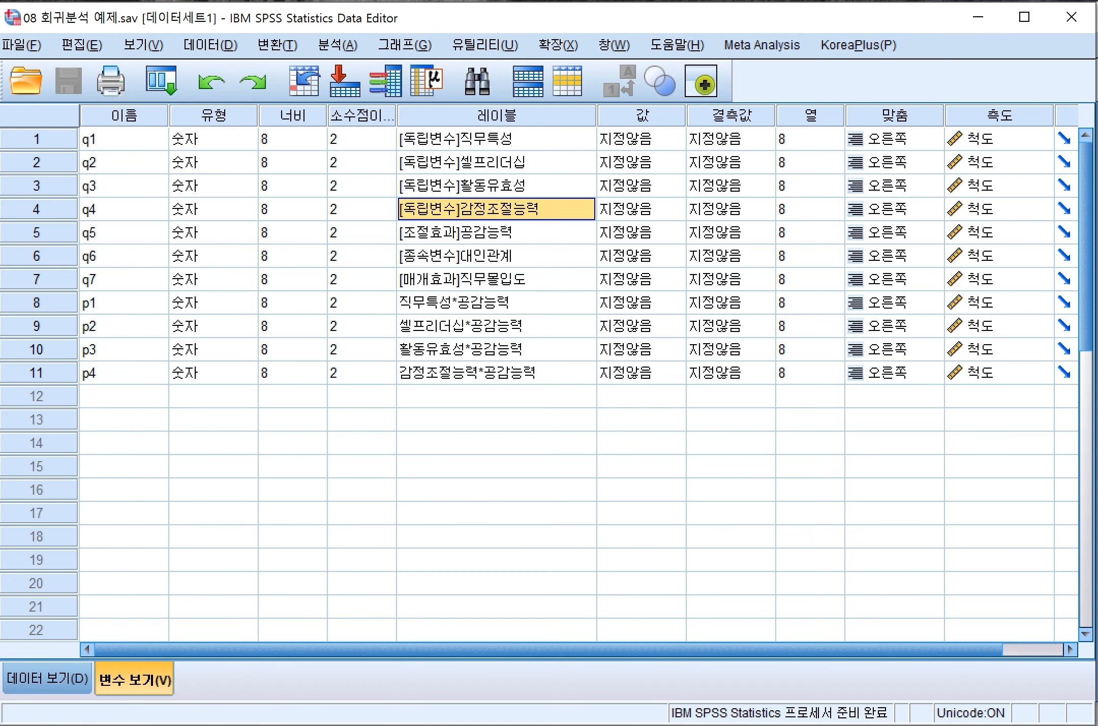
Set up a linear regression with q1 through q4 as independent variables and 대인관계 [q6] as the dependent variable.
{"action": "left_click", "coordinate": [338, 46]}
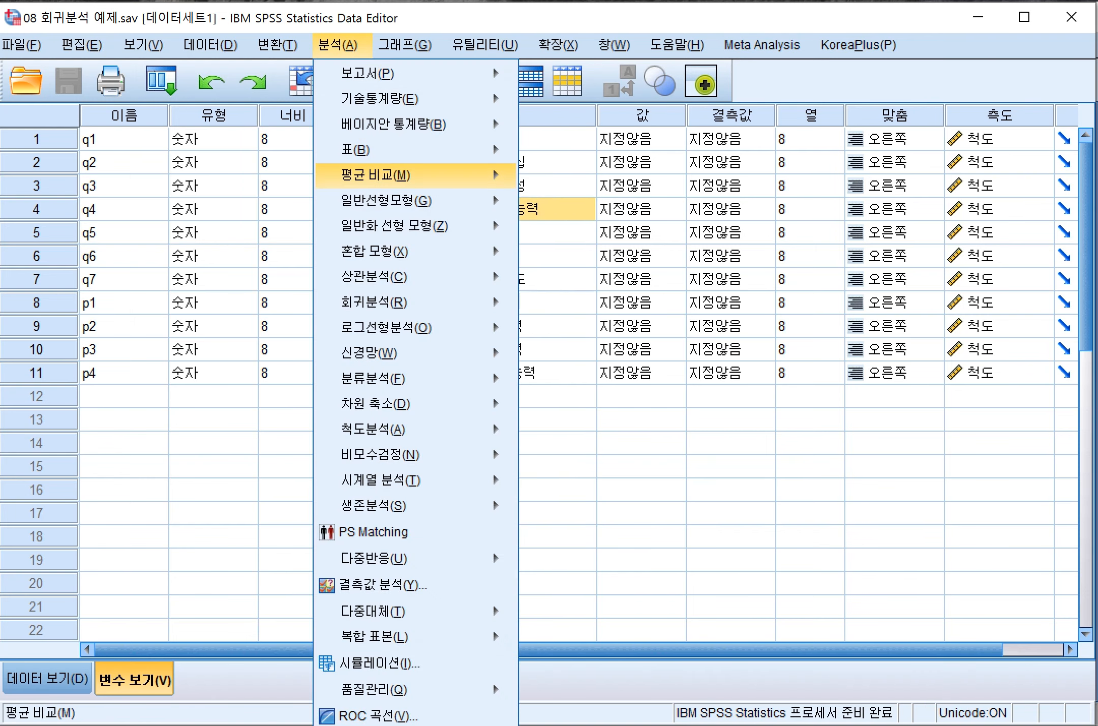
{"action": "mouse_move", "coordinate": [374, 302]}
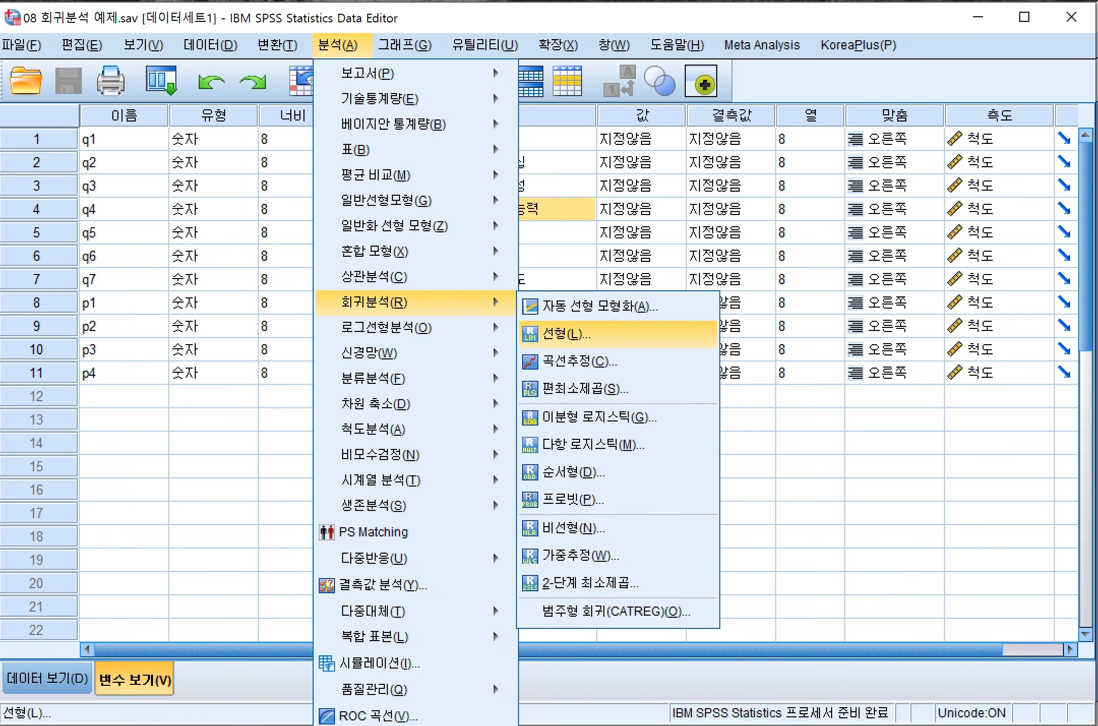
{"action": "left_click", "coordinate": [564, 334]}
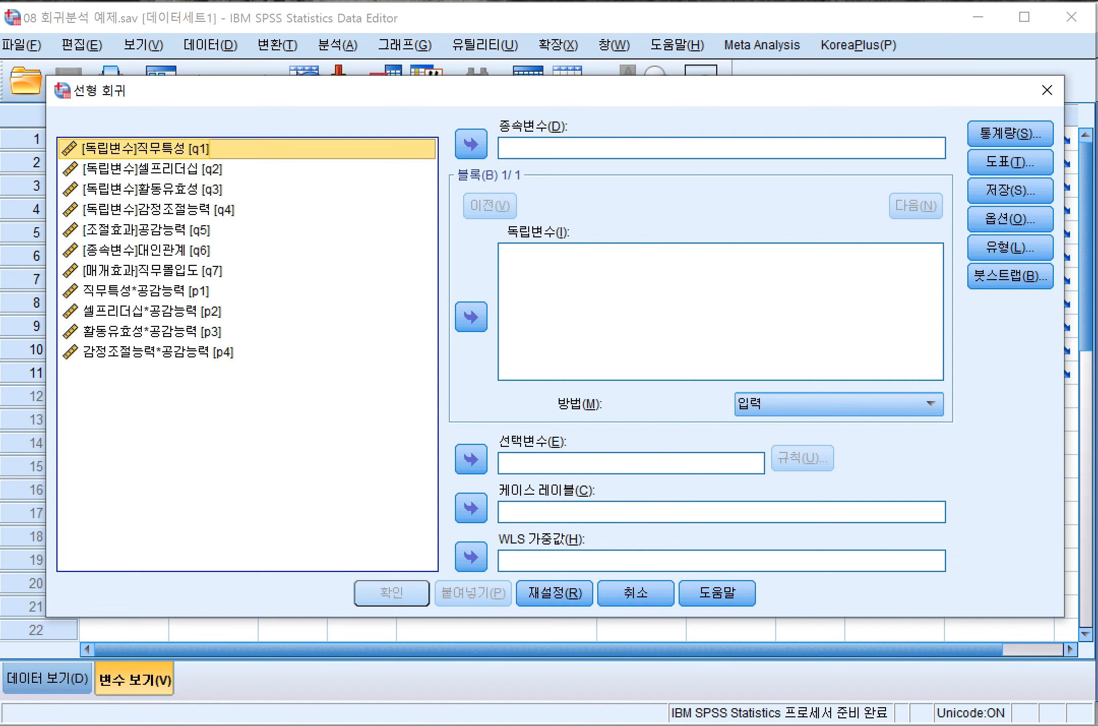
{"action": "left_click", "coordinate": [148, 210], "text": "shift"}
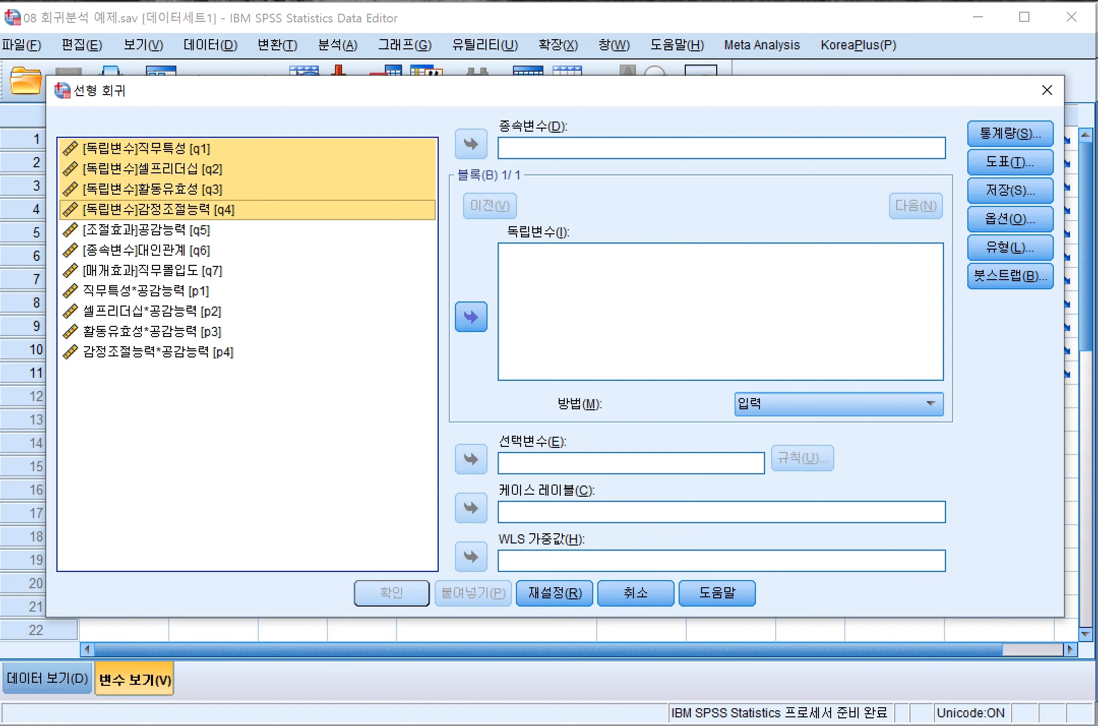
{"action": "left_click", "coordinate": [471, 316]}
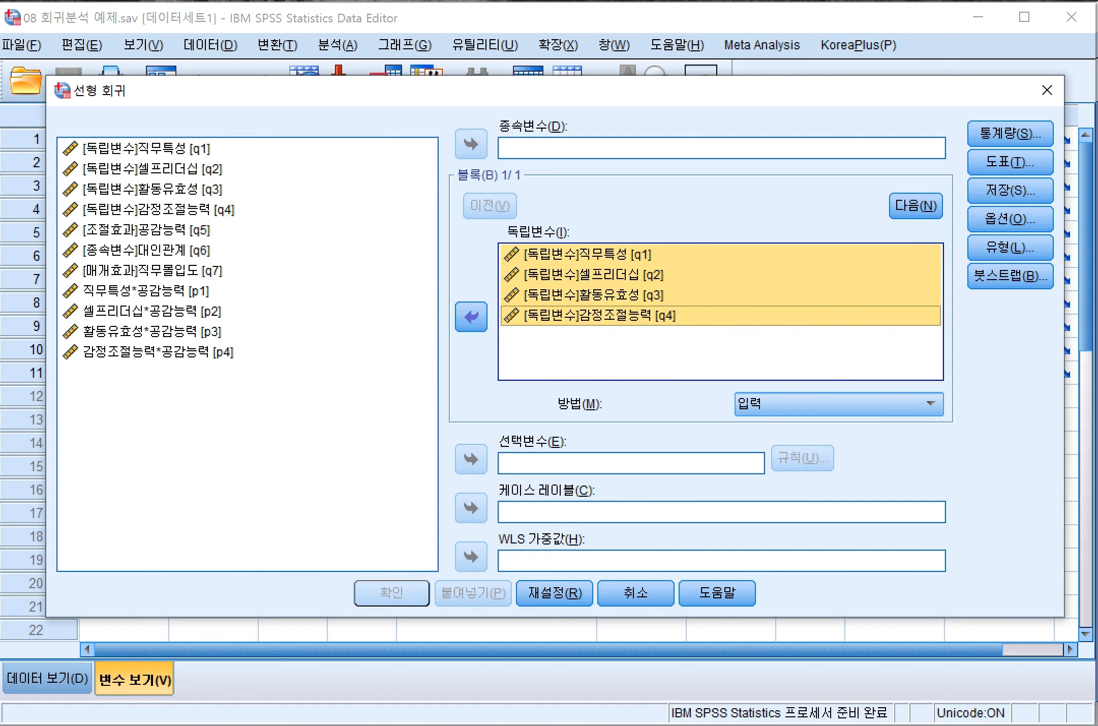
{"action": "left_click", "coordinate": [147, 250]}
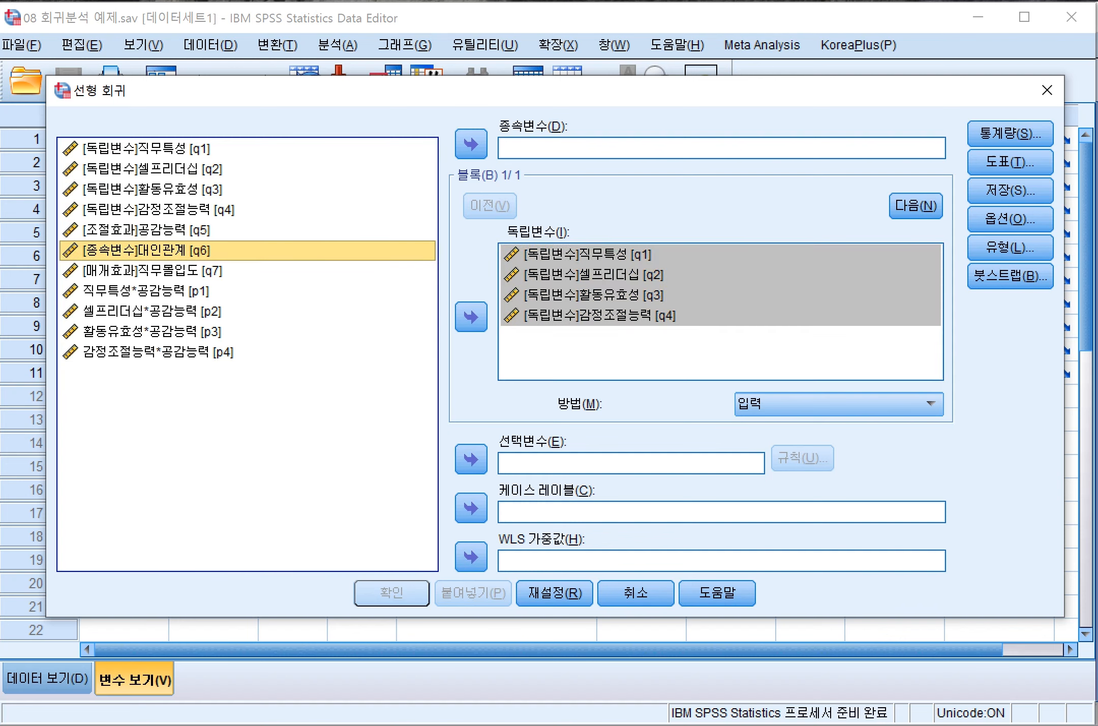
{"action": "left_click", "coordinate": [471, 143]}
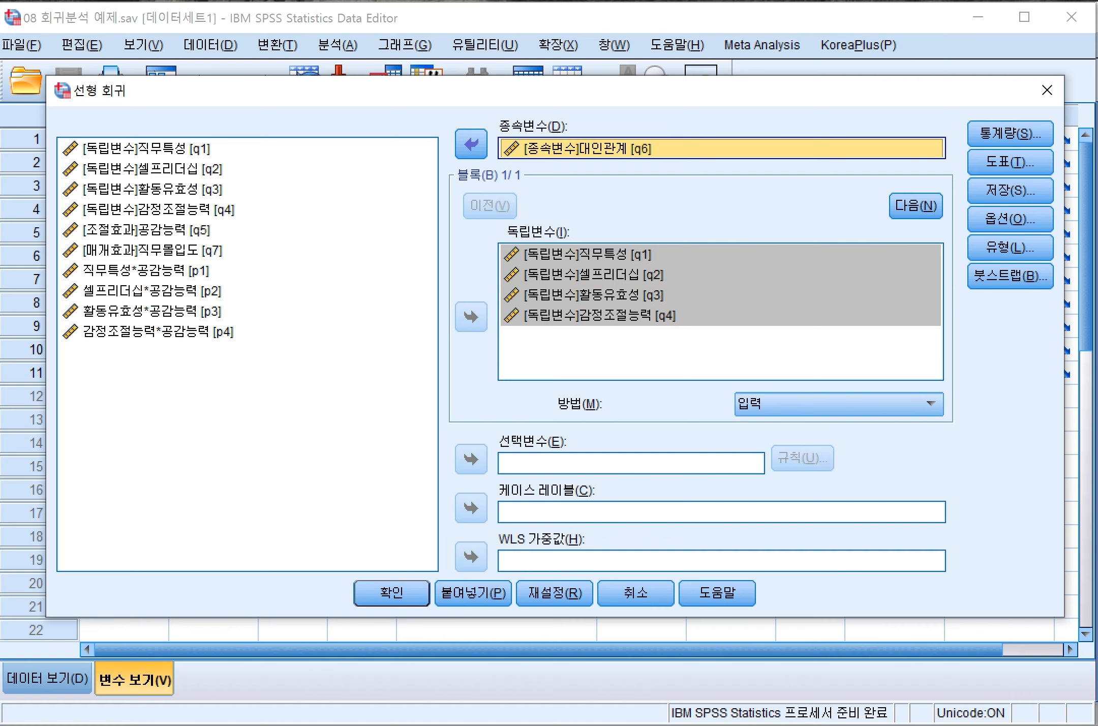
Add the R squared change and Durbin-Watson statistics to the linear regression and run the analysis.
{"action": "left_click", "coordinate": [1010, 134]}
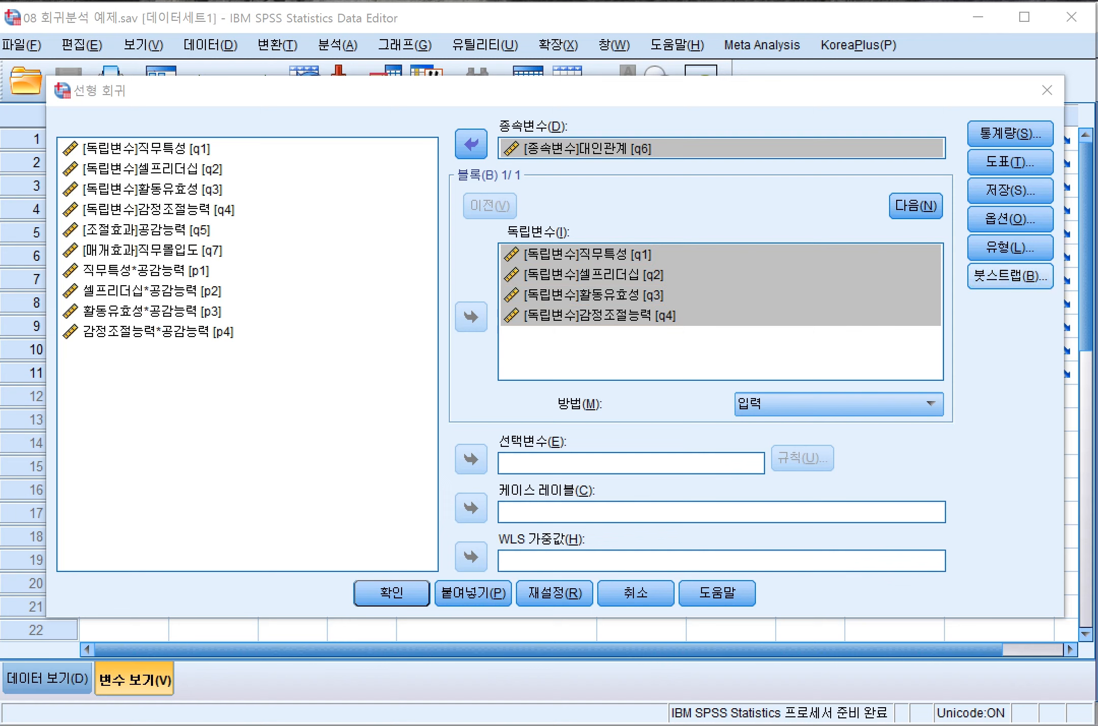
{"action": "left_click", "coordinate": [1010, 133]}
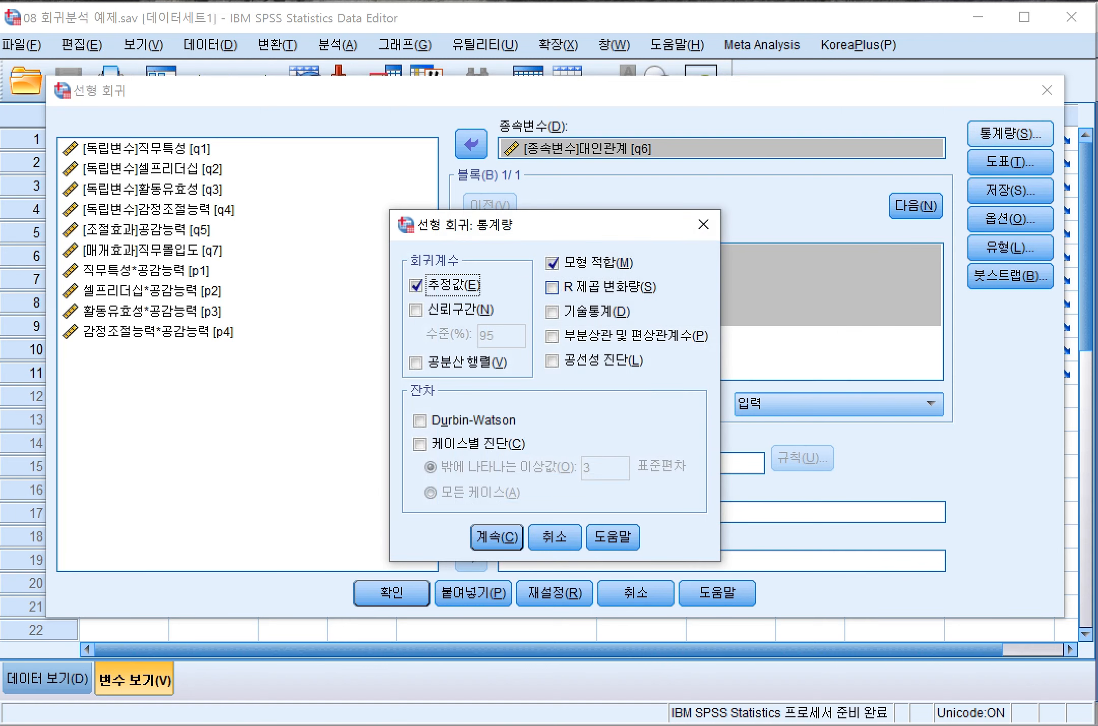
{"action": "left_click", "coordinate": [552, 288]}
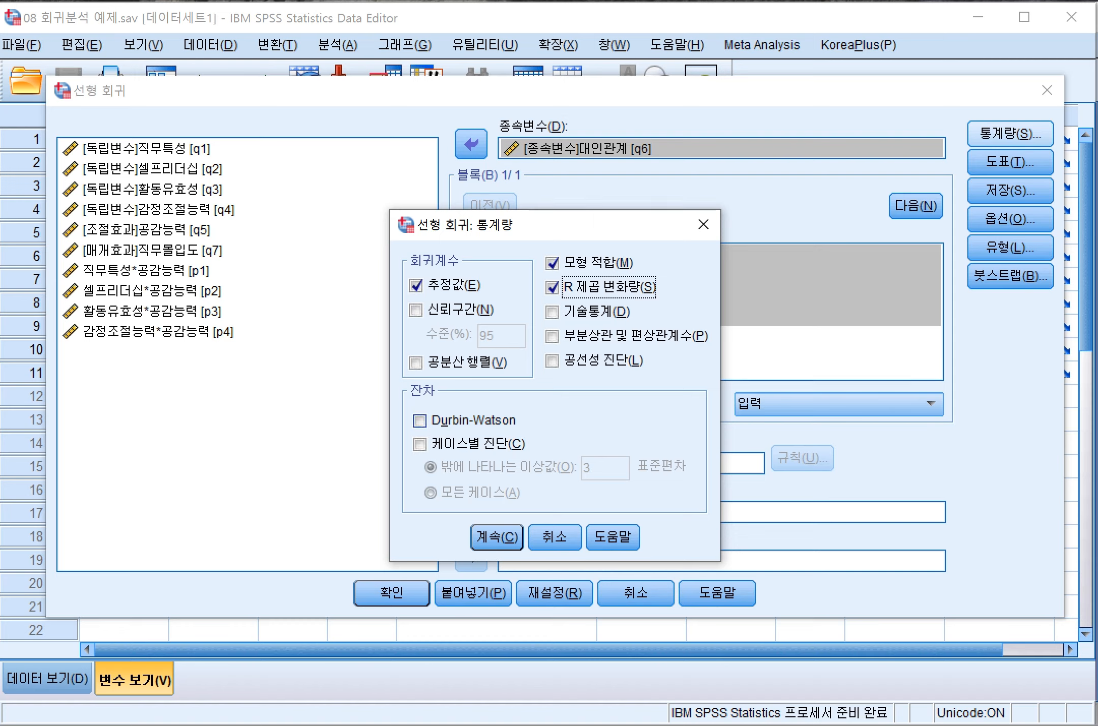
{"action": "left_click", "coordinate": [420, 421]}
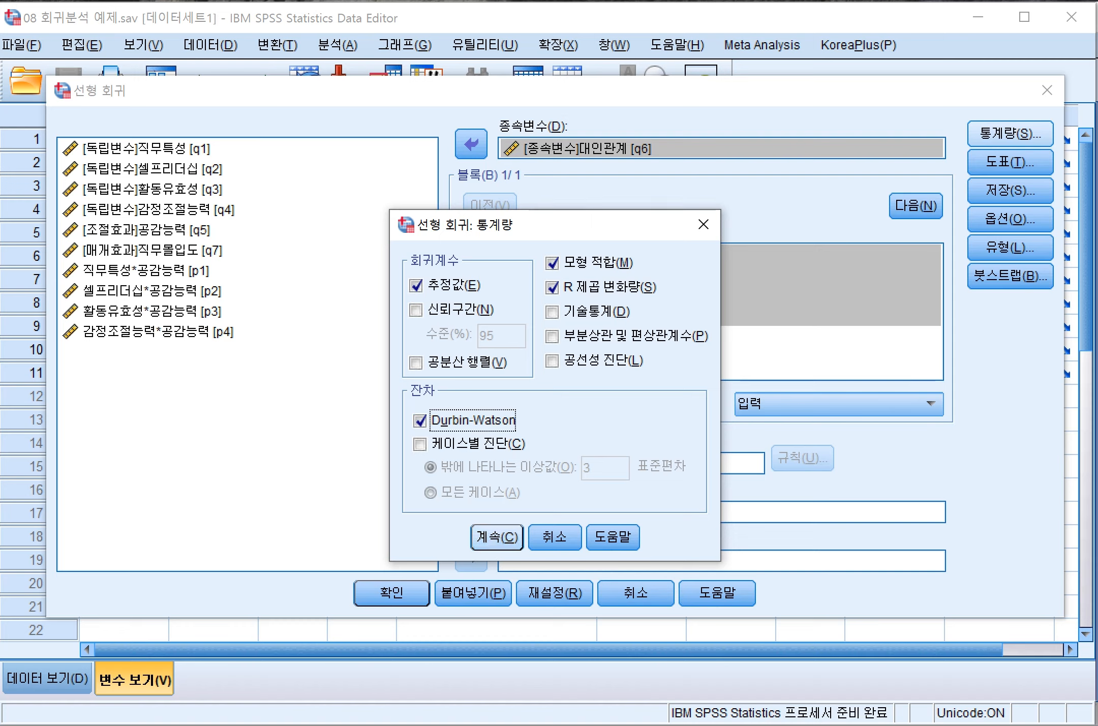
{"action": "key", "text": "Return"}
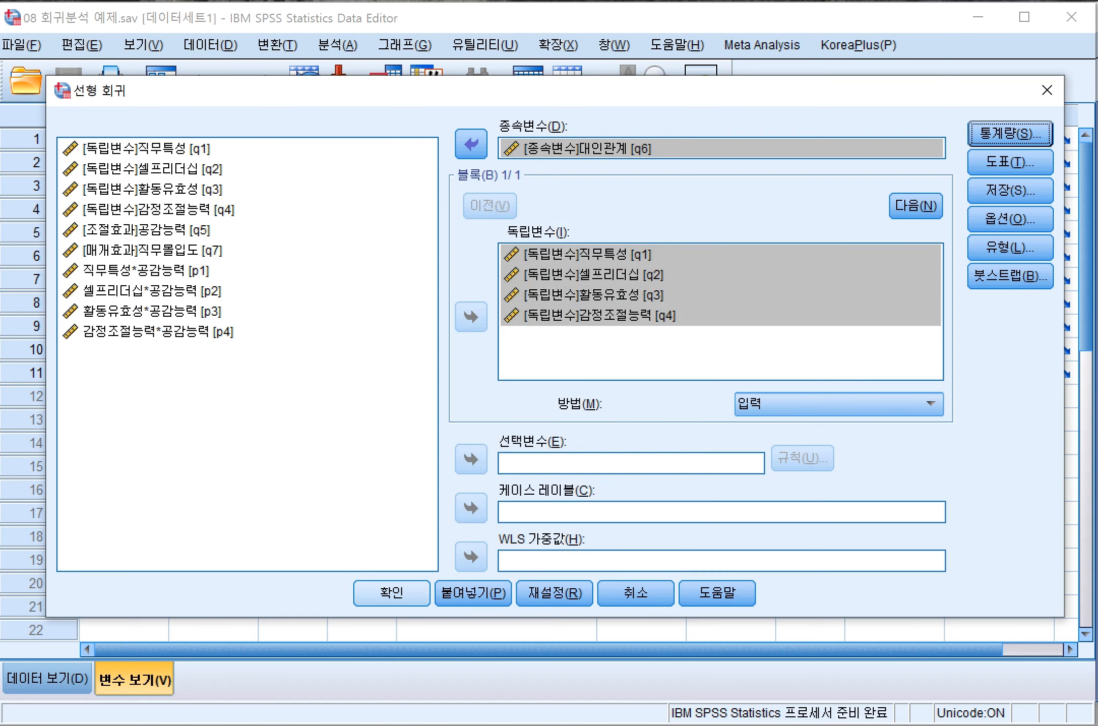
{"action": "key", "text": "Return"}
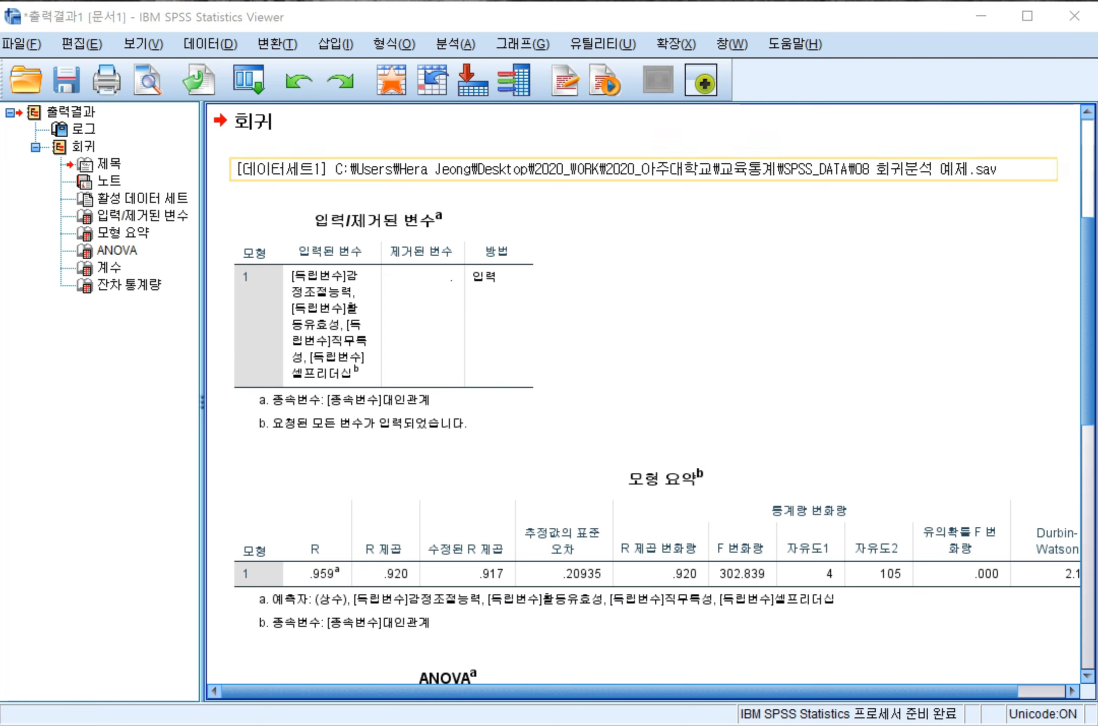
Cut the log, title, notes, active dataset and variables entered/removed items from the regression output.
{"action": "left_click", "coordinate": [83, 129]}
{"action": "key", "text": "shift+Down"}
{"action": "key", "text": "shift+Down"}
{"action": "key", "text": "shift+Down"}
{"action": "key", "text": "shift+Down"}
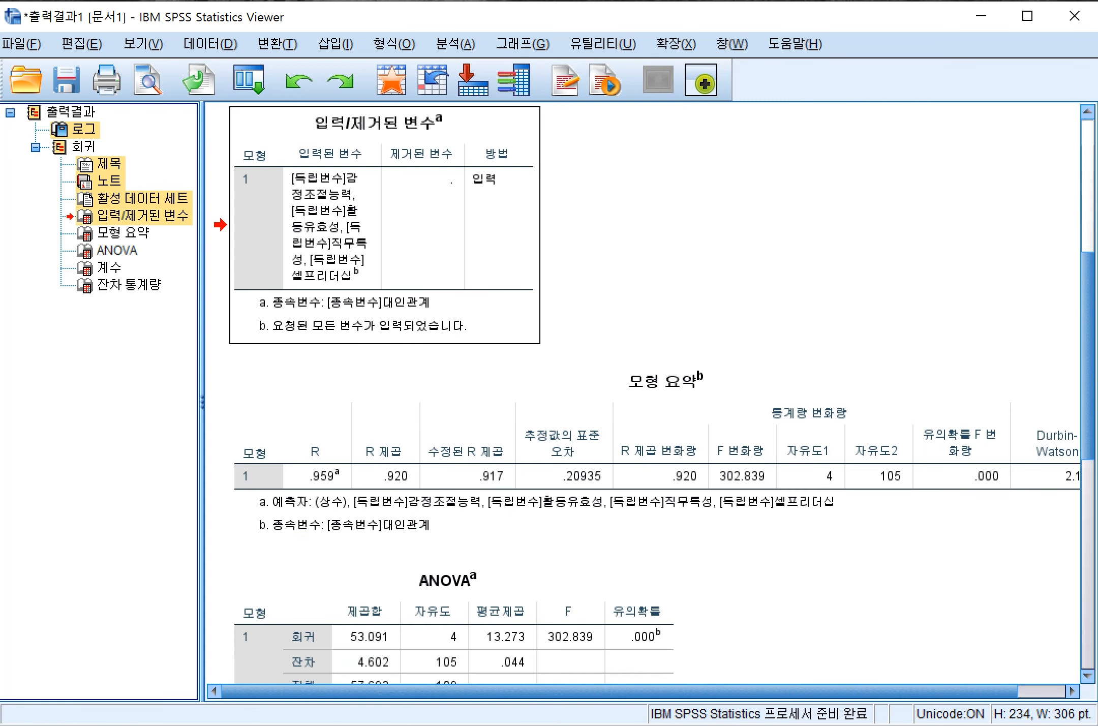
{"action": "right_click", "coordinate": [92, 214]}
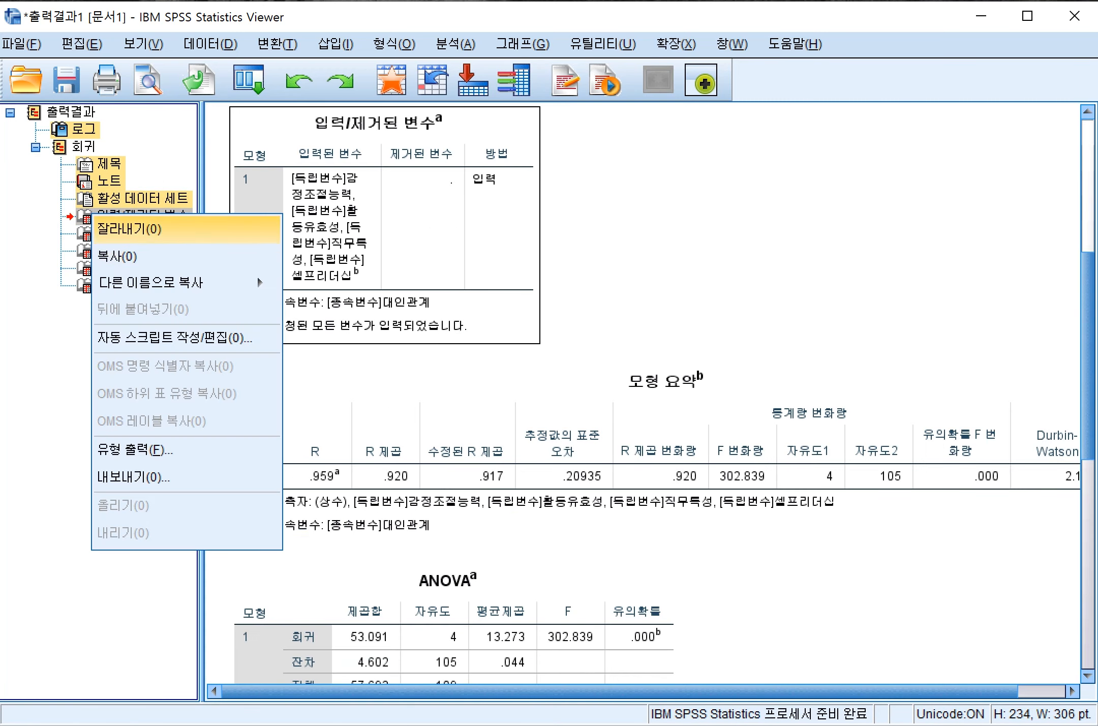
{"action": "left_click", "coordinate": [130, 228]}
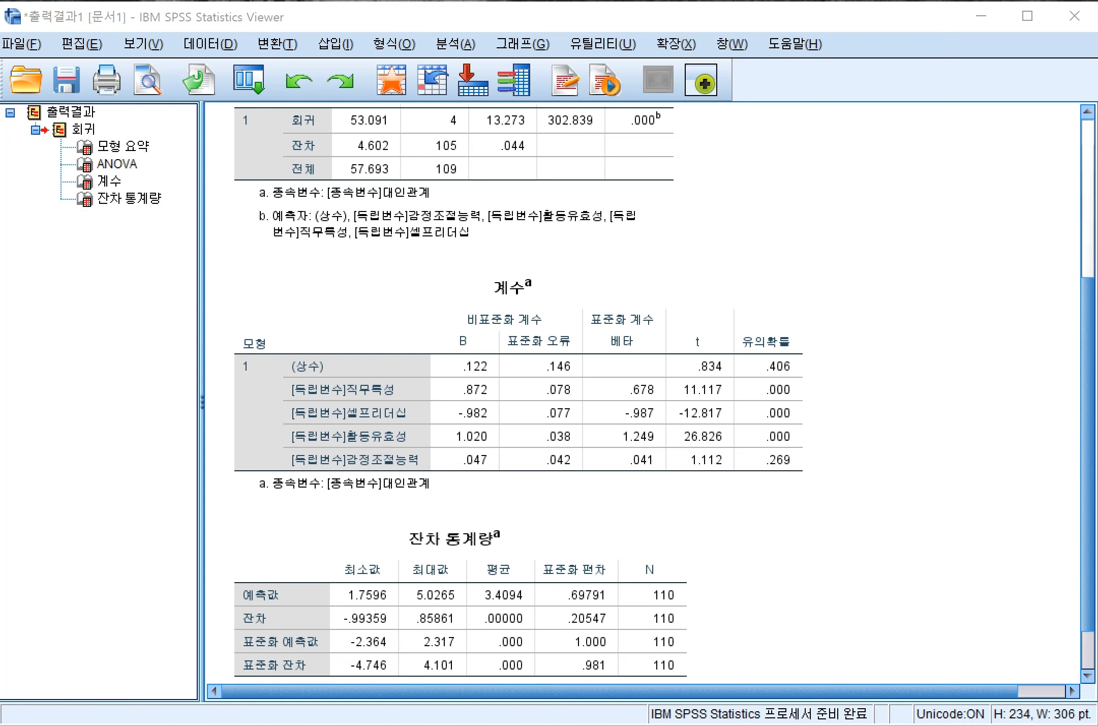
Export all of the output as an Excel 2007 or later workbook named 중다회귀_결과.xlsx on the Desktop.
{"action": "left_click", "coordinate": [22, 44]}
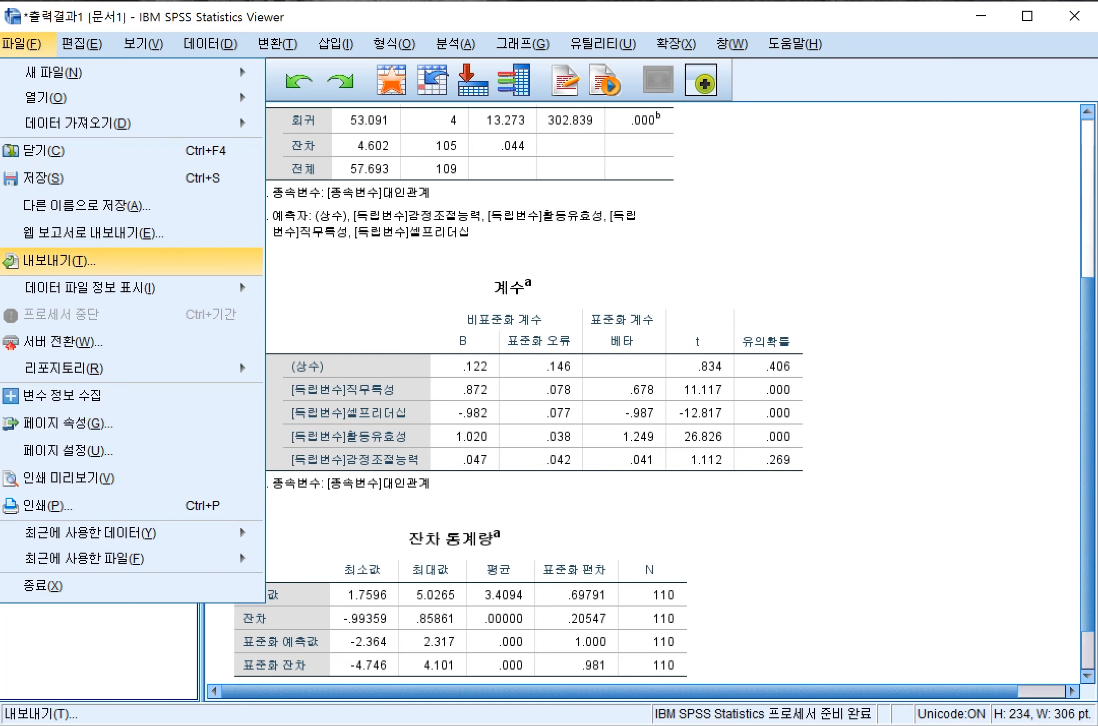
{"action": "left_click", "coordinate": [60, 260]}
{"action": "left_click", "coordinate": [371, 430]}
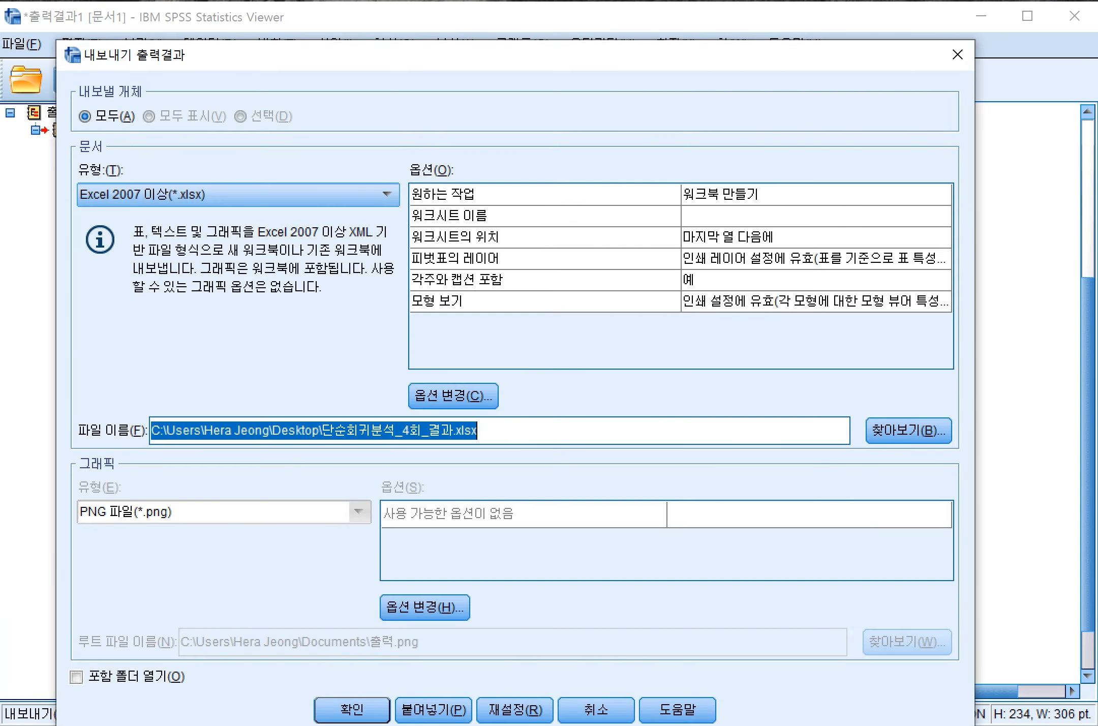
{"action": "left_click", "coordinate": [371, 430]}
{"action": "left_click_drag", "start_coordinate": [322, 430], "coordinate": [422, 430]}
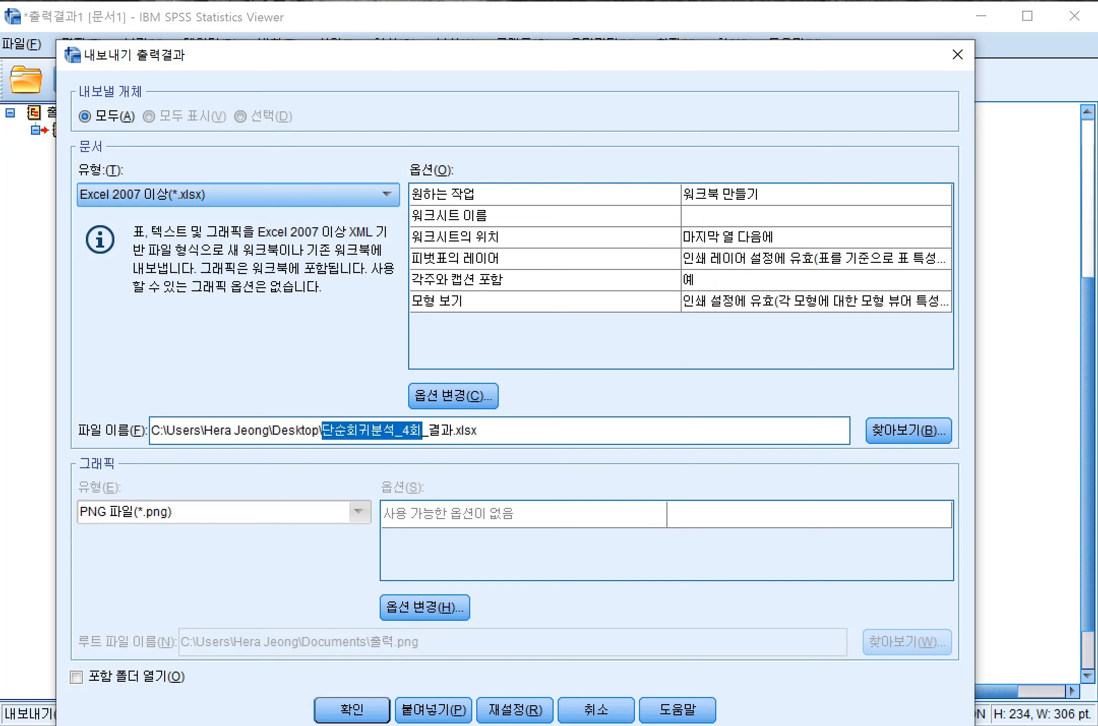
{"action": "type", "text": "주중다회귀"}
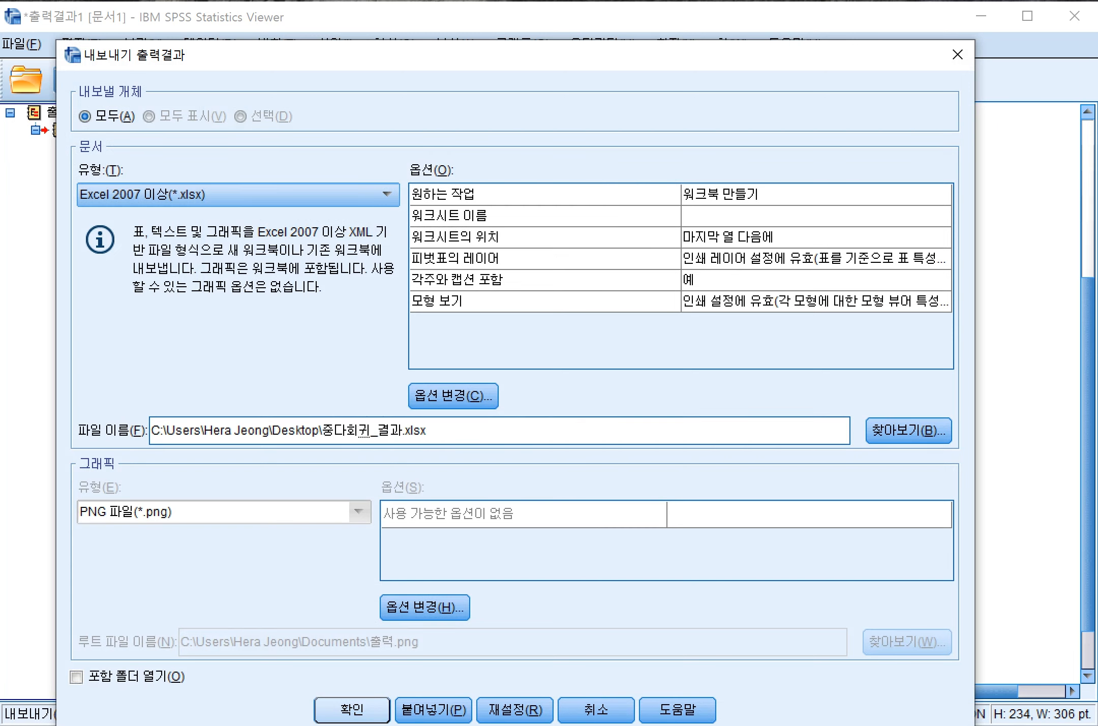
{"action": "key", "text": "Return"}
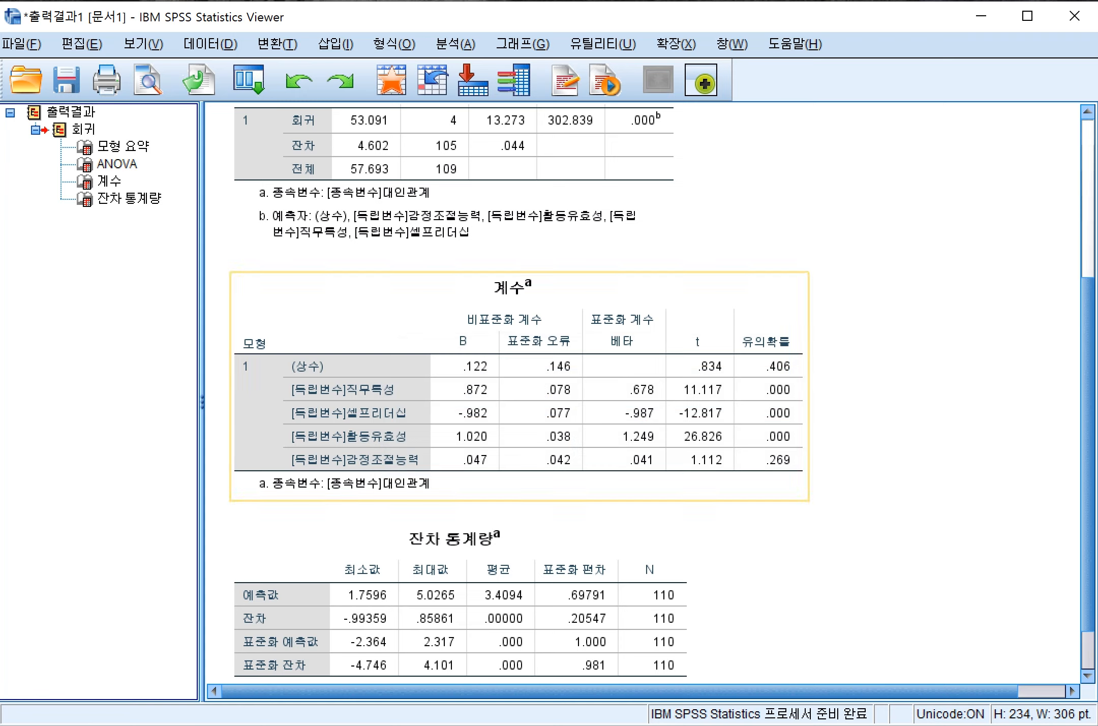
Switch to the 중다회귀_결과 workbook in Excel and colour the R 제곱 and 수정된 R 제곱 headings and values red.
{"action": "scroll", "coordinate": [643, 391], "scroll_direction": "down", "scroll_amount": 2}
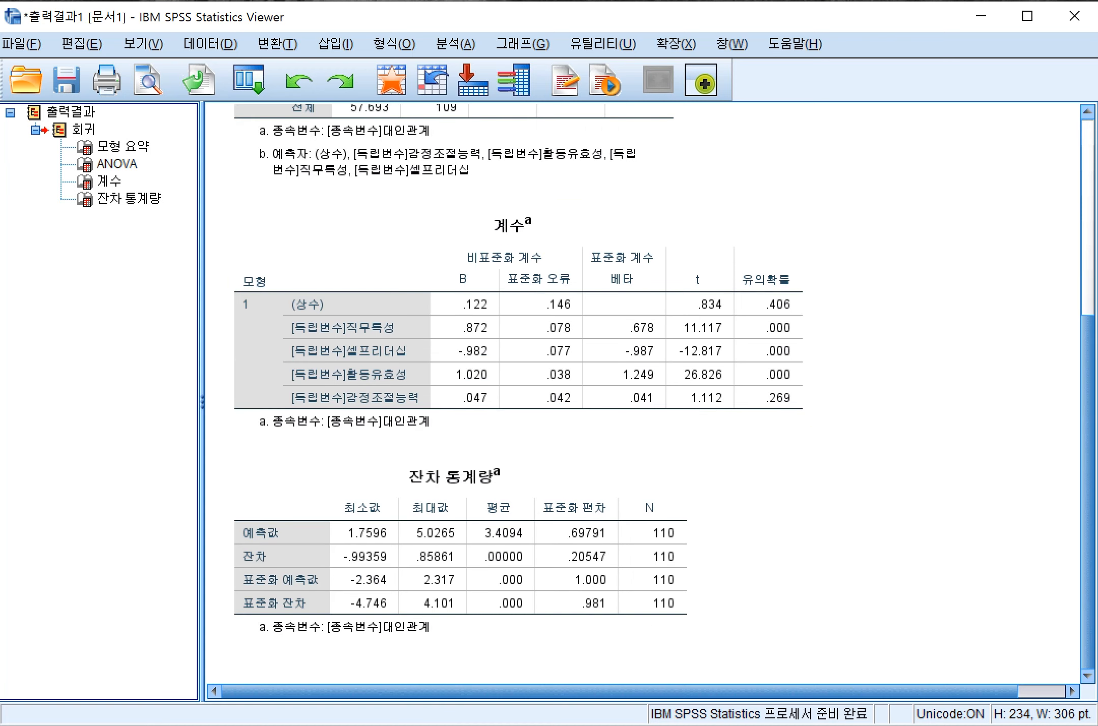
{"action": "scroll", "coordinate": [643, 392], "scroll_direction": "up", "scroll_amount": 10}
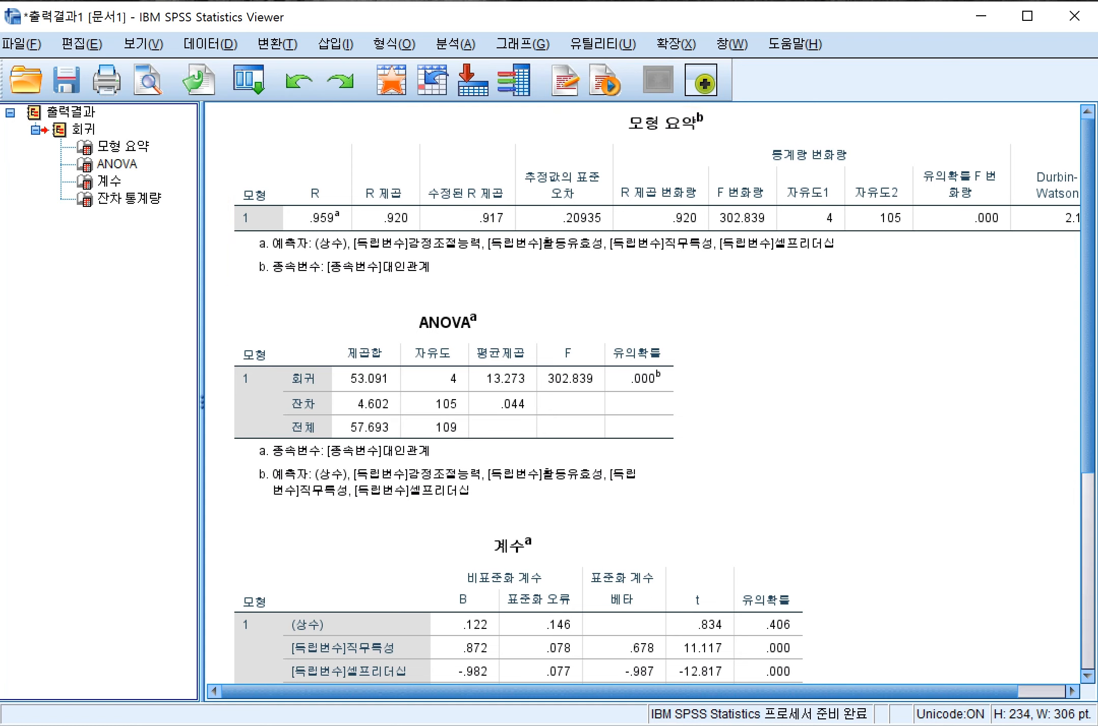
{"action": "key", "text": "alt+Tab"}
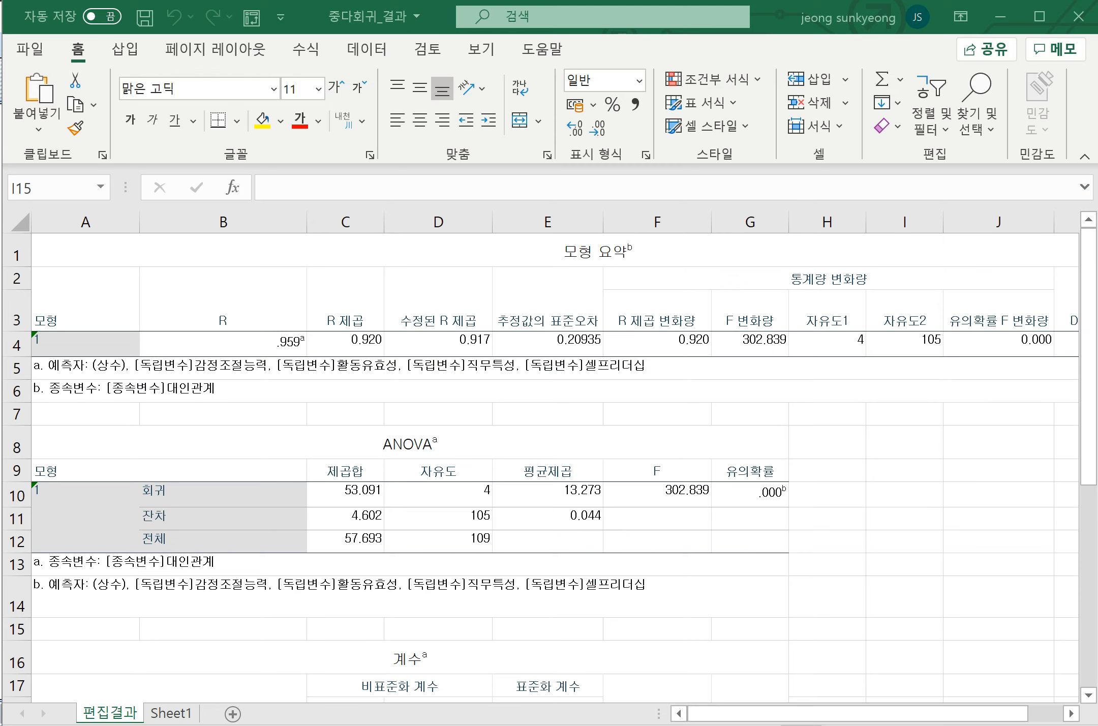
{"action": "left_click_drag", "start_coordinate": [224, 305], "coordinate": [438, 344]}
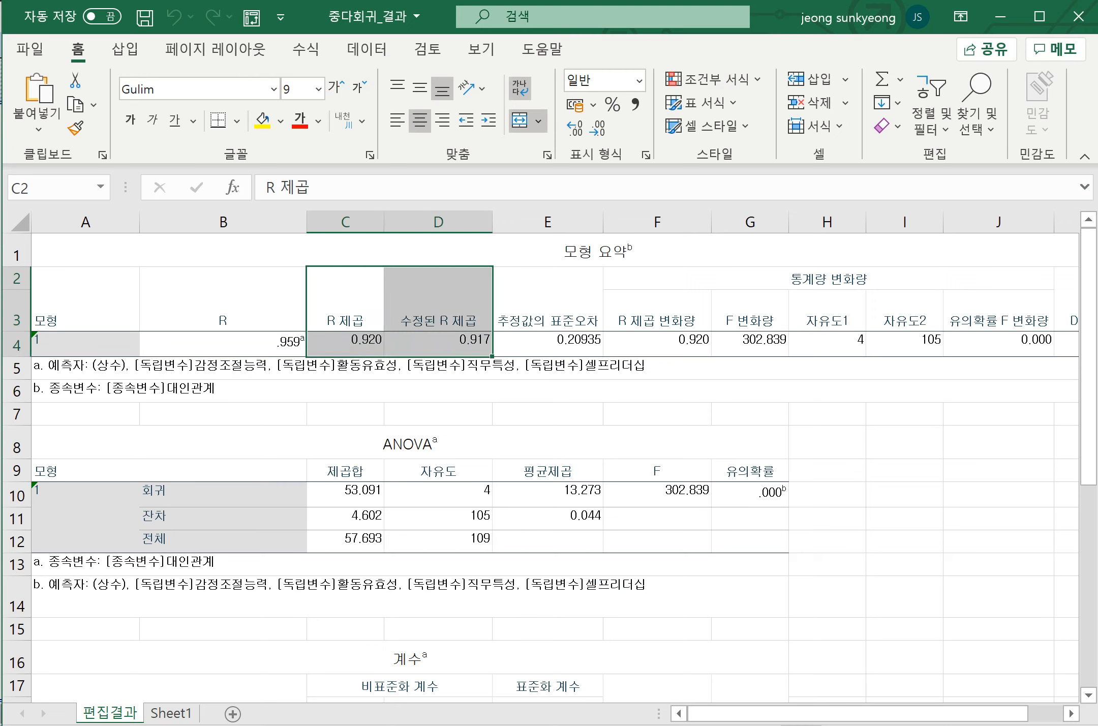
{"action": "left_click", "coordinate": [263, 121]}
{"action": "left_click", "coordinate": [299, 121]}
{"action": "left_click", "coordinate": [655, 446]}
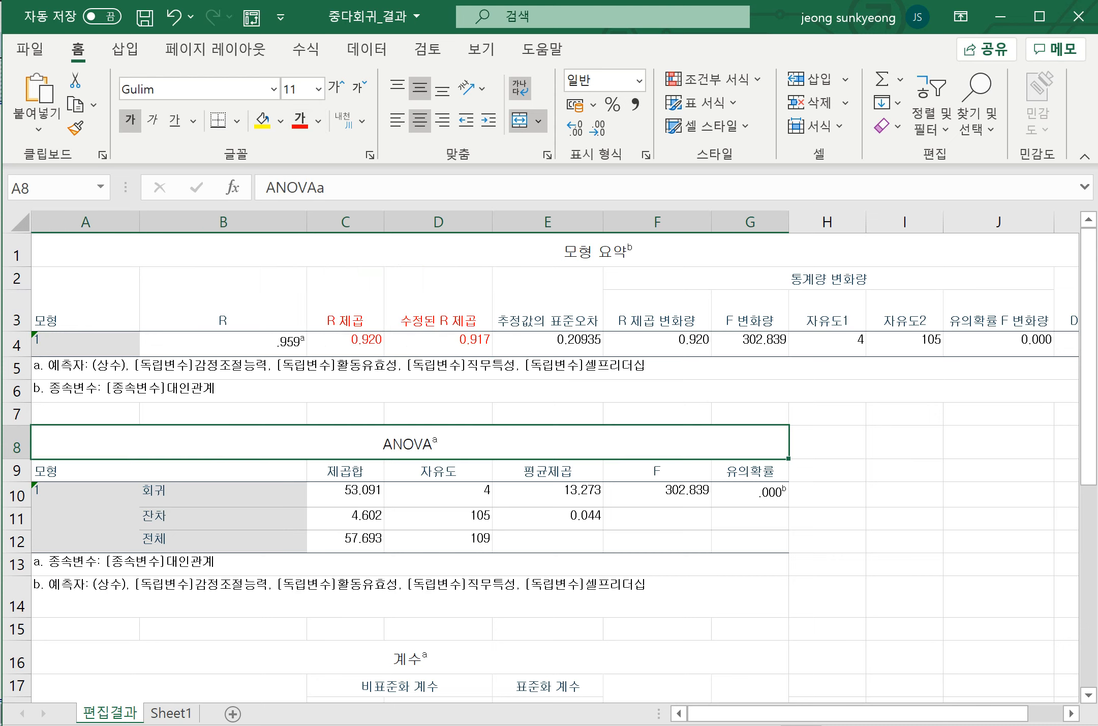
Colour the F and 유의확률 headings and their regression-row values in the ANOVA table red.
{"action": "left_click_drag", "start_coordinate": [657, 471], "coordinate": [750, 494]}
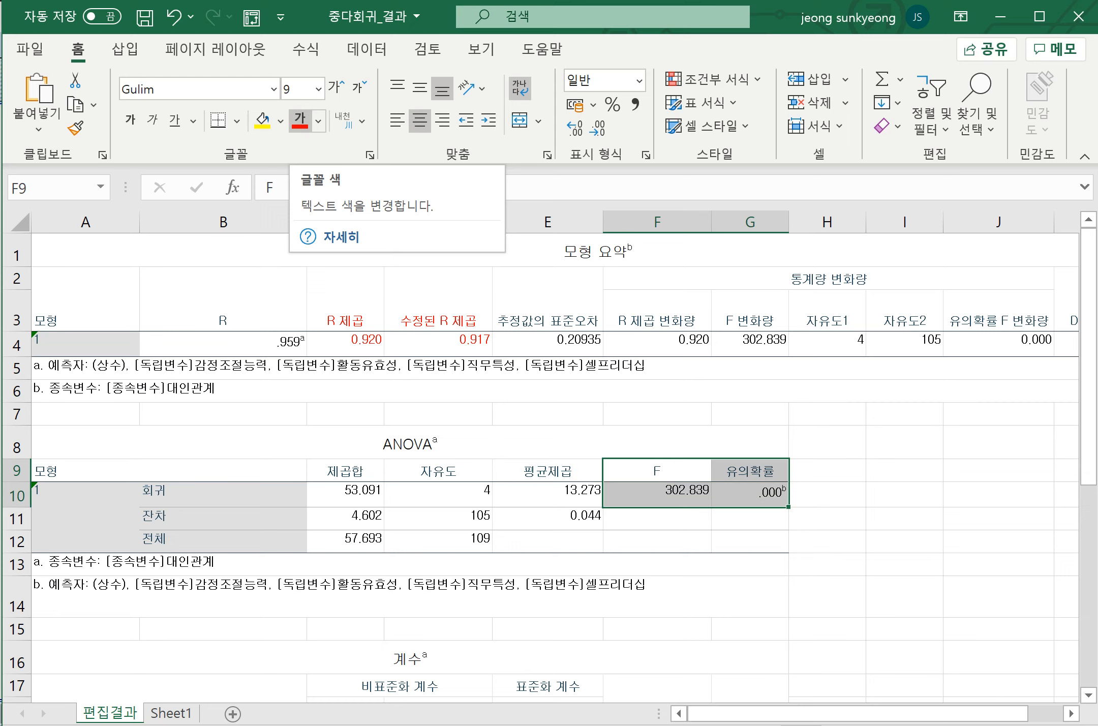
{"action": "left_click", "coordinate": [300, 121]}
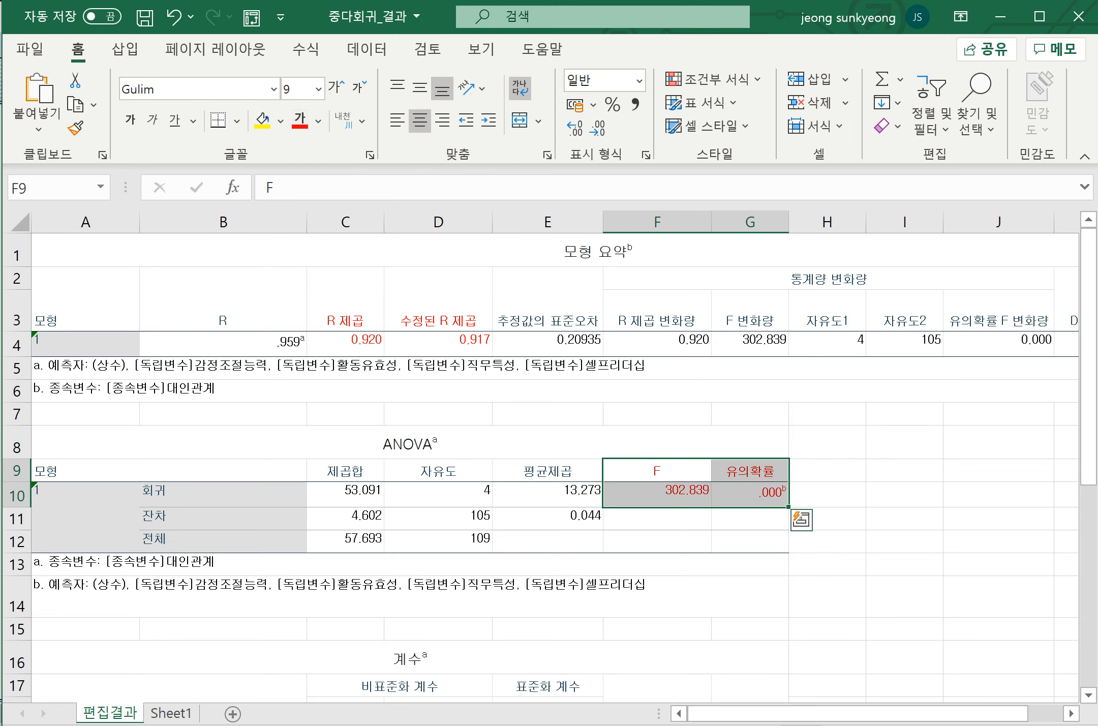
{"action": "left_click", "coordinate": [904, 470]}
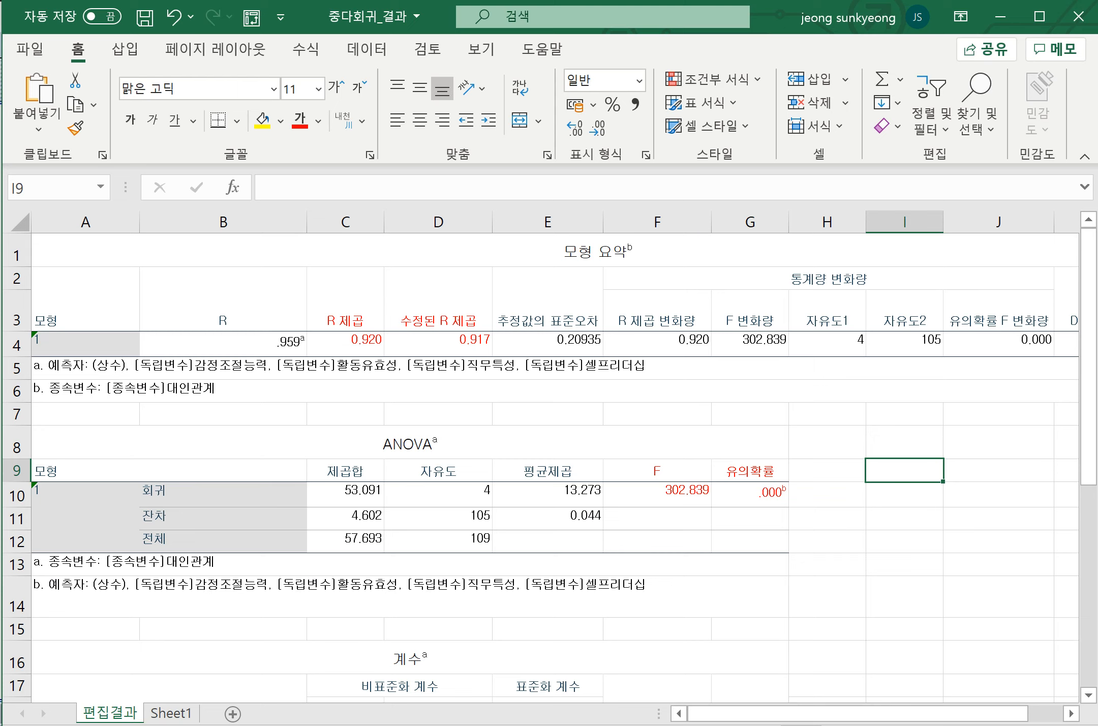
Colour the Durbin-Watson heading and its value in the model summary table red.
{"action": "left_click_drag", "start_coordinate": [769, 713], "coordinate": [804, 713]}
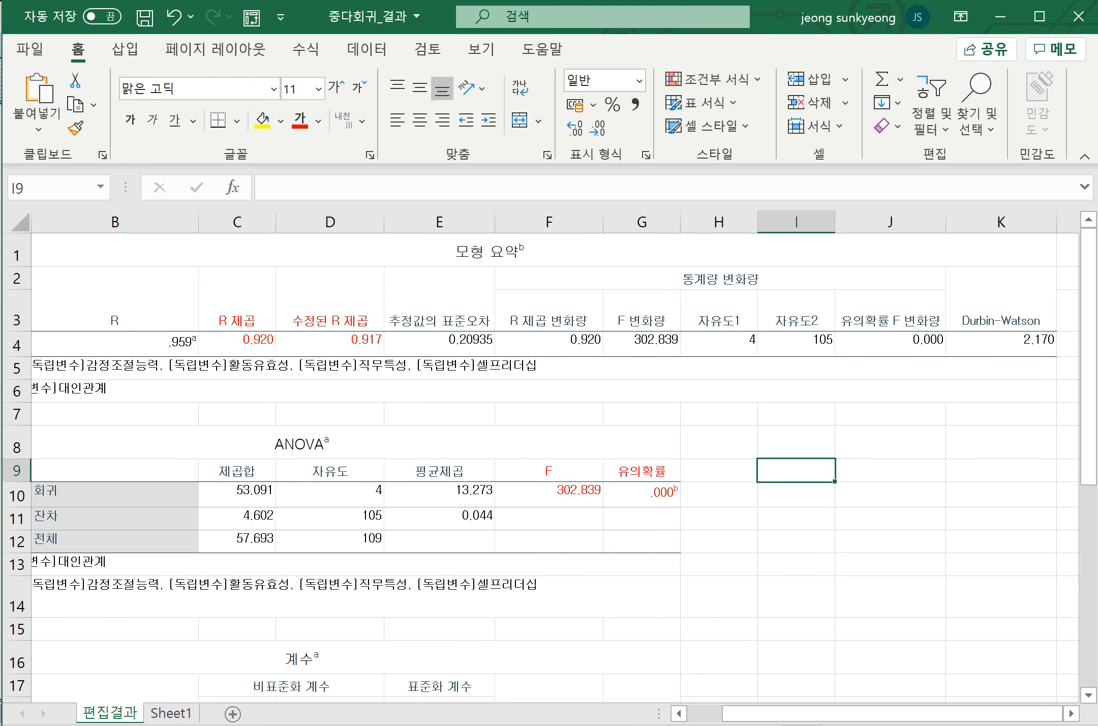
{"action": "left_click_drag", "start_coordinate": [1000, 311], "coordinate": [1000, 344]}
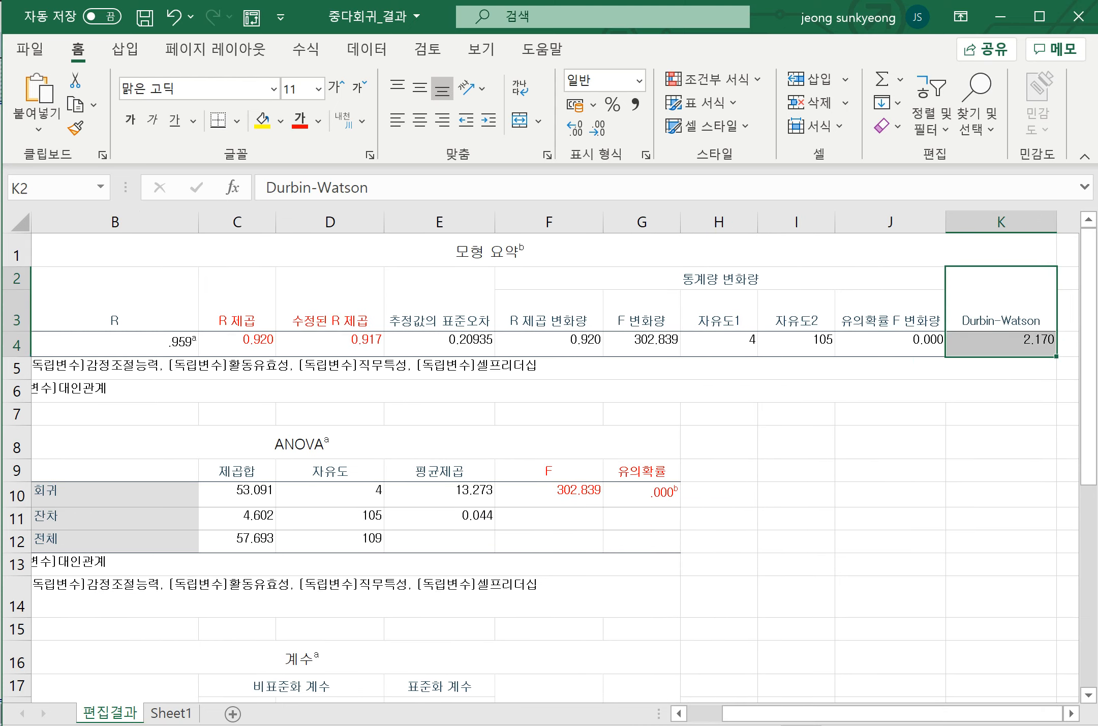
{"action": "left_click", "coordinate": [300, 121]}
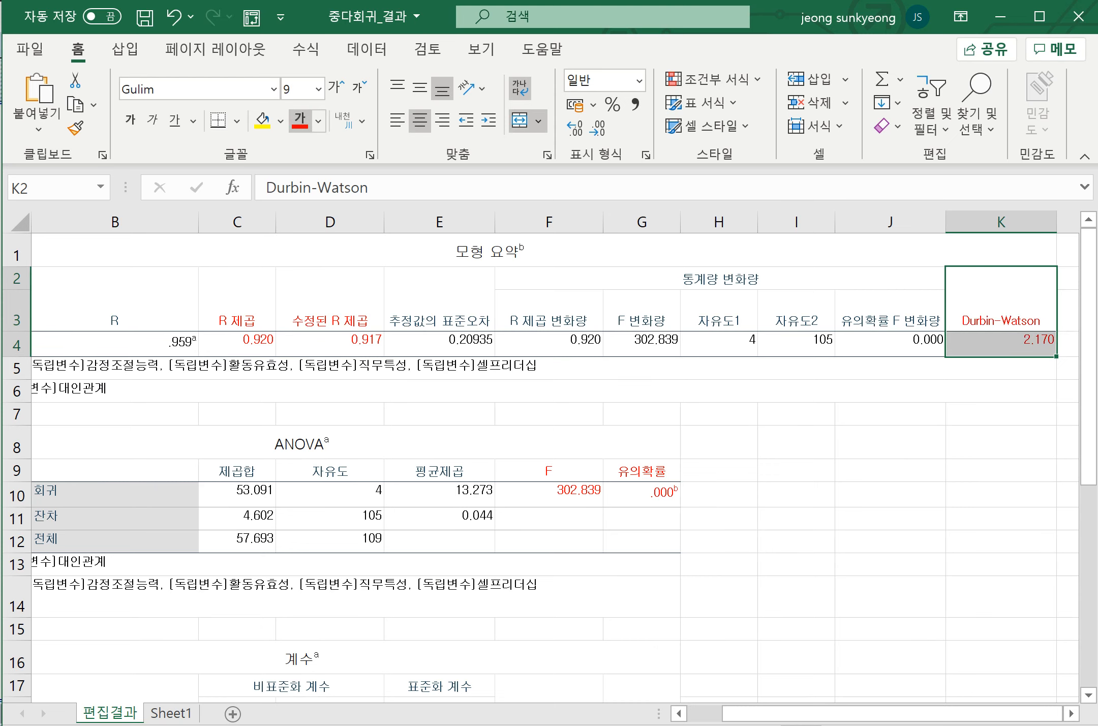
Check the 유의확률 values of 직무특성, 셀프리더십 and 활동유효성 in the 계수 table.
{"action": "scroll", "coordinate": [330, 305], "scroll_direction": "down", "scroll_amount": 1}
{"action": "scroll", "coordinate": [544, 458], "scroll_direction": "down", "scroll_amount": 2}
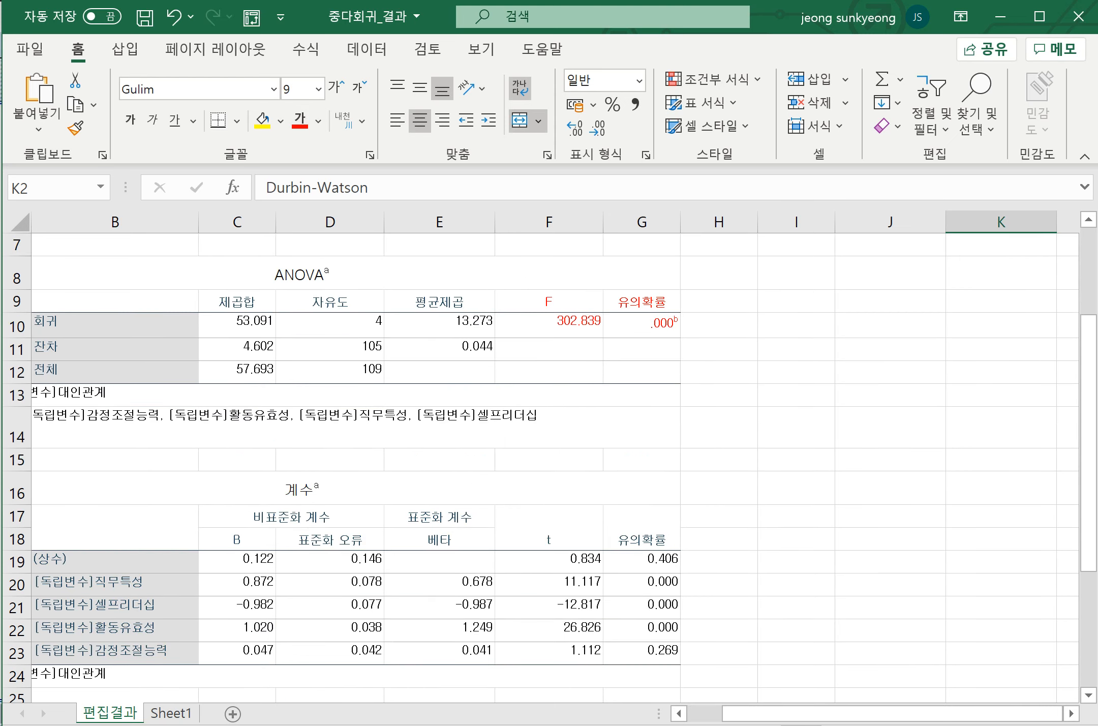
{"action": "scroll", "coordinate": [544, 457], "scroll_direction": "down", "scroll_amount": 2}
{"action": "scroll", "coordinate": [544, 457], "scroll_direction": "down", "scroll_amount": 1}
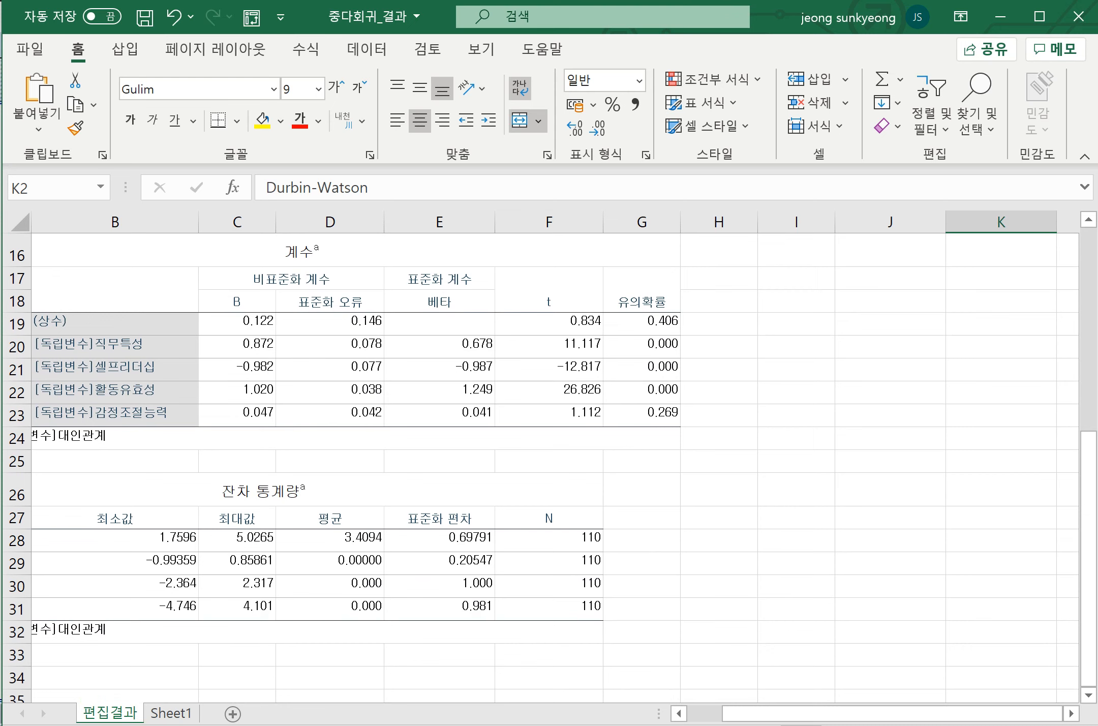
{"action": "left_click_drag", "start_coordinate": [111, 290], "coordinate": [679, 424]}
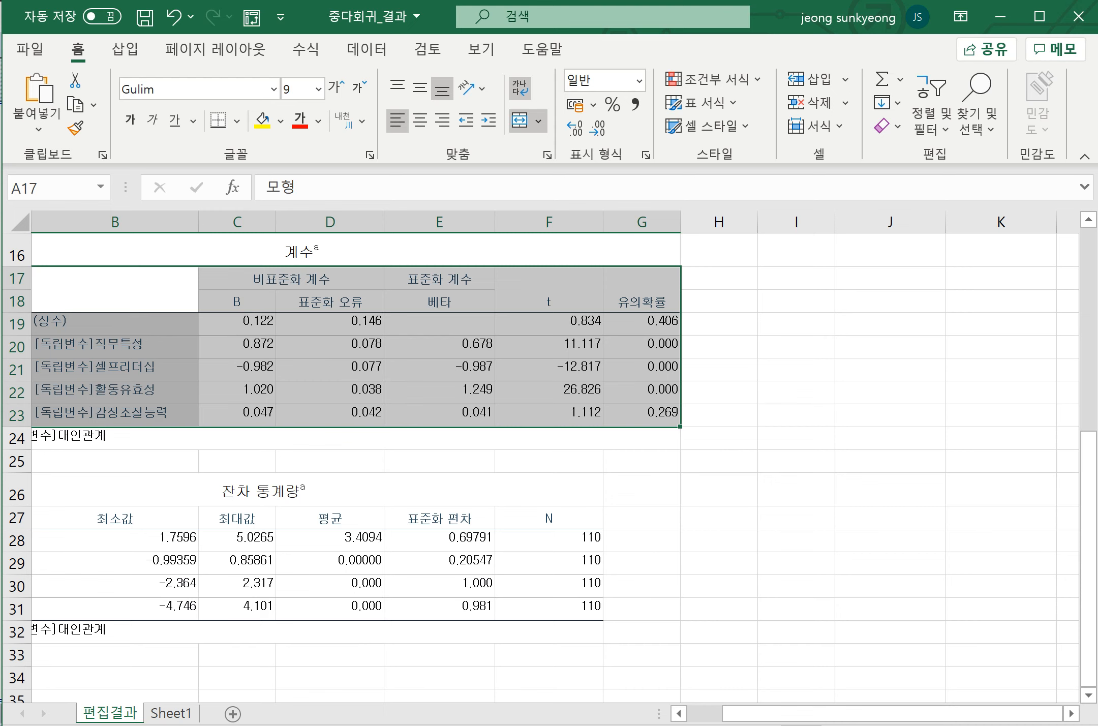
{"action": "left_click", "coordinate": [114, 347]}
{"action": "left_click", "coordinate": [115, 370]}
{"action": "left_click", "coordinate": [115, 347]}
{"action": "left_click", "coordinate": [642, 347]}
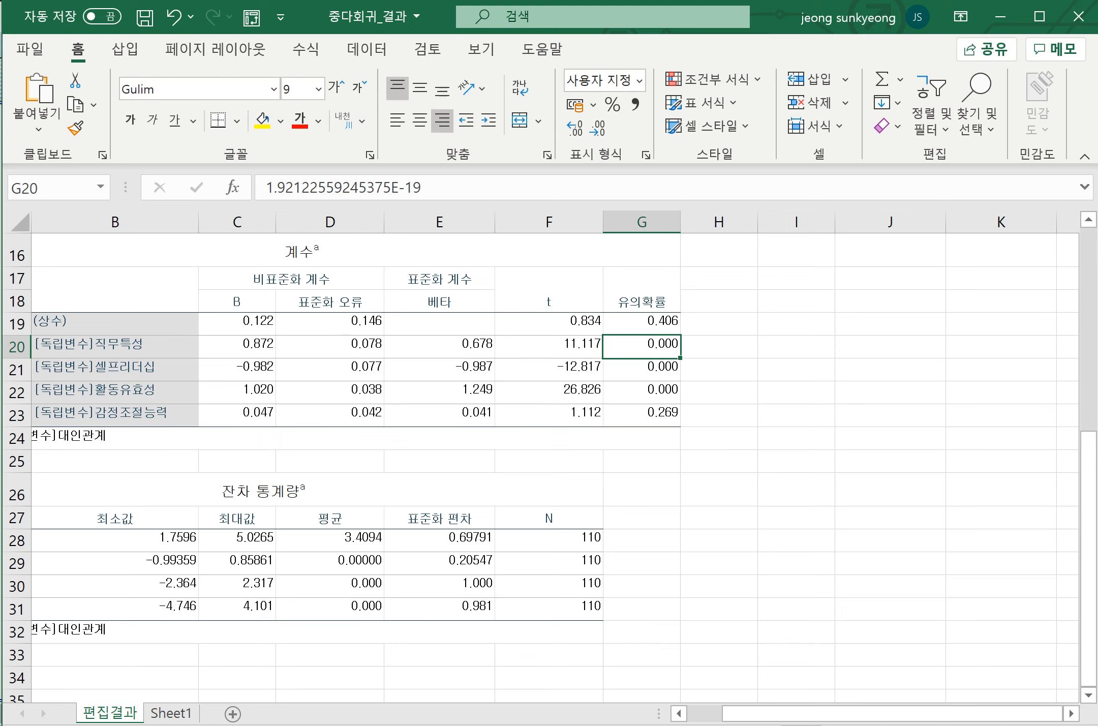
{"action": "left_click", "coordinate": [115, 370]}
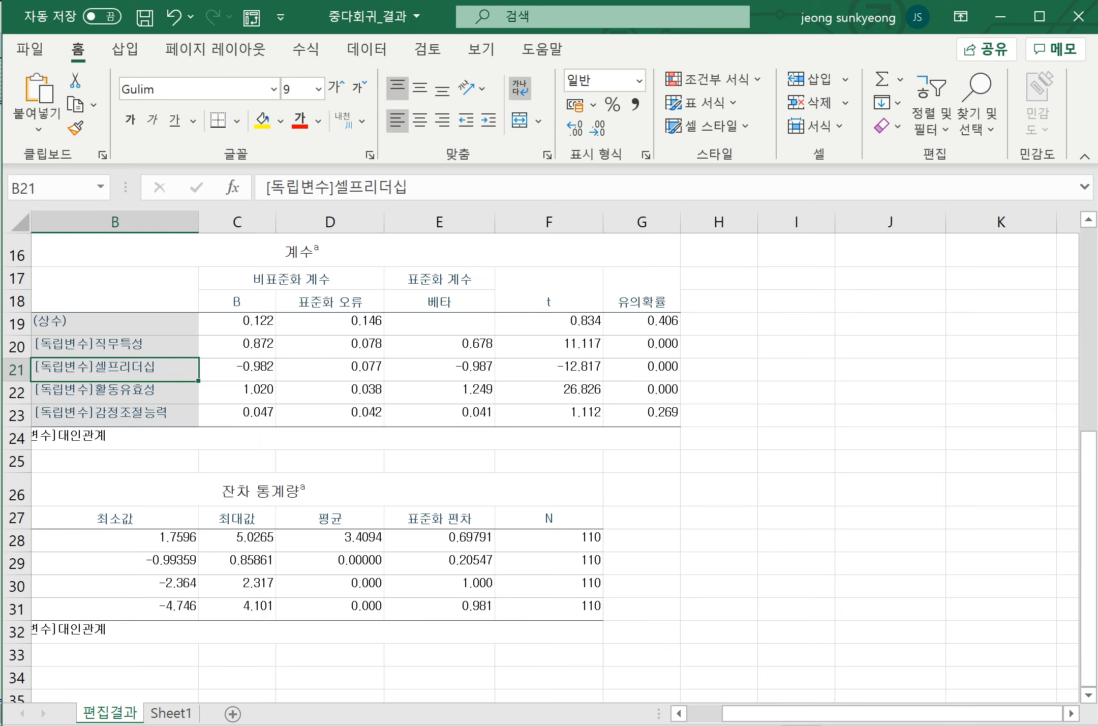
{"action": "left_click", "coordinate": [641, 369]}
{"action": "left_click", "coordinate": [115, 393]}
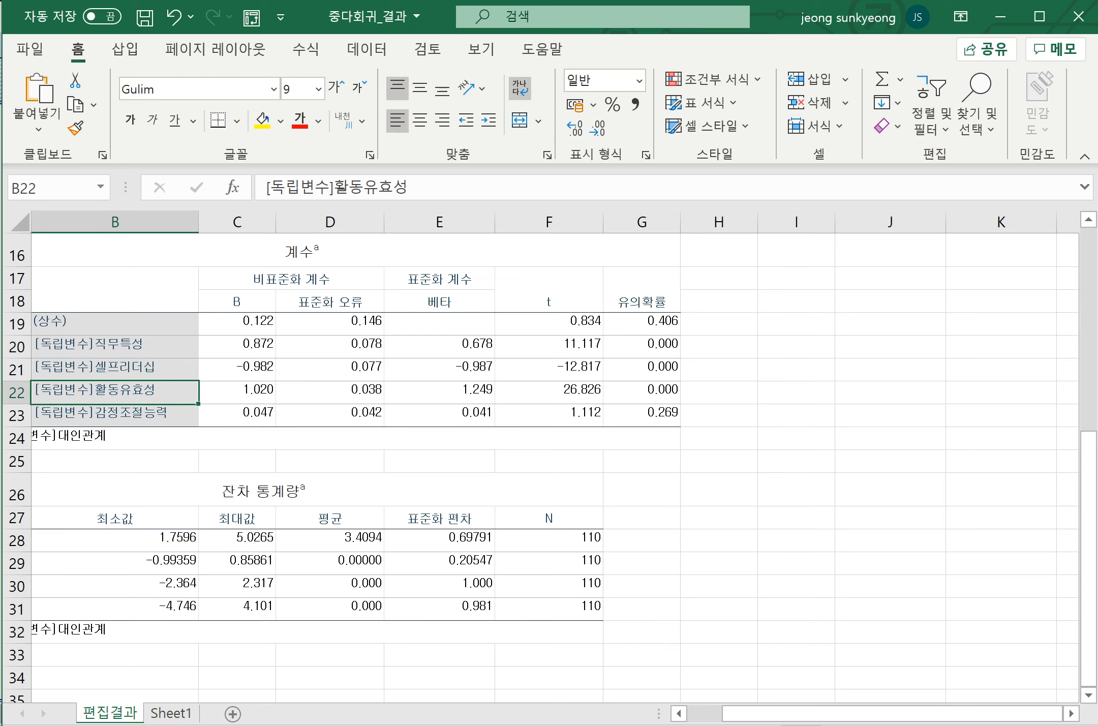
{"action": "left_click", "coordinate": [642, 393]}
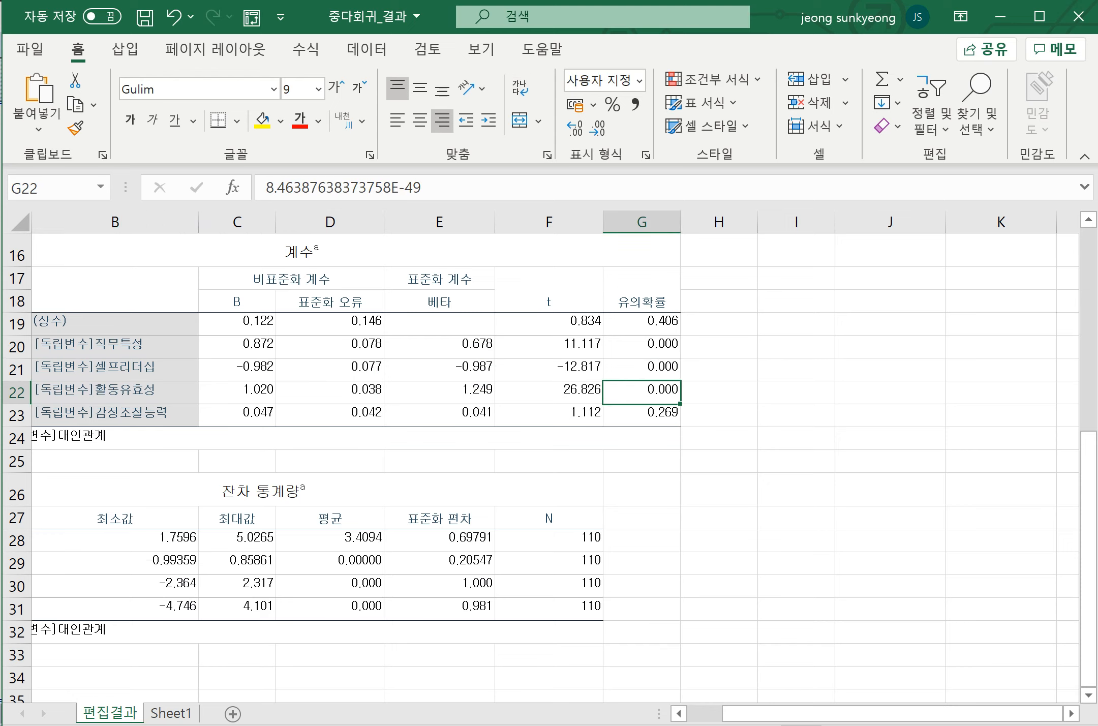
Examine the 유의확률 value of 감정조절능력 against the four independent variables in the 계수 table.
{"action": "left_click", "coordinate": [115, 415]}
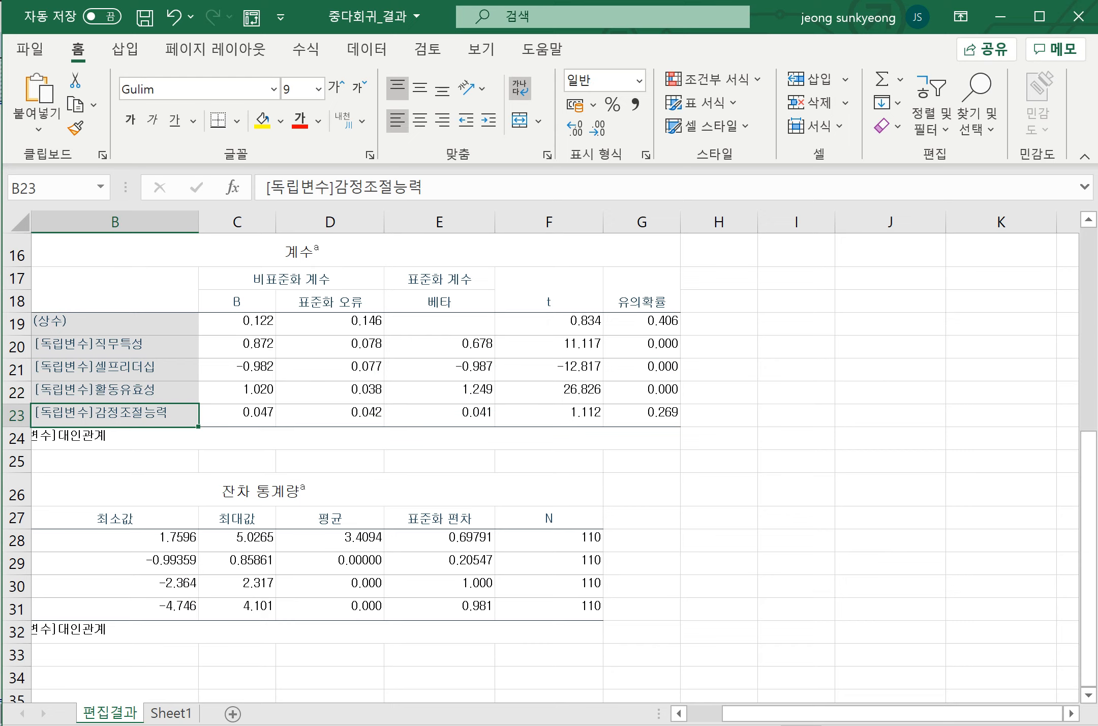
{"action": "key", "text": "Right"}
{"action": "key", "text": "Right"}
{"action": "key", "text": "Right"}
{"action": "key", "text": "Right"}
{"action": "key", "text": "Right"}
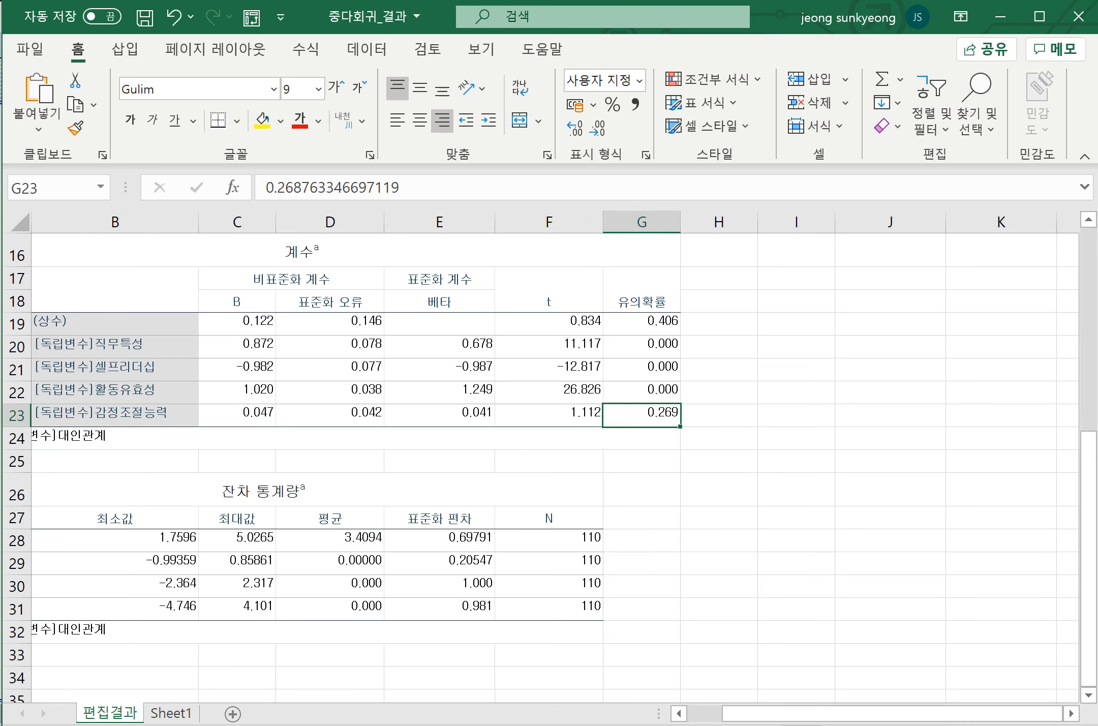
{"action": "key", "text": "Down"}
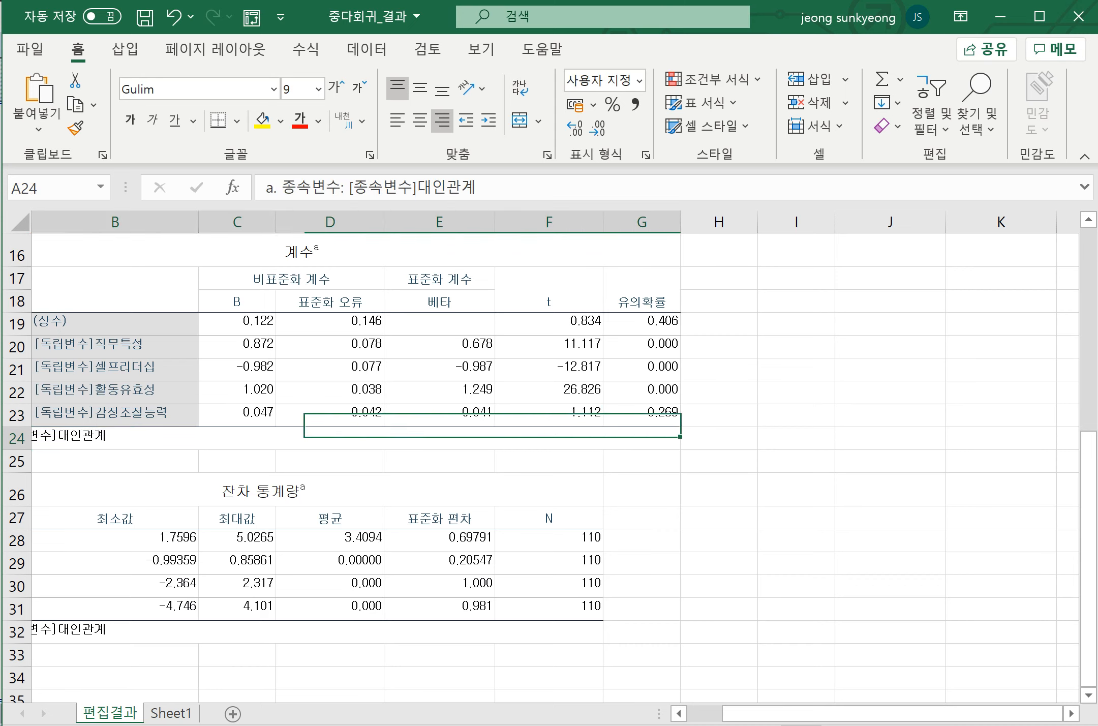
{"action": "key", "text": "Up"}
{"action": "key", "text": "shift+Up"}
{"action": "key", "text": "shift+Up"}
{"action": "key", "text": "shift+Up"}
{"action": "key", "text": "shift+Up"}
{"action": "key", "text": "shift+Down"}
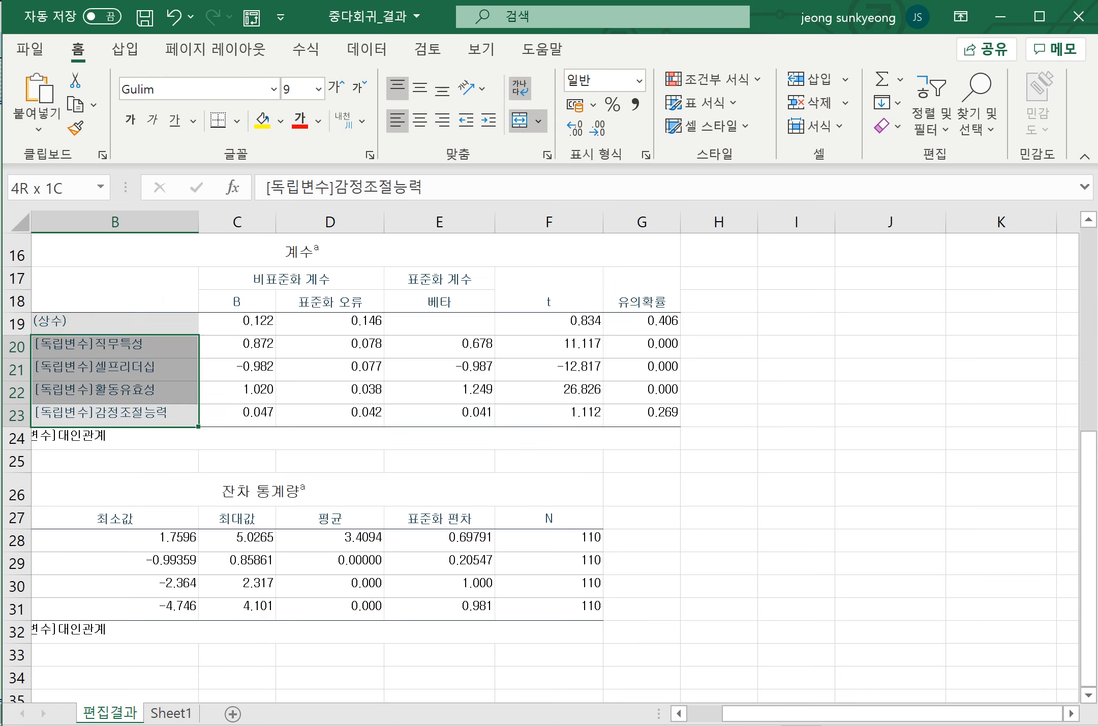
{"action": "key", "text": "Right"}
{"action": "key", "text": "Right"}
{"action": "key", "text": "Right"}
{"action": "key", "text": "Right"}
{"action": "key", "text": "Right"}
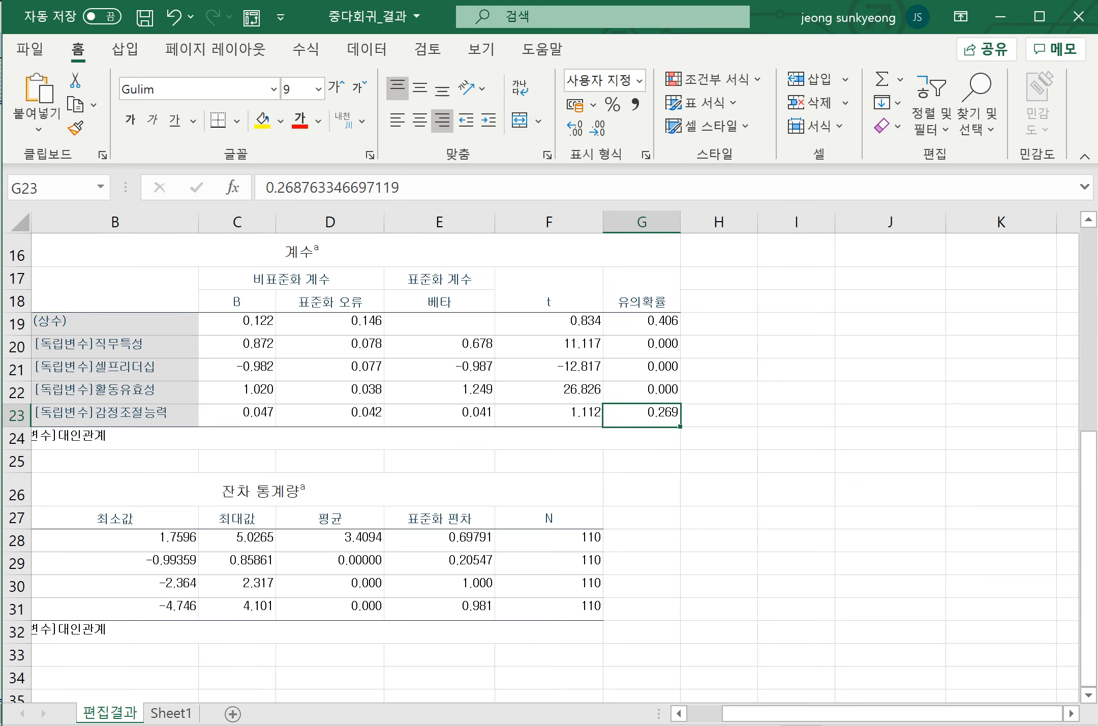
Colour the t and 유의확률 values in the 셀프리더십 row of the 계수 table red.
{"action": "left_click", "coordinate": [115, 369]}
{"action": "key", "text": "shift+space"}
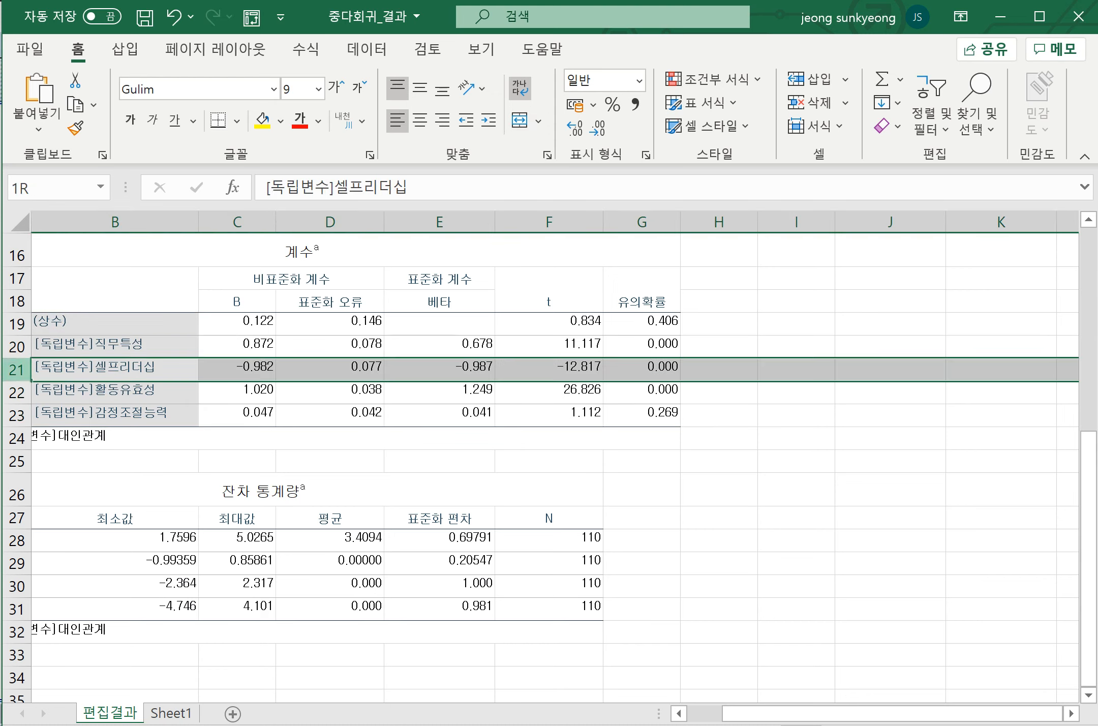
{"action": "key", "text": "Right"}
{"action": "key", "text": "Right"}
{"action": "key", "text": "Right"}
{"action": "key", "text": "Right"}
{"action": "key", "text": "shift+Right"}
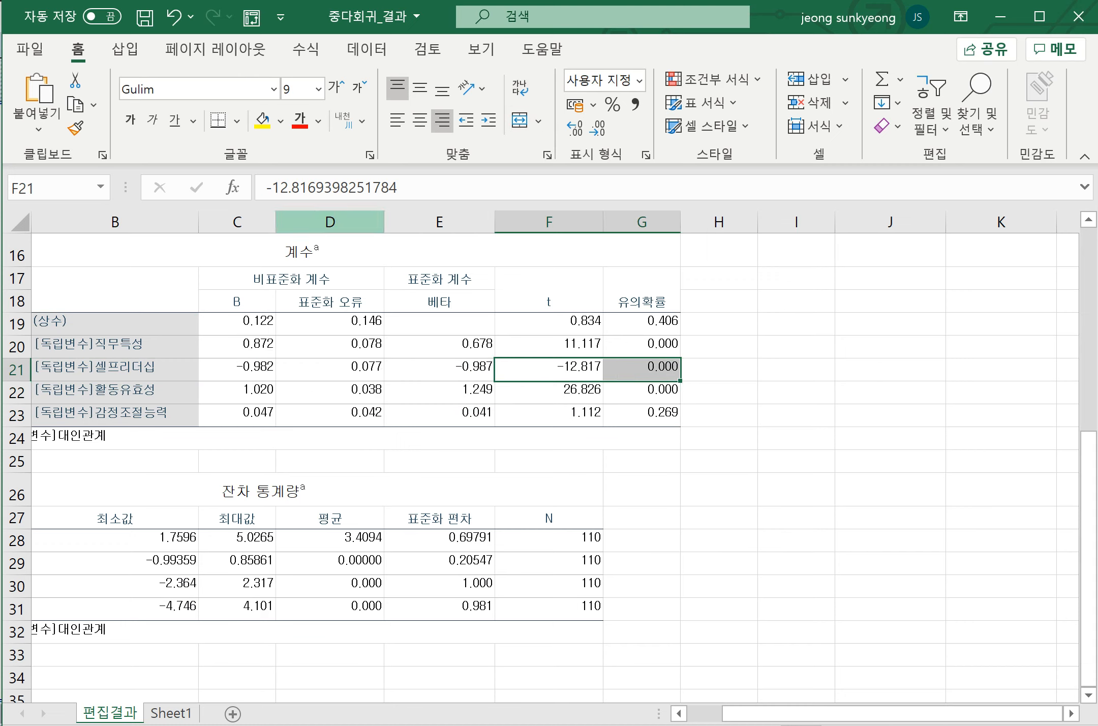
{"action": "left_click", "coordinate": [300, 121]}
{"action": "left_click", "coordinate": [719, 461]}
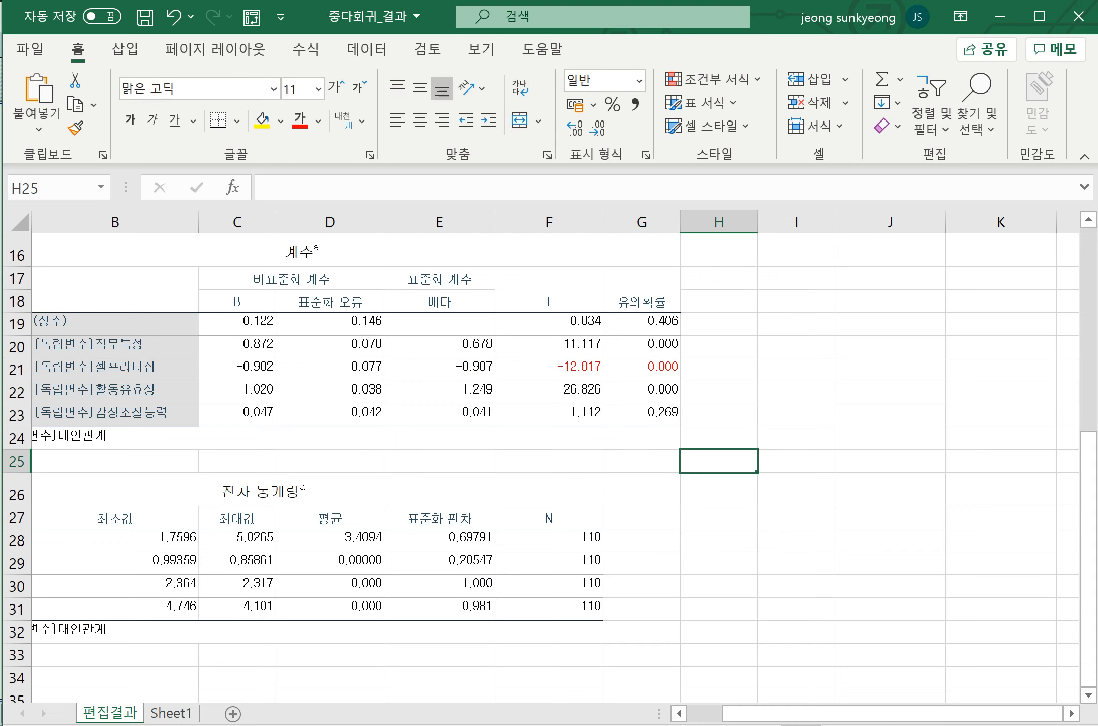
Colour the 유의확률 value of 감정조절능력 in the 계수 table red.
{"action": "left_click", "coordinate": [115, 415]}
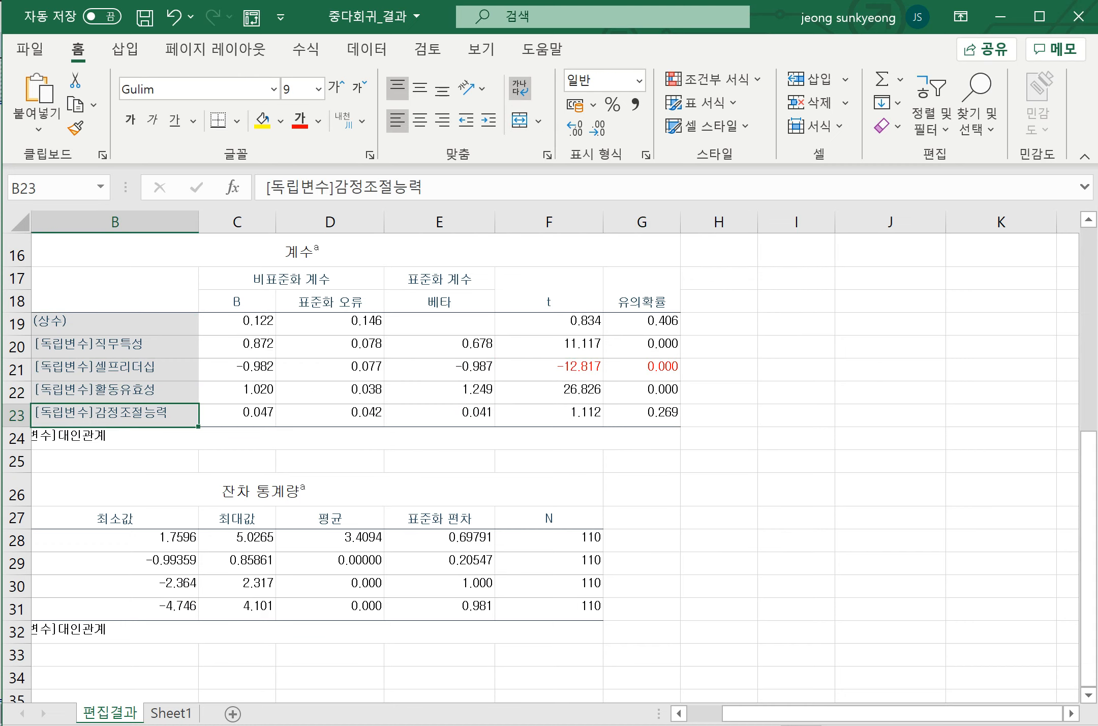
{"action": "left_click", "coordinate": [642, 412]}
{"action": "left_click", "coordinate": [300, 121]}
{"action": "left_click", "coordinate": [718, 461]}
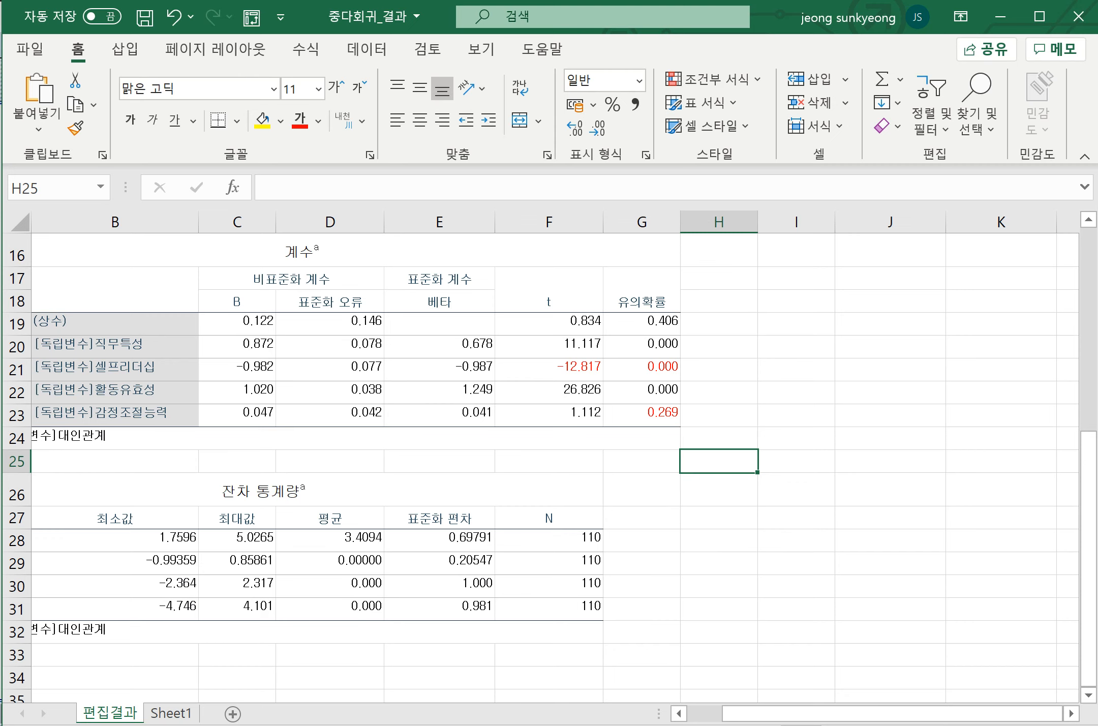
Review the t values of the four independent variables and the 유의확률 value of 감정조절능력.
{"action": "left_click_drag", "start_coordinate": [114, 347], "coordinate": [115, 415]}
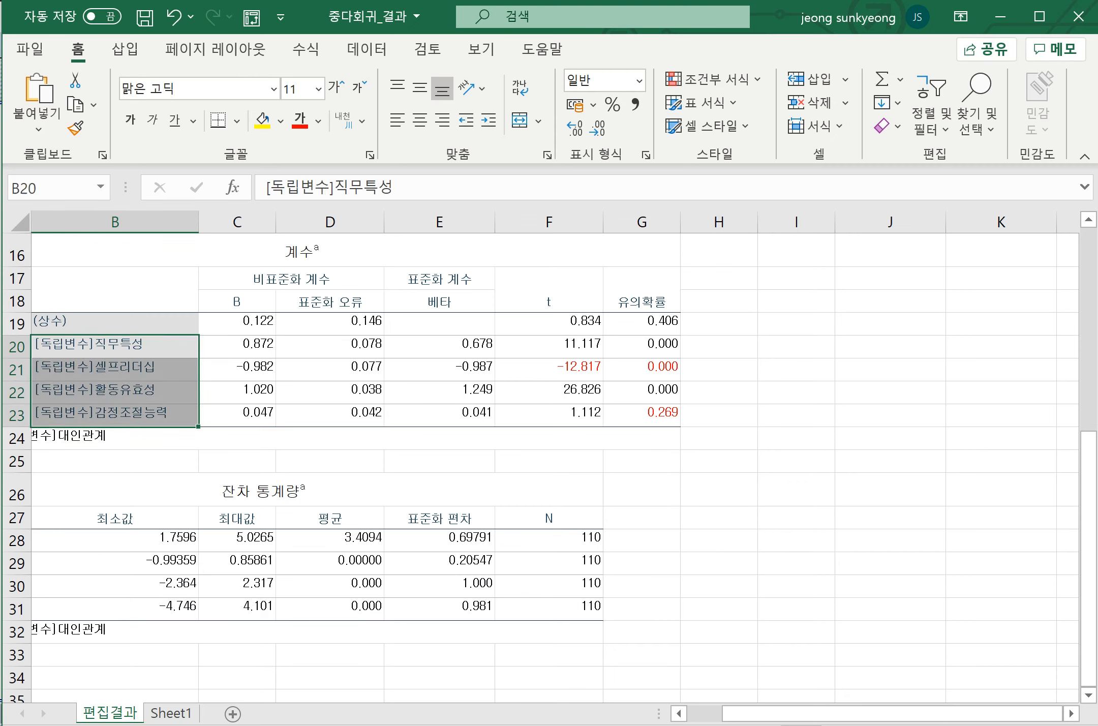
{"action": "left_click", "coordinate": [549, 370]}
{"action": "left_click_drag", "start_coordinate": [549, 346], "coordinate": [549, 416]}
{"action": "left_click", "coordinate": [115, 369]}
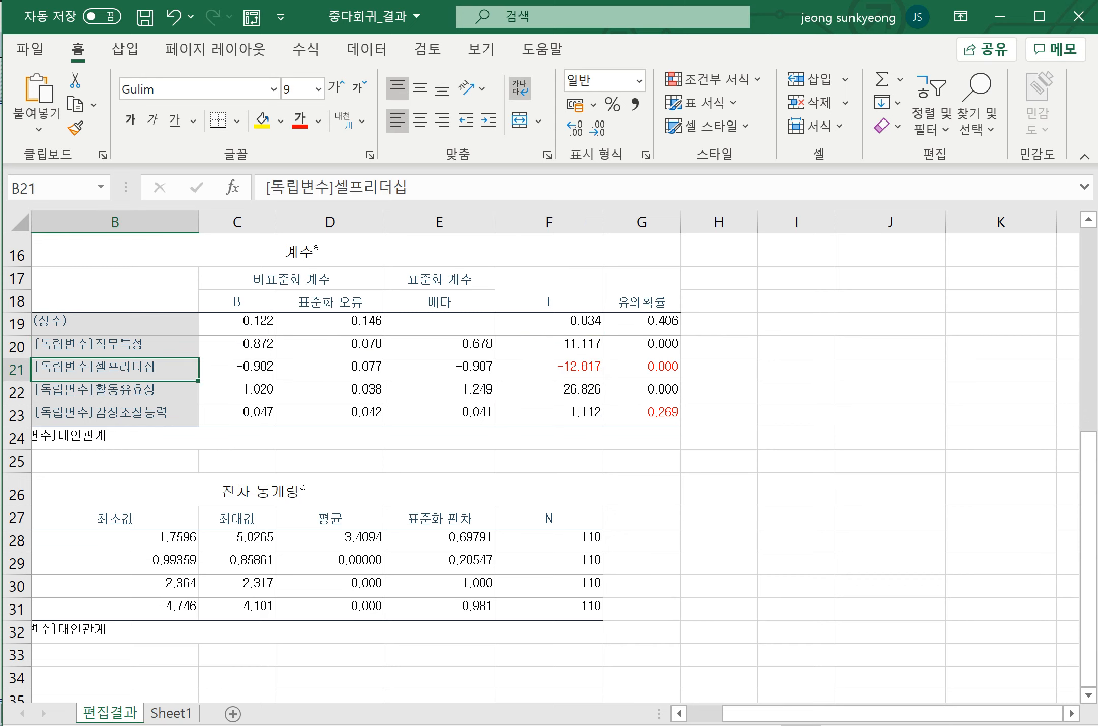
{"action": "left_click", "coordinate": [549, 370]}
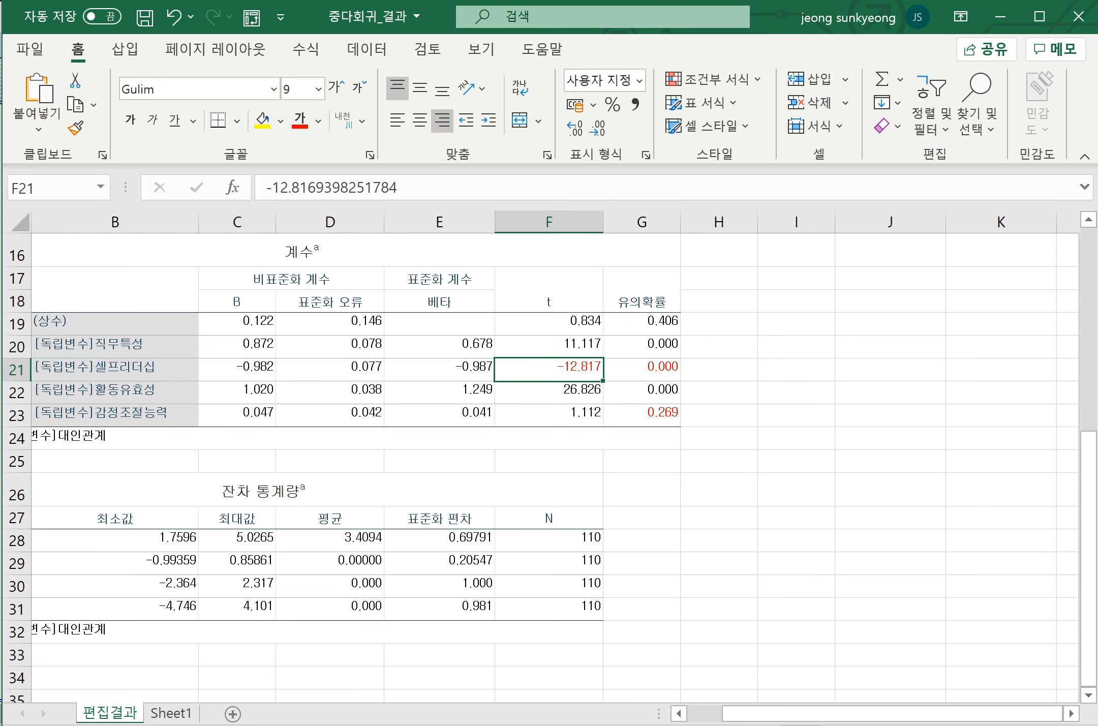
{"action": "left_click", "coordinate": [115, 415]}
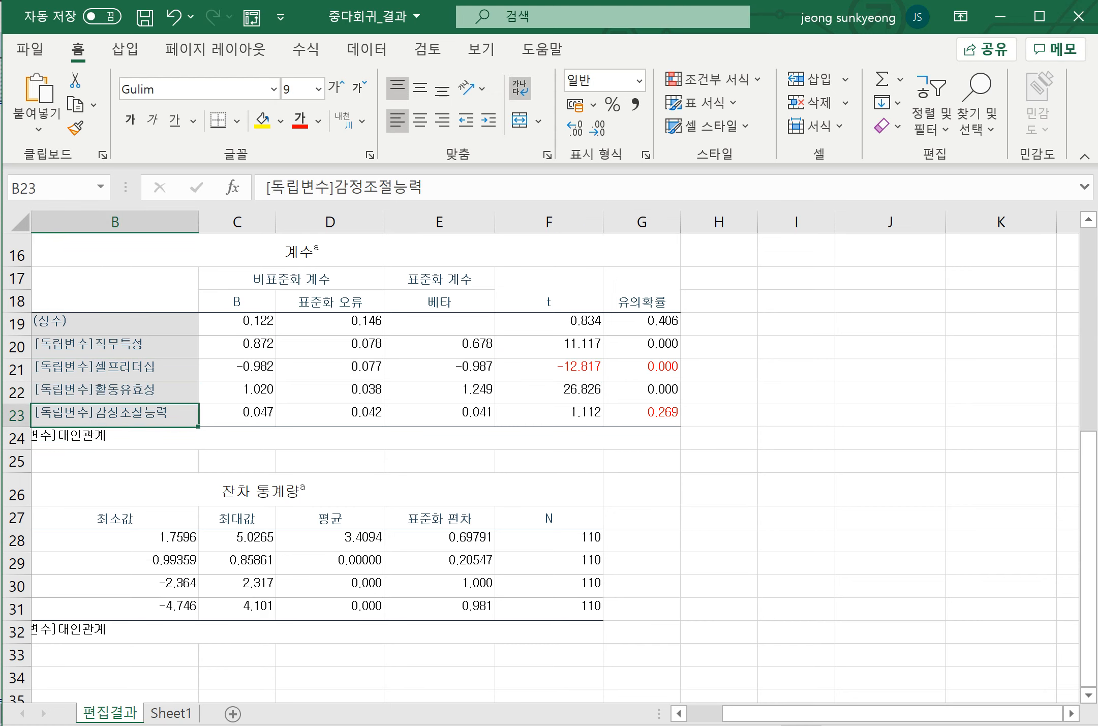
{"action": "left_click", "coordinate": [642, 415]}
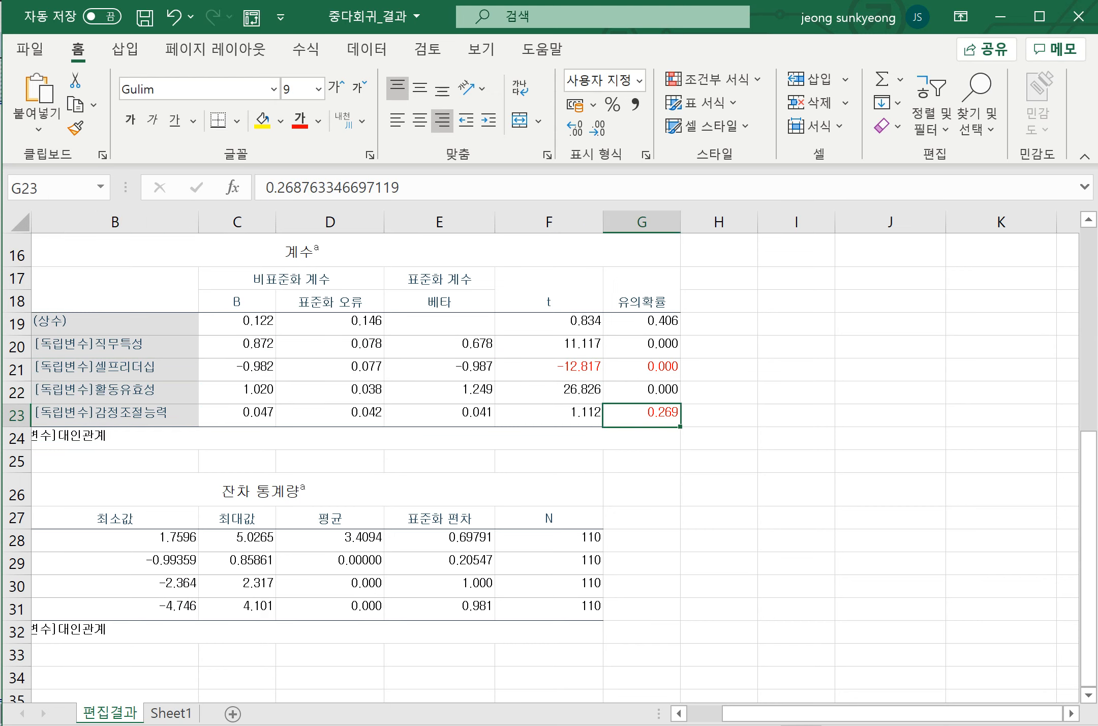
Move the R 제곱 and 수정된 R 제곱 headings and values beside the 계수 table, starting at cell H18.
{"action": "scroll", "coordinate": [544, 468], "scroll_direction": "up", "scroll_amount": 5}
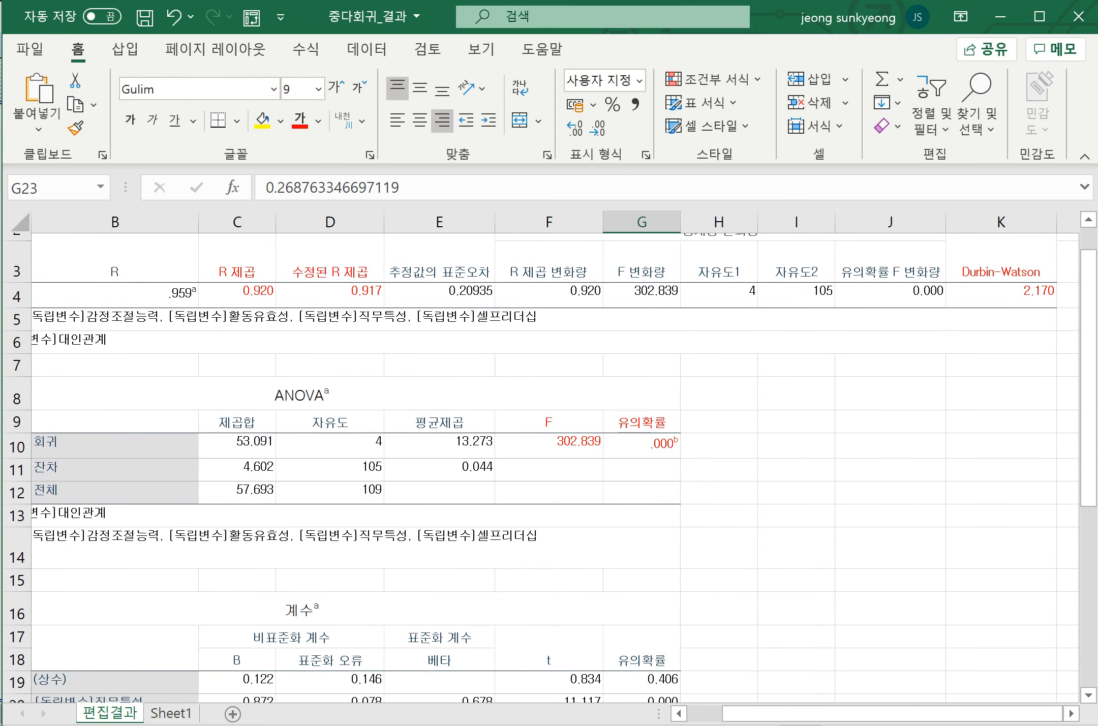
{"action": "left_click_drag", "start_coordinate": [236, 299], "coordinate": [330, 345]}
{"action": "key", "text": "ctrl+c"}
{"action": "scroll", "coordinate": [543, 457], "scroll_direction": "down", "scroll_amount": 4}
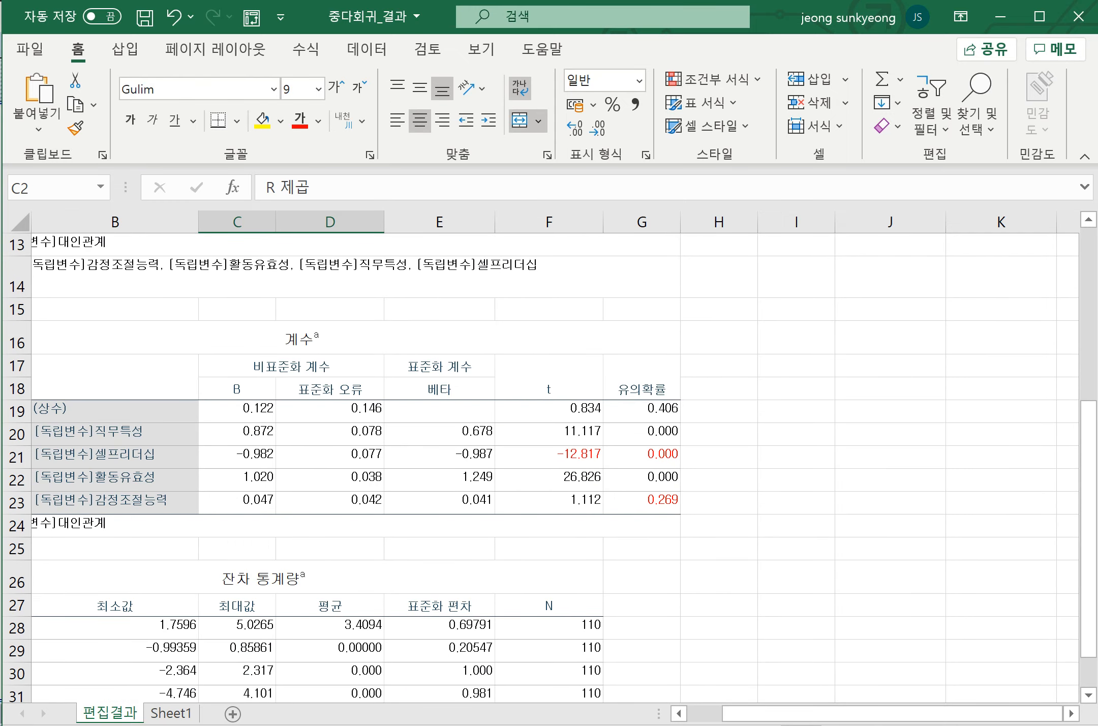
{"action": "left_click", "coordinate": [718, 365]}
{"action": "left_click_drag", "start_coordinate": [718, 388], "coordinate": [796, 434]}
{"action": "key", "text": "ctrl+v"}
Move the Durbin-Watson heading and value from the model summary table to cell H21 beside the 계수 table.
{"action": "scroll", "coordinate": [796, 434], "scroll_direction": "up", "scroll_amount": 4}
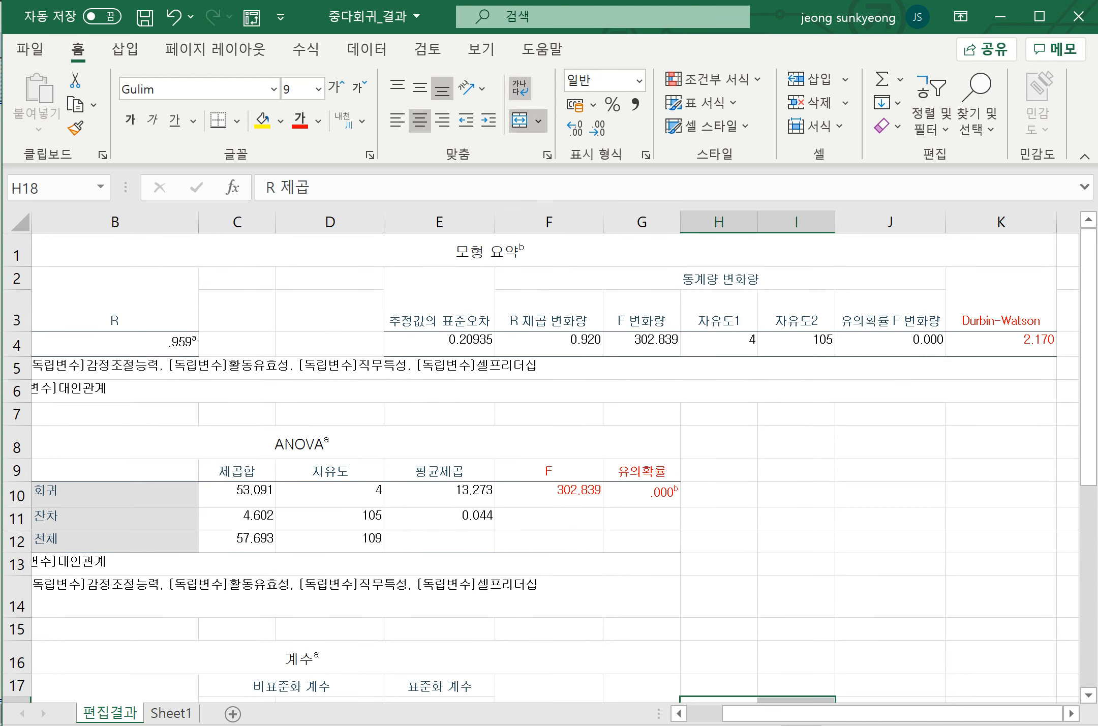
{"action": "left_click", "coordinate": [1000, 300]}
{"action": "left_click_drag", "start_coordinate": [1001, 300], "coordinate": [1000, 344]}
{"action": "key", "text": "ctrl+x"}
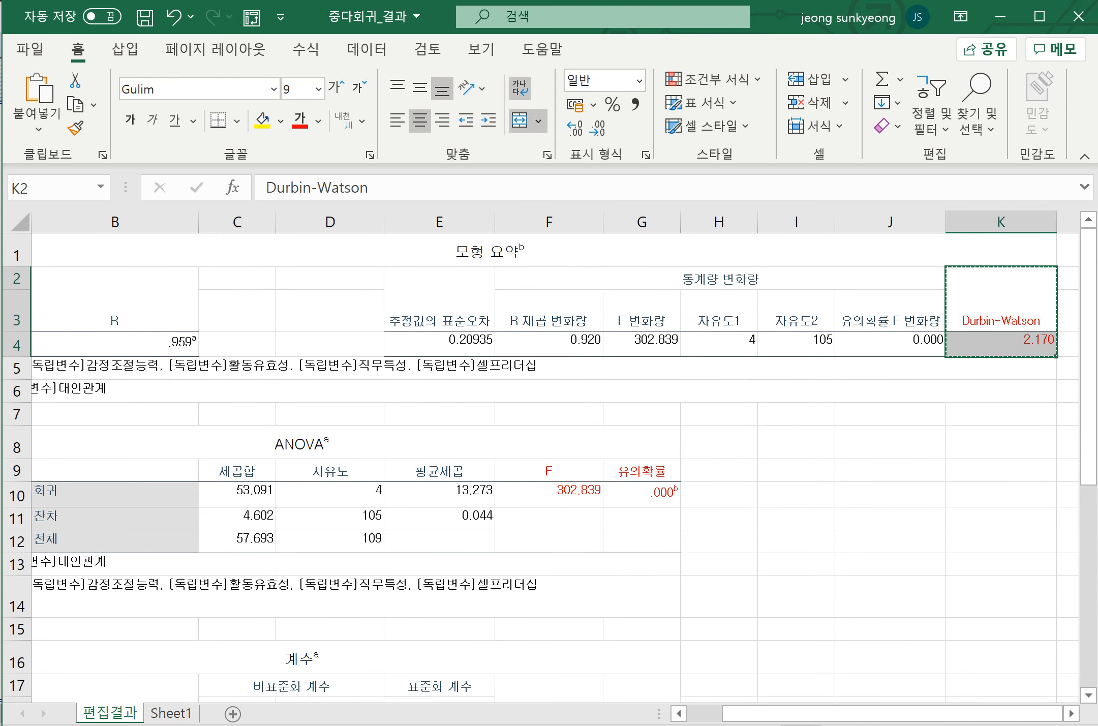
{"action": "scroll", "coordinate": [544, 457], "scroll_direction": "down", "scroll_amount": 3}
{"action": "left_click", "coordinate": [719, 528]}
{"action": "key", "text": "ctrl+v"}
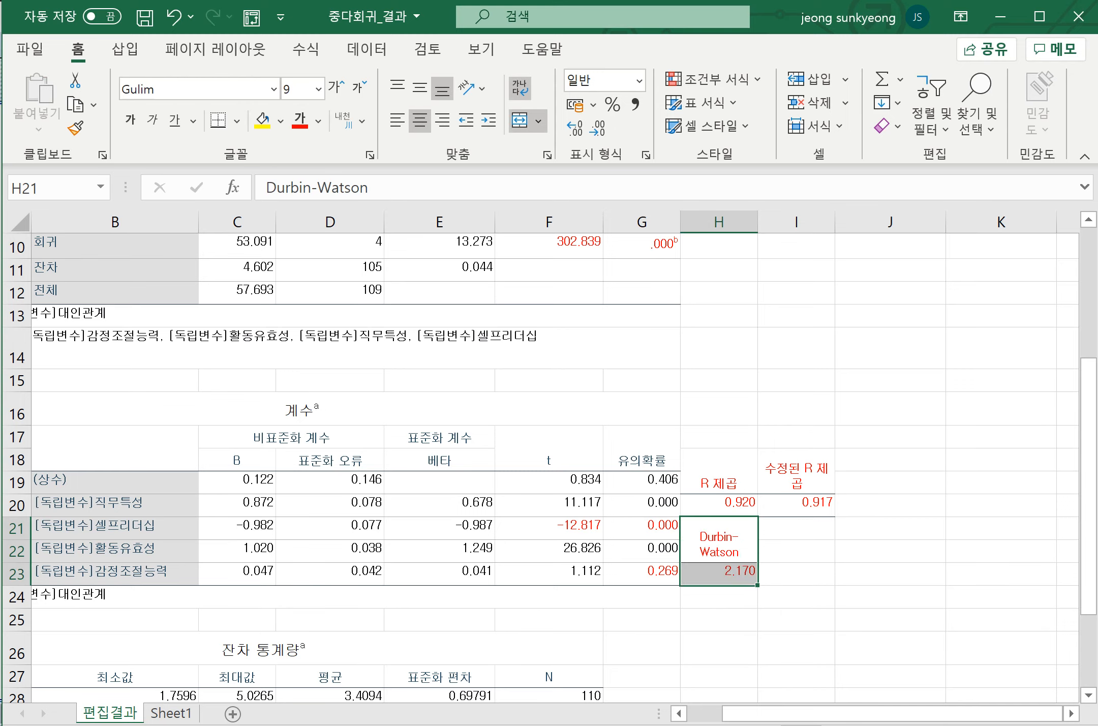
Move the red F and 유의확률 headings and values from the ANOVA table to cell I21.
{"action": "scroll", "coordinate": [718, 528], "scroll_direction": "up", "scroll_amount": 3}
{"action": "left_click", "coordinate": [549, 471]}
{"action": "left_click_drag", "start_coordinate": [549, 471], "coordinate": [641, 493]}
{"action": "key", "text": "ctrl+x"}
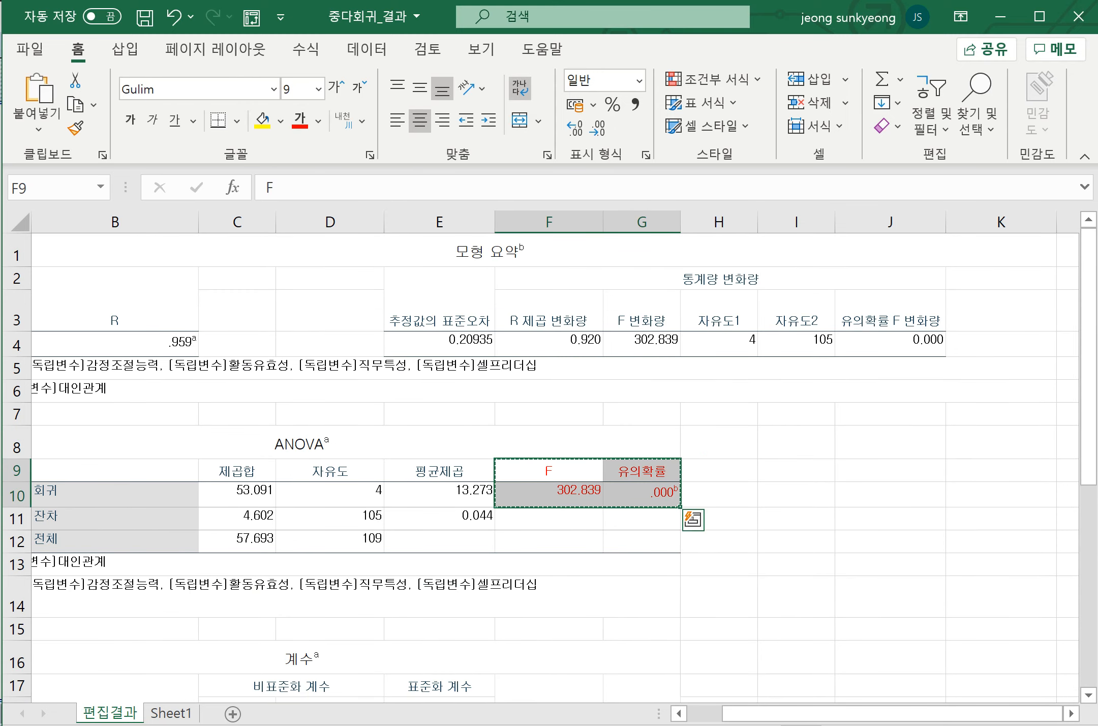
{"action": "scroll", "coordinate": [642, 493], "scroll_direction": "down", "scroll_amount": 3}
{"action": "left_click", "coordinate": [795, 525]}
{"action": "key", "text": "ctrl+v"}
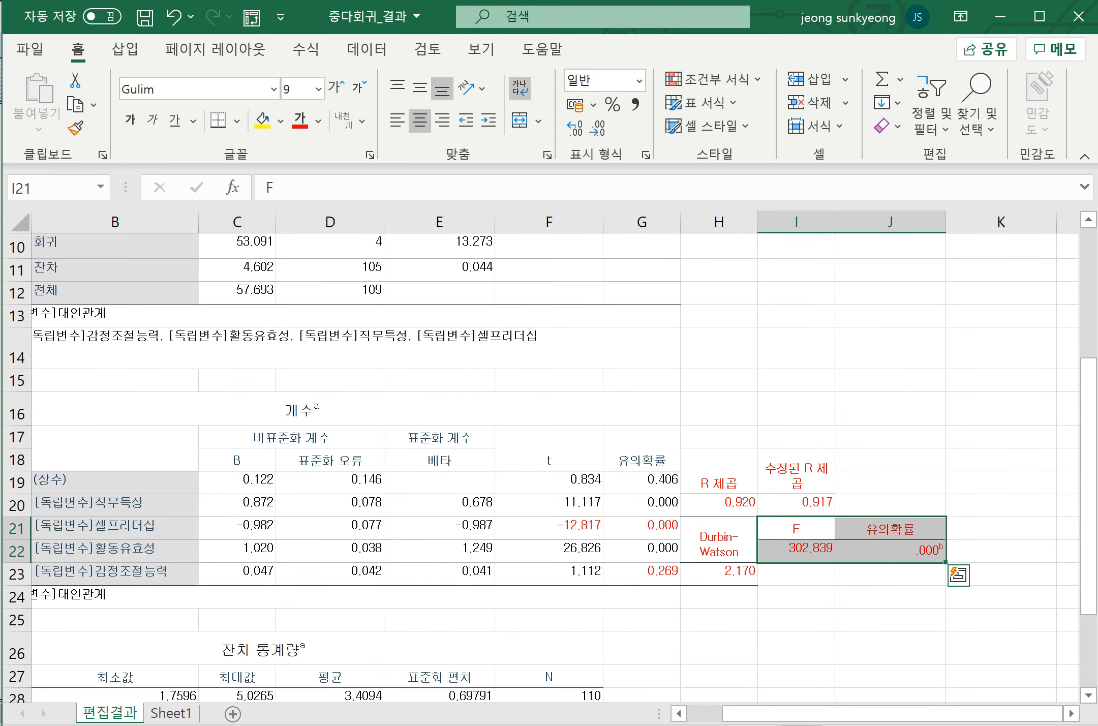
Delete rows 1 to 16 through the 계수 title, and rows 9 to 18 containing the 잔차 통계량 table.
{"action": "left_click_drag", "start_coordinate": [16, 412], "coordinate": [17, 249]}
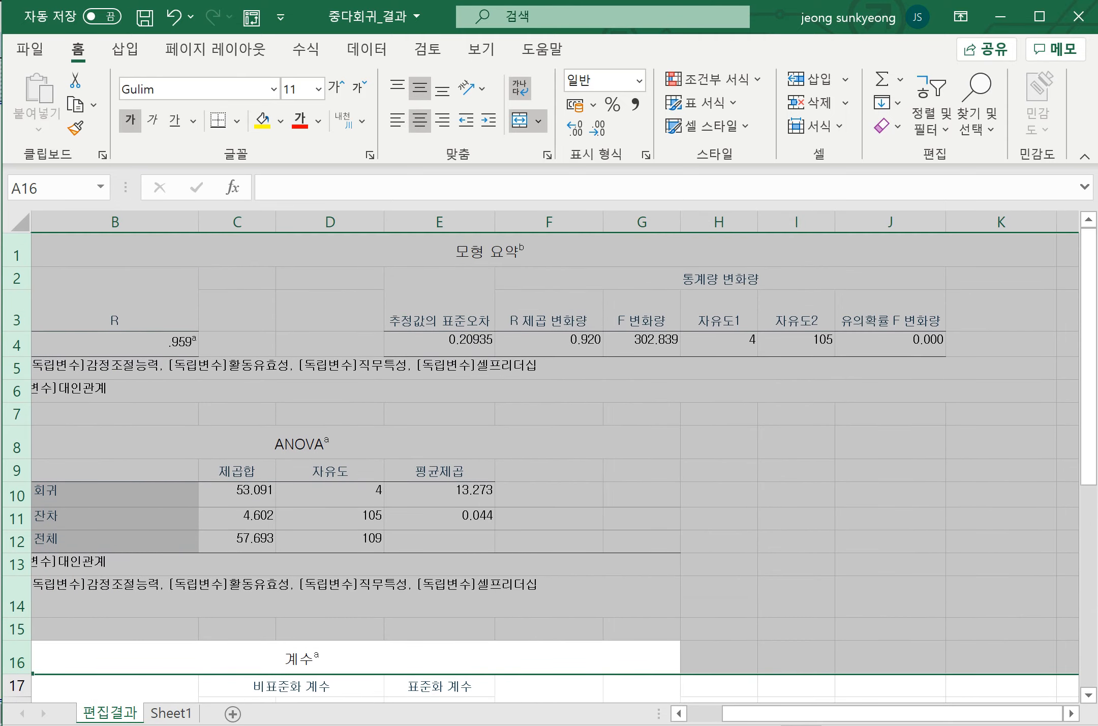
{"action": "right_click", "coordinate": [20, 244]}
{"action": "left_click", "coordinate": [76, 446]}
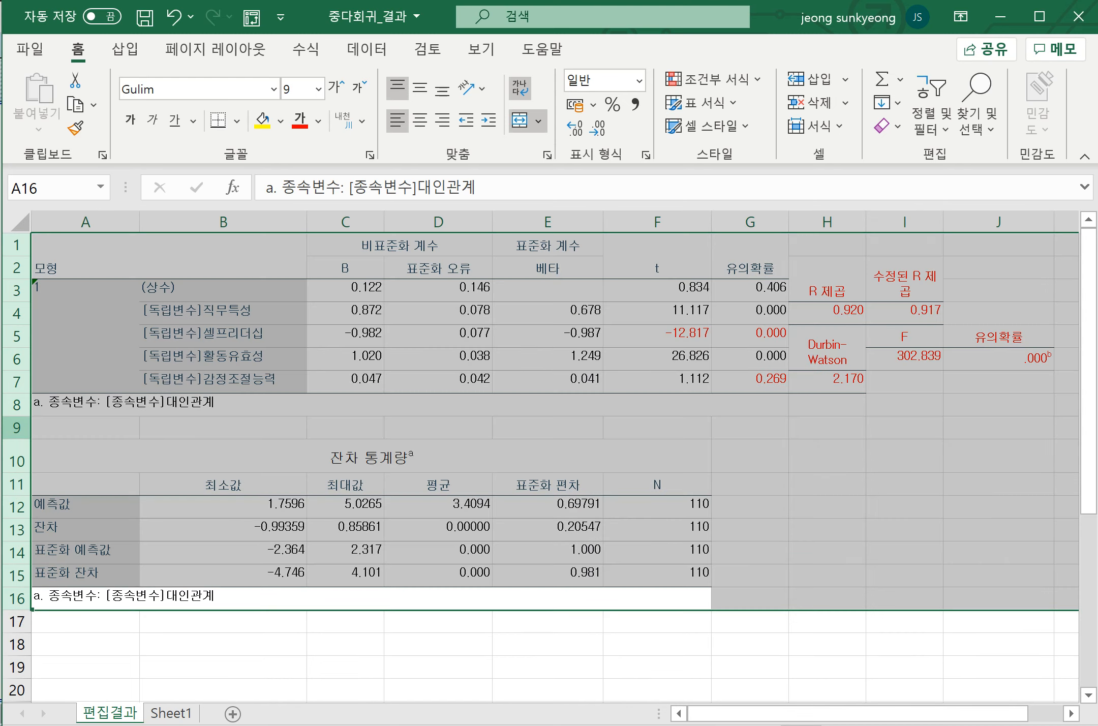
{"action": "left_click_drag", "start_coordinate": [17, 427], "coordinate": [15, 650]}
{"action": "right_click", "coordinate": [15, 645]}
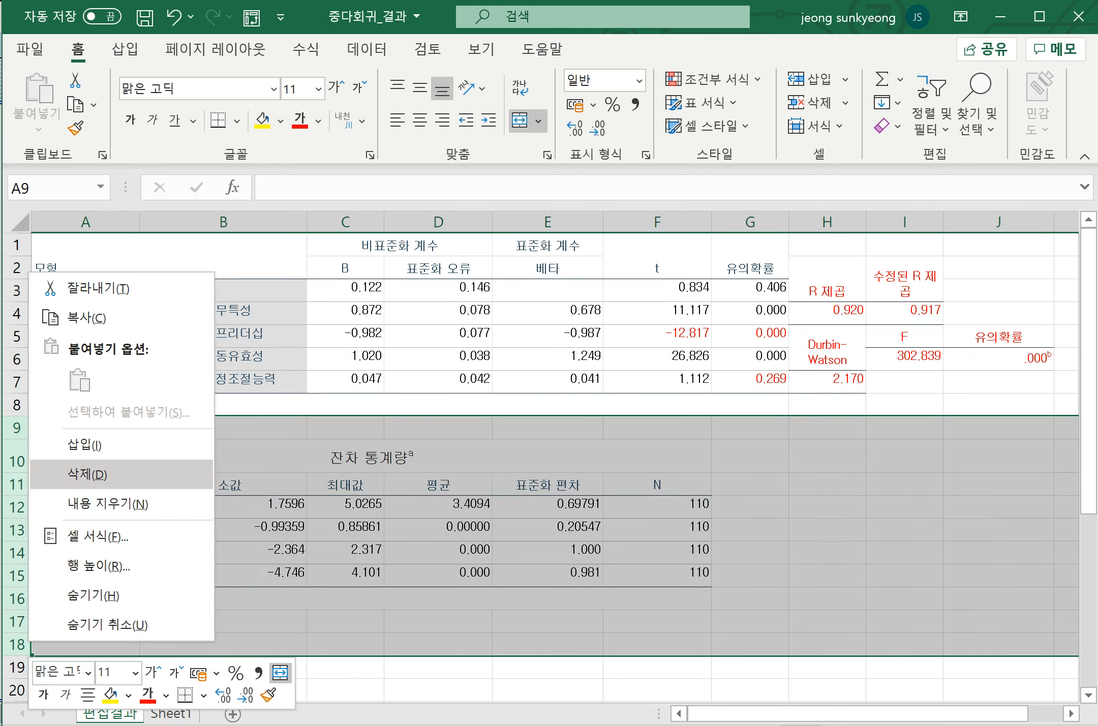
{"action": "left_click", "coordinate": [77, 473]}
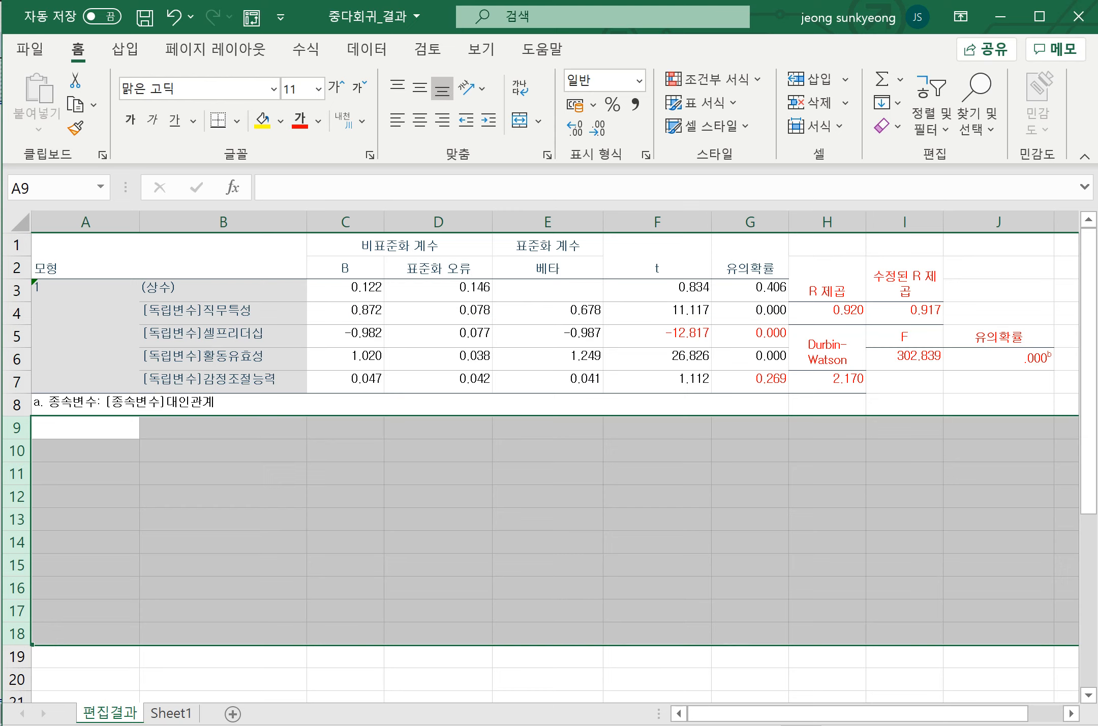
{"action": "left_click", "coordinate": [410, 404]}
Copy the range H2:J7 with the gathered red statistics and switch to another window.
{"action": "left_click_drag", "start_coordinate": [223, 310], "coordinate": [224, 378]}
{"action": "left_click_drag", "start_coordinate": [827, 277], "coordinate": [998, 382]}
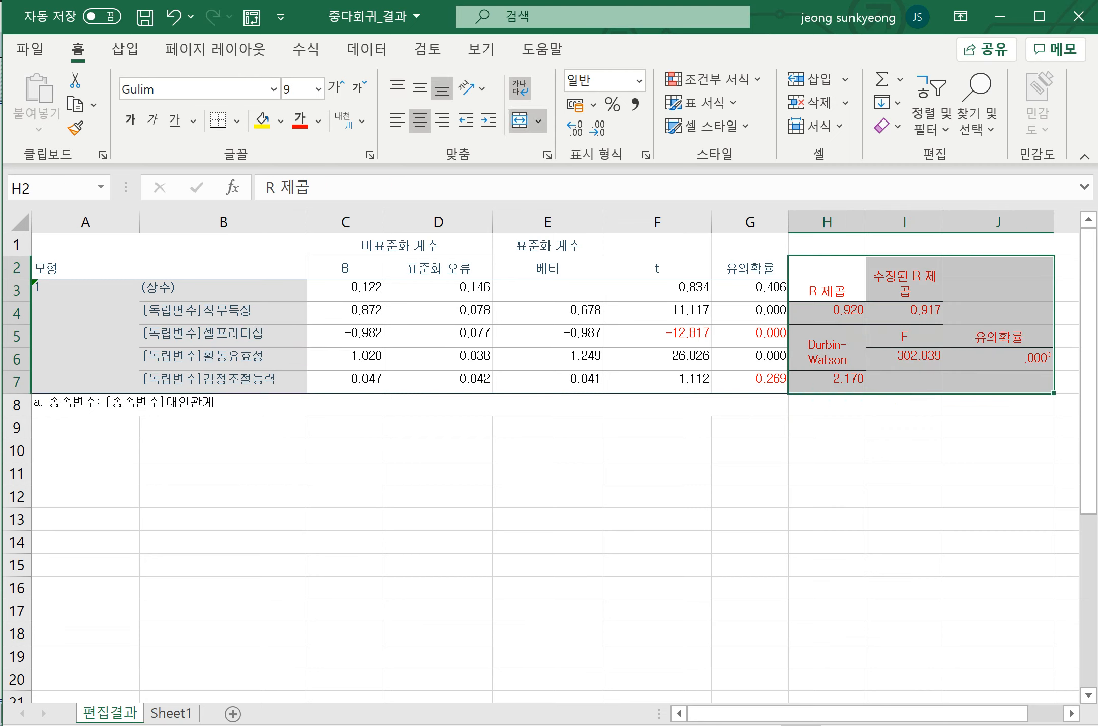
{"action": "key", "text": "ctrl+c"}
{"action": "key", "text": "alt+Tab"}
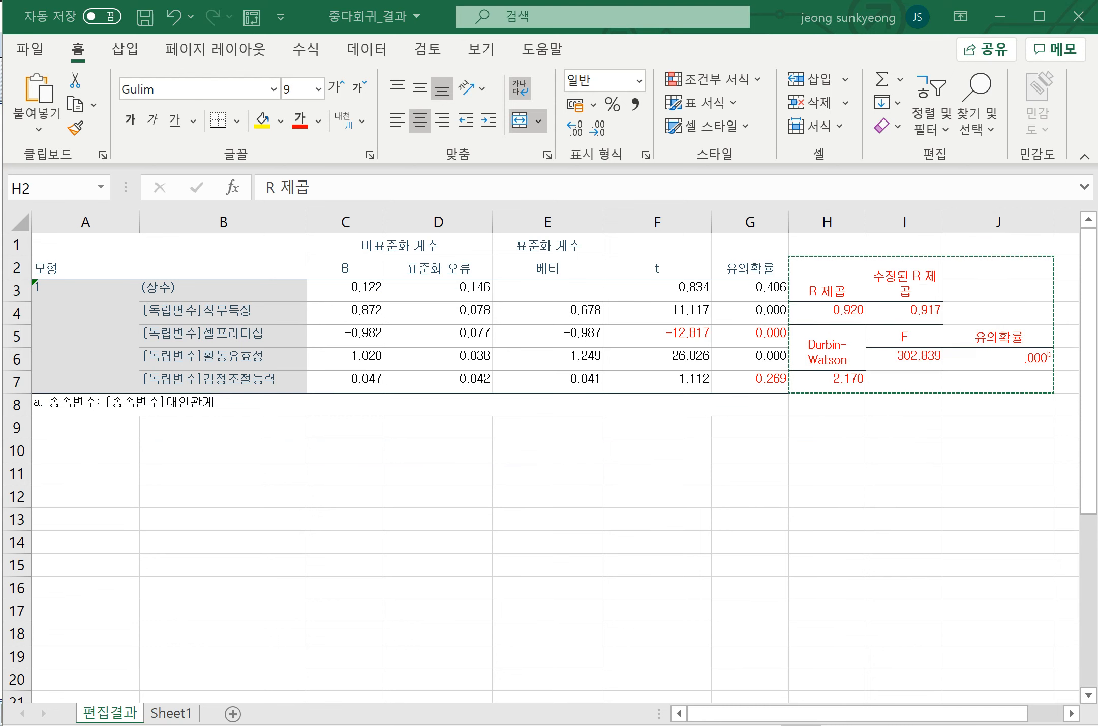
Paste the copied statistics at the end of the 강의일정 note and join the first value to its label as R 제곱=0.920.
{"action": "key", "text": "ctrl+End"}
{"action": "key", "text": "ctrl+v"}
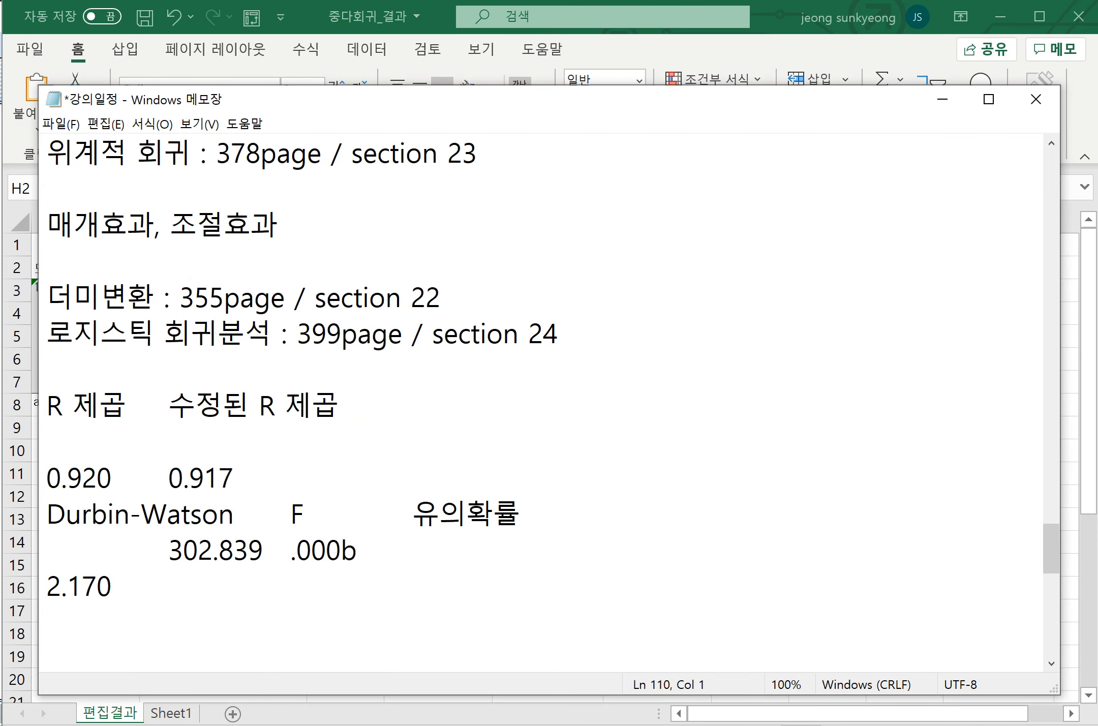
{"action": "left_click_drag", "start_coordinate": [113, 478], "coordinate": [47, 478]}
{"action": "key", "text": "ctrl+x"}
{"action": "left_click", "coordinate": [127, 405]}
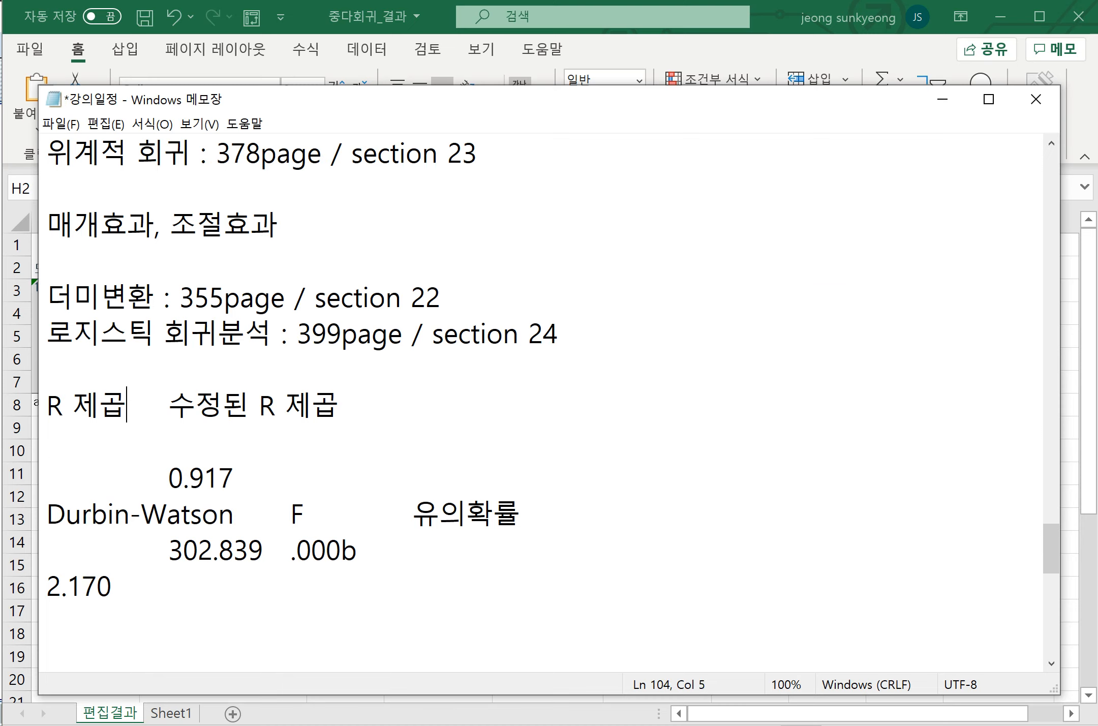
{"action": "type", "text": "="}
{"action": "key", "text": "ctrl+v"}
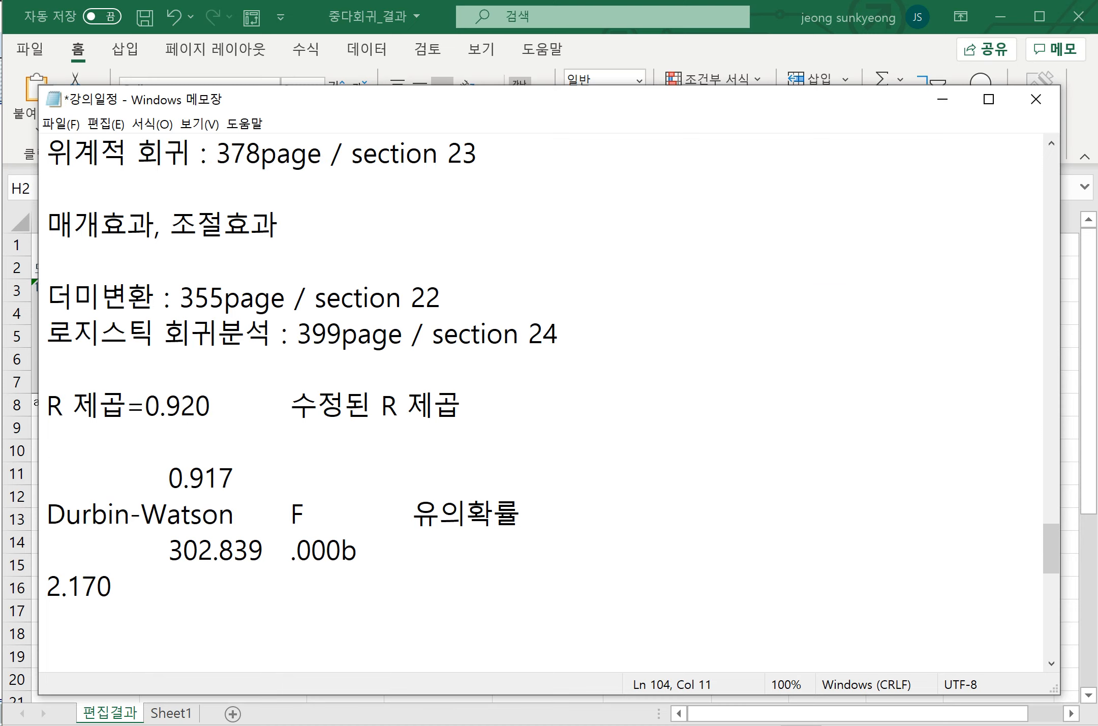
Move the value 0.917 behind its label to form 수정된 R 제곱=0.917.
{"action": "left_click_drag", "start_coordinate": [234, 478], "coordinate": [168, 478]}
{"action": "key", "text": "ctrl+x"}
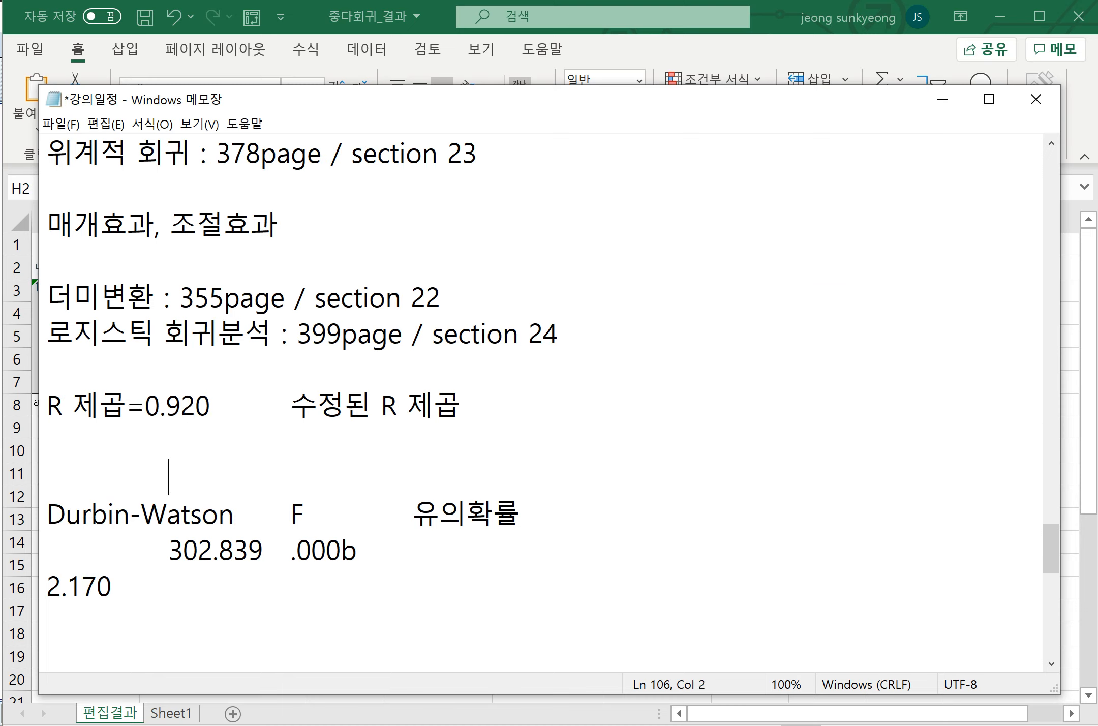
{"action": "left_click", "coordinate": [463, 405]}
{"action": "type", "text": "="}
{"action": "key", "text": "ctrl+v"}
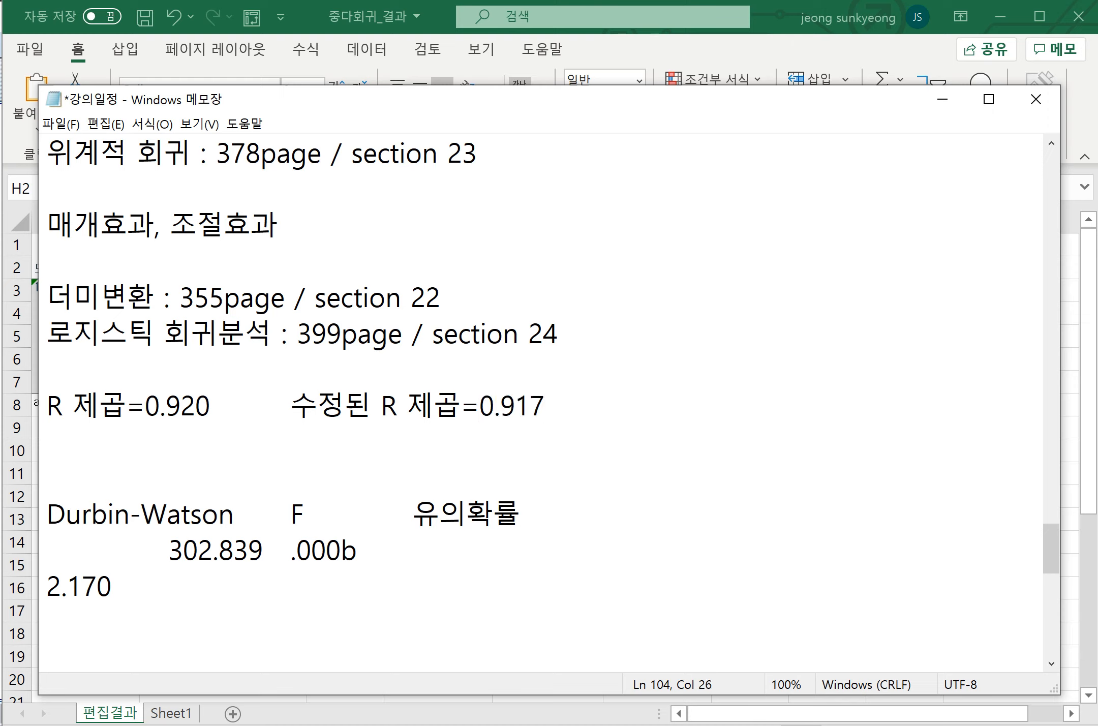
Move the value 2.170 behind its label to form Durbin-Watson=2.170.
{"action": "double_click", "coordinate": [79, 586]}
{"action": "key", "text": "ctrl+x"}
{"action": "left_click", "coordinate": [234, 513]}
{"action": "type", "text": "="}
{"action": "key", "text": "ctrl+v"}
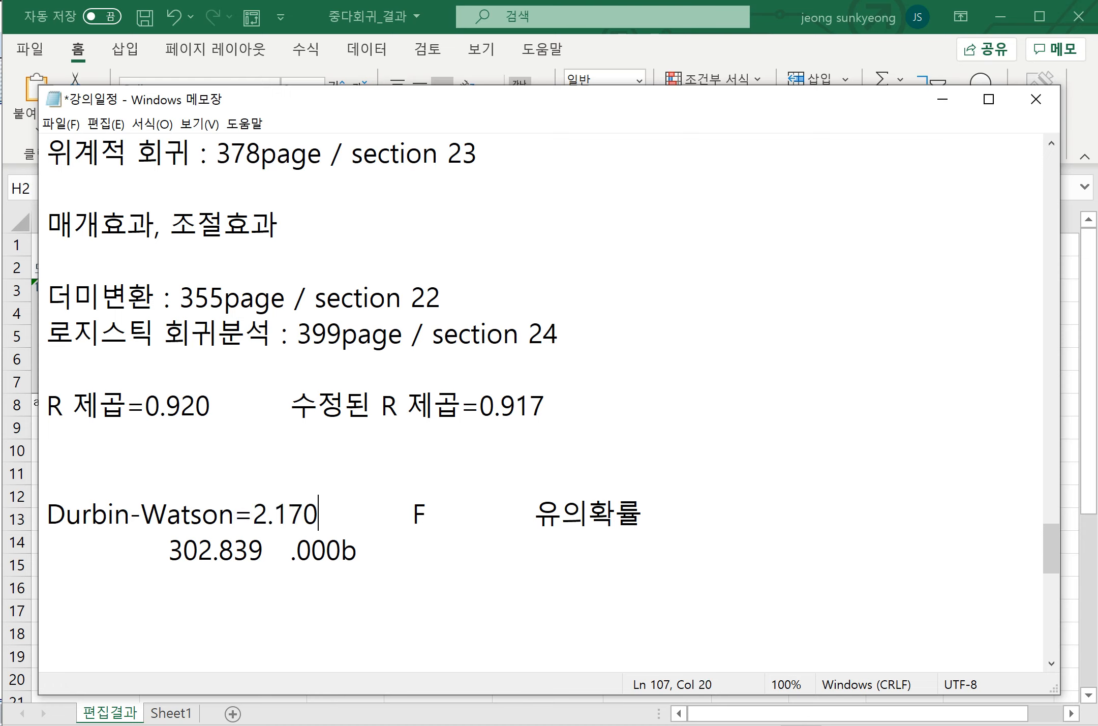
Put the F and 유의확률 labels on their own line and move 302.839 behind F as F=302.839.
{"action": "key", "text": "Right"}
{"action": "key", "text": "Return"}
{"action": "left_click_drag", "start_coordinate": [263, 586], "coordinate": [168, 586]}
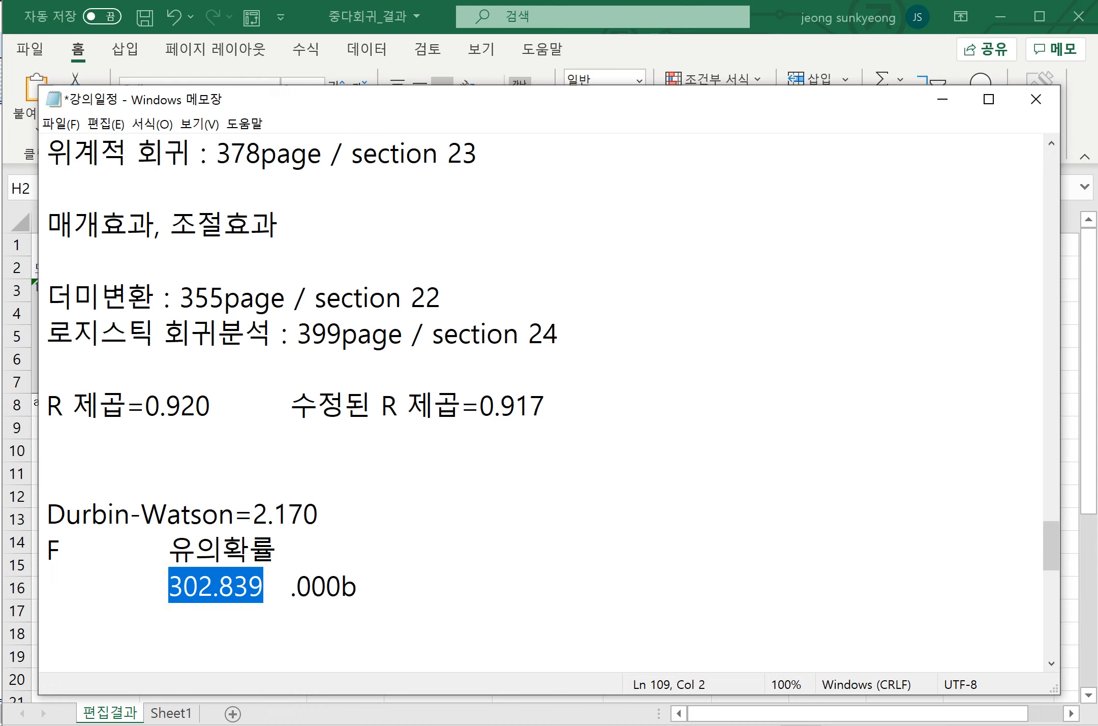
{"action": "key", "text": "ctrl+x"}
{"action": "left_click", "coordinate": [61, 550]}
{"action": "type", "text": "="}
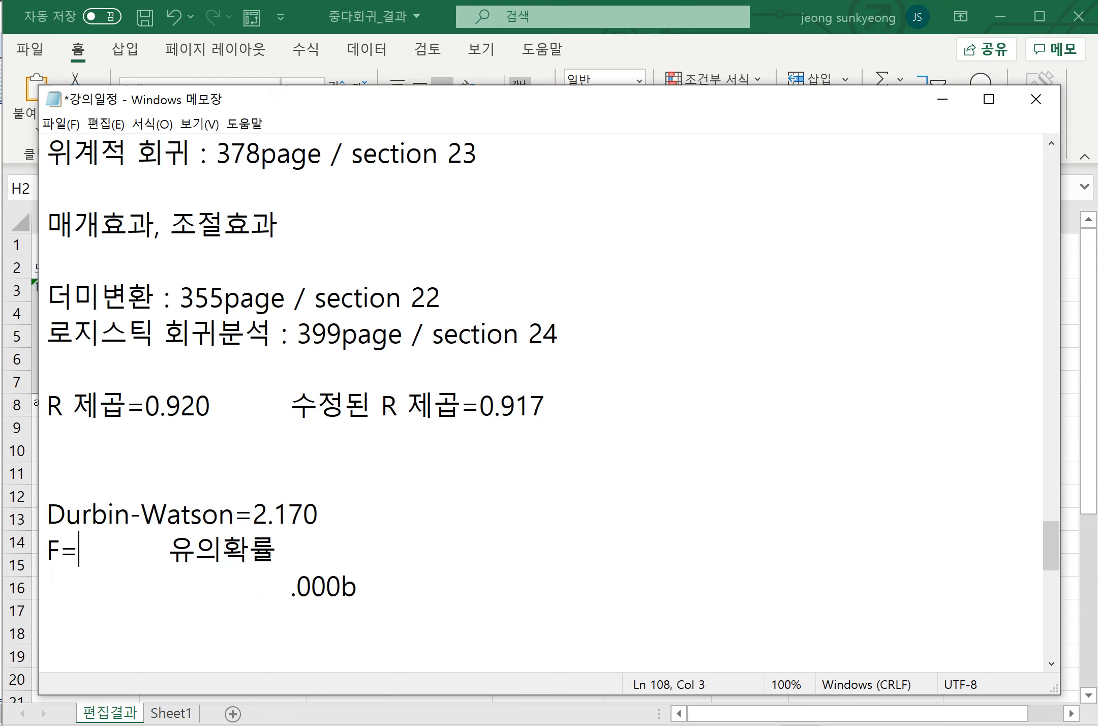
{"action": "key", "text": "ctrl+v"}
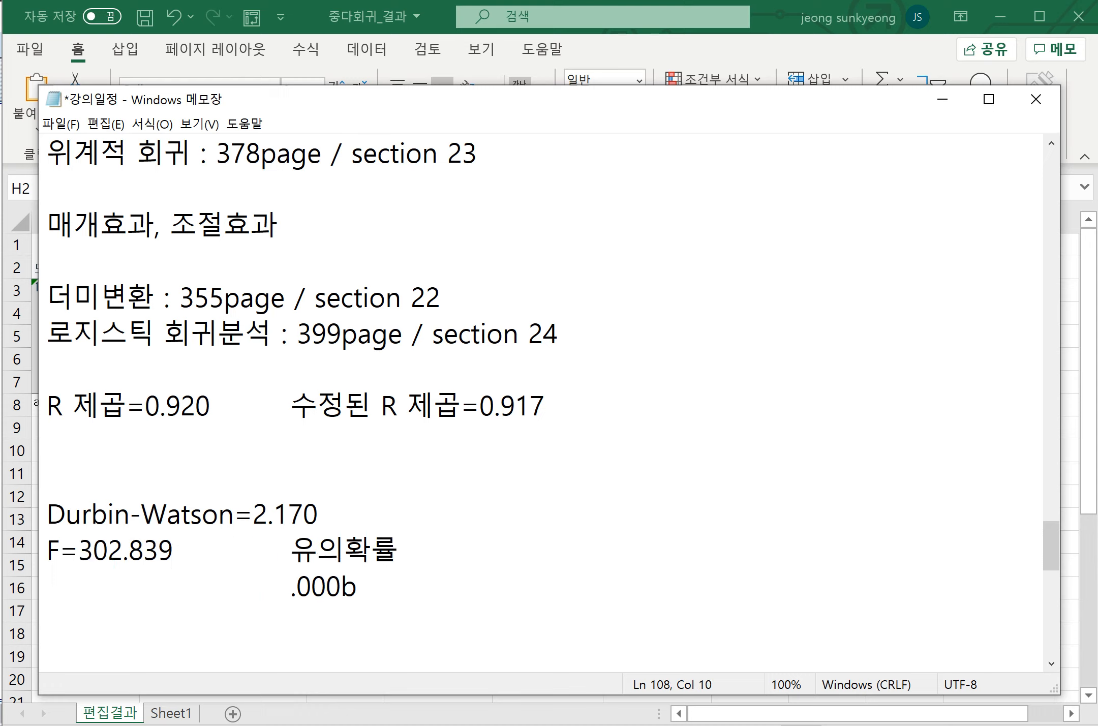
Move .000 into parentheses after 302.839 and delete the leftover 유의확률 label and the letter b.
{"action": "type", "text": "("}
{"action": "left_click_drag", "start_coordinate": [340, 586], "coordinate": [291, 586]}
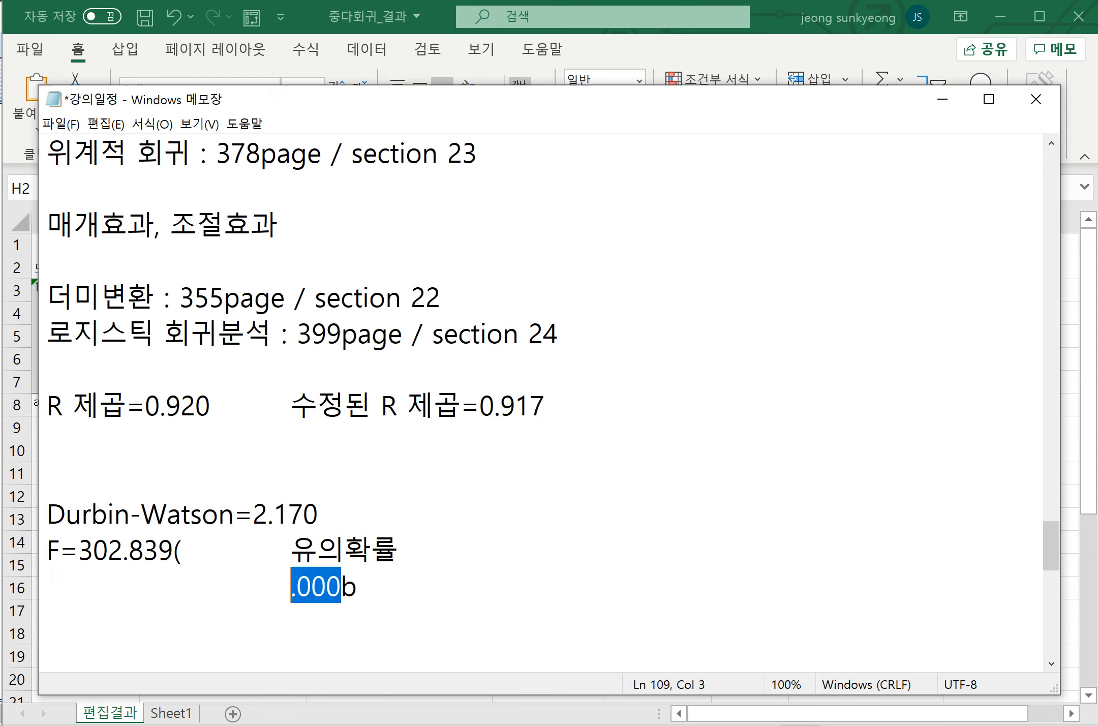
{"action": "key", "text": "ctrl+x"}
{"action": "left_click", "coordinate": [182, 549]}
{"action": "key", "text": "ctrl+v"}
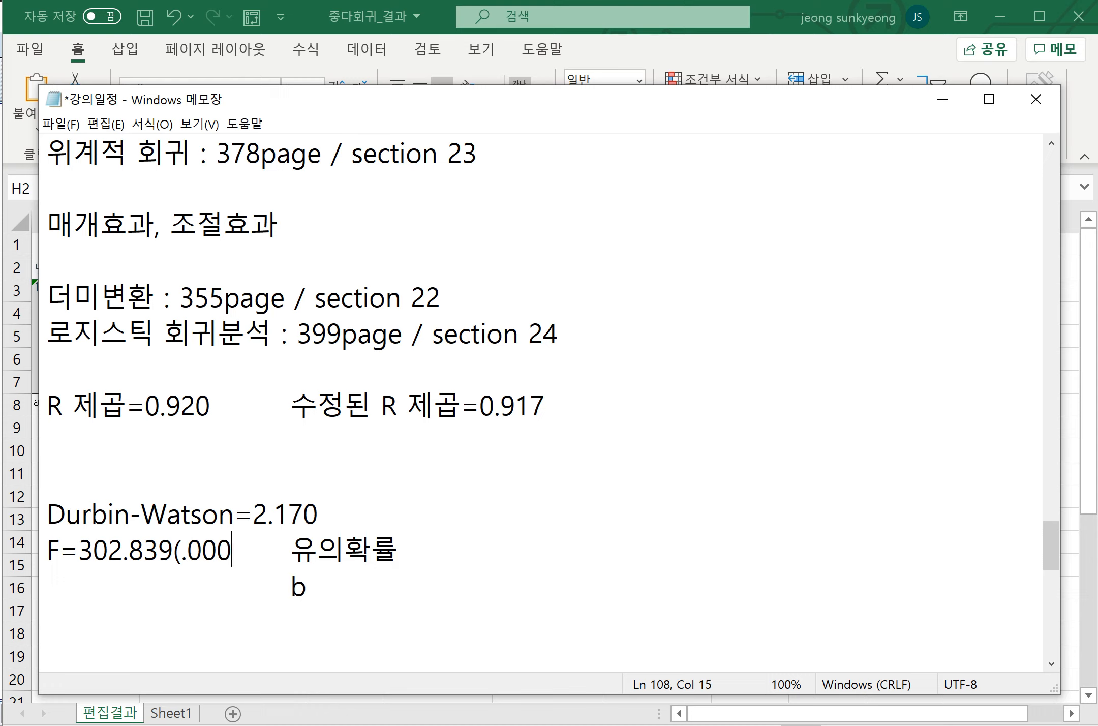
{"action": "type", "text": ")"}
{"action": "key", "text": "ctrl+shift+End"}
{"action": "key", "text": "Delete"}
Extend the F label with (p) so the line reads F(p)=302.839(.000).
{"action": "left_click", "coordinate": [60, 550]}
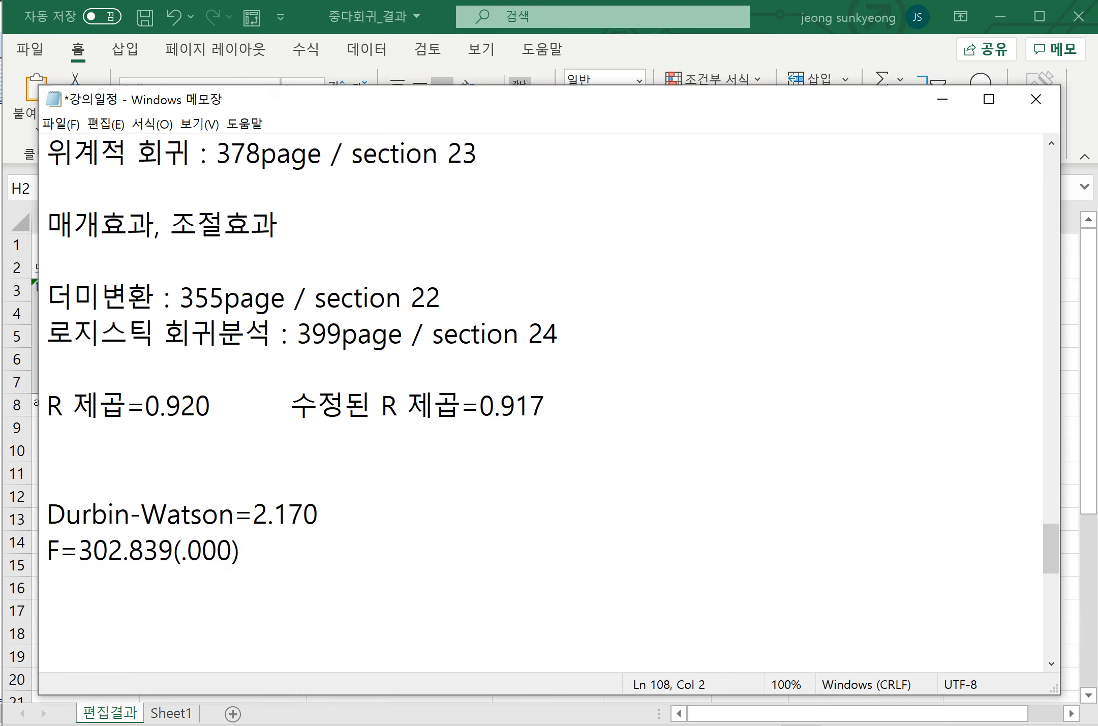
{"action": "type", "text": "(p"}
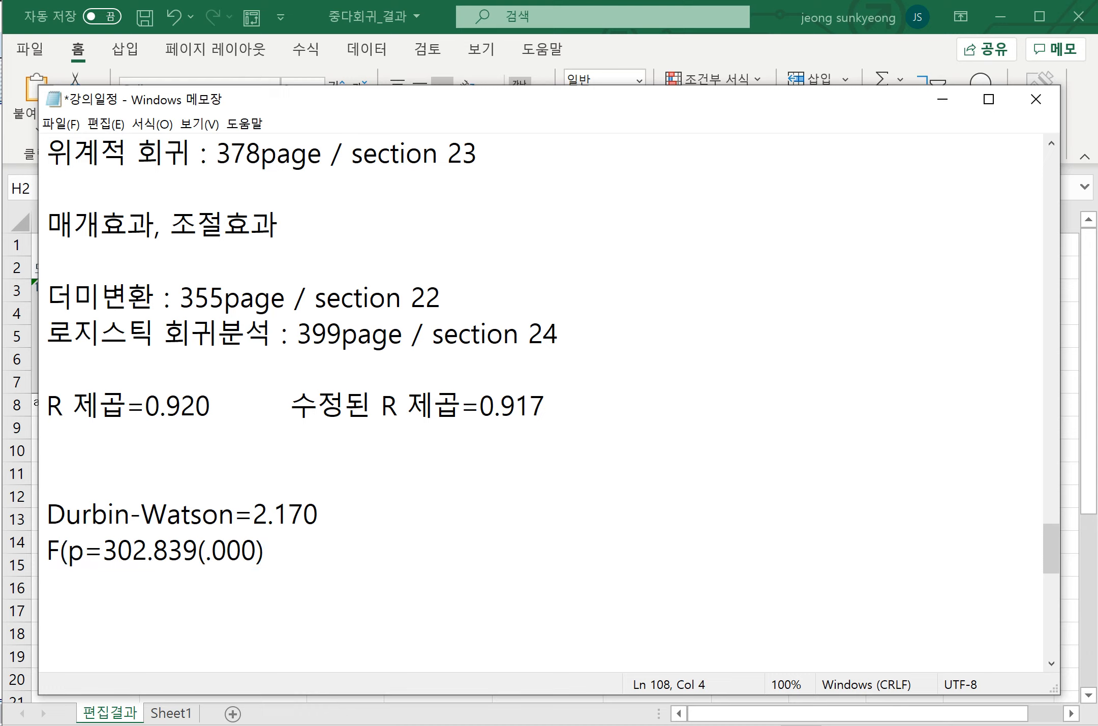
{"action": "type", "text": ")"}
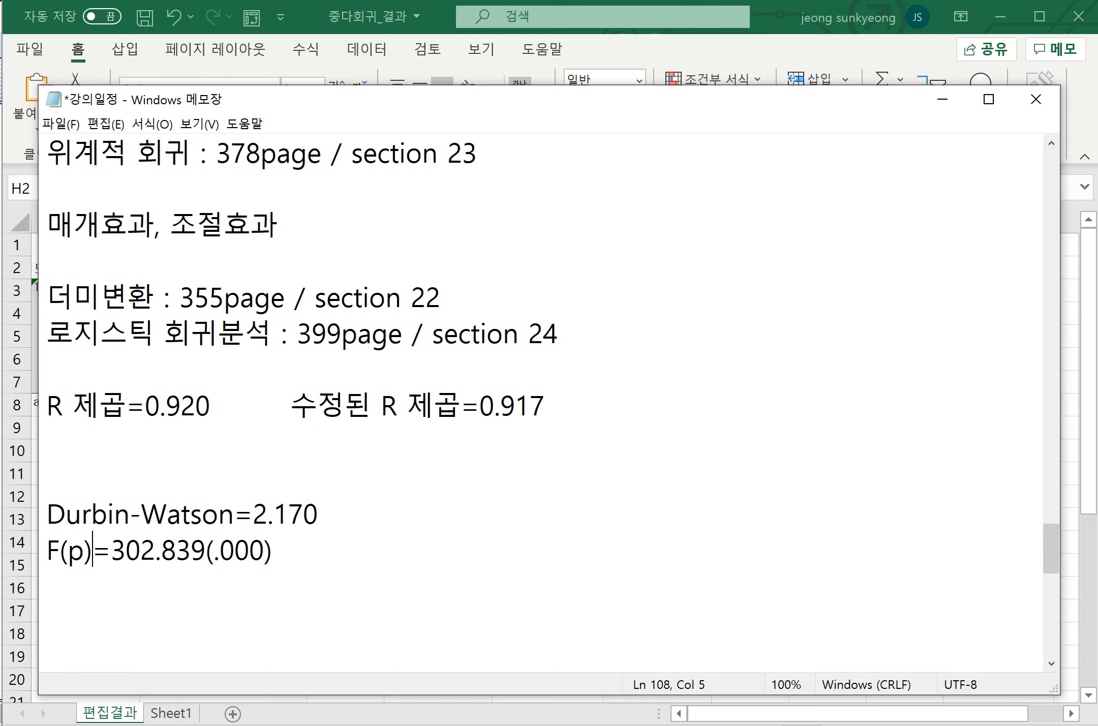
Arrange the four statistics on consecutive lines from the left margin, removing the blank lines and extra tabs.
{"action": "left_click", "coordinate": [47, 513]}
{"action": "key", "text": "BackSpace"}
{"action": "key", "text": "Tab"}
{"action": "key", "text": "BackSpace"}
{"action": "key", "text": "BackSpace"}
{"action": "key", "text": "Tab"}
{"action": "key", "text": "Tab"}
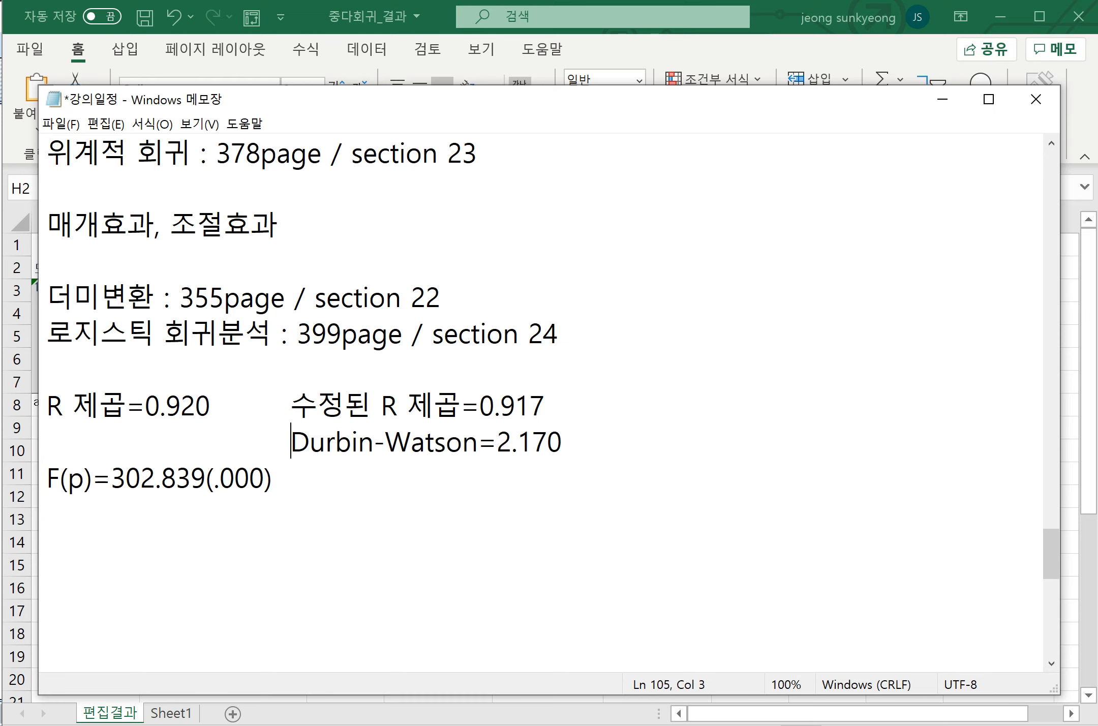
{"action": "key", "text": "Up"}
{"action": "key", "text": "shift+Left"}
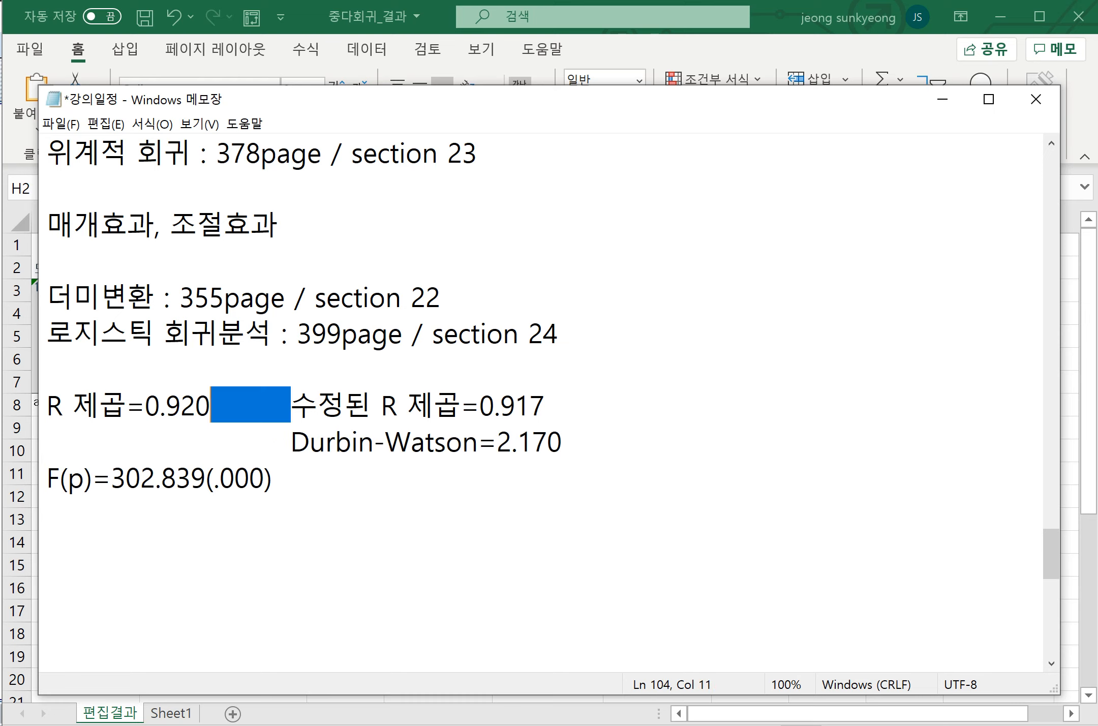
{"action": "key", "text": "Return"}
{"action": "key", "text": "Down"}
{"action": "key", "text": "ctrl+Right"}
{"action": "key", "text": "shift+Home"}
{"action": "key", "text": "BackSpace"}
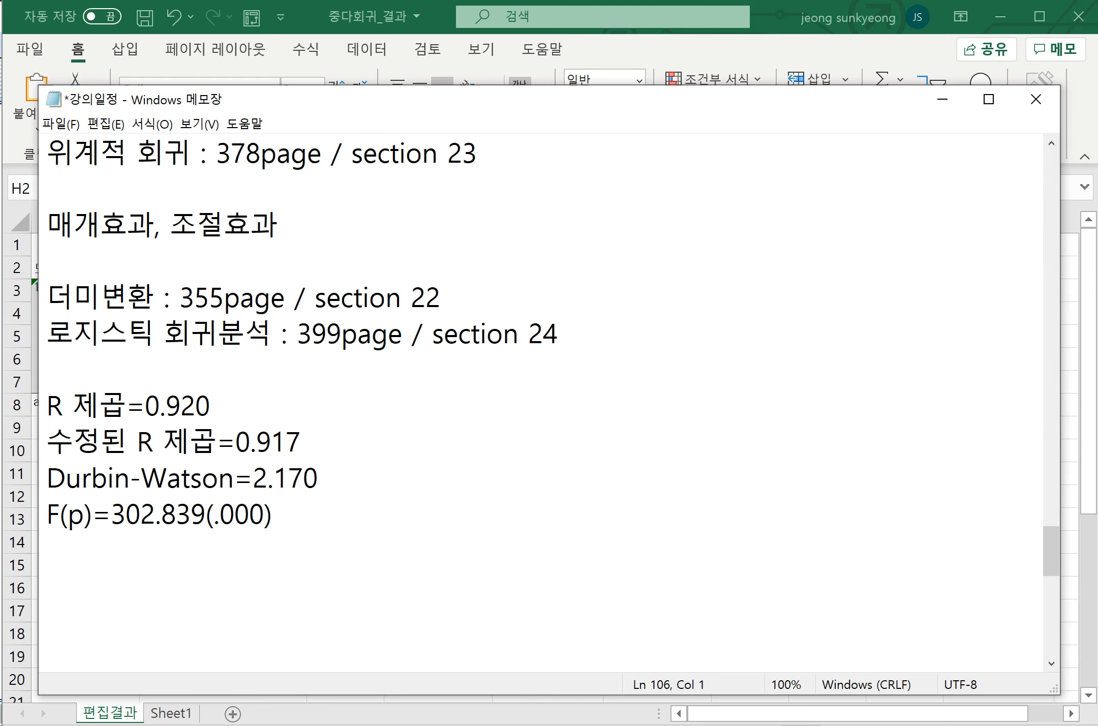
Cut the four statistic lines out of the note and switch back to the Excel workbook.
{"action": "left_click_drag", "start_coordinate": [273, 514], "coordinate": [46, 407]}
{"action": "key", "text": "ctrl+x"}
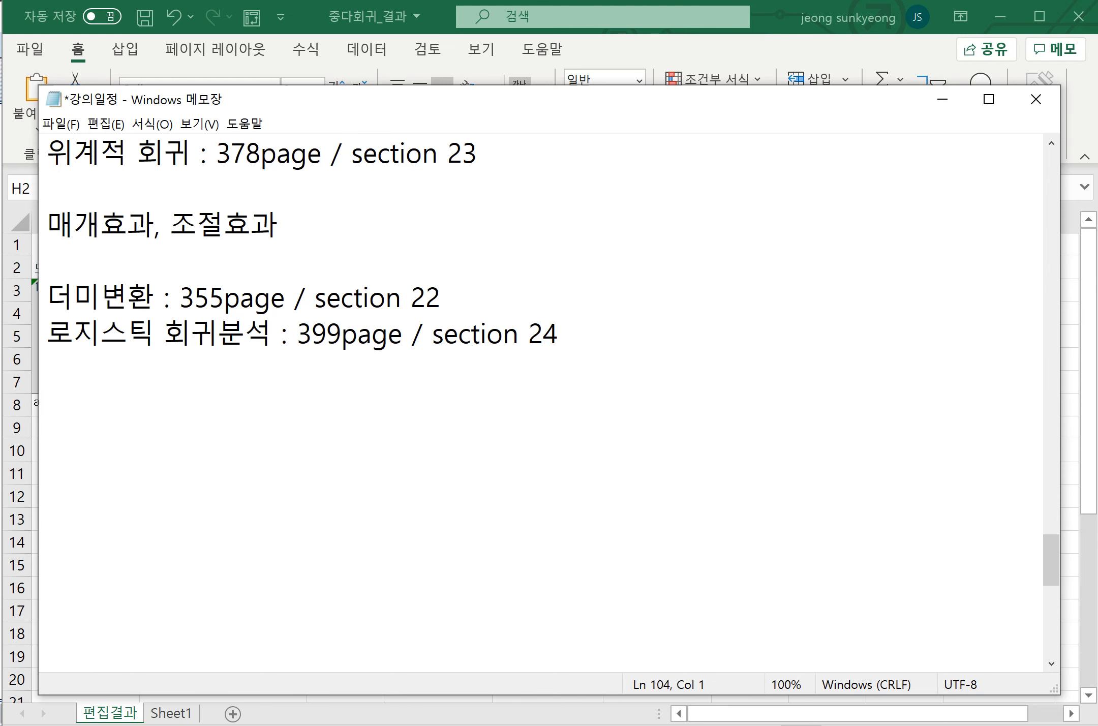
{"action": "key", "text": "alt+Tab"}
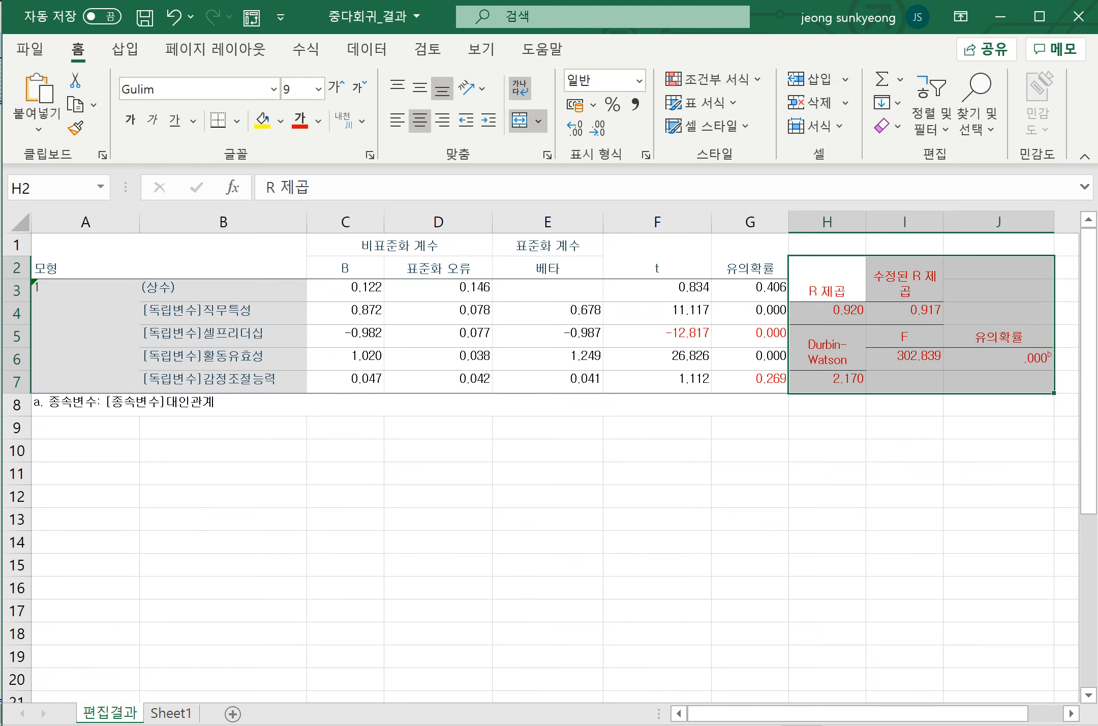
{"action": "right_click", "coordinate": [17, 405]}
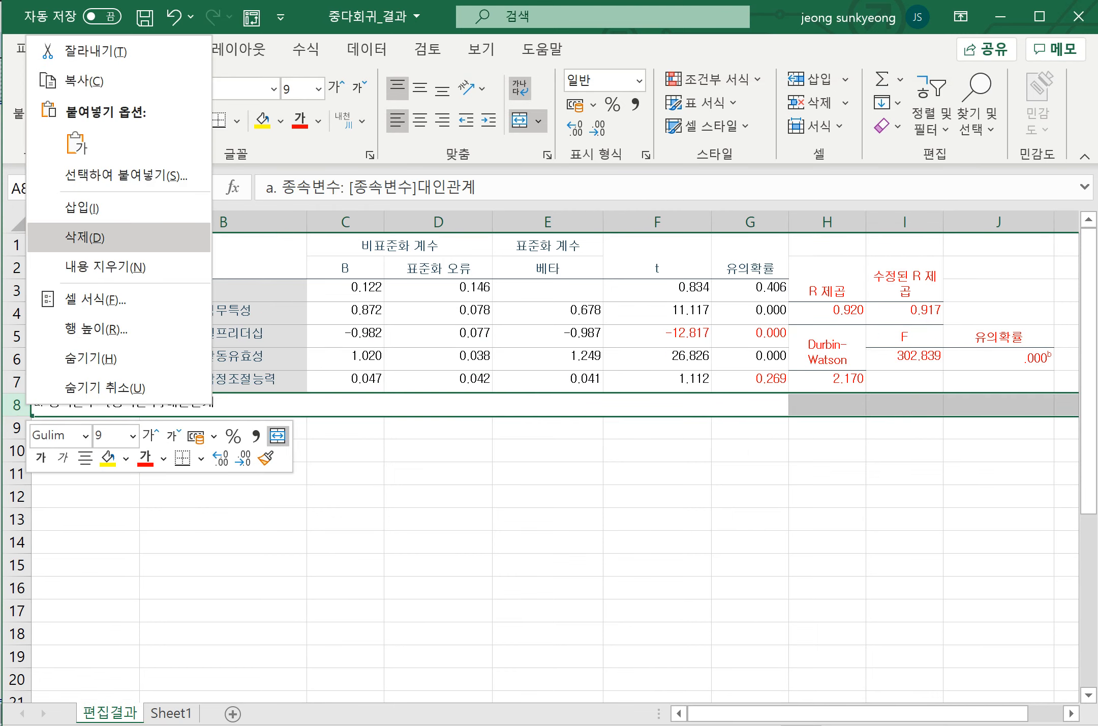
{"action": "left_click", "coordinate": [85, 237]}
{"action": "left_click", "coordinate": [223, 542]}
{"action": "key", "text": "ctrl+z"}
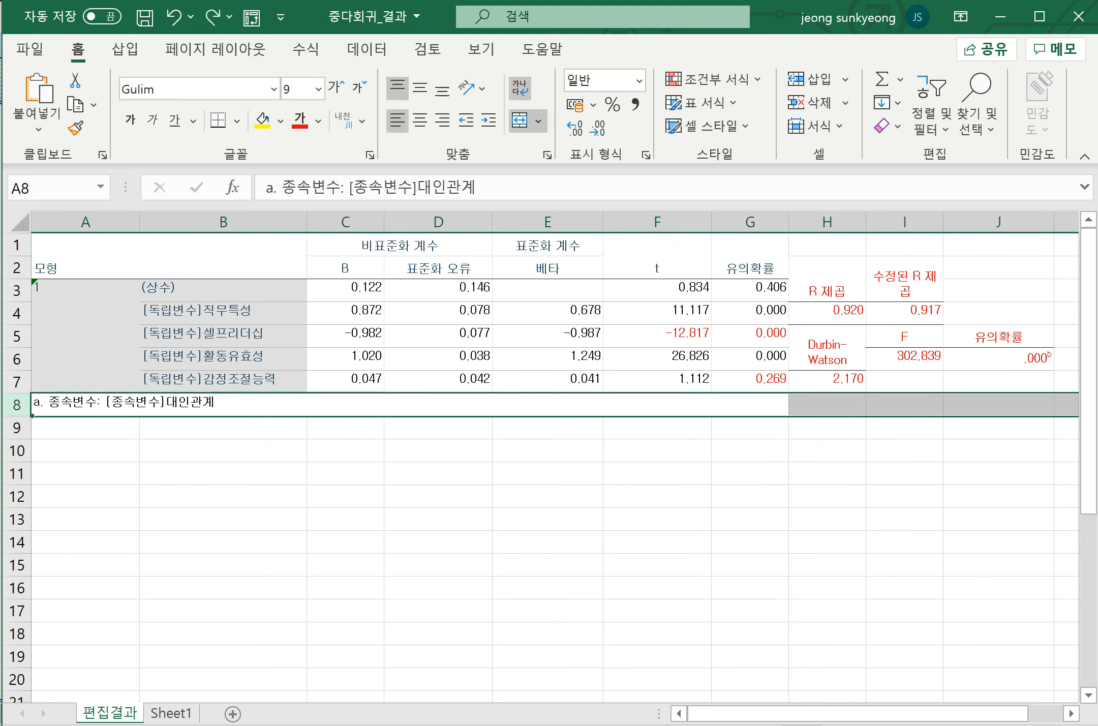
Insert an empty row 8 above the 종속변수 footnote and merge and center cells C8:G8.
{"action": "right_click", "coordinate": [17, 405]}
{"action": "left_click", "coordinate": [85, 207]}
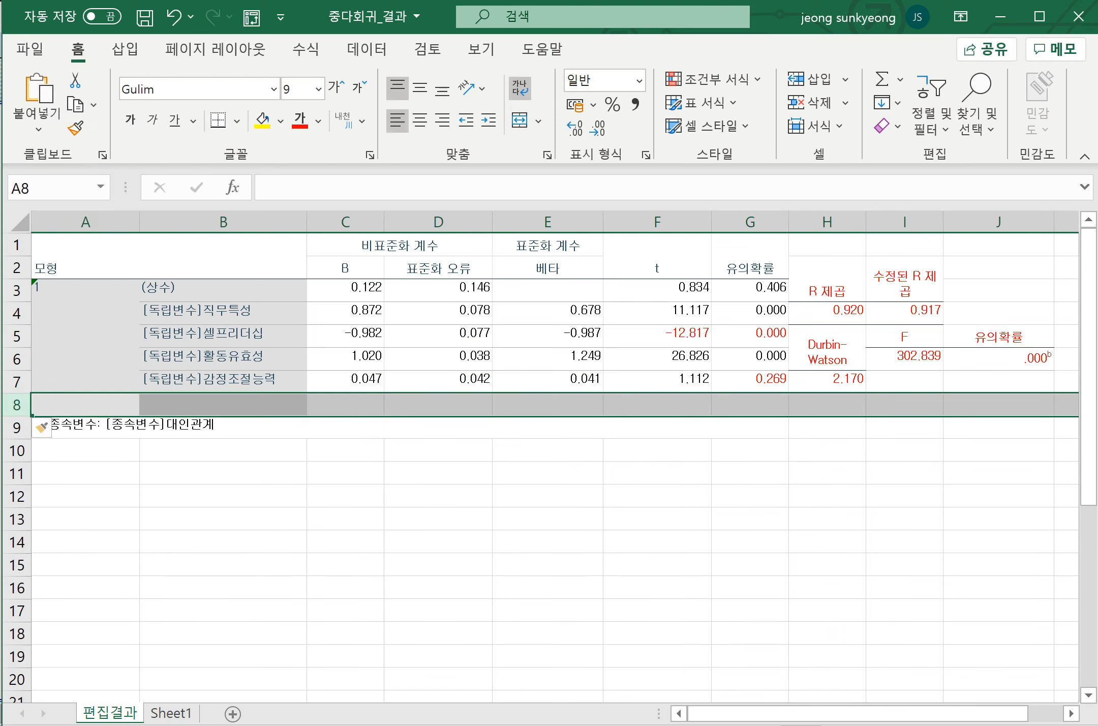
{"action": "left_click", "coordinate": [346, 474]}
{"action": "left_click_drag", "start_coordinate": [346, 405], "coordinate": [750, 406]}
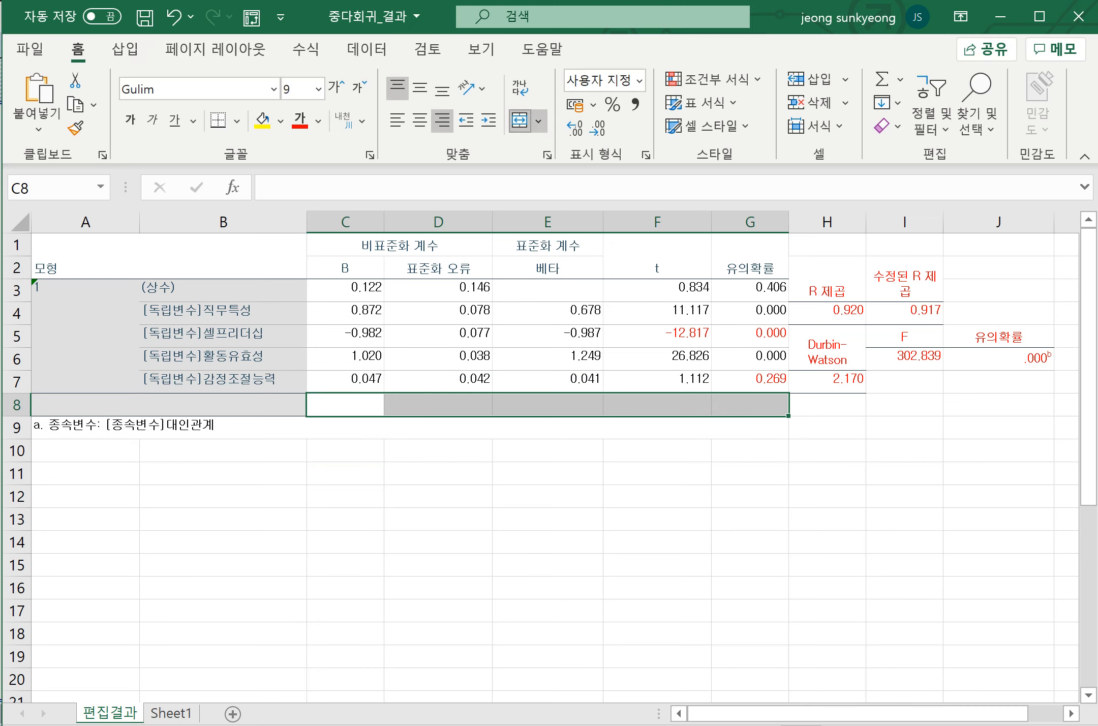
{"action": "left_click", "coordinate": [520, 120]}
Paste the four cut statistic lines into the merged cell C8.
{"action": "double_click", "coordinate": [547, 406]}
{"action": "key", "text": "ctrl+v"}
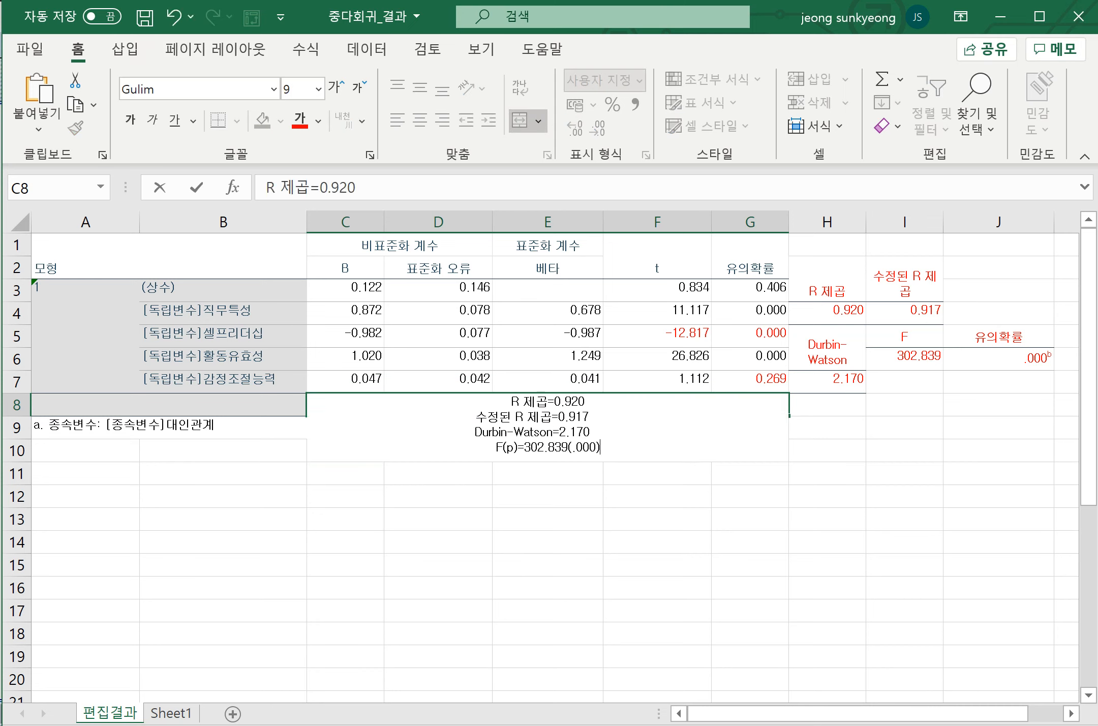
{"action": "left_click", "coordinate": [904, 565]}
Delete columns H and I containing the red R 제곱, Durbin-Watson and F values.
{"action": "left_click_drag", "start_coordinate": [827, 222], "coordinate": [905, 221]}
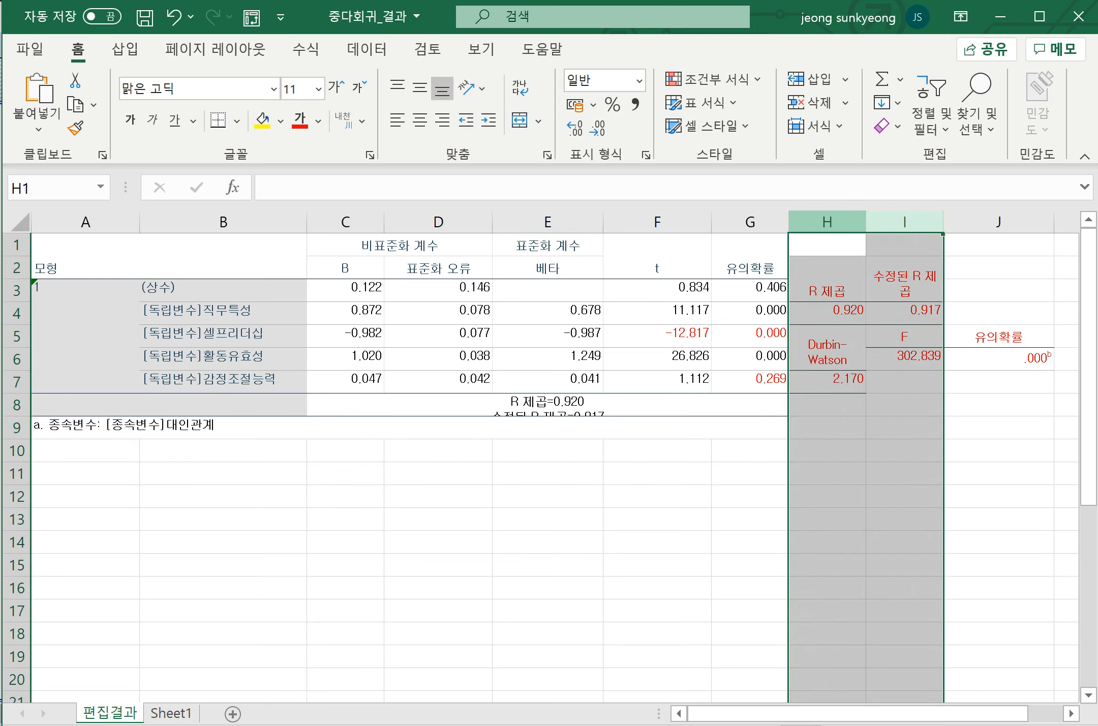
{"action": "right_click", "coordinate": [907, 224]}
{"action": "left_click", "coordinate": [968, 428]}
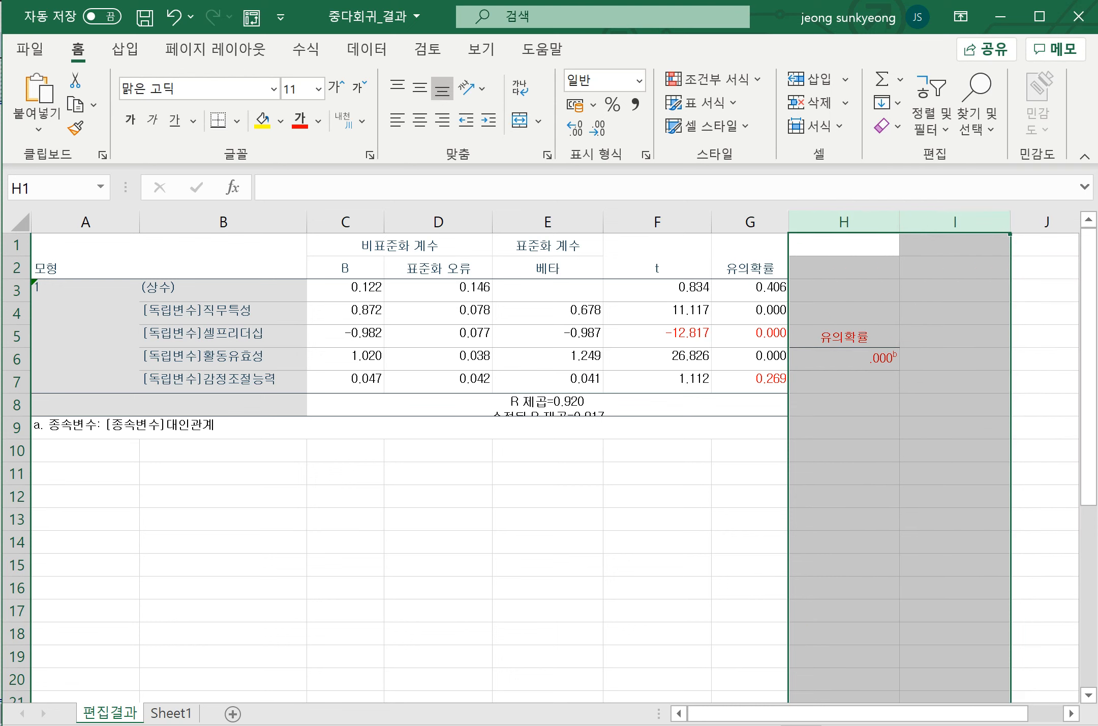
Increase the height of row 8 to fit all four lines of statistics.
{"action": "left_click", "coordinate": [85, 519]}
{"action": "left_click", "coordinate": [17, 406]}
{"action": "left_click_drag", "start_coordinate": [18, 416], "coordinate": [18, 468]}
{"action": "left_click", "coordinate": [750, 526]}
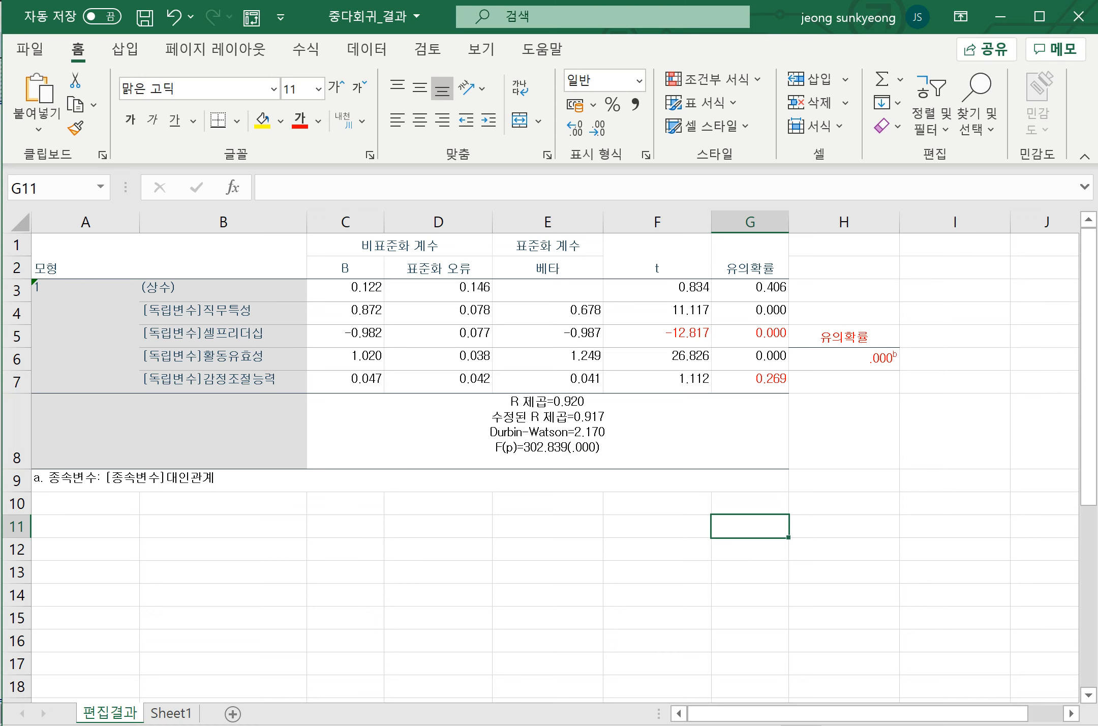
Delete column H with the remaining red 유의확률 heading and value.
{"action": "left_click", "coordinate": [843, 221]}
{"action": "right_click", "coordinate": [843, 221]}
{"action": "left_click", "coordinate": [894, 422]}
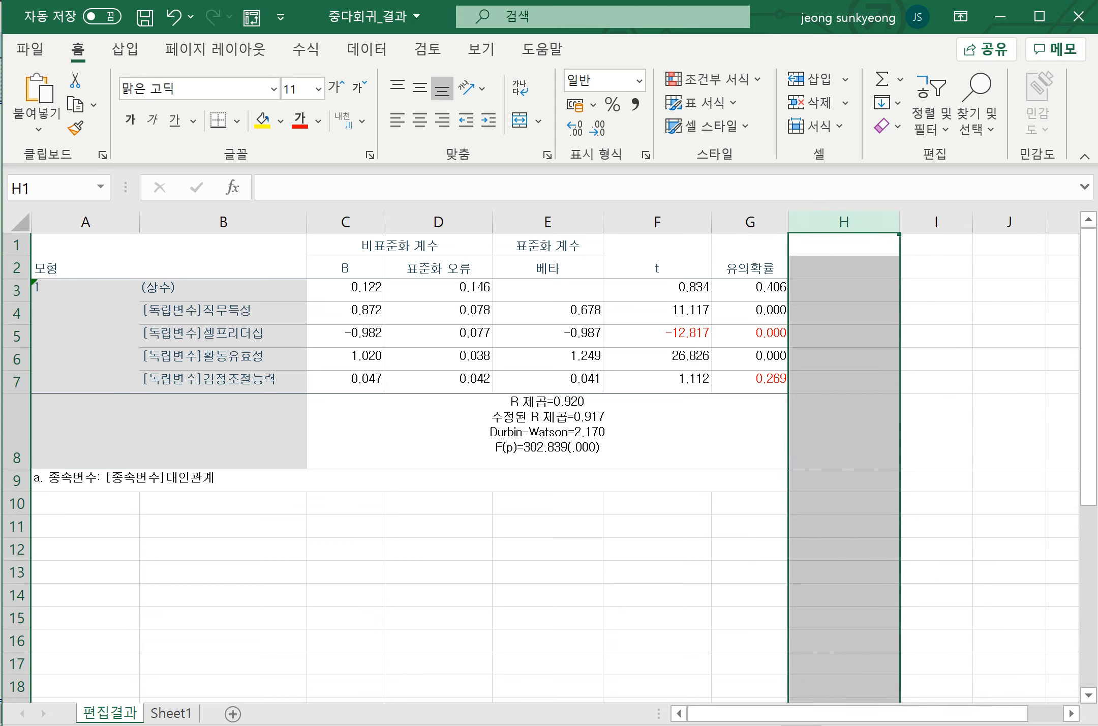
{"action": "left_click", "coordinate": [750, 526]}
In cell C8, join 수정된 R 제곱=0.917 to the R 제곱=0.920 line, separated by a comma and a space.
{"action": "left_click", "coordinate": [547, 431]}
{"action": "double_click", "coordinate": [500, 417]}
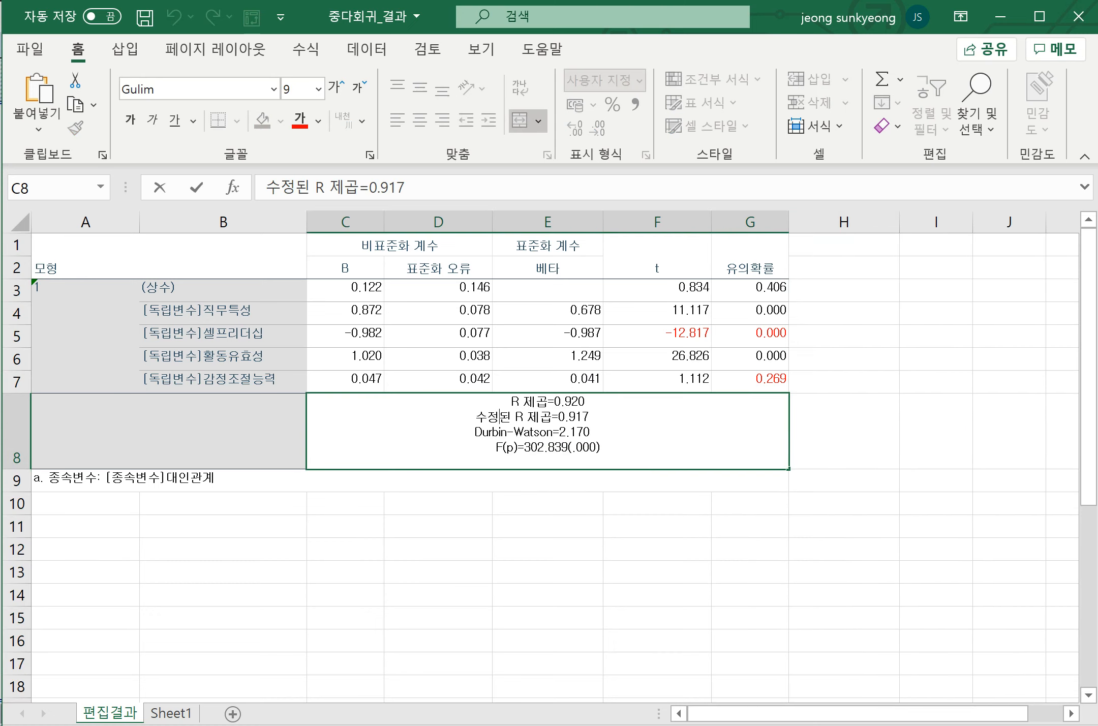
{"action": "left_click", "coordinate": [476, 417]}
{"action": "key", "text": "BackSpace"}
{"action": "type", "text": ", 수정된 R 제곱=0.917"}
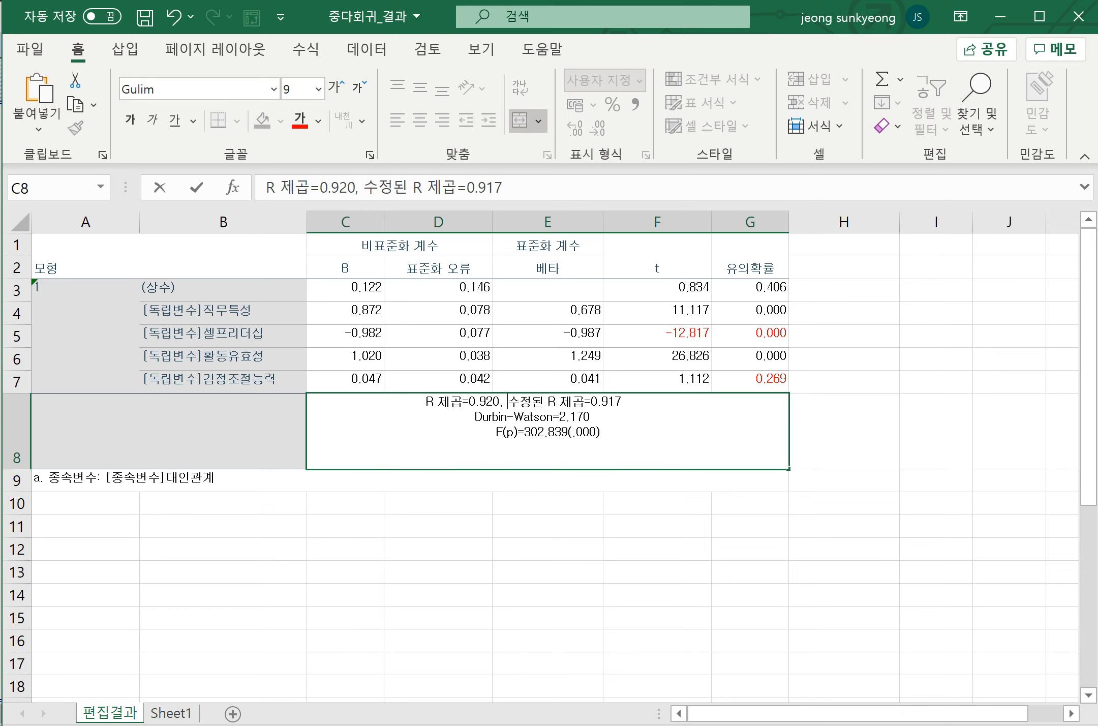
{"action": "left_click_drag", "start_coordinate": [504, 402], "coordinate": [499, 402]}
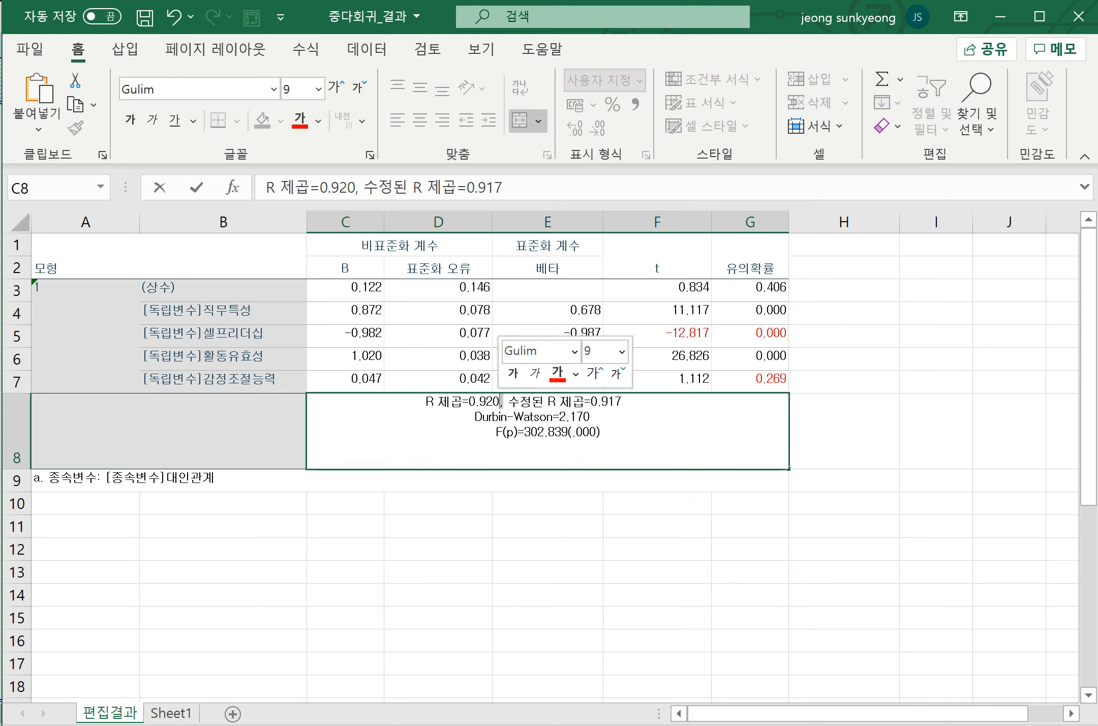
In cell C8, move F(p)=302.839(.000) to the end of the first line after 0.917, separated by a comma.
{"action": "left_click_drag", "start_coordinate": [600, 432], "coordinate": [496, 432]}
{"action": "key", "text": "ctrl+c"}
{"action": "key", "text": "BackSpace"}
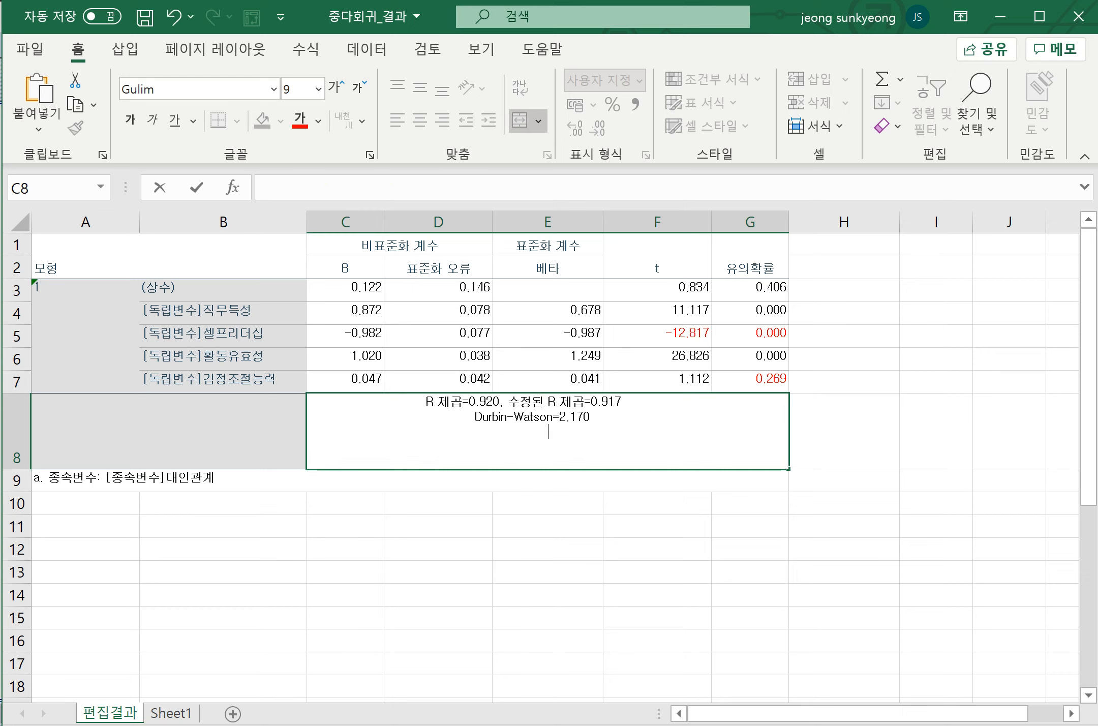
{"action": "type", "text": ","}
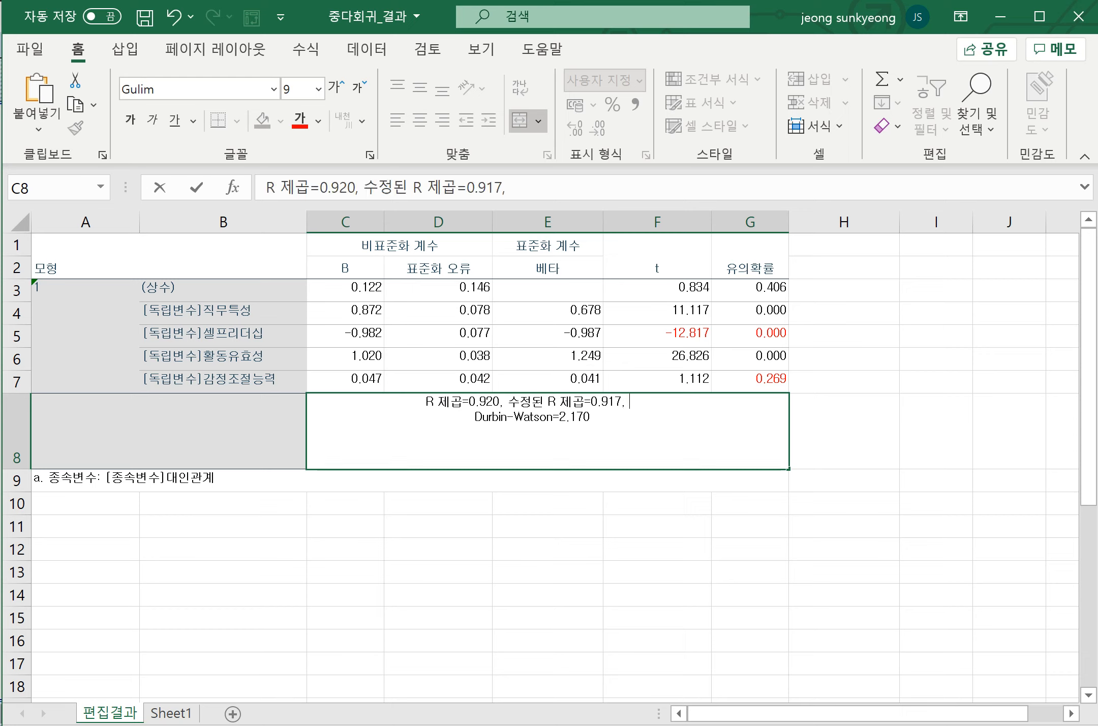
{"action": "key", "text": "ctrl+v"}
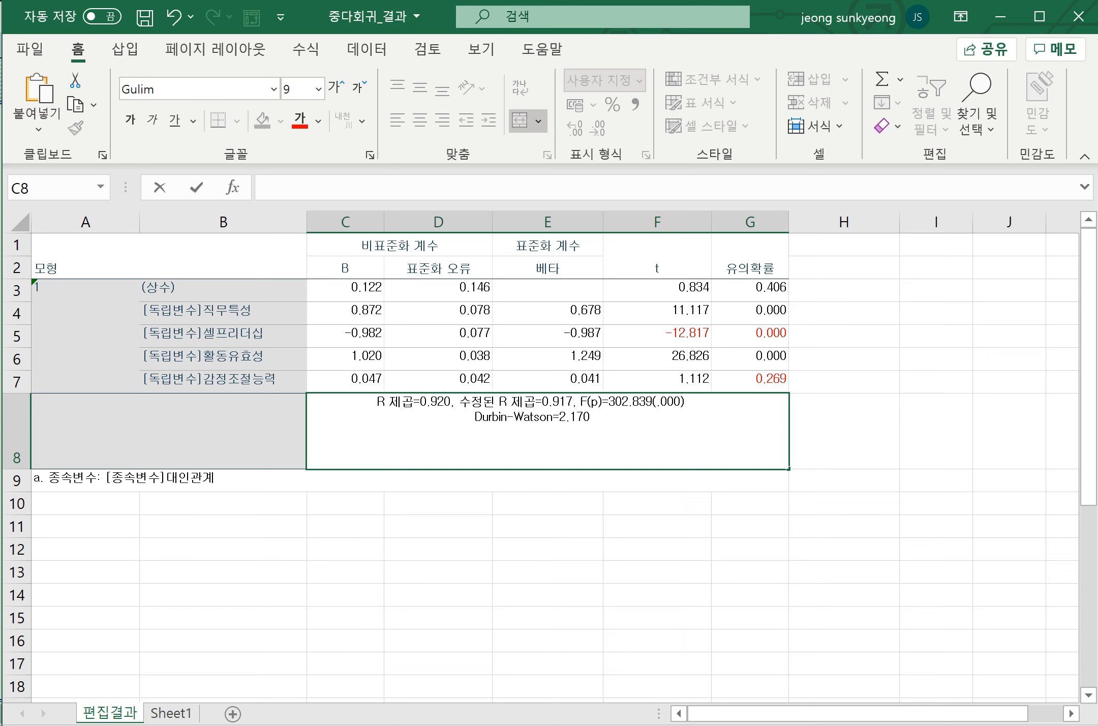
{"action": "key", "text": "BackSpace"}
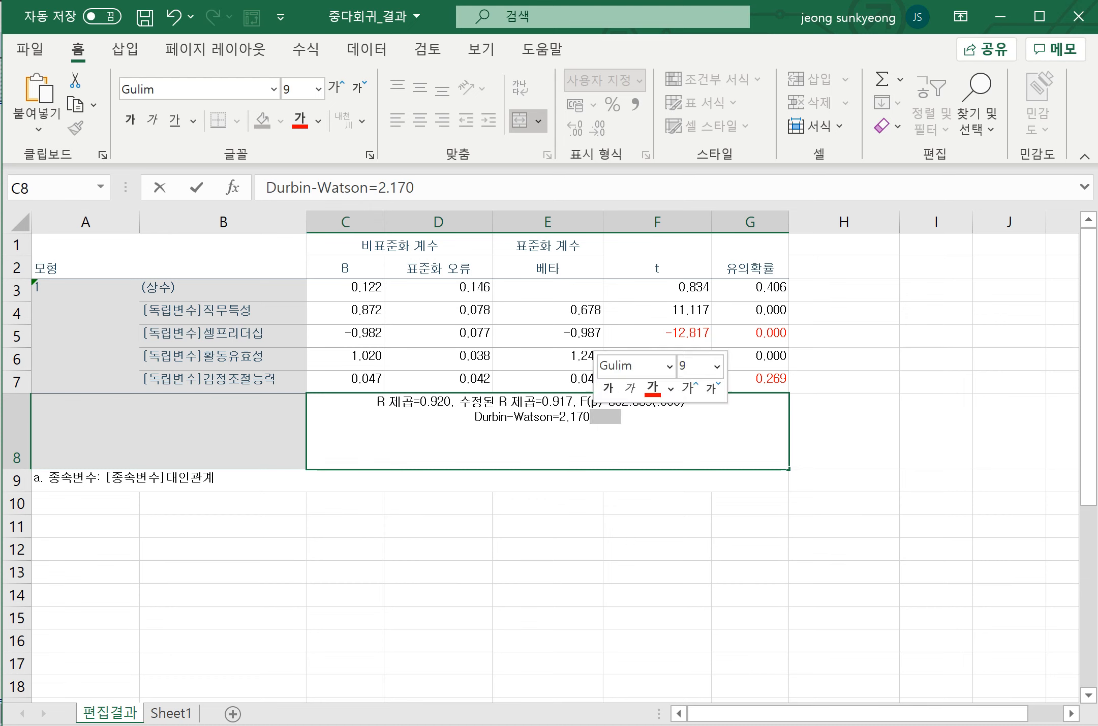
Commit the edited text in C8 and reduce the height of row 8 to fit its two lines.
{"action": "key", "text": "Return"}
{"action": "left_click", "coordinate": [17, 448]}
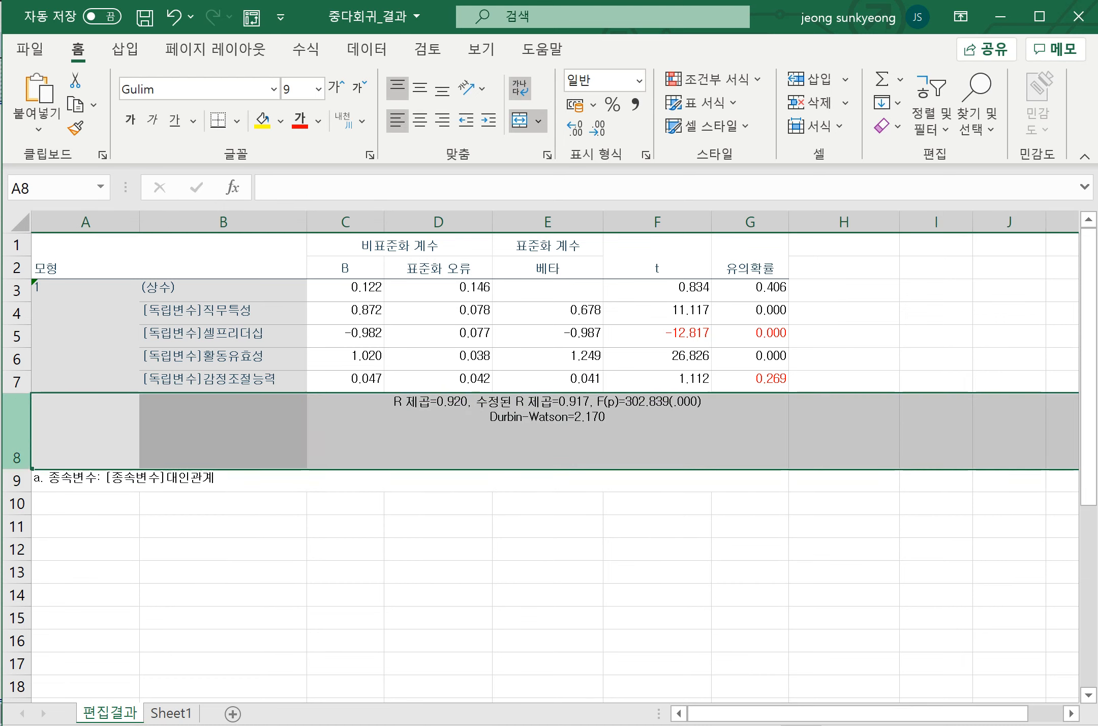
{"action": "left_click_drag", "start_coordinate": [17, 468], "coordinate": [16, 436]}
{"action": "left_click", "coordinate": [547, 562]}
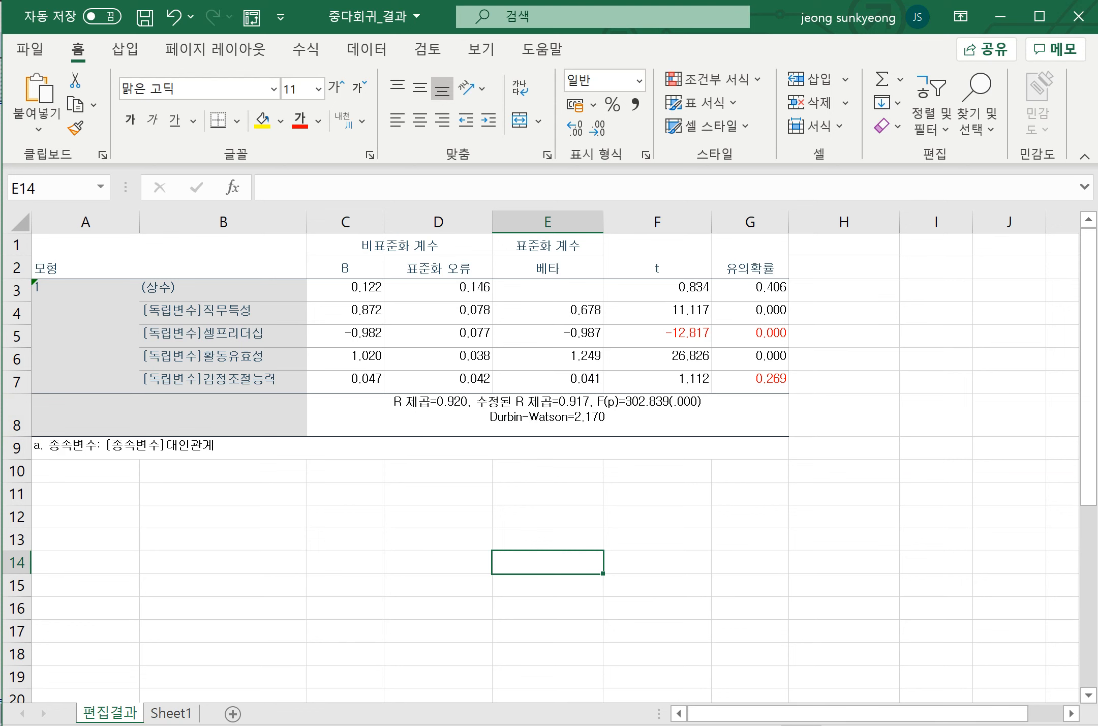
Switch to the 회귀분석 PowerPoint presentation and compare the 단순회귀분석 4회 반복 slide with the 중다회귀분석 slide.
{"action": "mouse_move", "coordinate": [710, 725]}
{"action": "left_click", "coordinate": [710, 692]}
{"action": "key", "text": "Escape"}
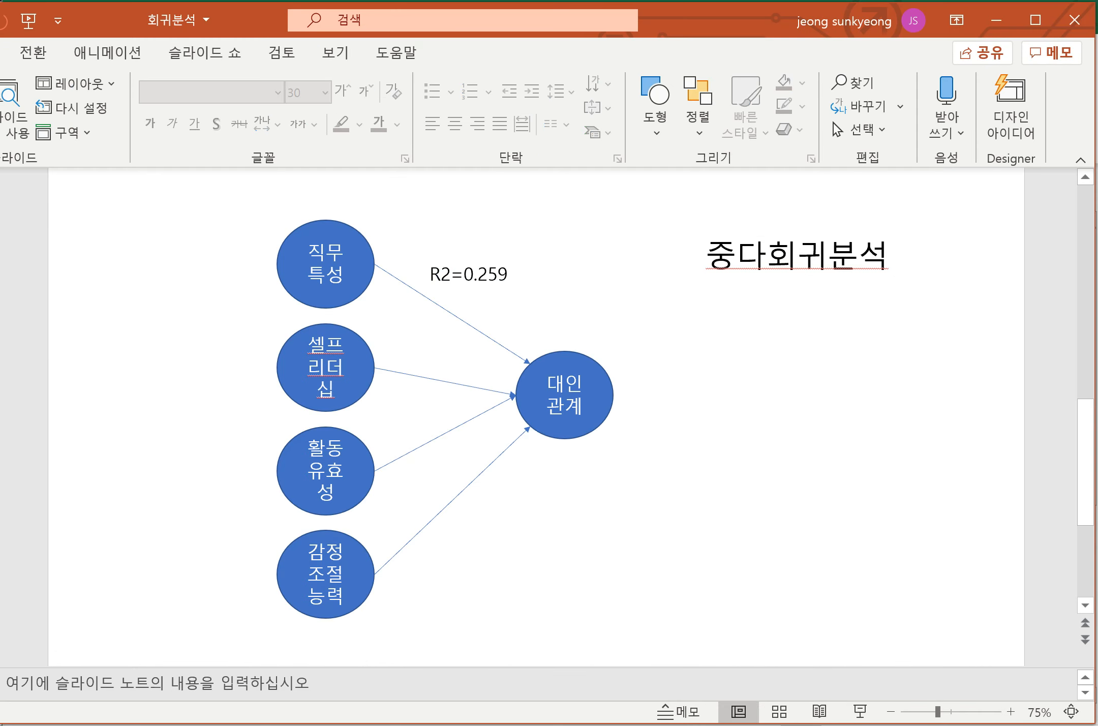
{"action": "key", "text": "Page_Up"}
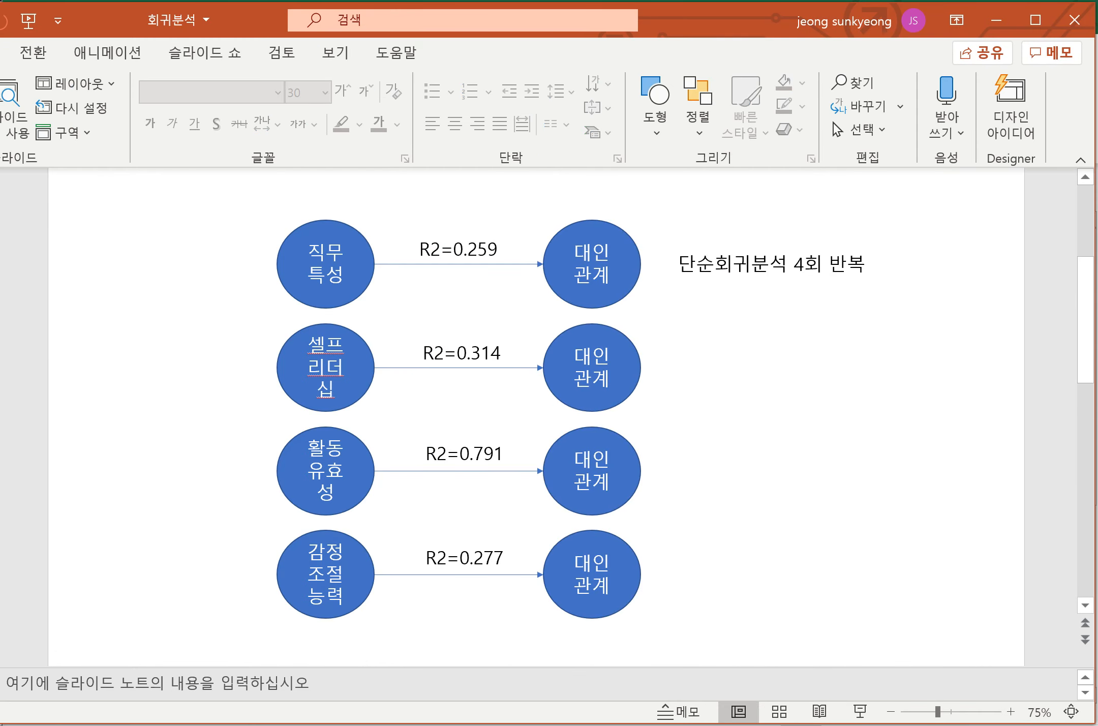
{"action": "key", "text": "Page_Down"}
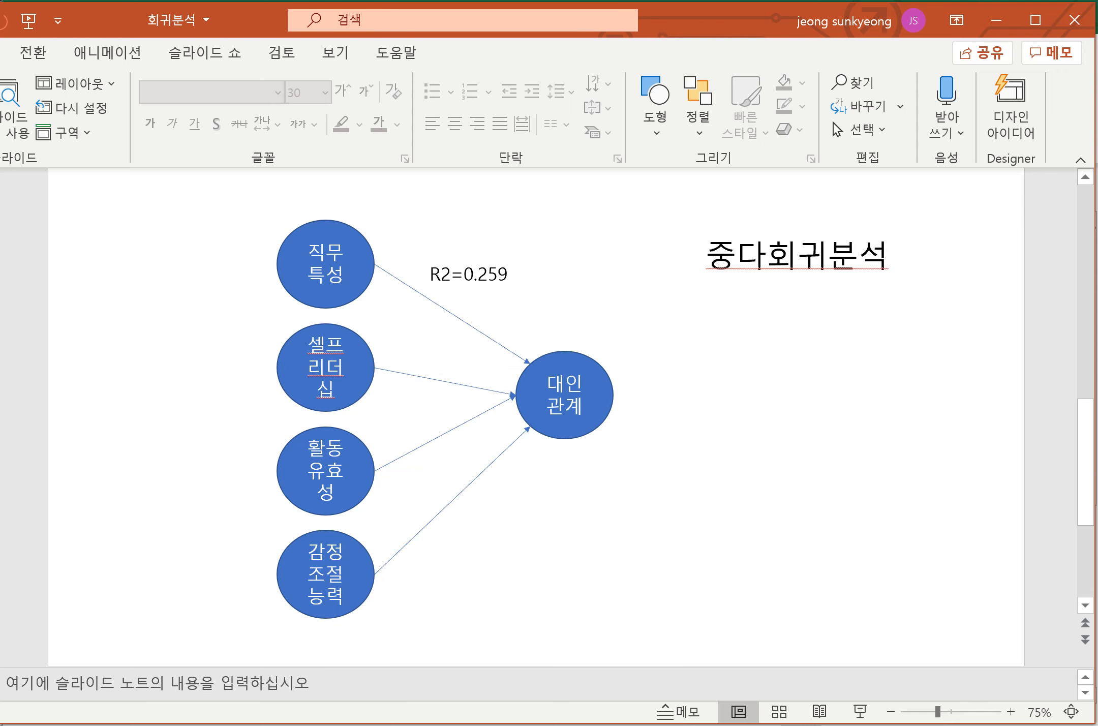
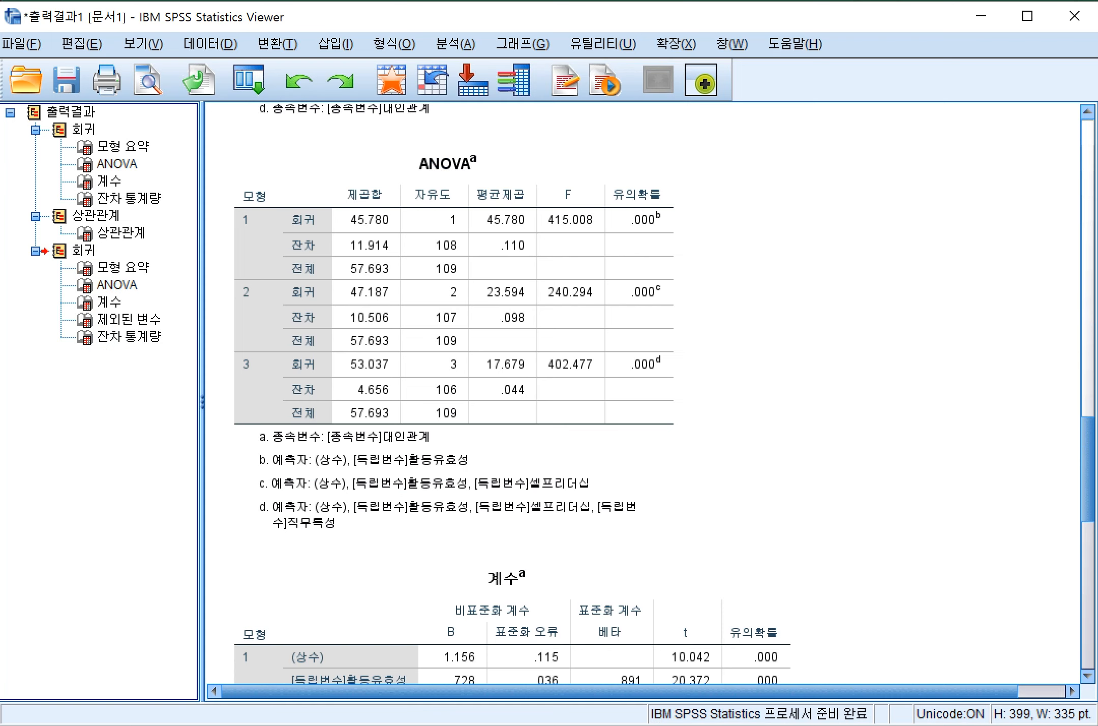
In the SPSS output, review the earlier 상관관계 and 계수 tables and return to the last regression's ANOVA table.
{"action": "scroll", "coordinate": [508, 381], "scroll_direction": "up", "scroll_amount": 10}
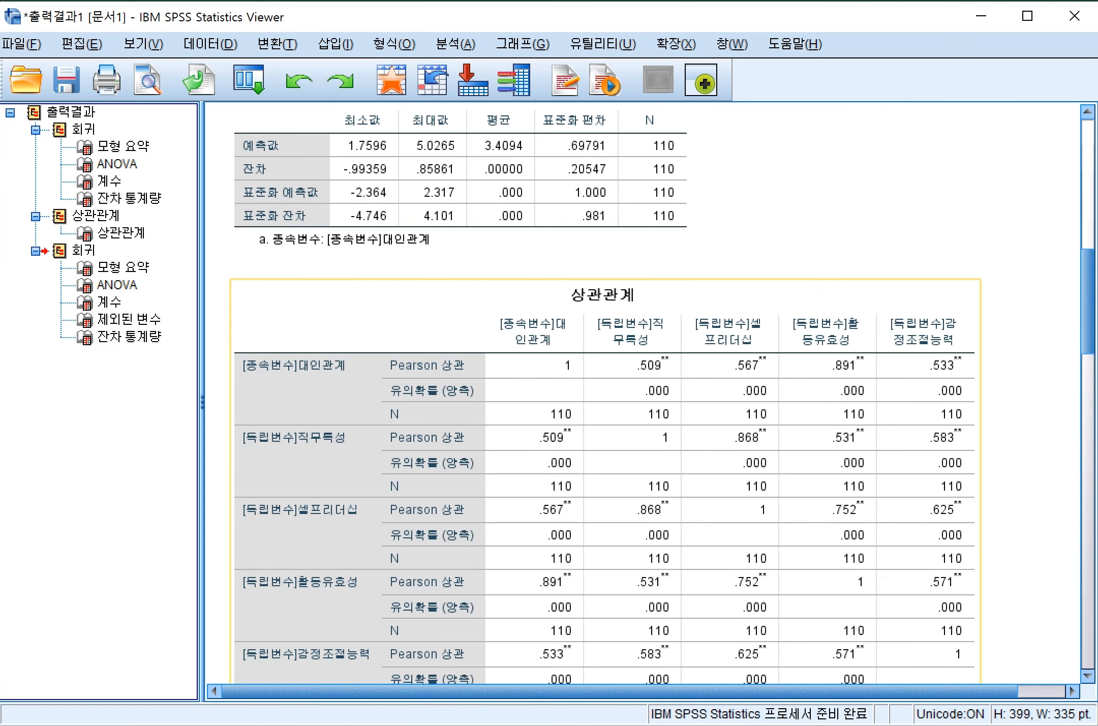
{"action": "scroll", "coordinate": [600, 393], "scroll_direction": "up", "scroll_amount": 5}
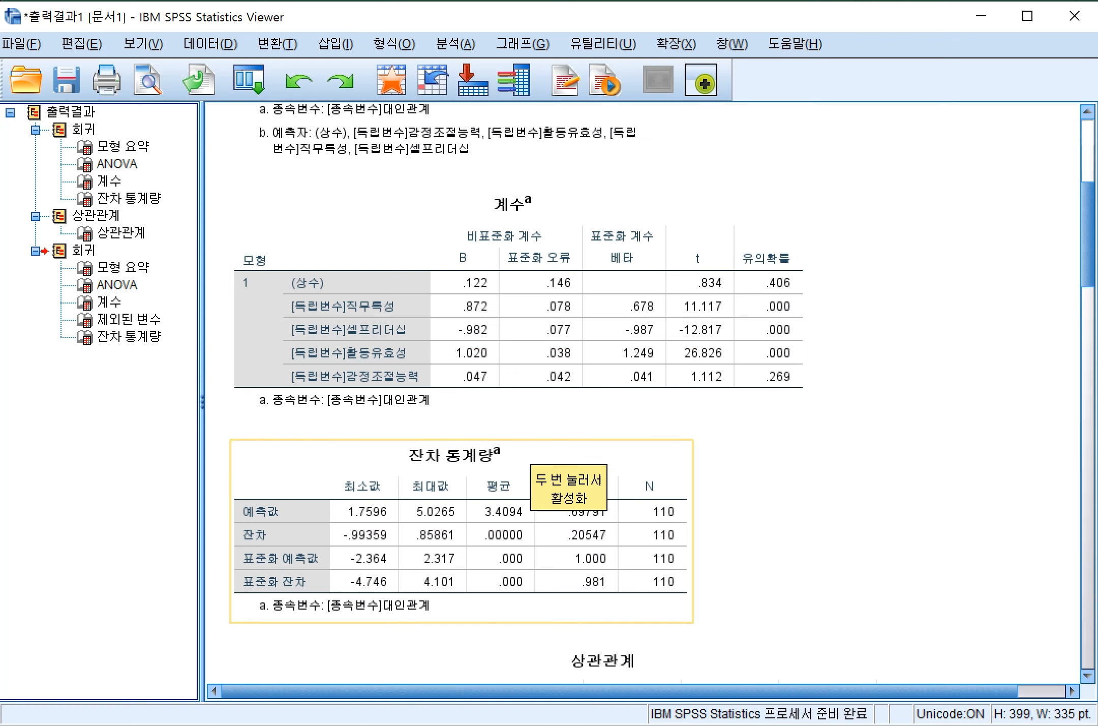
{"action": "scroll", "coordinate": [645, 422], "scroll_direction": "down", "scroll_amount": 15}
{"action": "scroll", "coordinate": [645, 392], "scroll_direction": "down", "scroll_amount": 9}
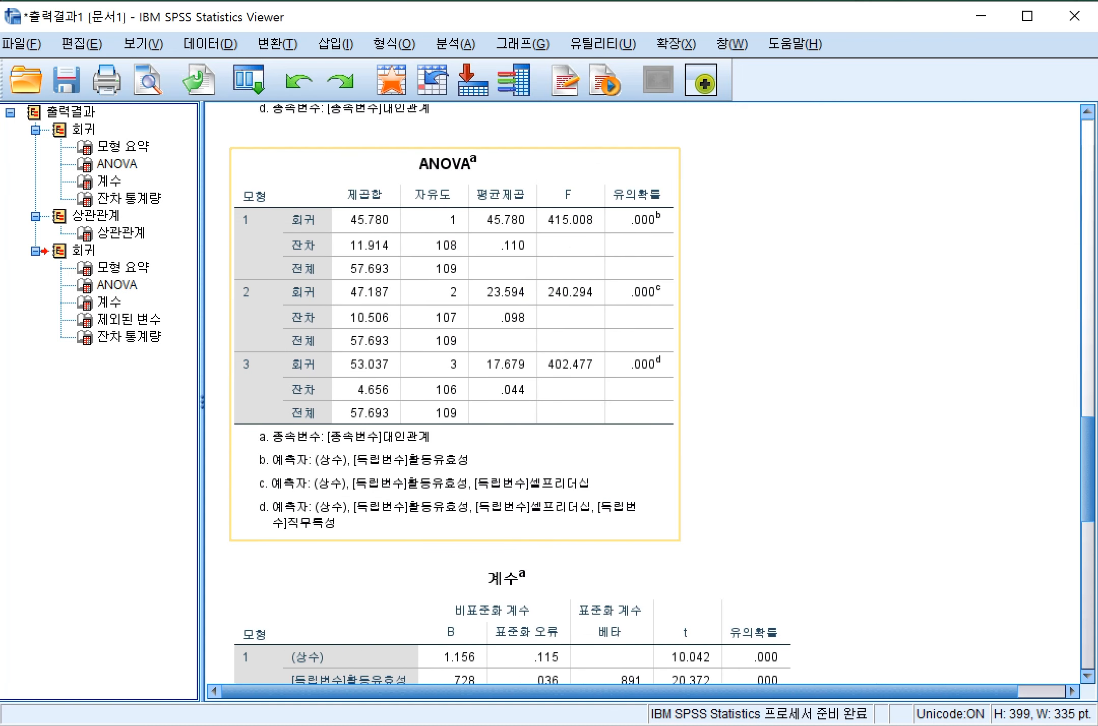
Export the last 회귀 output group to an Excel workbook on the desktop named 위계적회귀분석_결과.xlsx.
{"action": "left_click", "coordinate": [71, 250]}
{"action": "right_click", "coordinate": [62, 249]}
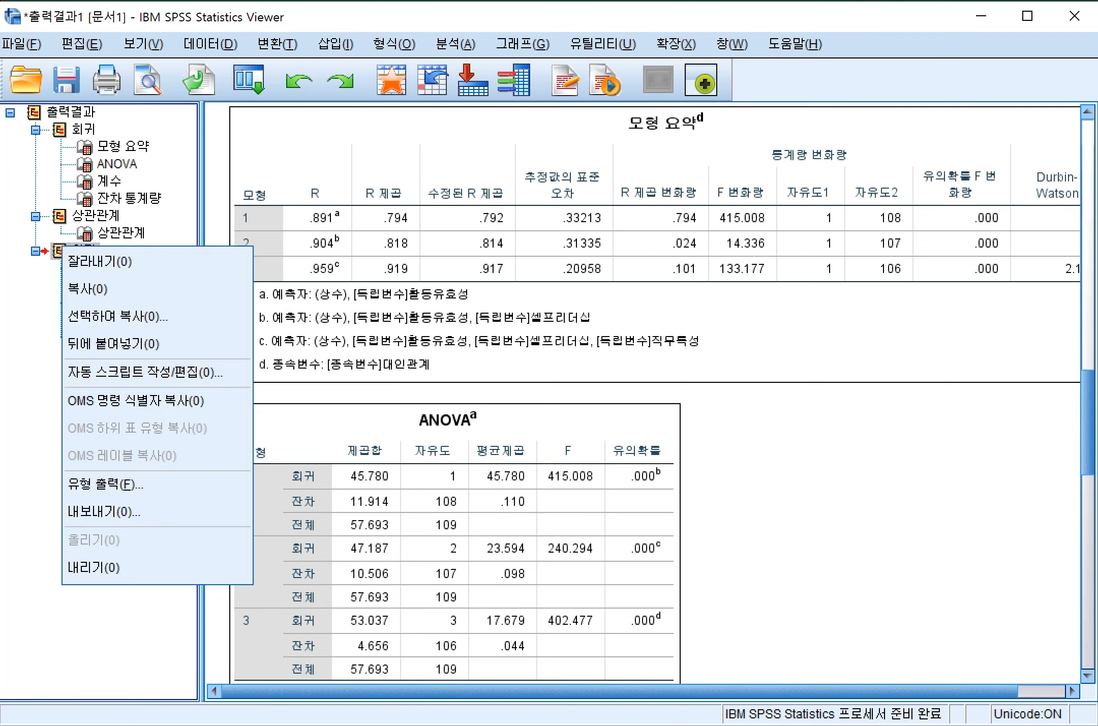
{"action": "left_click", "coordinate": [104, 512]}
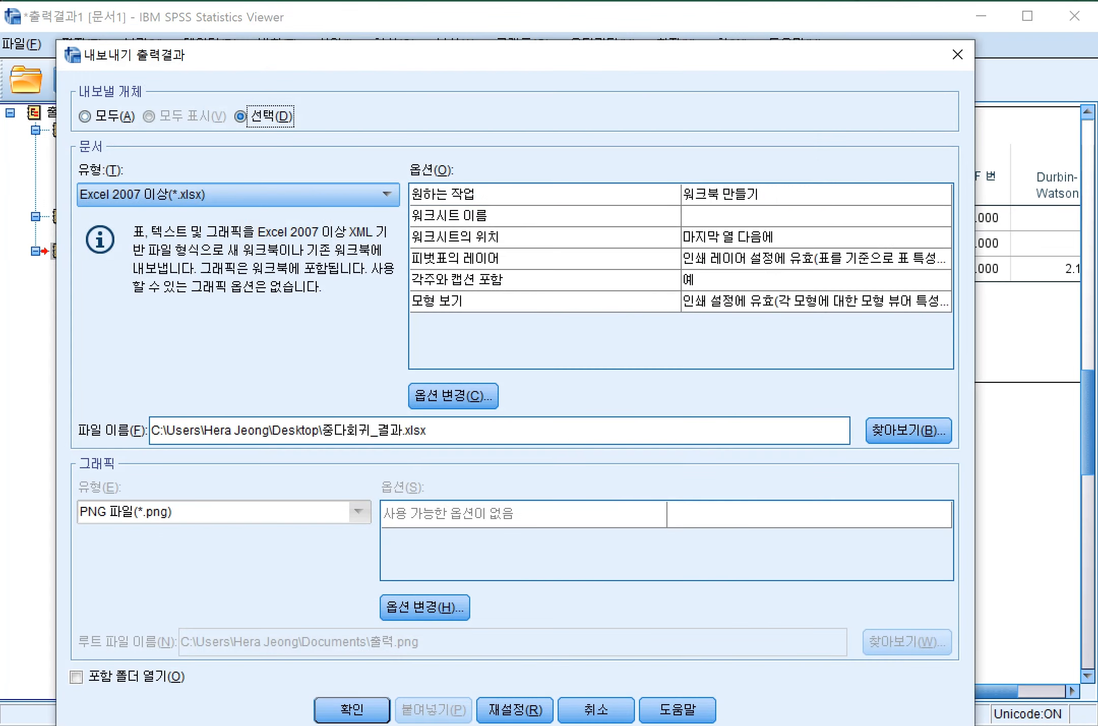
{"action": "left_click", "coordinate": [361, 430]}
{"action": "left_click_drag", "start_coordinate": [372, 431], "coordinate": [322, 430]}
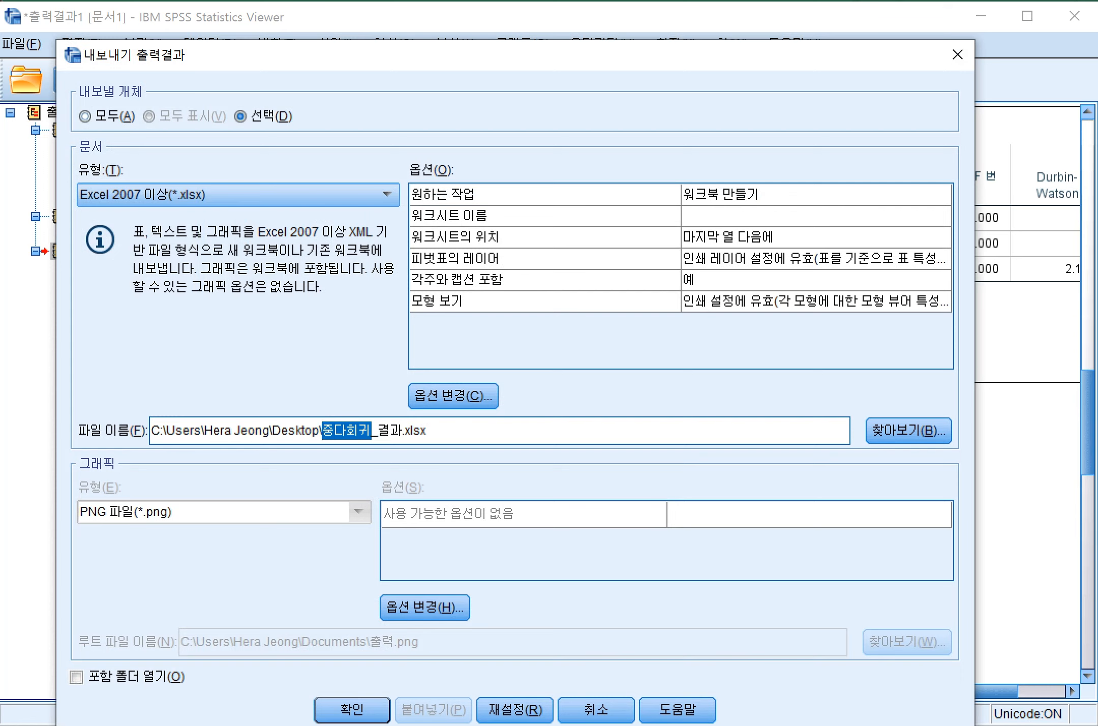
{"action": "type", "text": "위계적ㅎ"}
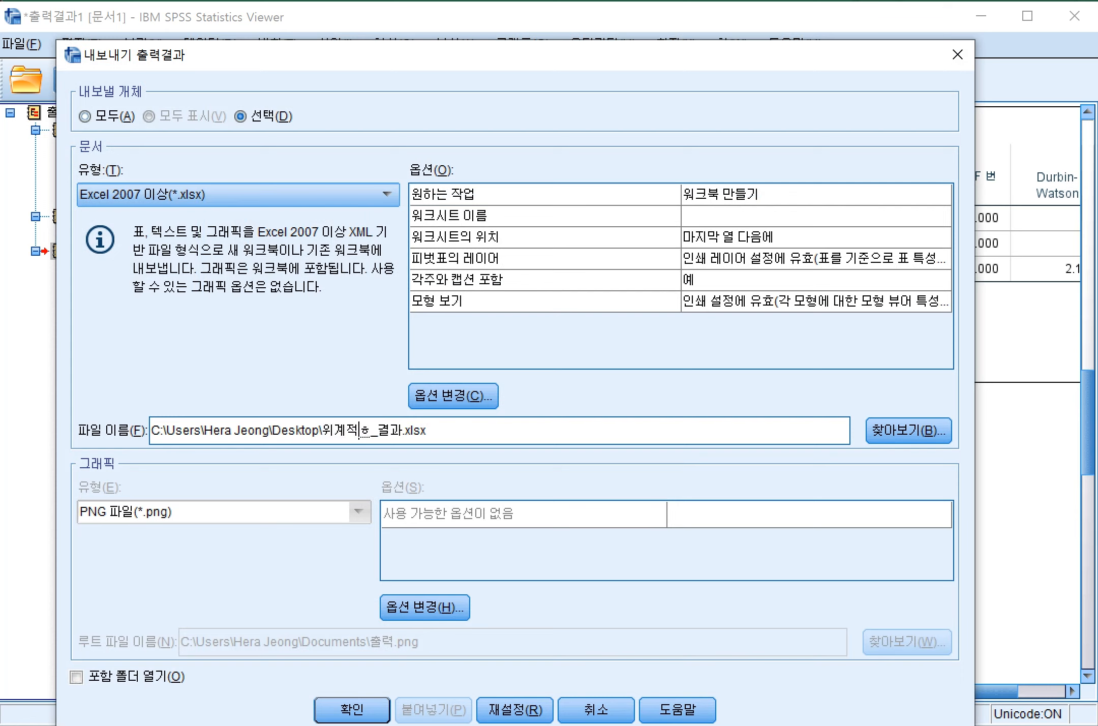
{"action": "type", "text": "회귀"}
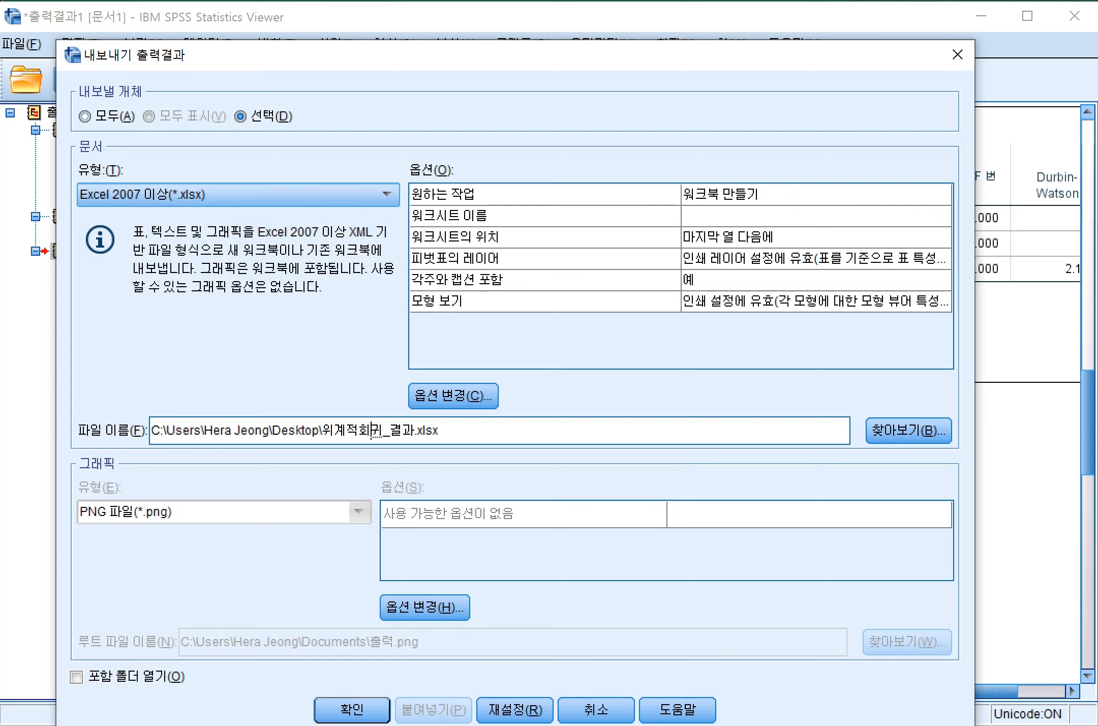
{"action": "type", "text": "분석"}
{"action": "key", "text": "Return"}
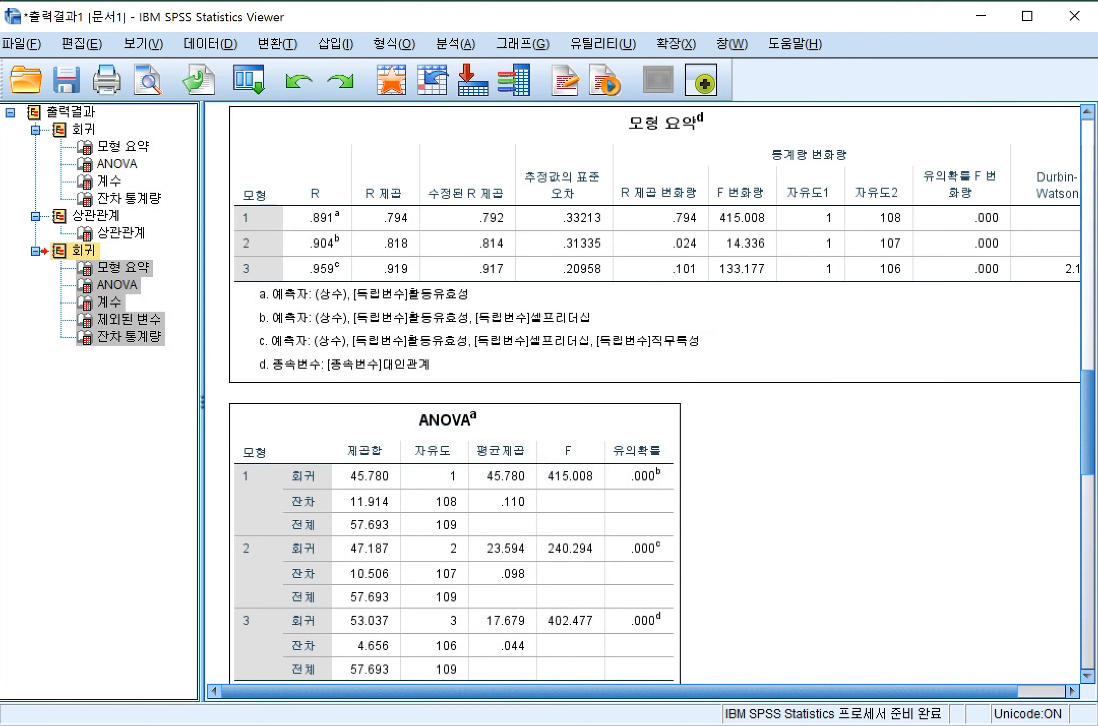
In Linear Regression, take 셀프리더십, 활동유효성 and 감정조절능력 out of the independent variables and put them back.
{"action": "scroll", "coordinate": [737, 483], "scroll_direction": "down", "scroll_amount": 5}
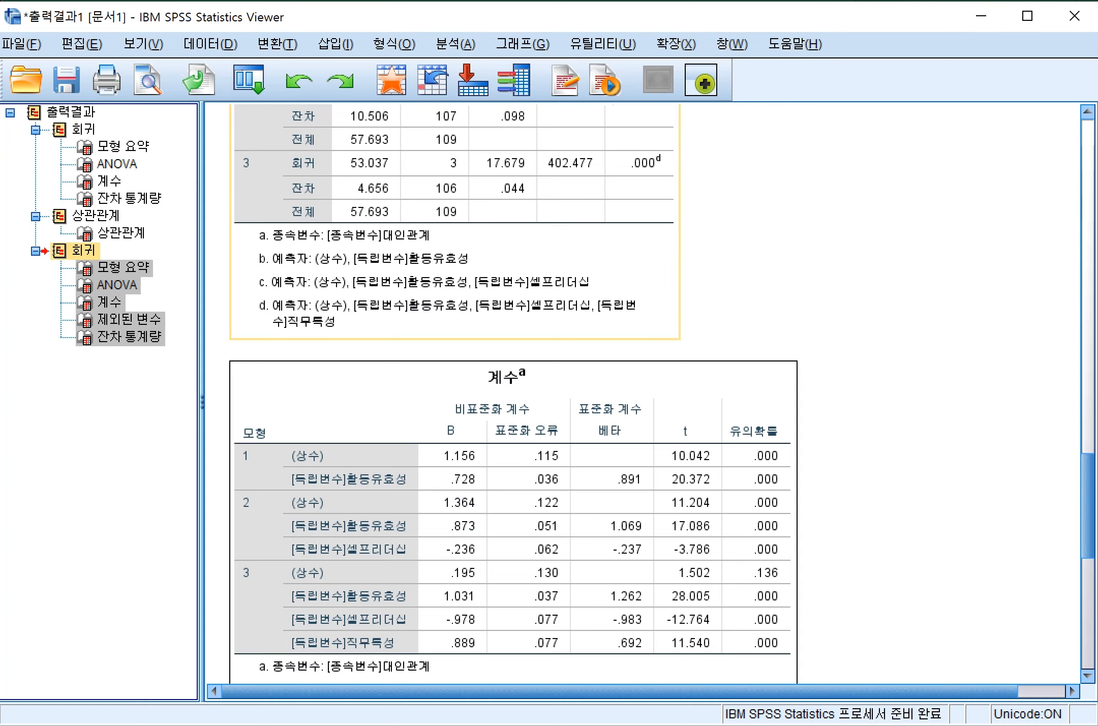
{"action": "left_click", "coordinate": [456, 44]}
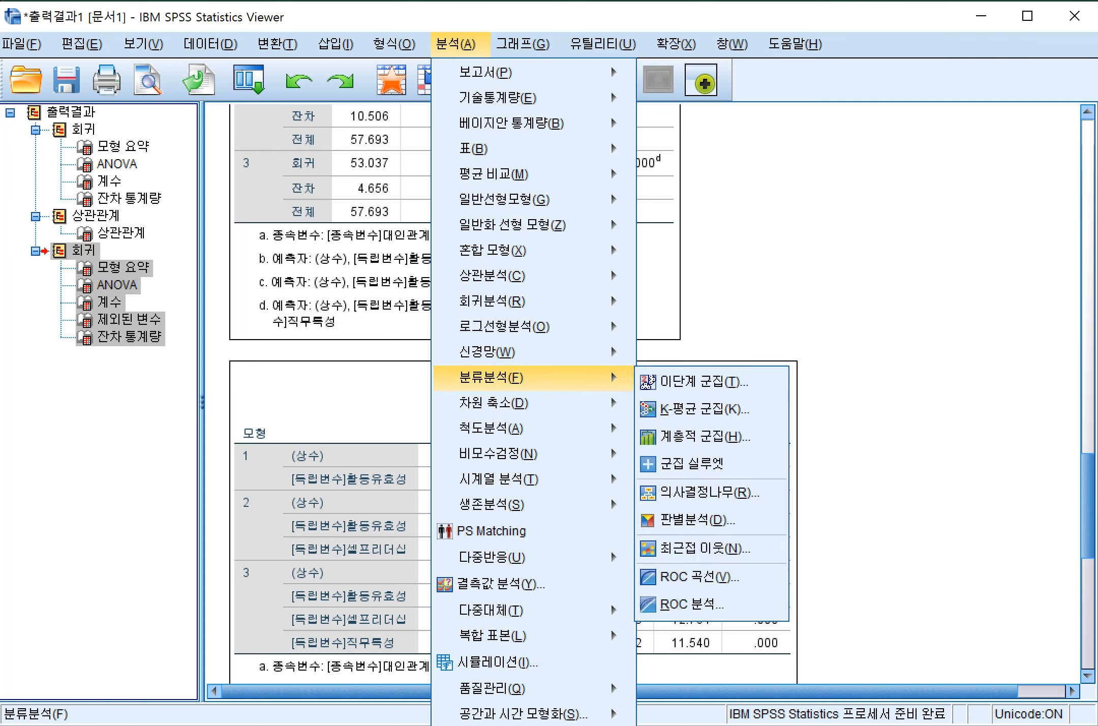
{"action": "mouse_move", "coordinate": [488, 301]}
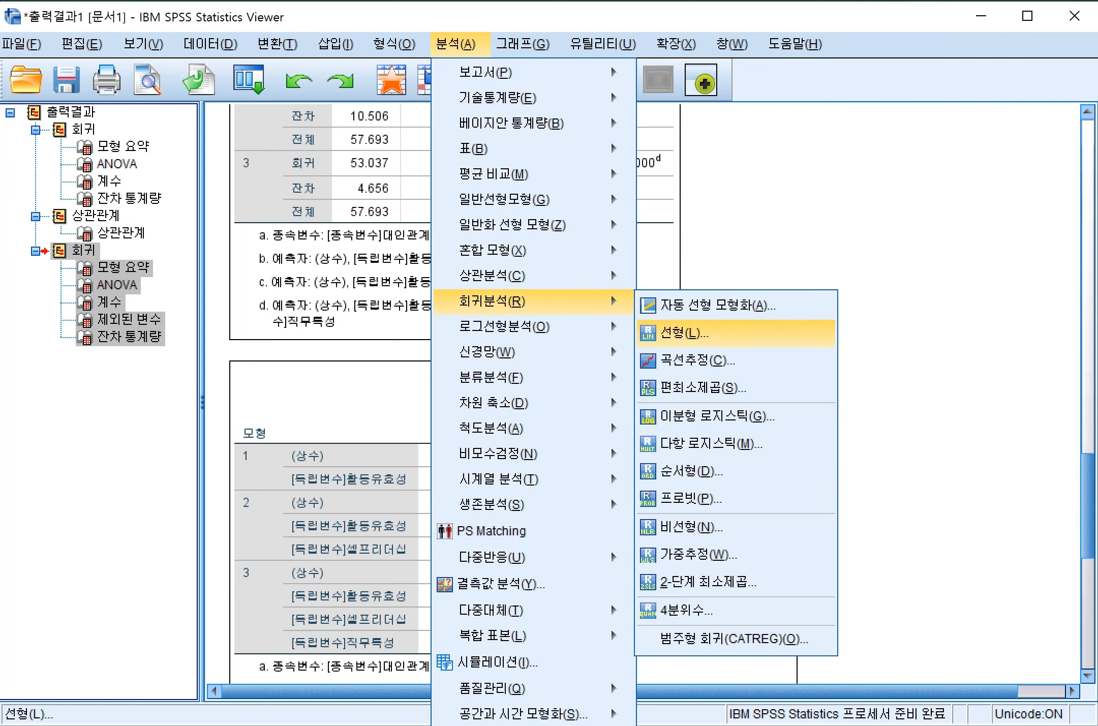
{"action": "left_click", "coordinate": [670, 331]}
{"action": "left_click", "coordinate": [594, 275]}
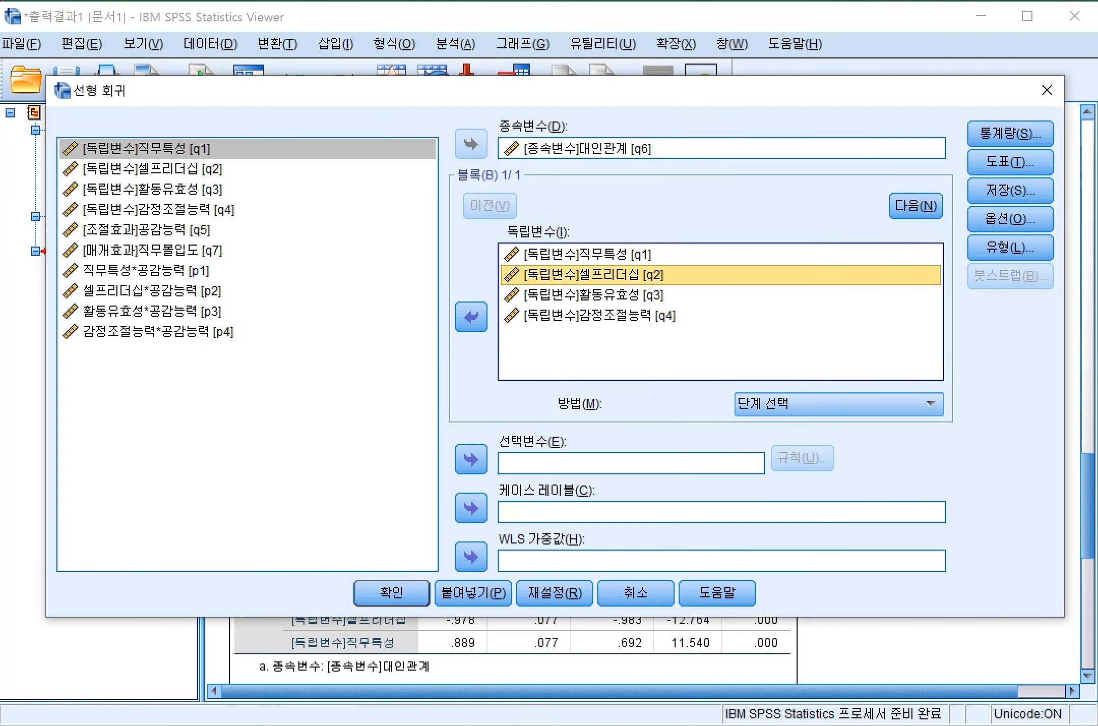
{"action": "left_click", "coordinate": [600, 316], "text": "shift"}
{"action": "left_click", "coordinate": [471, 317]}
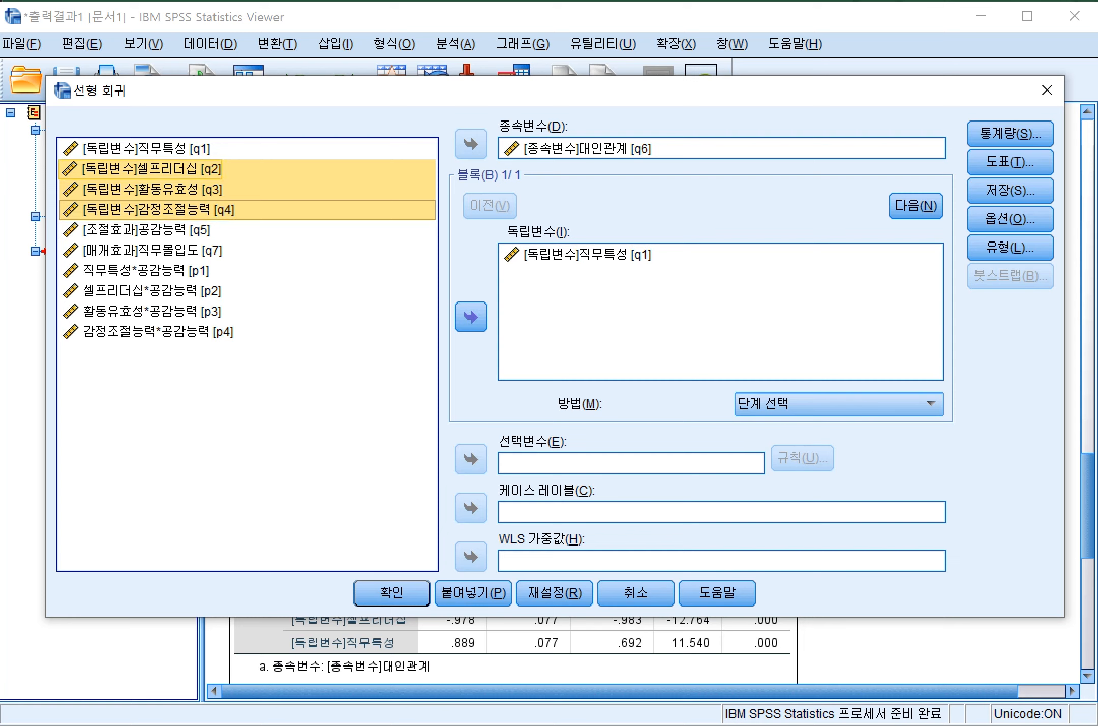
{"action": "left_click", "coordinate": [471, 316]}
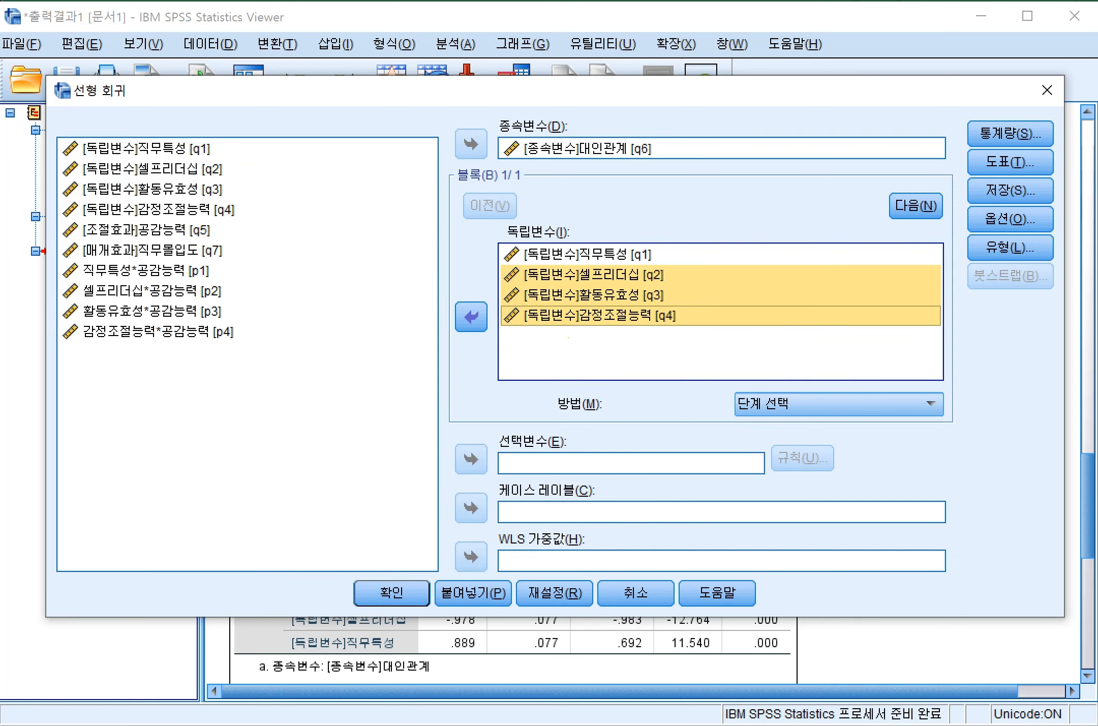
Review the available variable-entry methods, keep 단계 선택, and close the Linear Regression dialog without running it.
{"action": "left_click", "coordinate": [839, 404]}
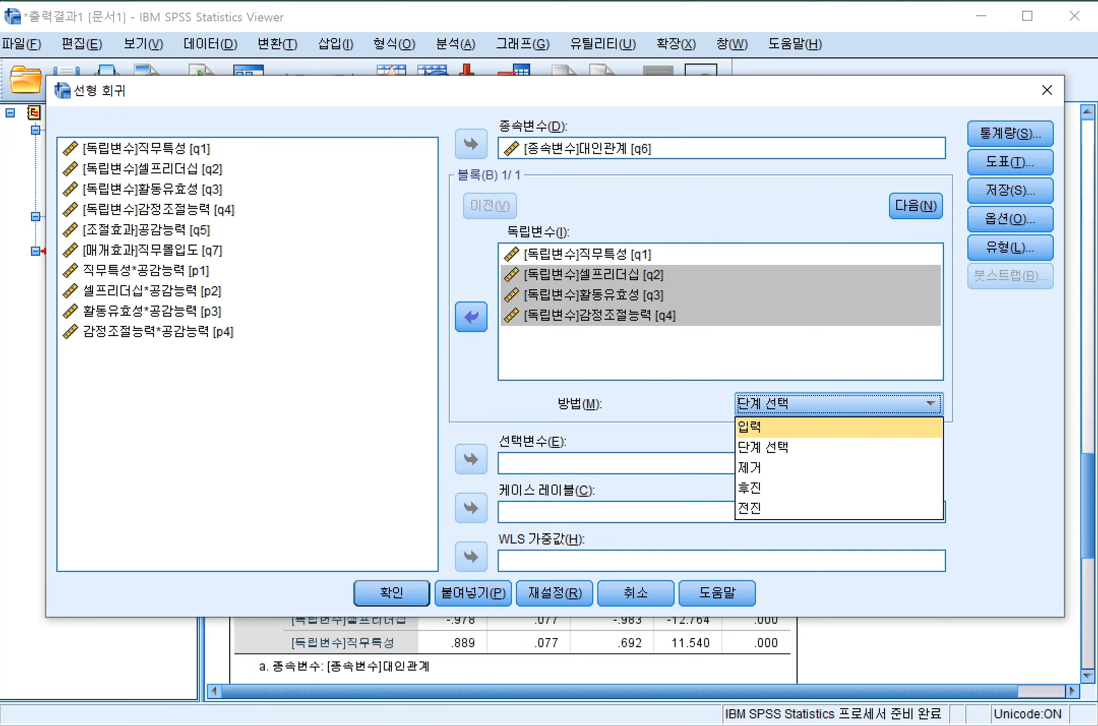
{"action": "left_click", "coordinate": [813, 447]}
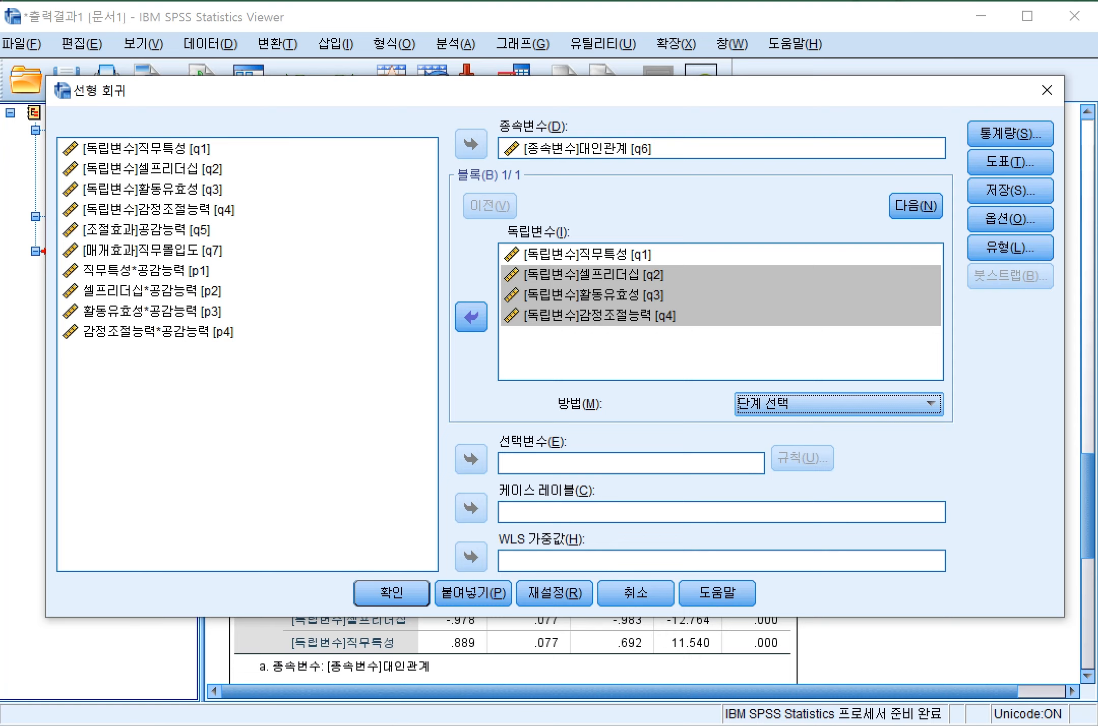
{"action": "left_click", "coordinate": [838, 404]}
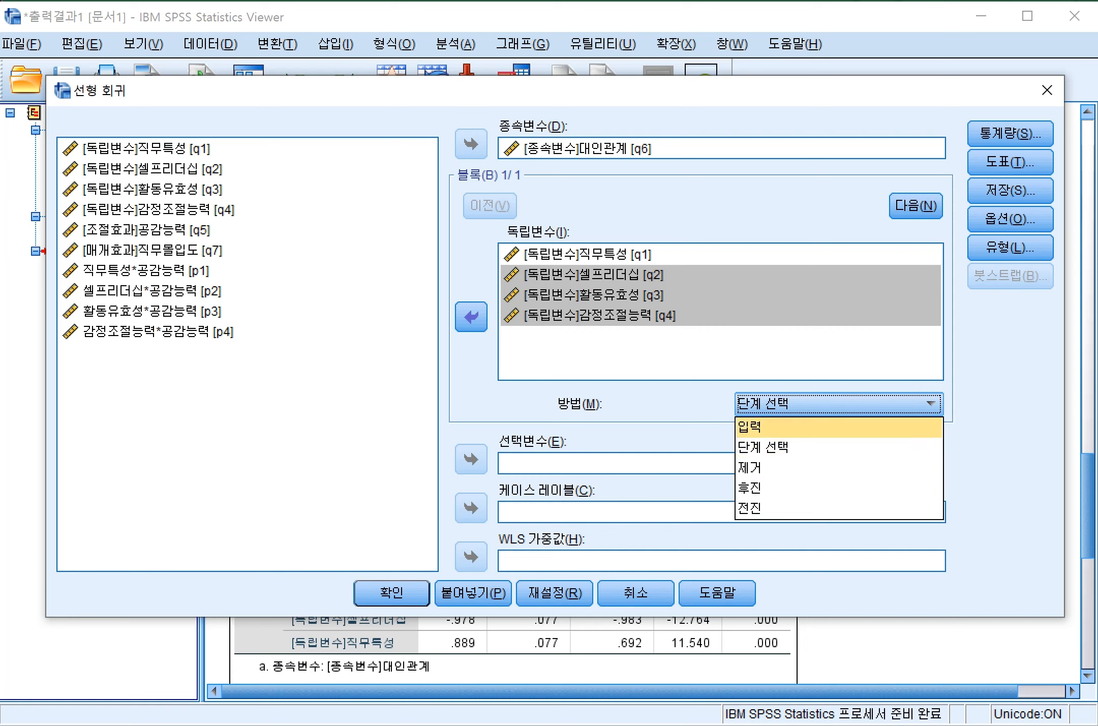
{"action": "left_click", "coordinate": [813, 447]}
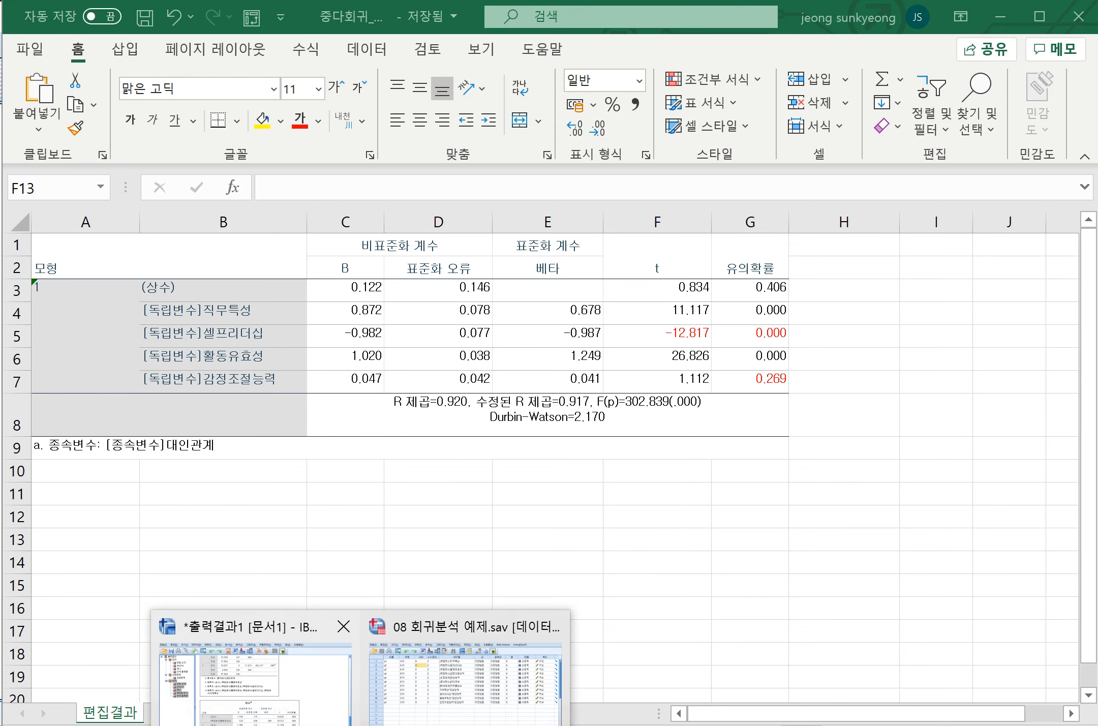
{"action": "left_click", "coordinate": [254, 671]}
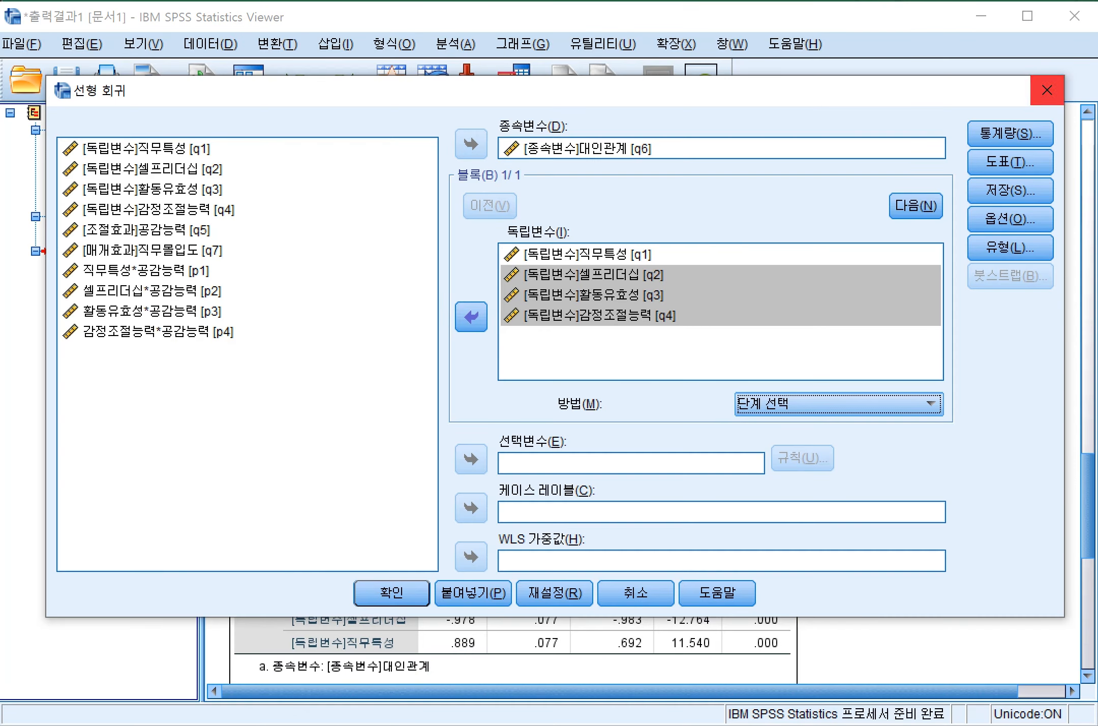
{"action": "left_click", "coordinate": [1047, 90]}
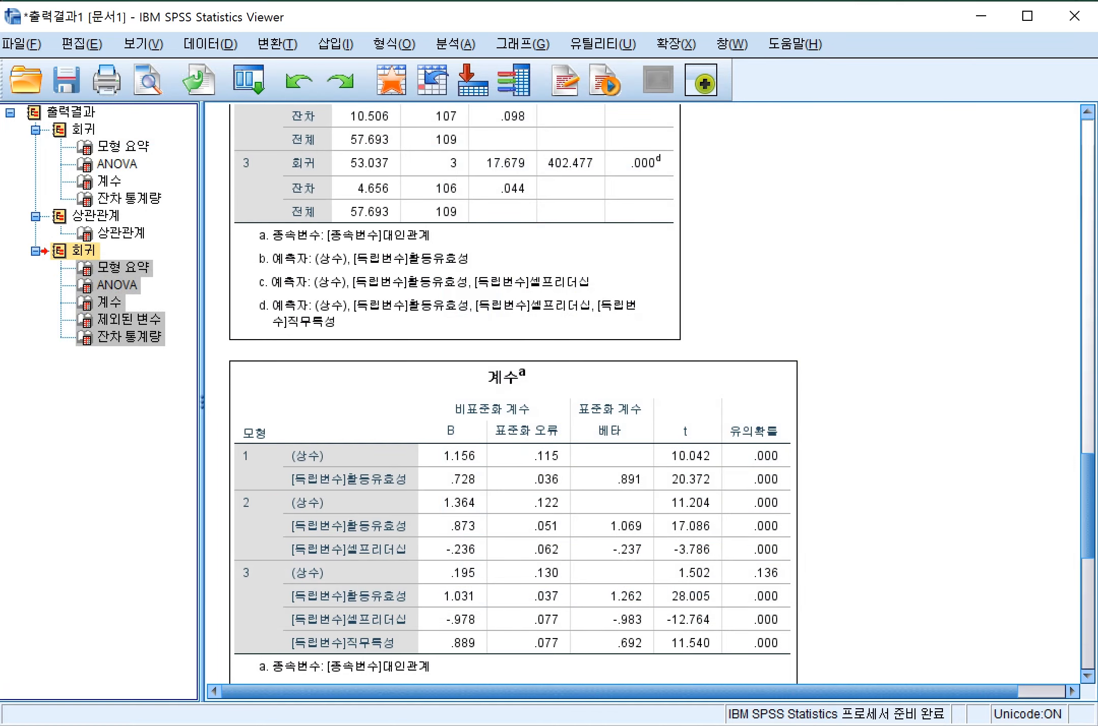
Reopen the Linear Regression settings to review the variables and method, and close them without running the analysis.
{"action": "left_click", "coordinate": [905, 305]}
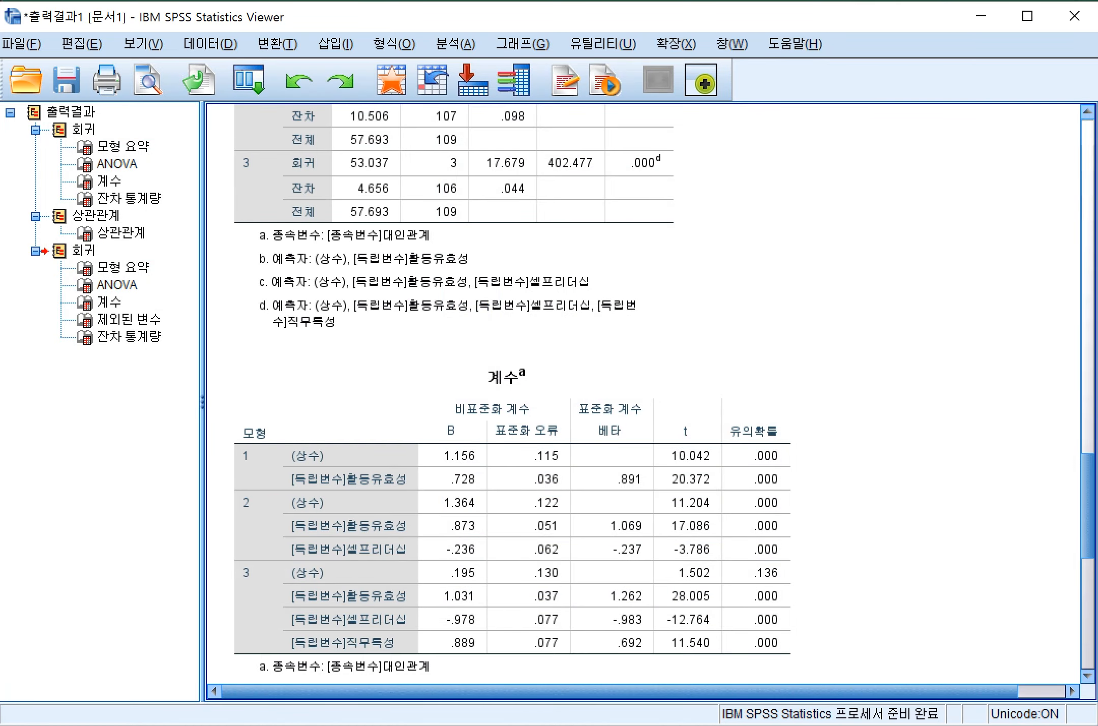
{"action": "left_click", "coordinate": [455, 44]}
{"action": "mouse_move", "coordinate": [504, 326]}
{"action": "mouse_move", "coordinate": [490, 301]}
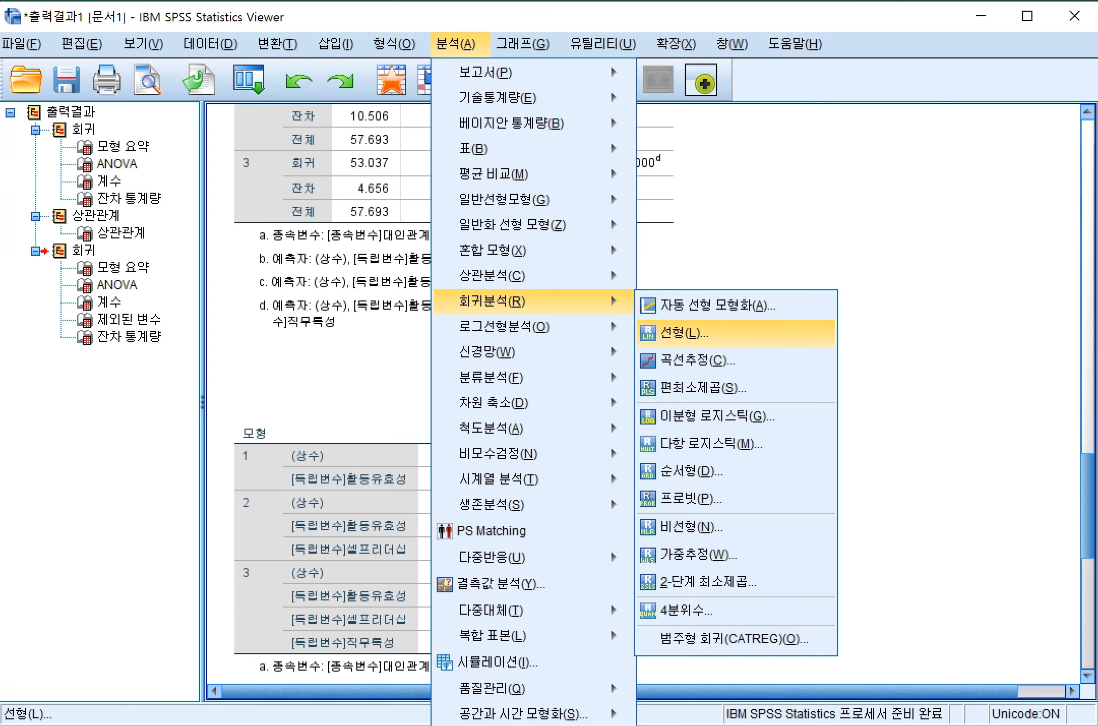
{"action": "left_click", "coordinate": [683, 333]}
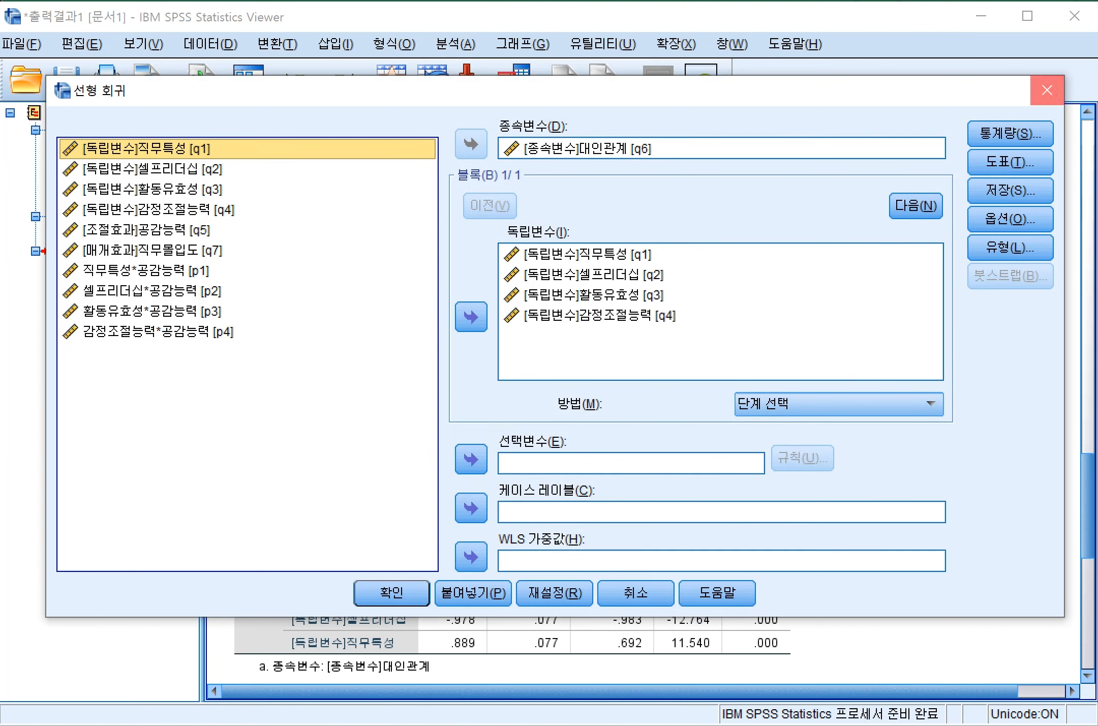
{"action": "left_click", "coordinate": [1046, 90]}
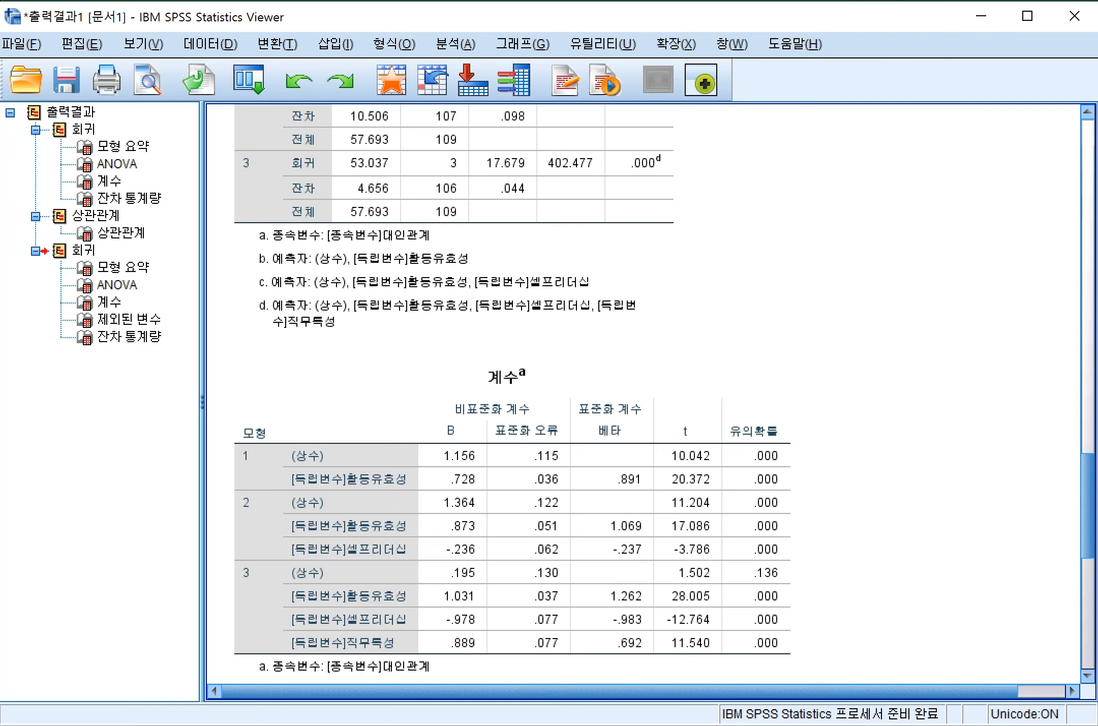
Switch to Excel, view the exported 위계적회귀분석_결과 workbook, and bring up the 중다회귀_결과 workbook.
{"action": "key", "text": "alt+Tab"}
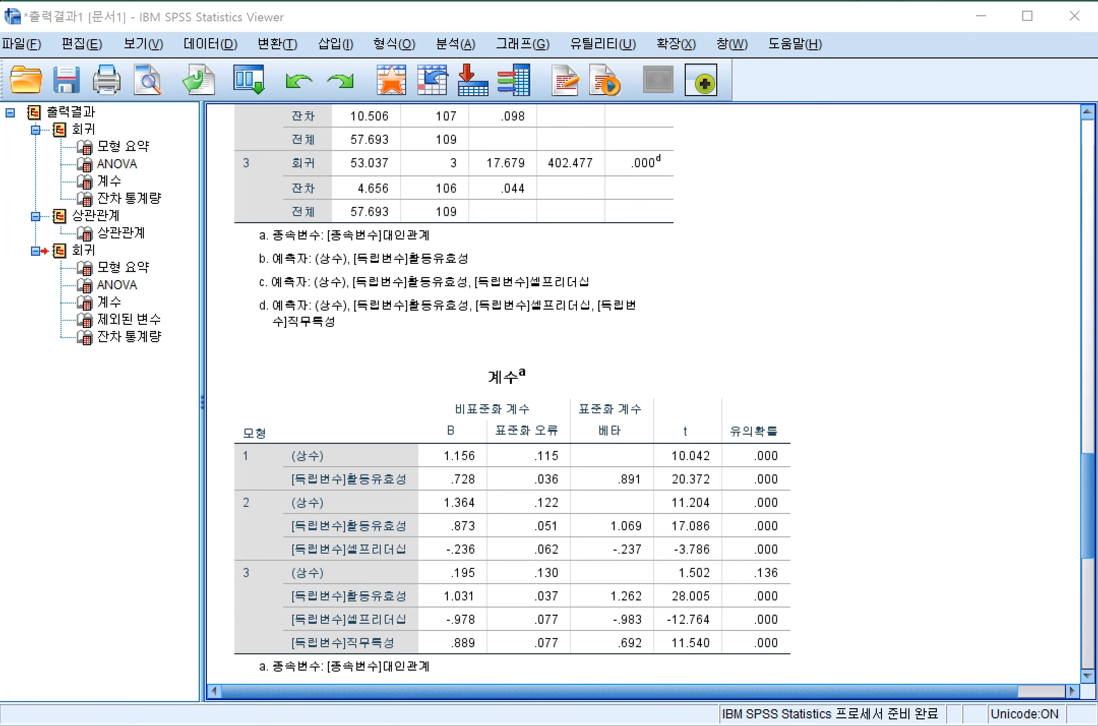
{"action": "key", "text": "alt+Tab"}
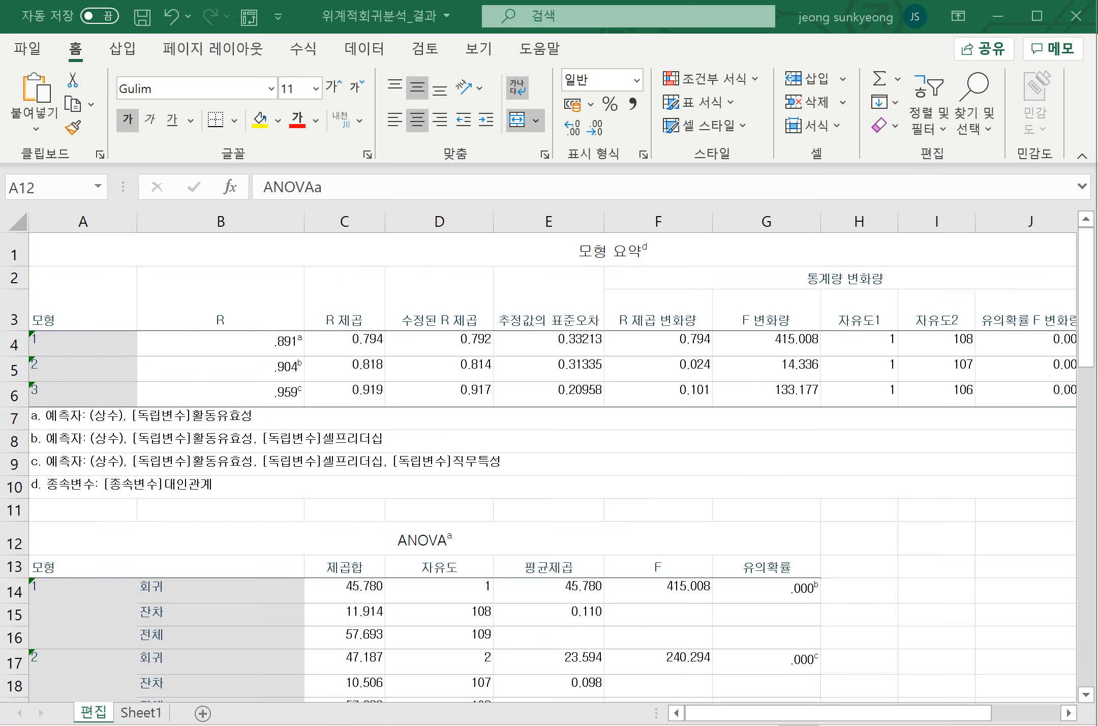
{"action": "mouse_move", "coordinate": [760, 724]}
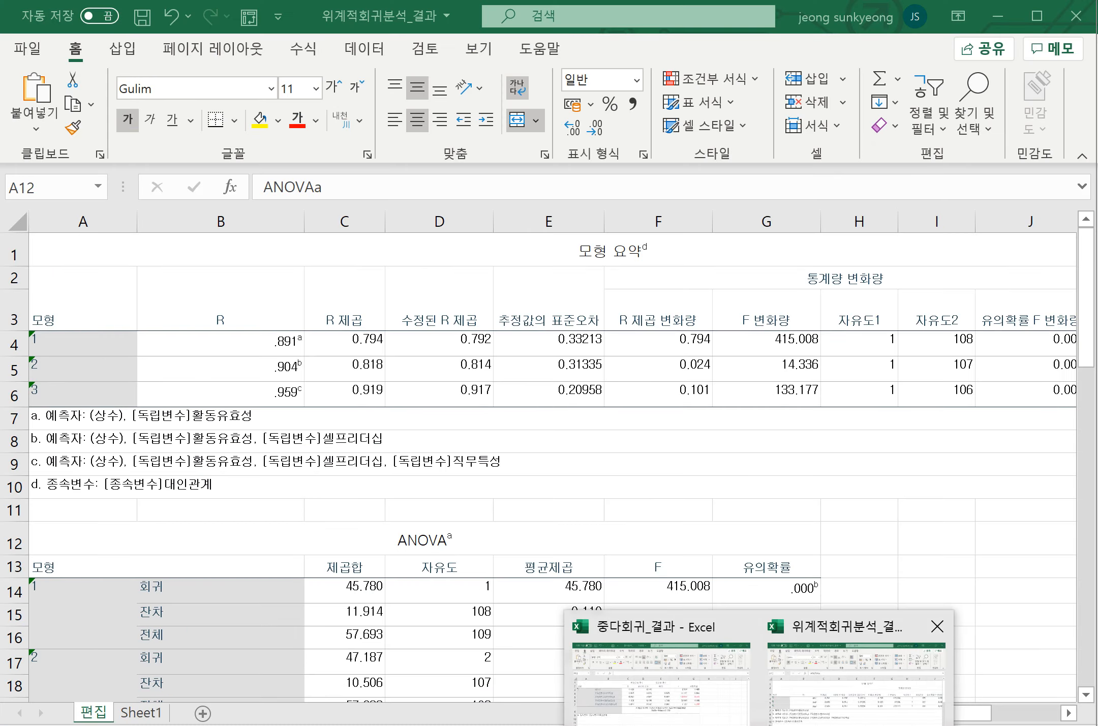
{"action": "left_click", "coordinate": [661, 672]}
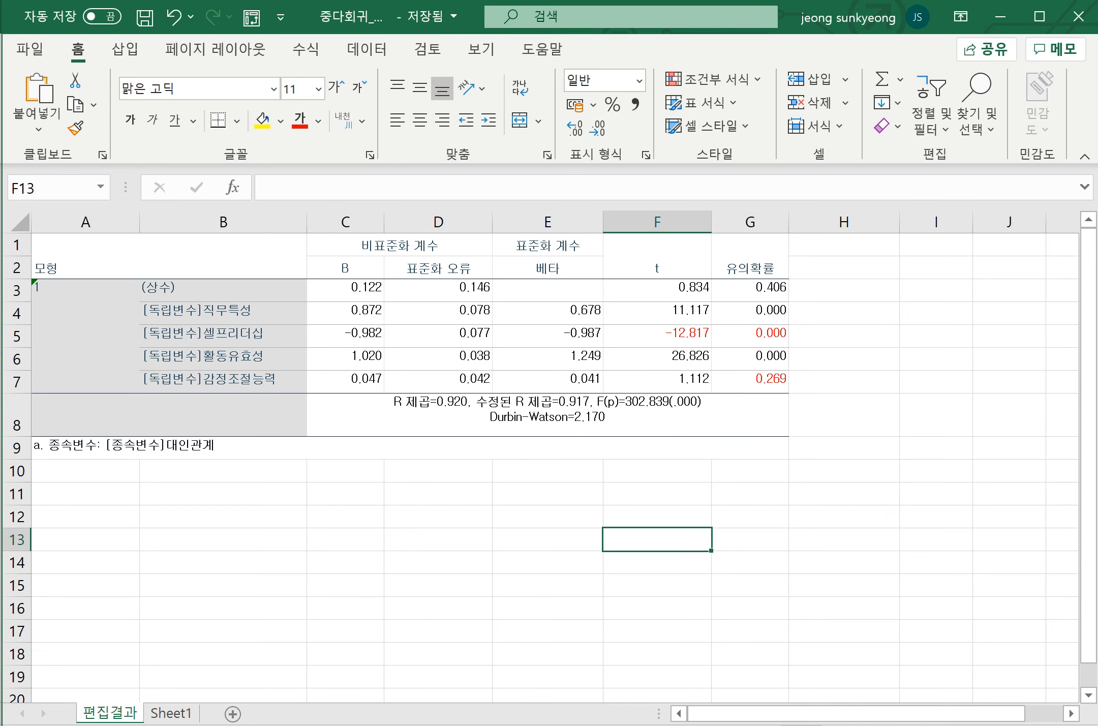
Review the R 제곱 statistics in both sheets of 중다회귀_결과, and switch to 위계적회귀분석_결과 to examine the R 제곱 of models 1 to 3.
{"action": "left_click", "coordinate": [548, 415]}
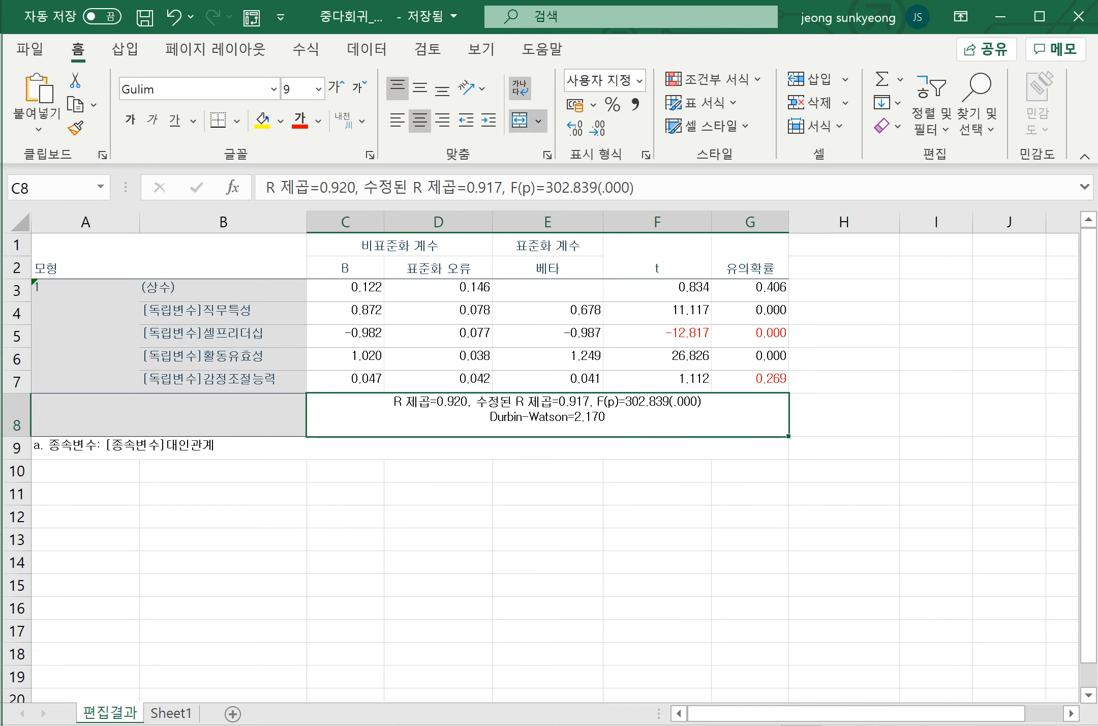
{"action": "left_click", "coordinate": [171, 713]}
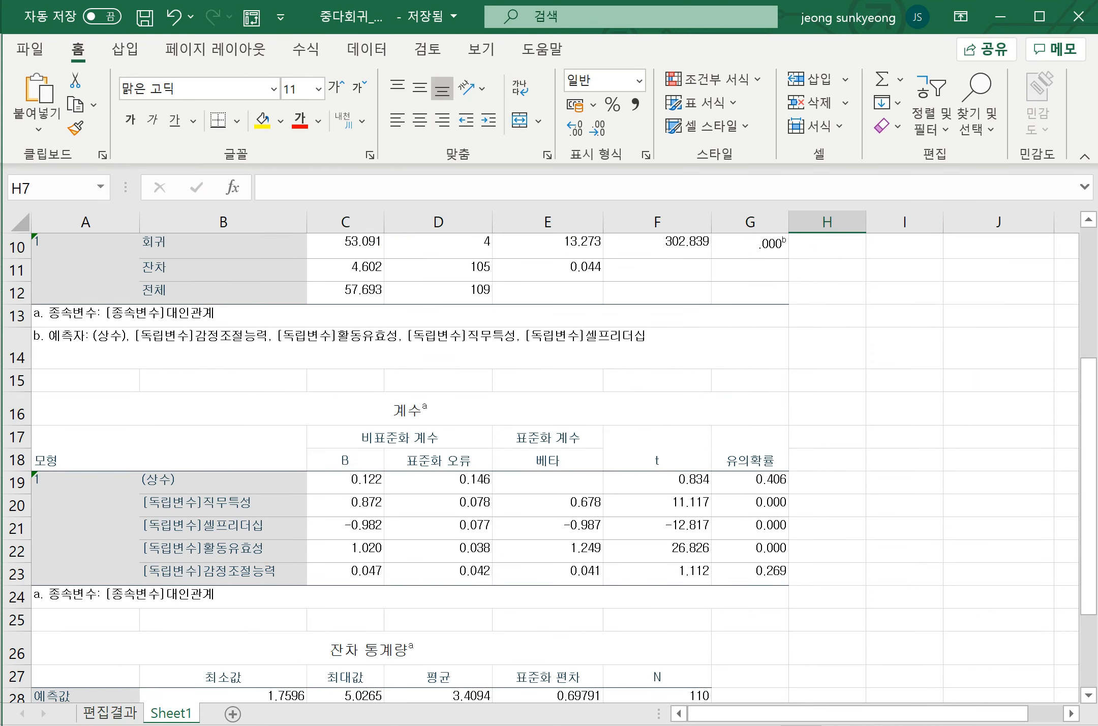
{"action": "scroll", "coordinate": [554, 466], "scroll_direction": "up", "scroll_amount": 3}
{"action": "left_click", "coordinate": [346, 345]}
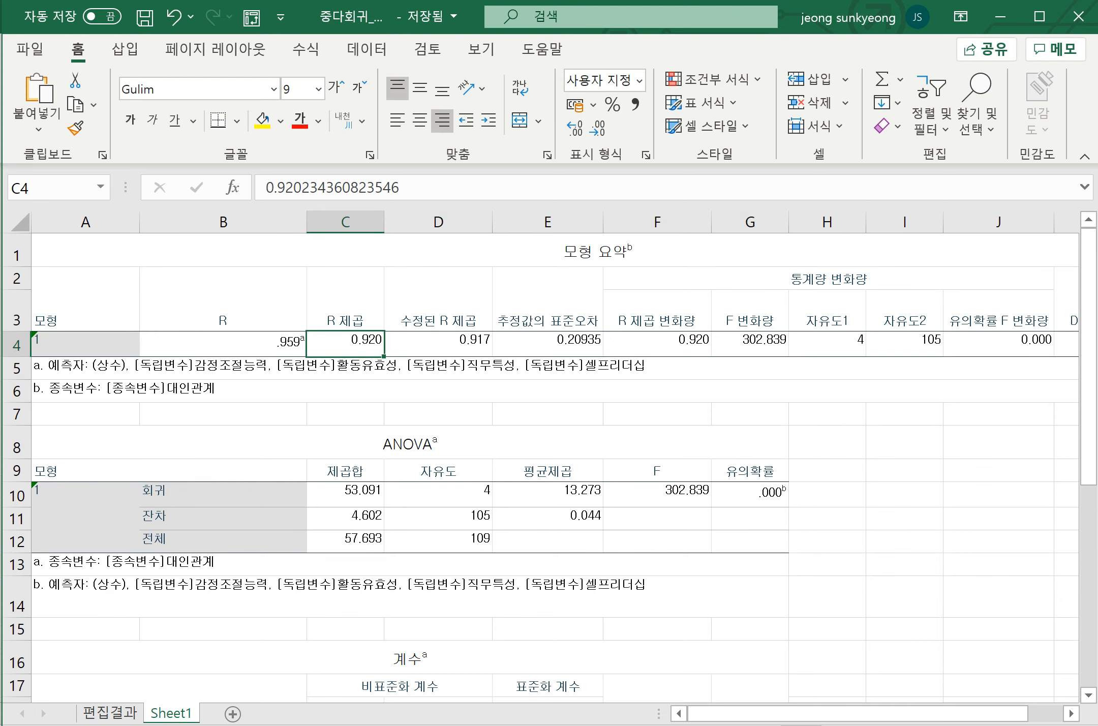
{"action": "left_click", "coordinate": [438, 345]}
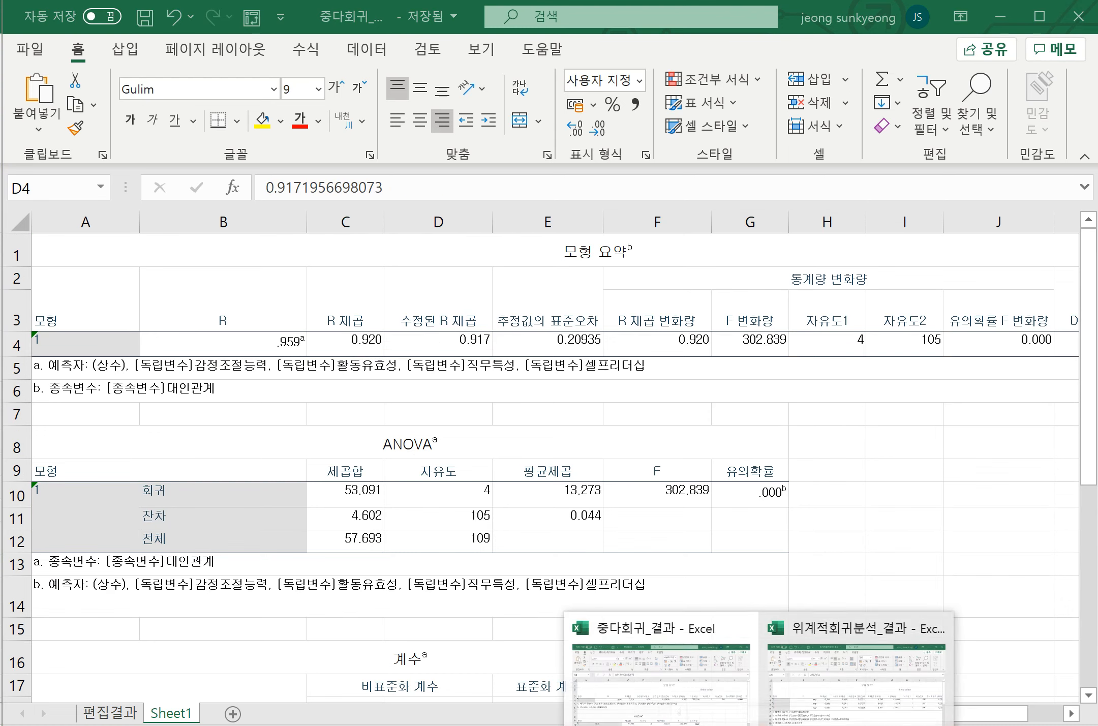
{"action": "left_click", "coordinate": [857, 664]}
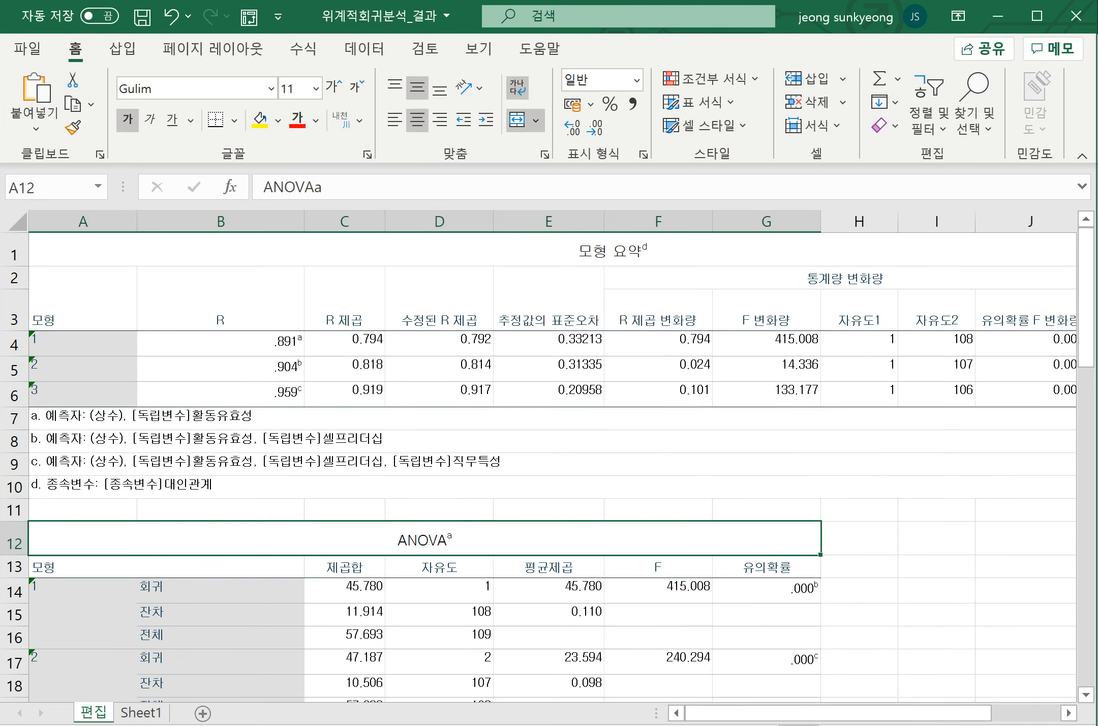
{"action": "left_click", "coordinate": [344, 343]}
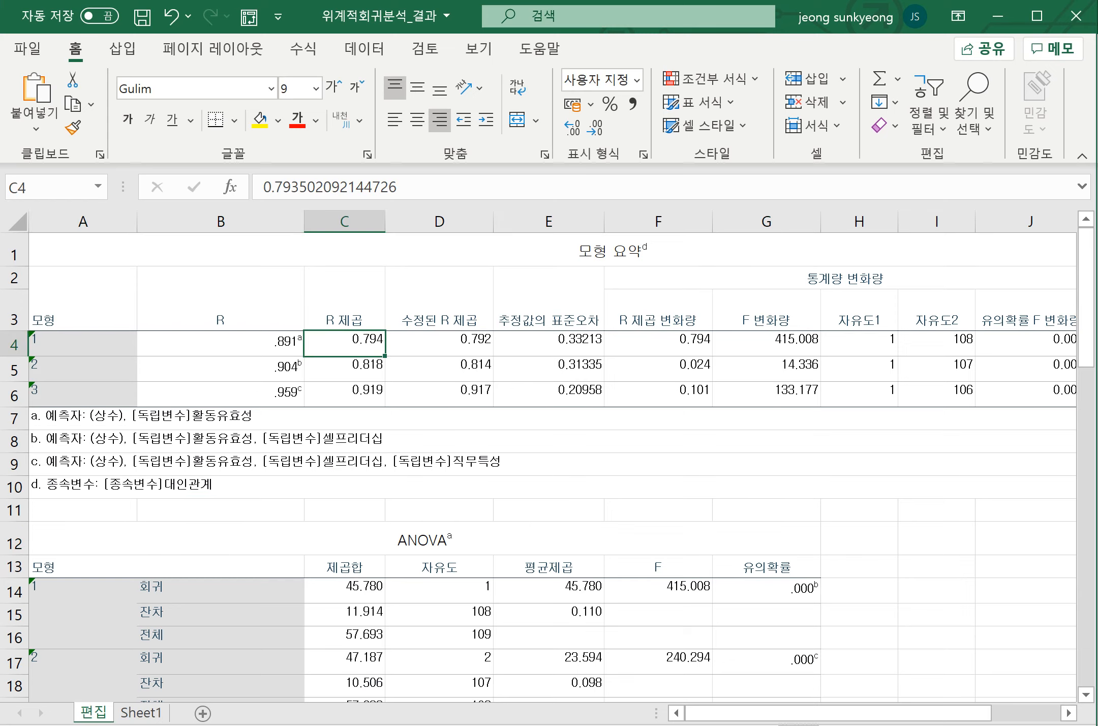
{"action": "left_click", "coordinate": [345, 369]}
{"action": "left_click", "coordinate": [344, 394]}
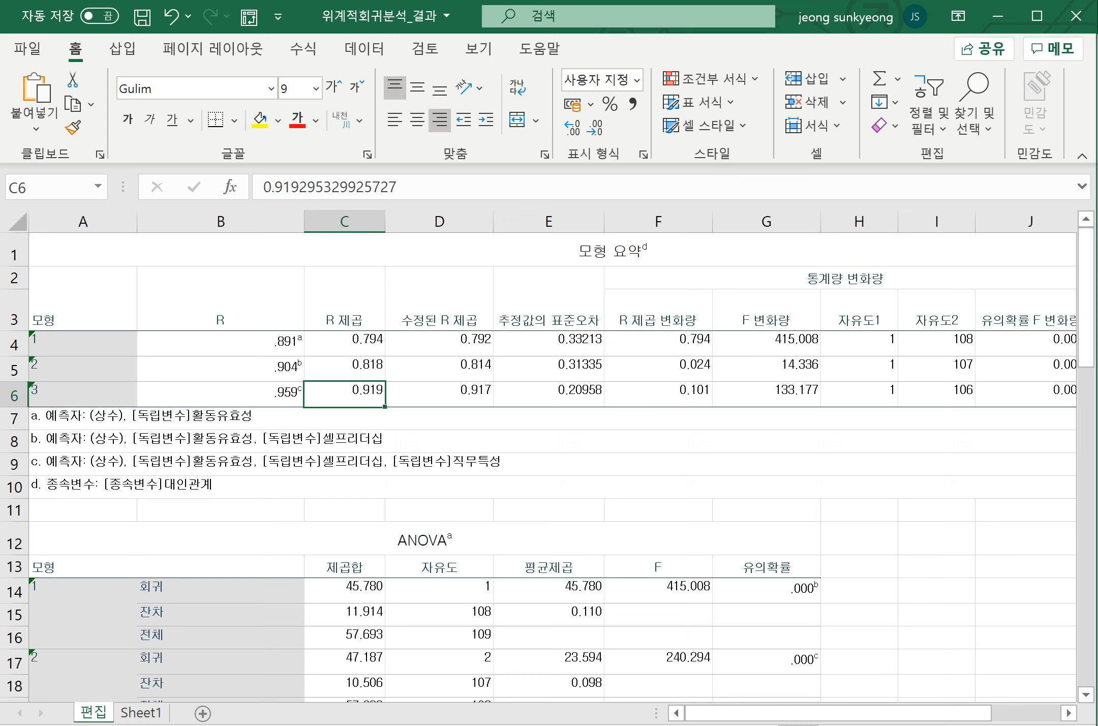
Examine the coefficient rows of models 1, 2 and 3 in the 계수 table, including the t and 유의확률 values.
{"action": "scroll", "coordinate": [549, 468], "scroll_direction": "down", "scroll_amount": 8}
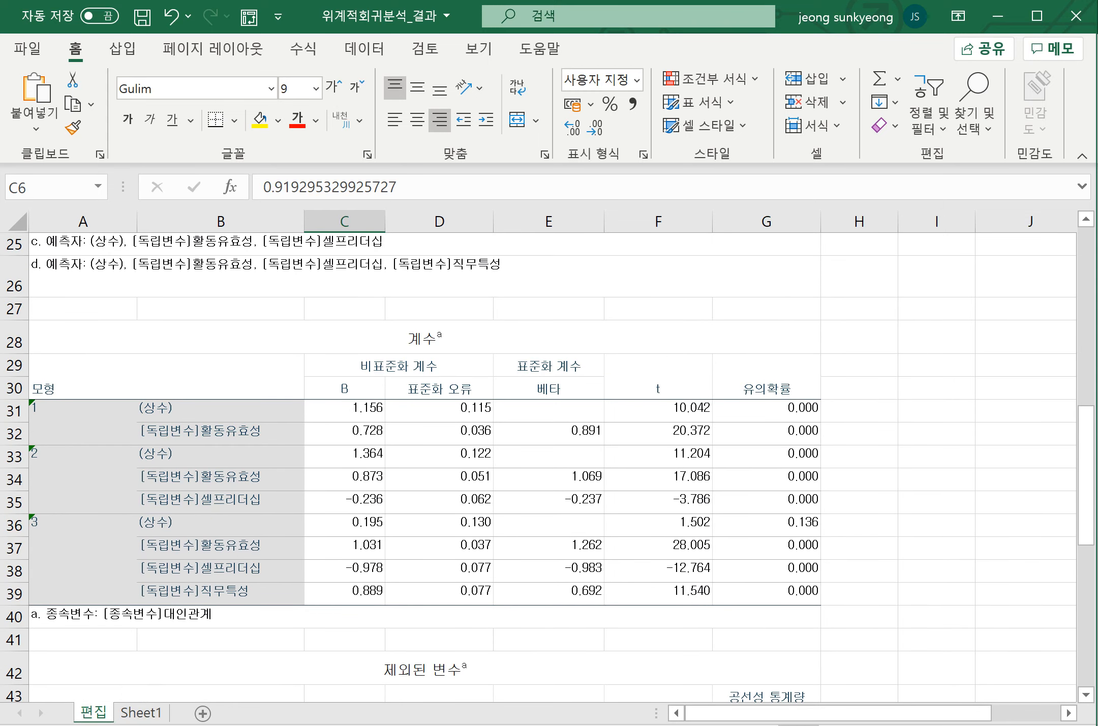
{"action": "left_click_drag", "start_coordinate": [76, 410], "coordinate": [768, 432]}
{"action": "left_click", "coordinate": [221, 434]}
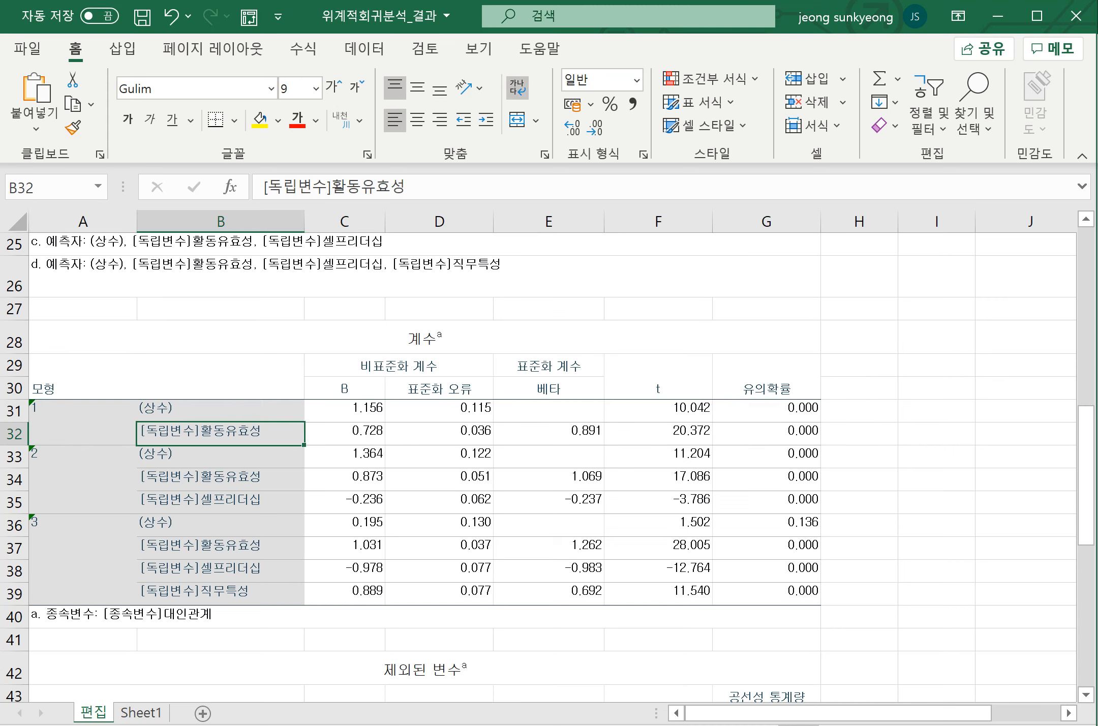
{"action": "left_click", "coordinate": [767, 433]}
{"action": "left_click_drag", "start_coordinate": [83, 479], "coordinate": [766, 480]}
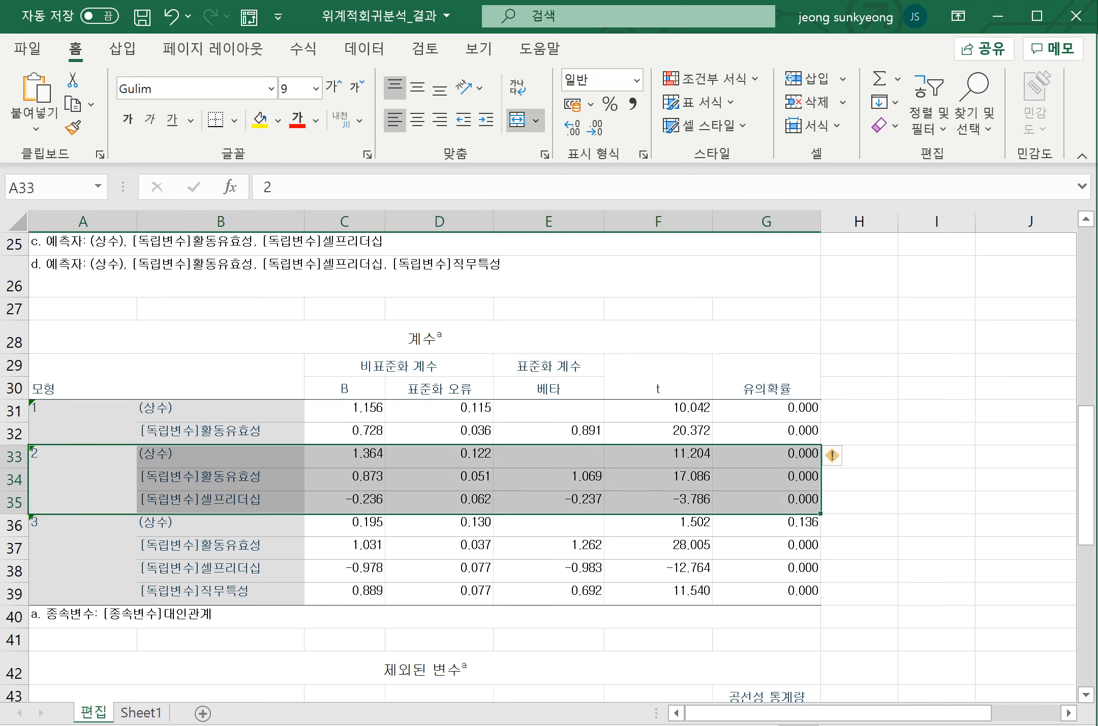
{"action": "left_click", "coordinate": [659, 502]}
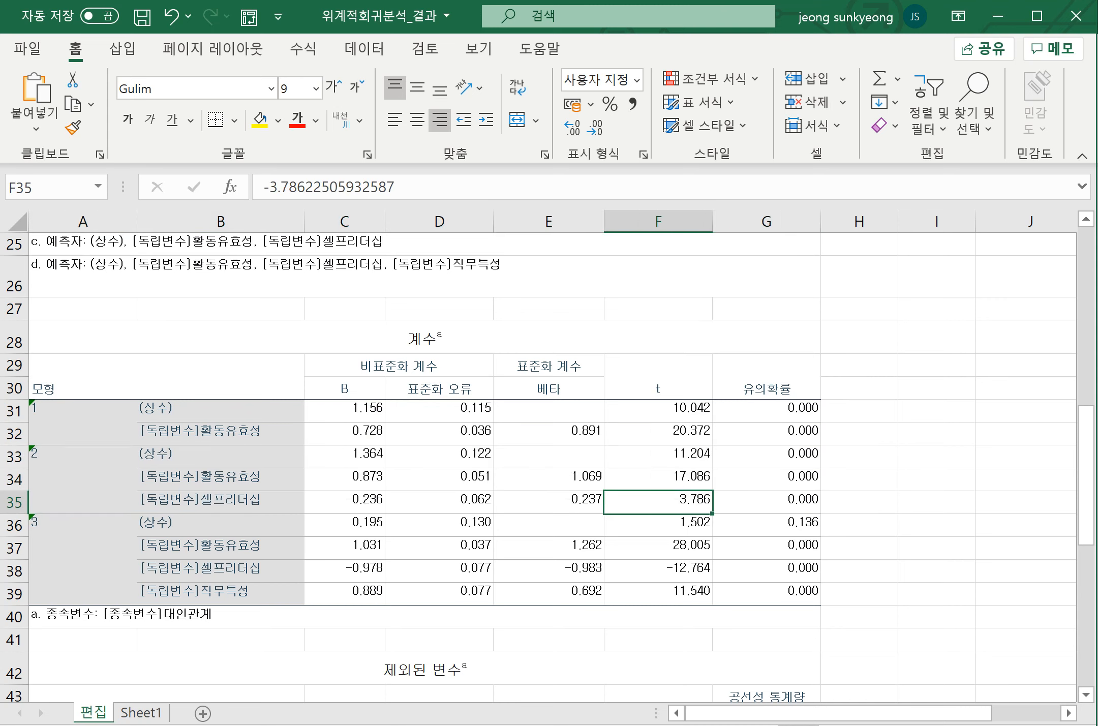
{"action": "left_click", "coordinate": [767, 502]}
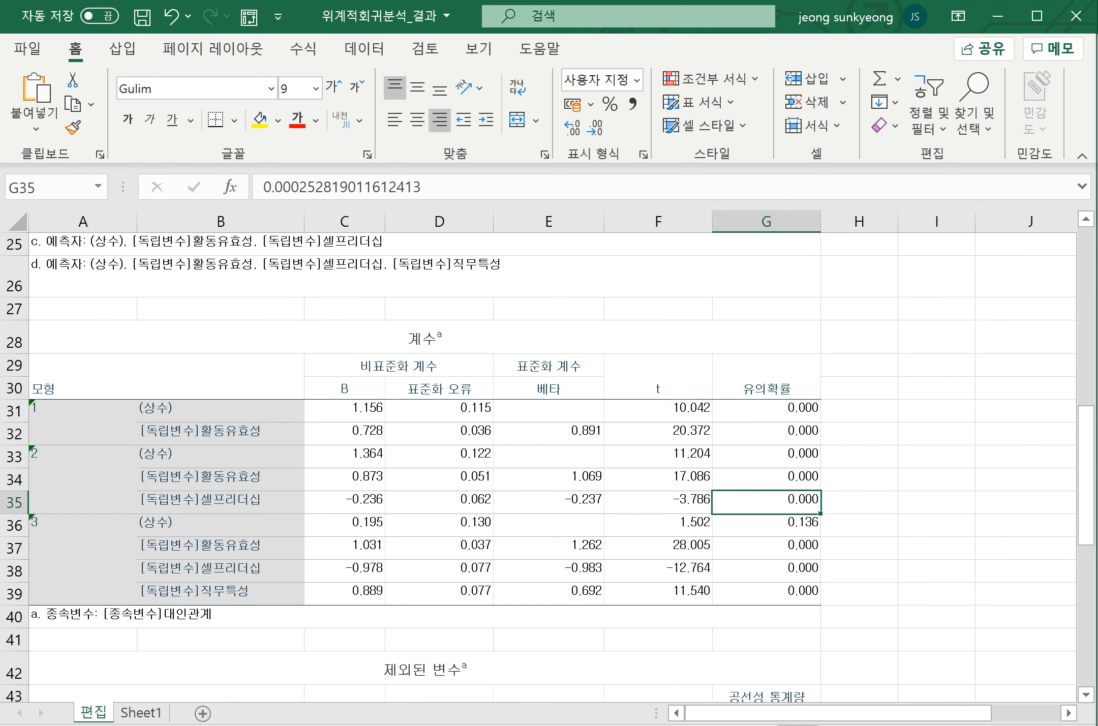
{"action": "left_click_drag", "start_coordinate": [83, 559], "coordinate": [767, 560]}
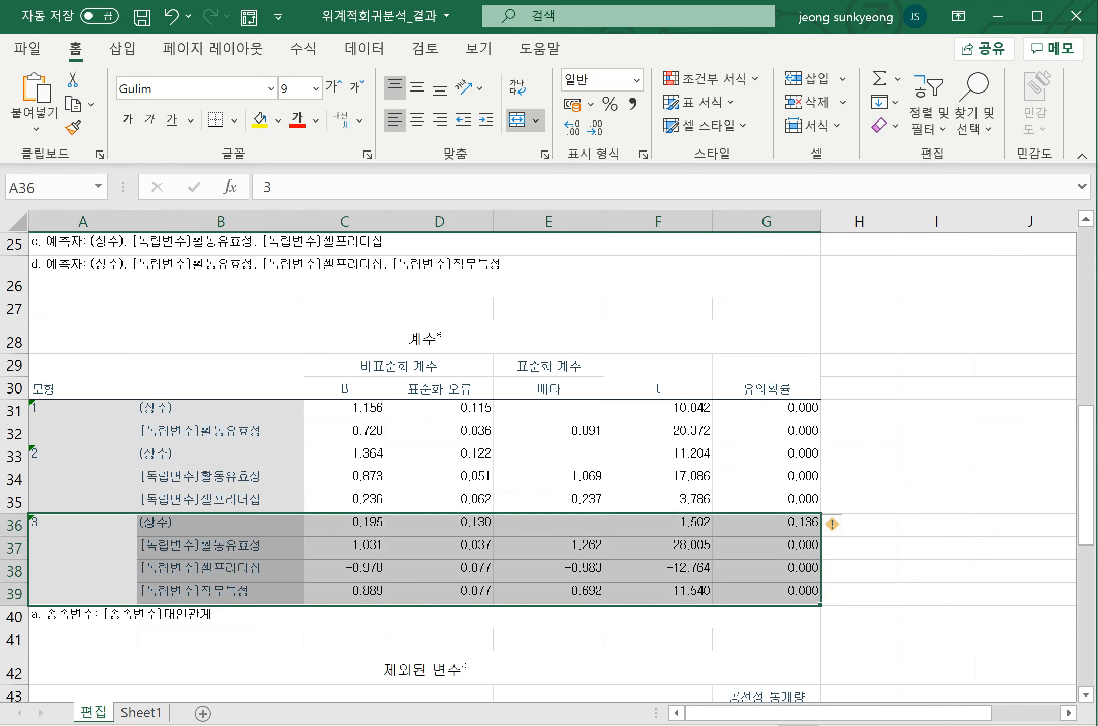
{"action": "left_click", "coordinate": [766, 593]}
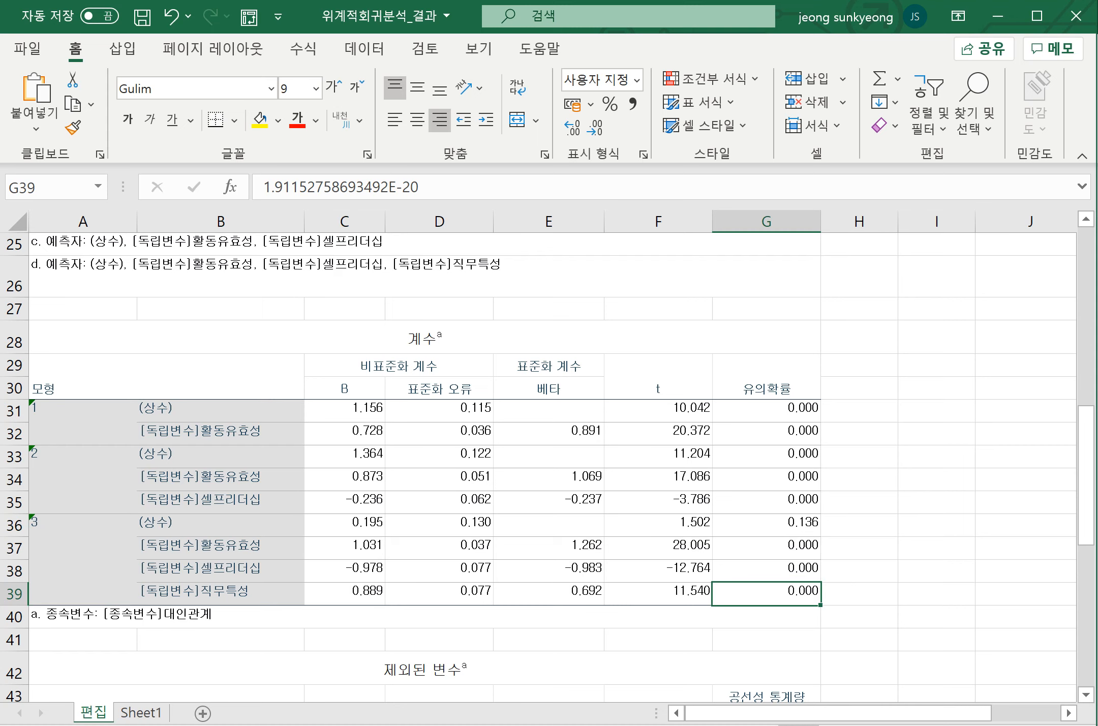
Check the dependent variable footnote of the 계수 table and the independent variable added in each of the three models.
{"action": "left_click", "coordinate": [83, 423]}
{"action": "left_click", "coordinate": [83, 479]}
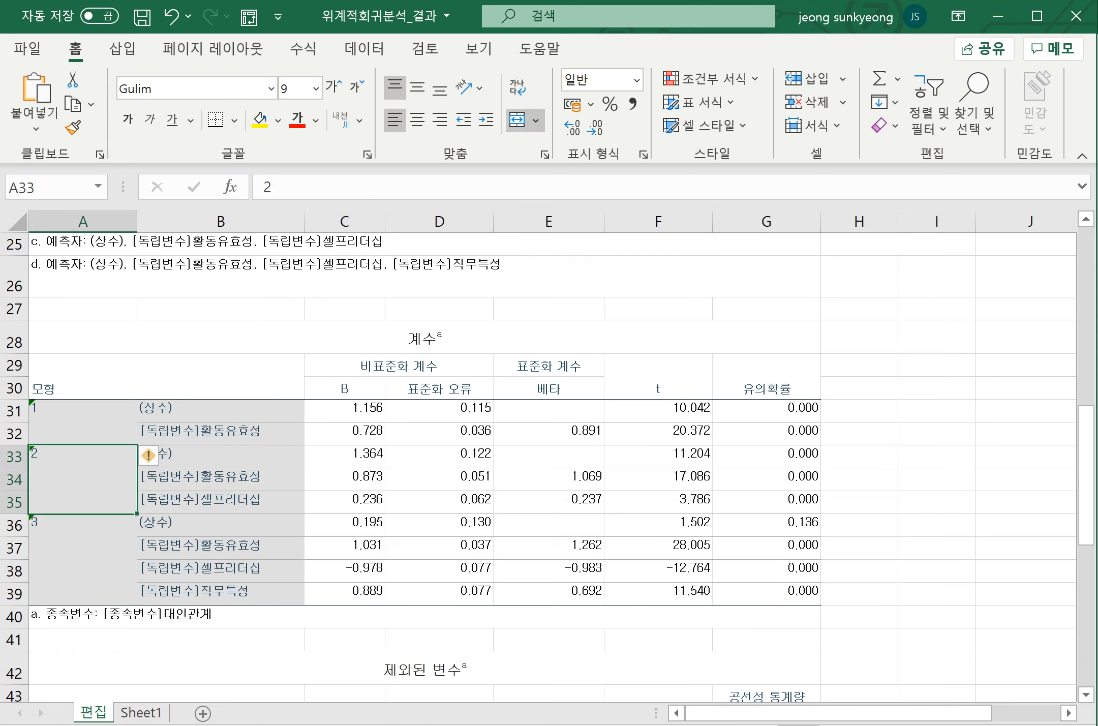
{"action": "left_click", "coordinate": [83, 559]}
{"action": "left_click", "coordinate": [119, 616]}
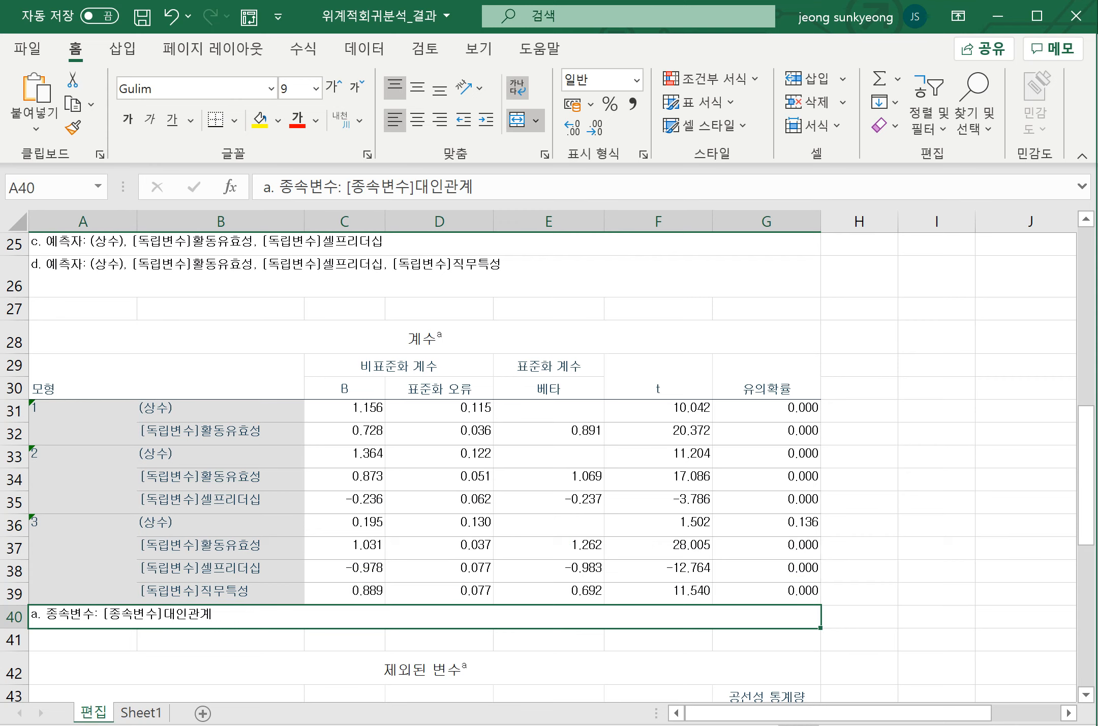
{"action": "left_click", "coordinate": [220, 433]}
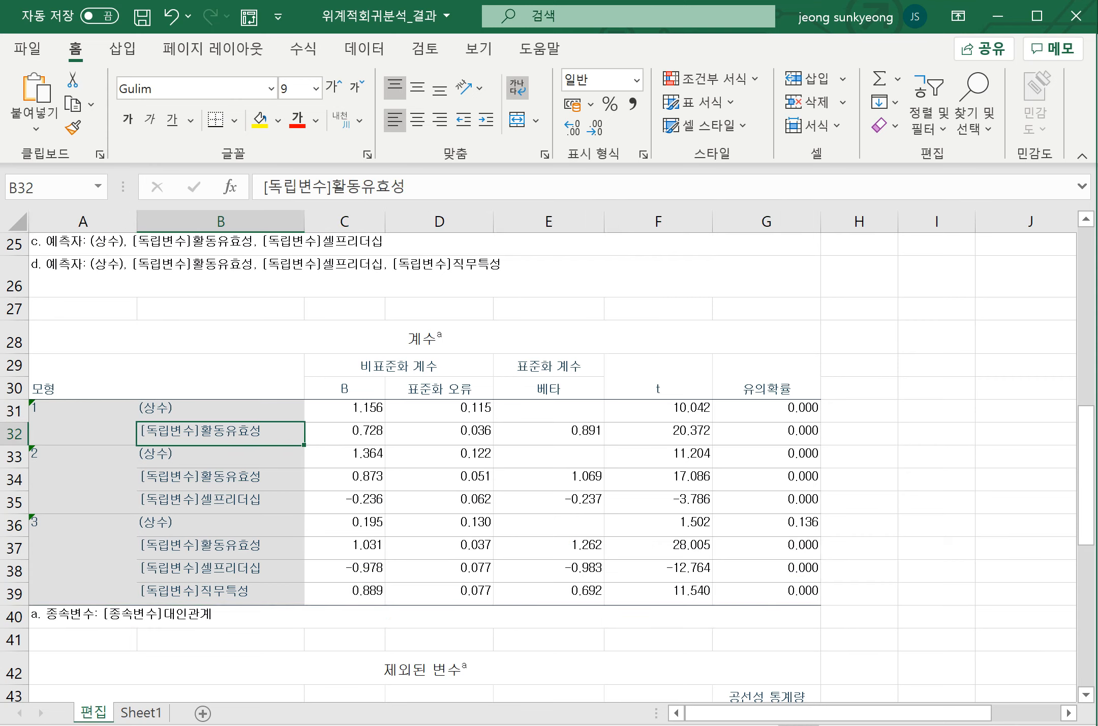
{"action": "left_click", "coordinate": [83, 479]}
{"action": "left_click", "coordinate": [221, 502]}
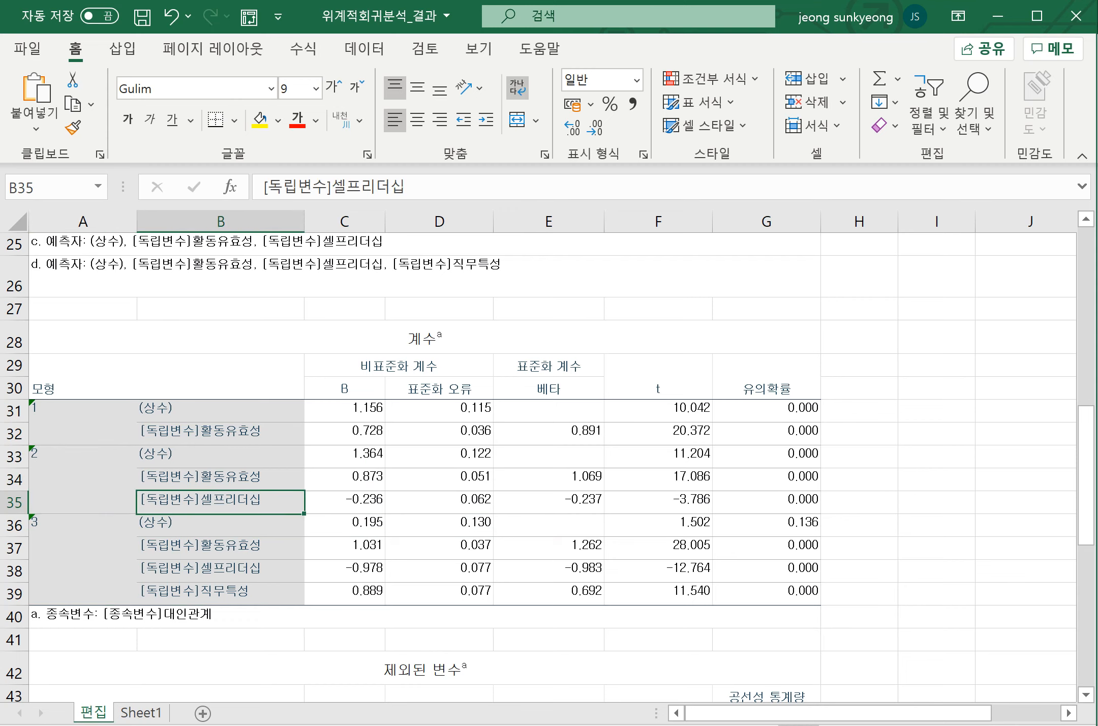
{"action": "left_click", "coordinate": [83, 559]}
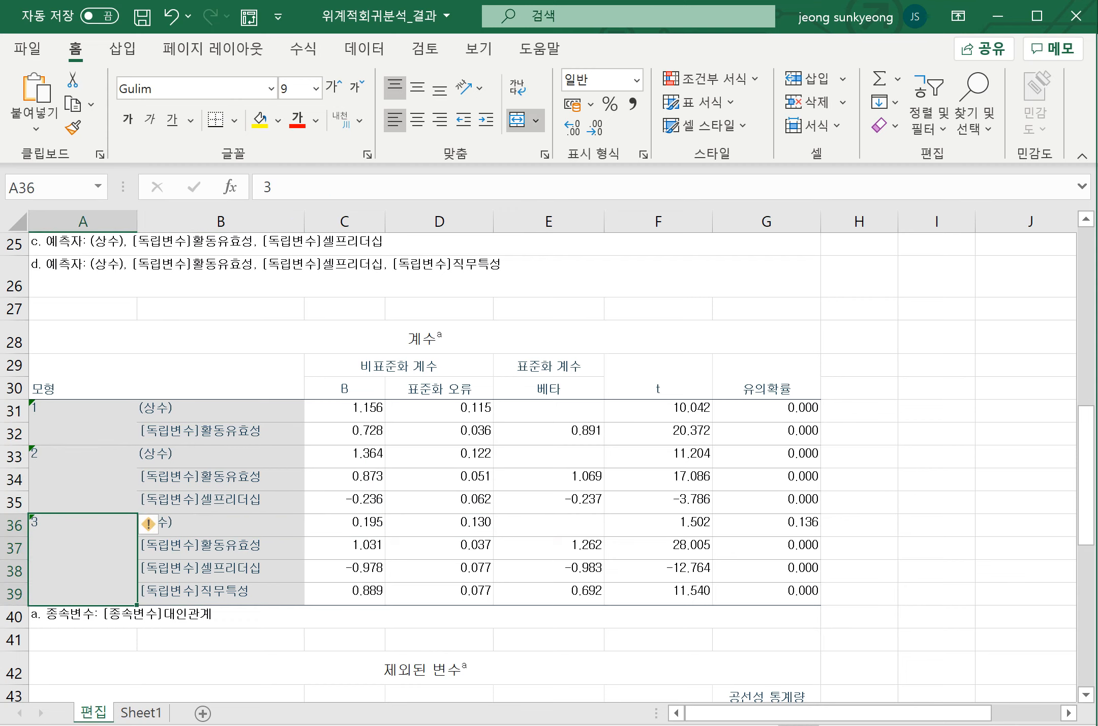
{"action": "left_click", "coordinate": [221, 594]}
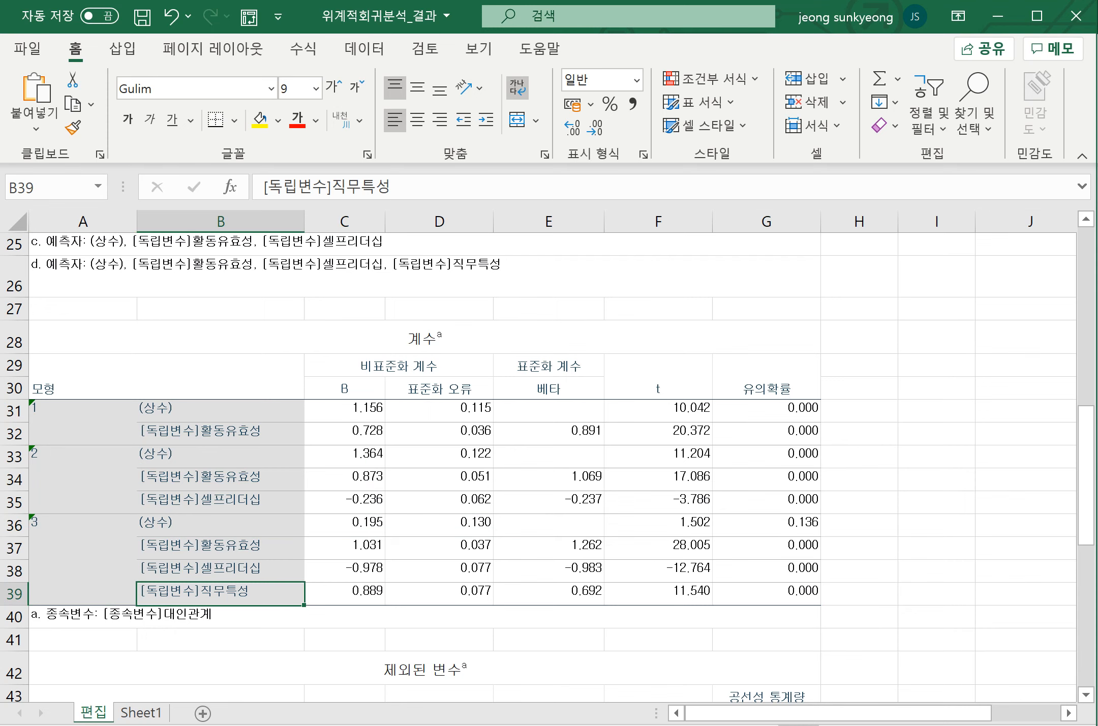
Color the R 제곱 and 수정된 R 제곱 columns of the 모형 요약 table red, and check their values for models 1 to 3.
{"action": "scroll", "coordinate": [547, 467], "scroll_direction": "up", "scroll_amount": 4}
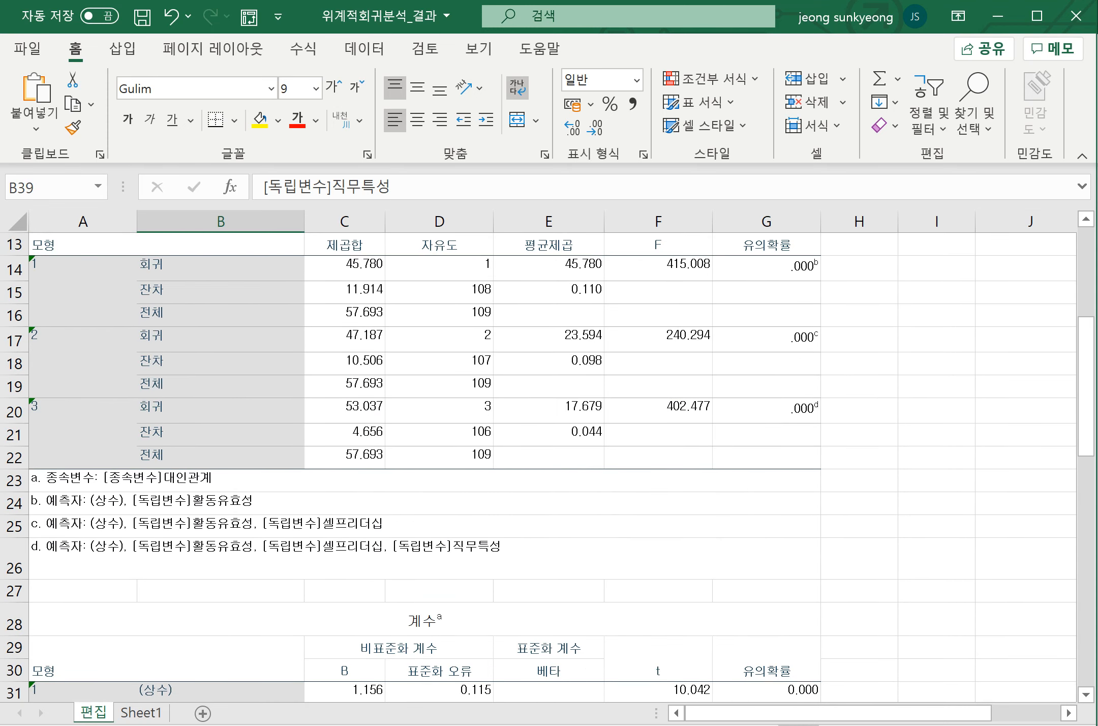
{"action": "scroll", "coordinate": [547, 457], "scroll_direction": "up", "scroll_amount": 4}
{"action": "left_click_drag", "start_coordinate": [344, 300], "coordinate": [447, 392]}
{"action": "left_click", "coordinate": [297, 120]}
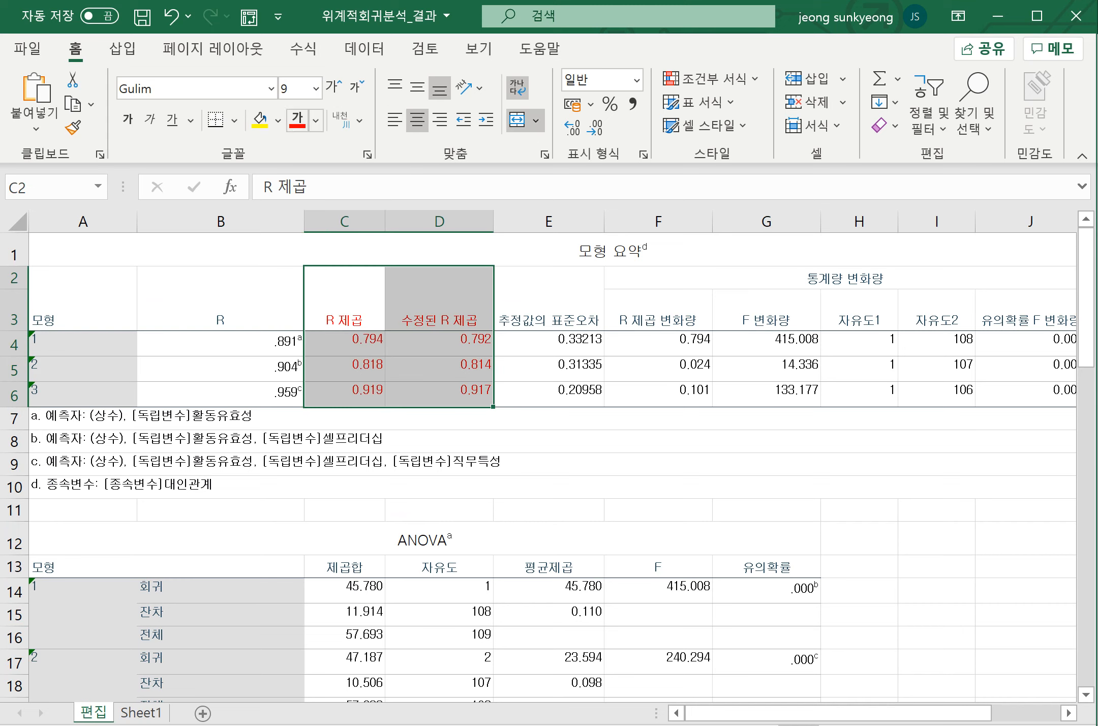
{"action": "key", "text": "Down"}
{"action": "key", "text": "Down"}
{"action": "key", "text": "Down"}
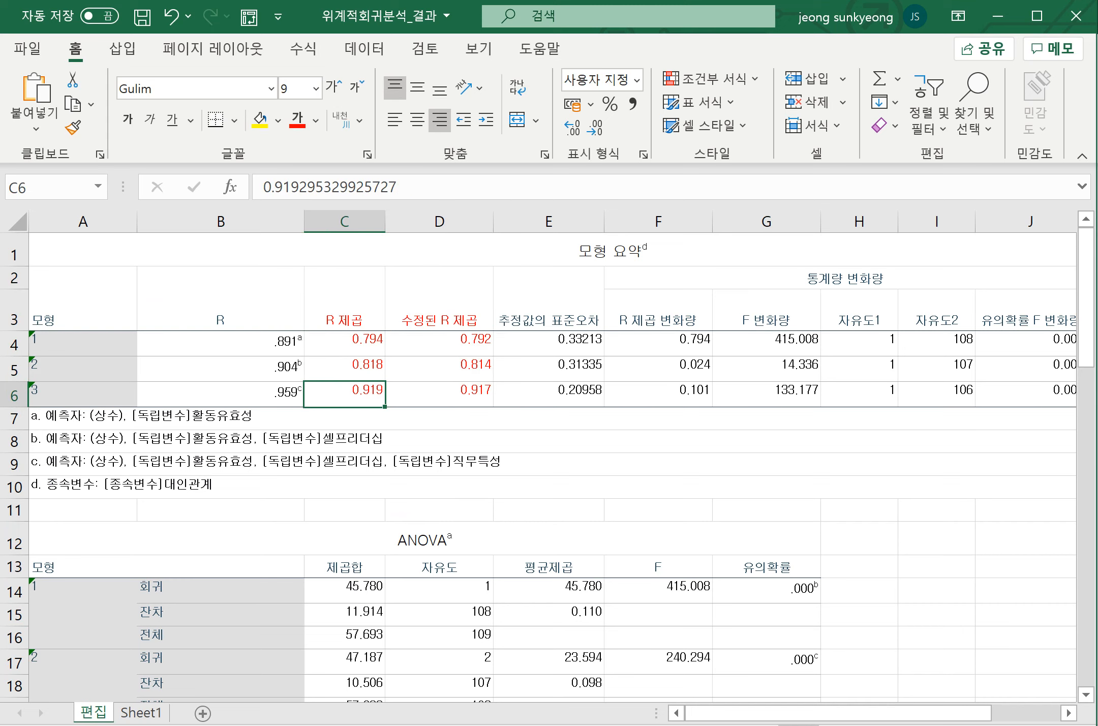
{"action": "left_click", "coordinate": [82, 344]}
{"action": "left_click", "coordinate": [83, 369]}
{"action": "left_click", "coordinate": [83, 395]}
Color the F and 유의확률 columns of the ANOVA table red, and check the F values of the three models.
{"action": "scroll", "coordinate": [549, 467], "scroll_direction": "down", "scroll_amount": 2}
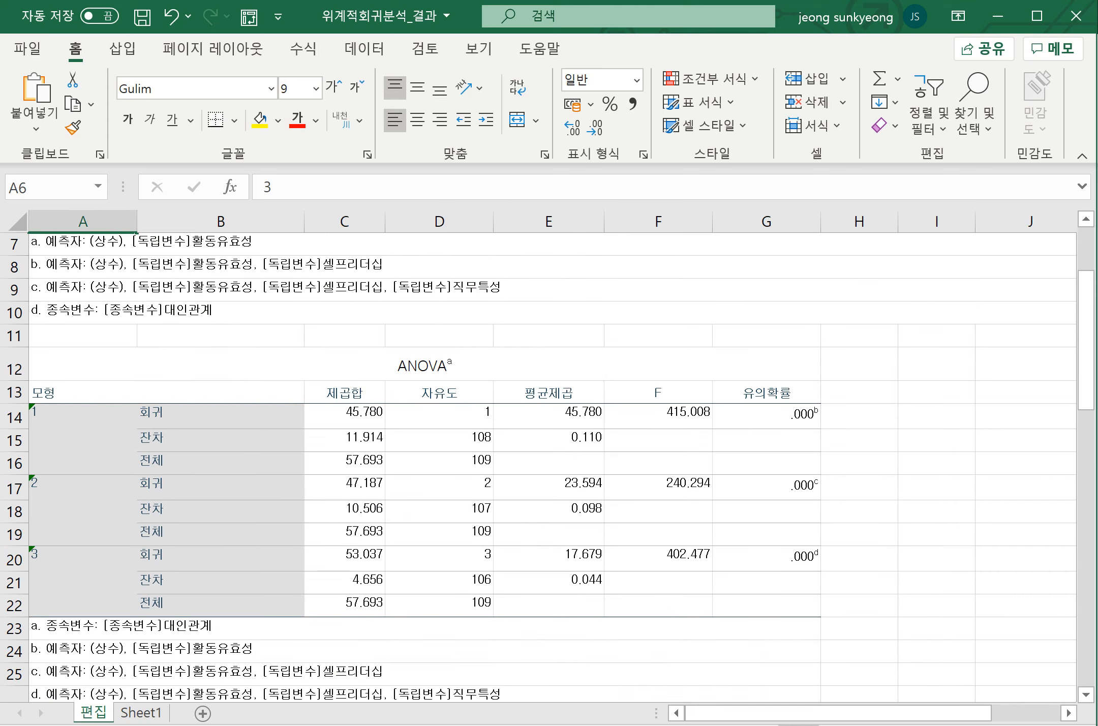
{"action": "left_click", "coordinate": [425, 365]}
{"action": "left_click", "coordinate": [657, 392]}
{"action": "left_click_drag", "start_coordinate": [657, 393], "coordinate": [766, 605]}
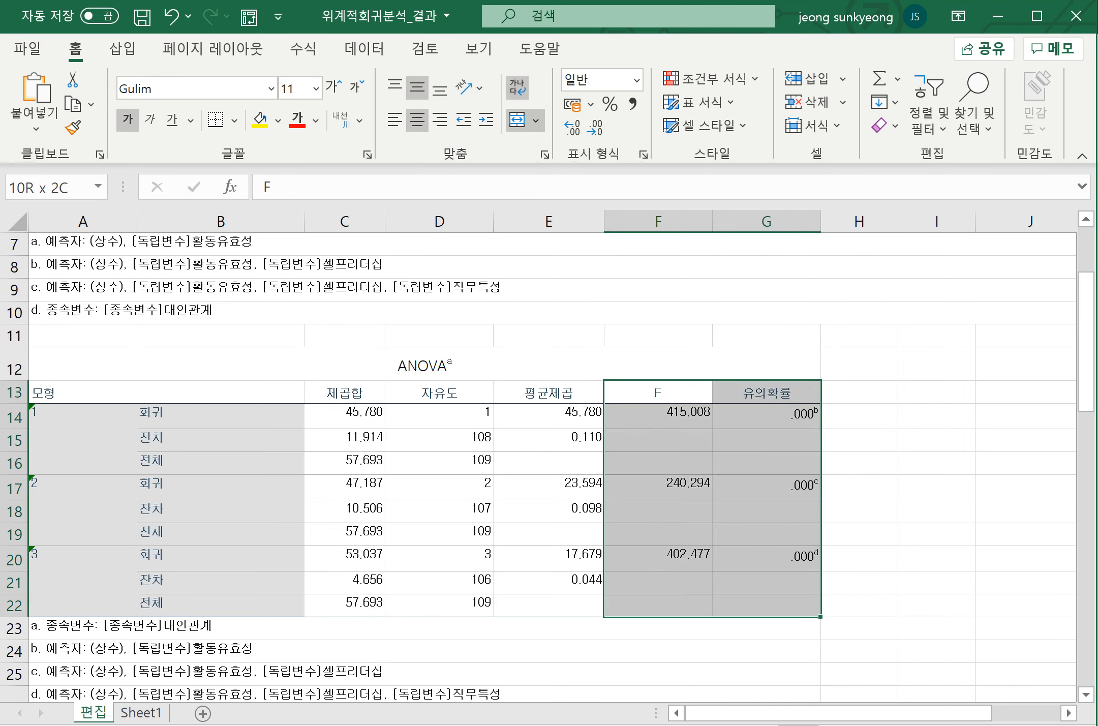
{"action": "key", "text": "ctrl+v"}
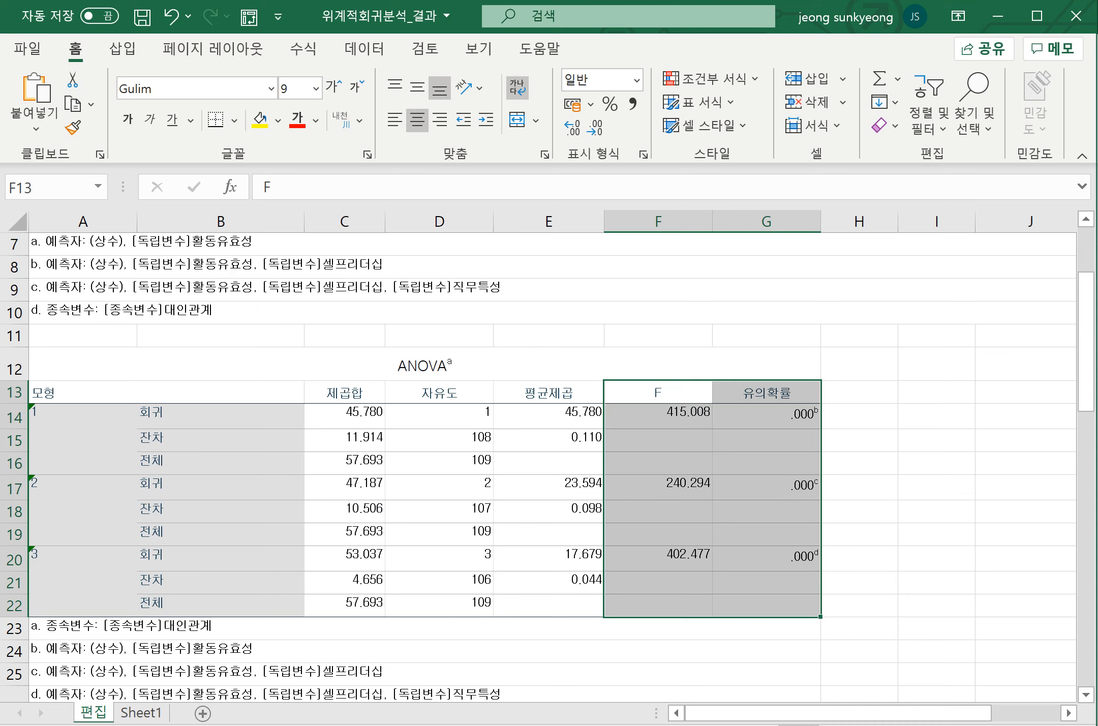
{"action": "left_click", "coordinate": [297, 120]}
{"action": "key", "text": "Down"}
{"action": "key", "text": "Down"}
{"action": "key", "text": "Down"}
{"action": "key", "text": "Down"}
{"action": "key", "text": "Down"}
{"action": "key", "text": "Down"}
{"action": "key", "text": "Down"}
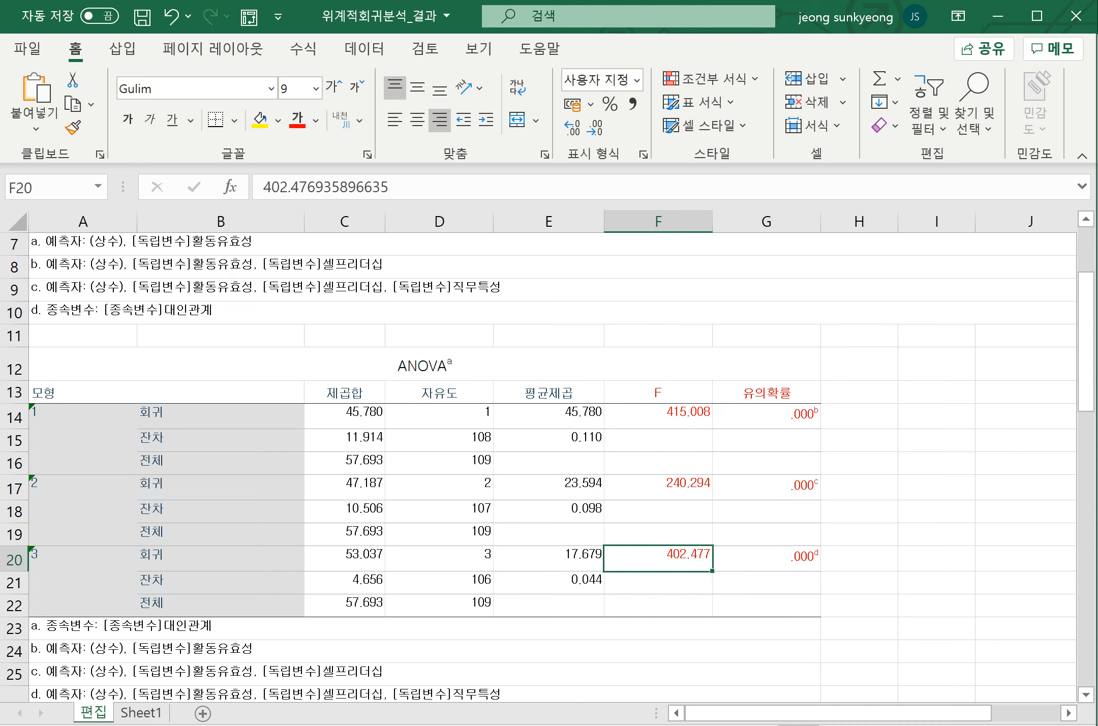
Examine the model 1 rows in the 계수 table and the empty cells beside models 1 and 2.
{"action": "scroll", "coordinate": [538, 467], "scroll_direction": "down", "scroll_amount": 4}
{"action": "scroll", "coordinate": [538, 467], "scroll_direction": "down", "scroll_amount": 2}
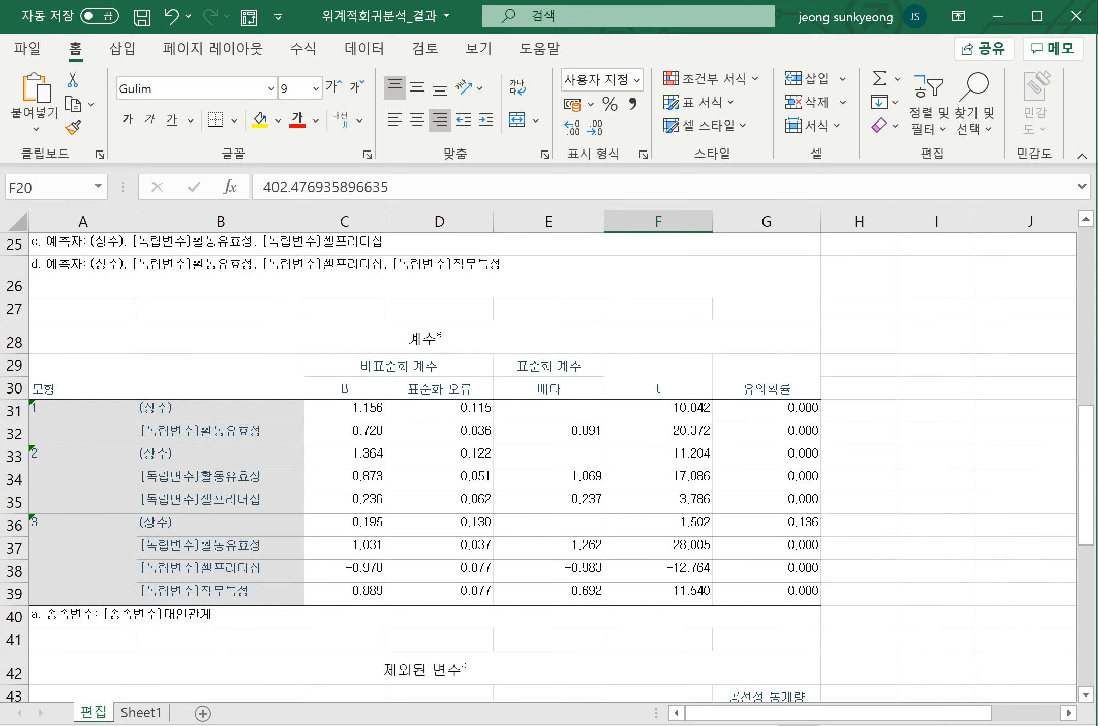
{"action": "left_click_drag", "start_coordinate": [83, 422], "coordinate": [770, 433]}
{"action": "left_click", "coordinate": [859, 456]}
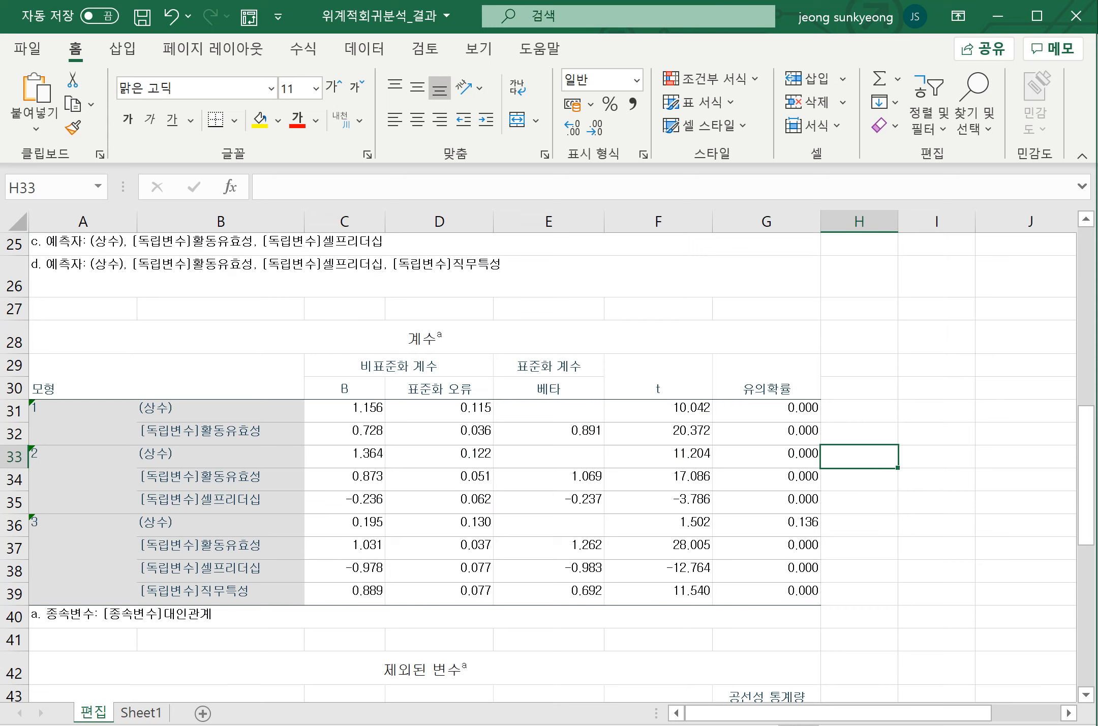
{"action": "left_click", "coordinate": [83, 422]}
{"action": "left_click", "coordinate": [859, 411]}
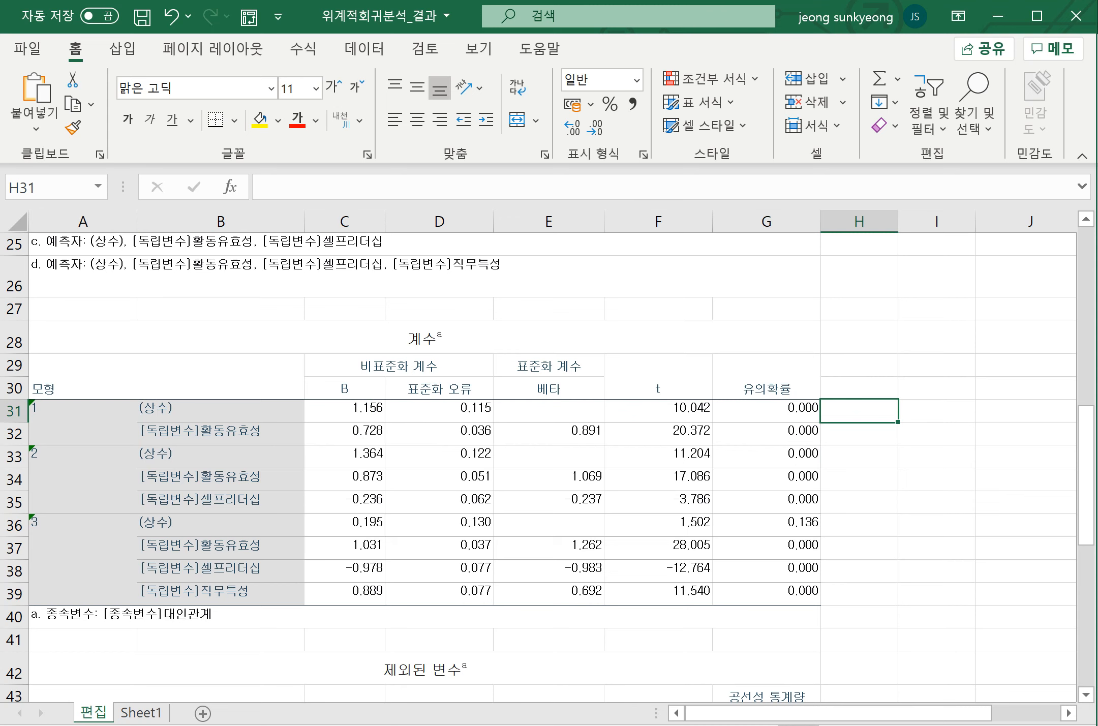
Review model 1's F and 유의확률 in the ANOVA table and the Durbin-Watson value in the 모형 요약 table.
{"action": "scroll", "coordinate": [552, 457], "scroll_direction": "up", "scroll_amount": 8}
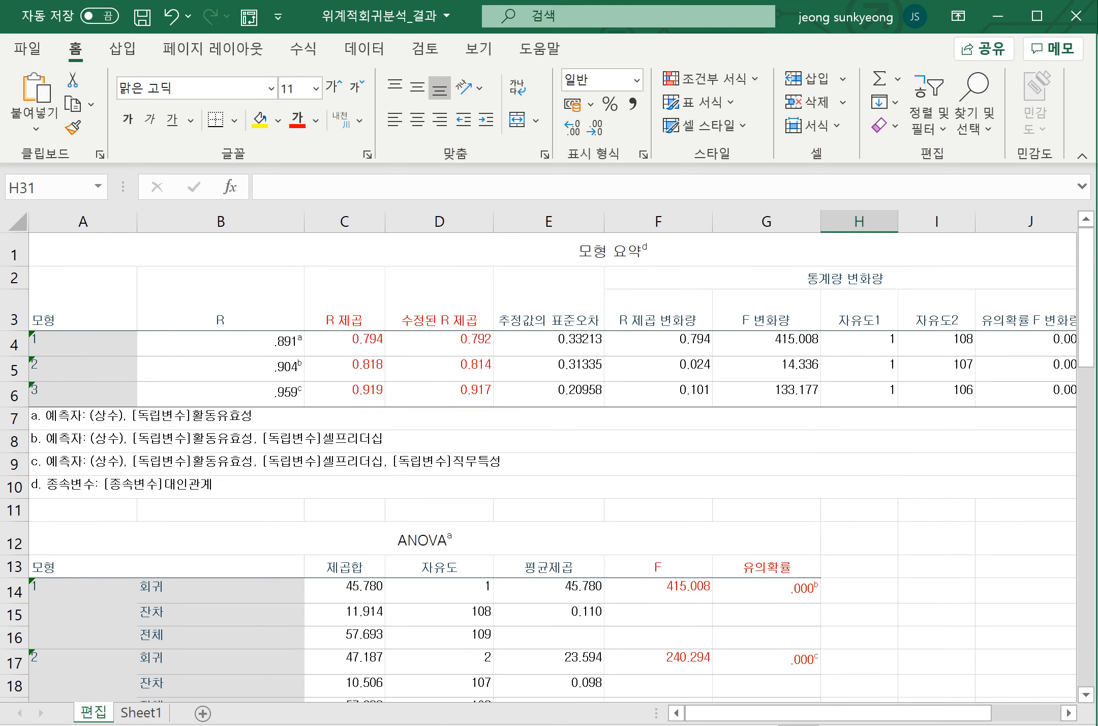
{"action": "left_click_drag", "start_coordinate": [658, 567], "coordinate": [767, 590]}
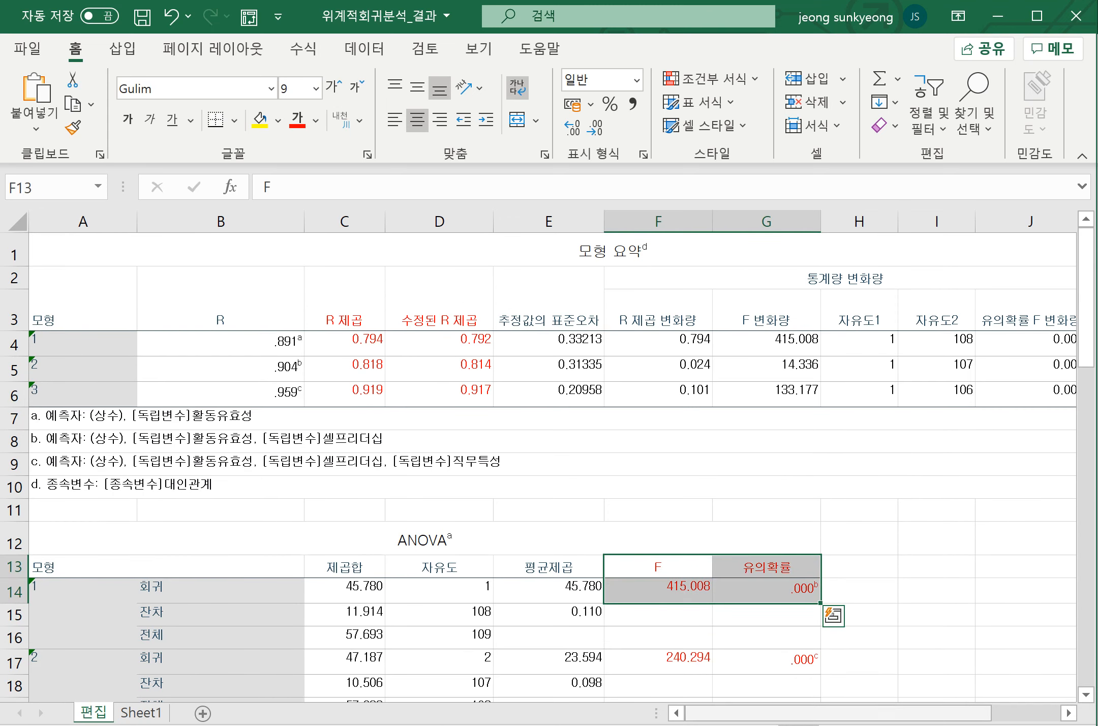
{"action": "scroll", "coordinate": [552, 457], "scroll_direction": "right", "scroll_amount": 2}
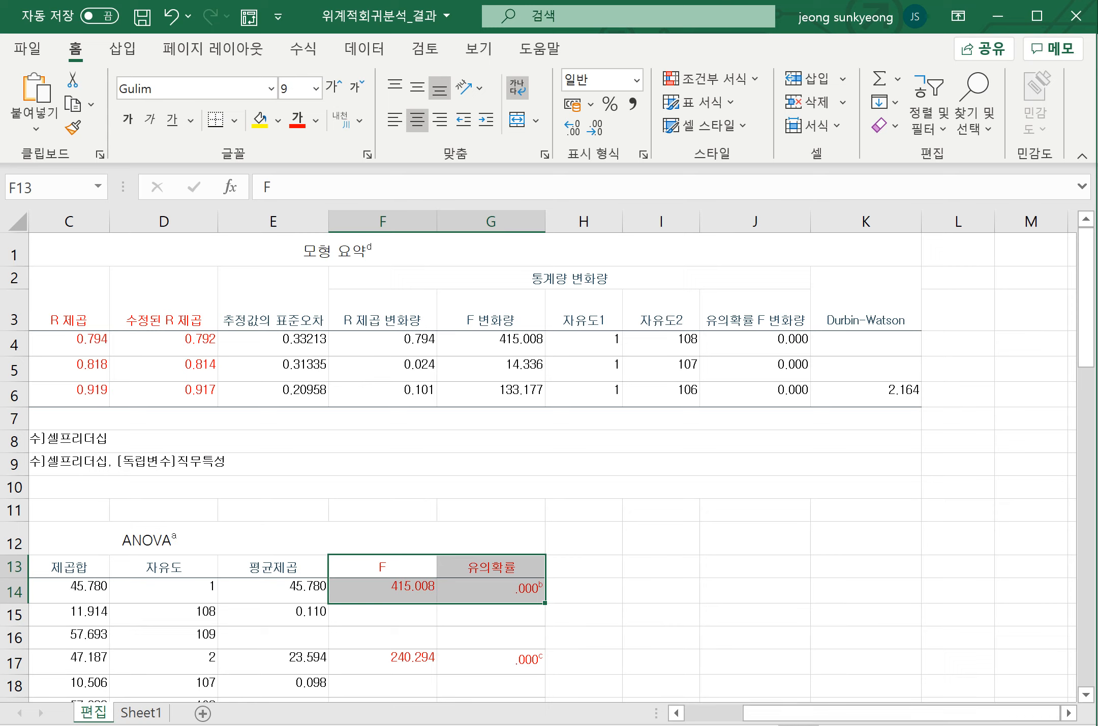
{"action": "left_click", "coordinate": [866, 310]}
{"action": "left_click", "coordinate": [865, 394]}
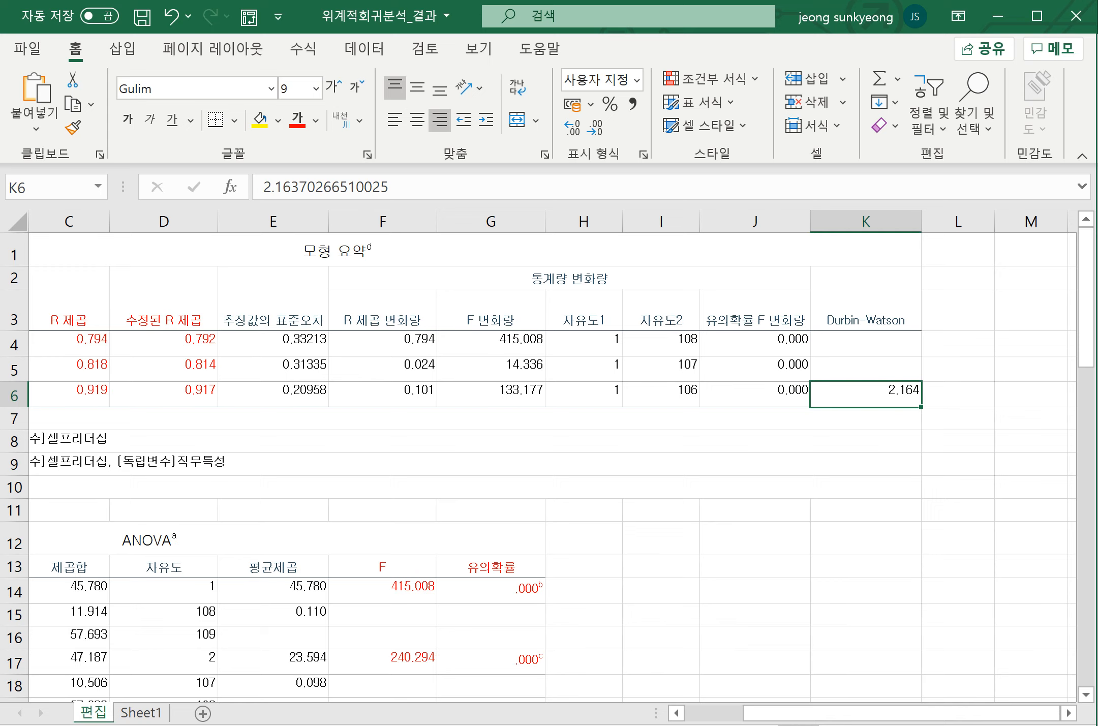
{"action": "left_click_drag", "start_coordinate": [901, 713], "coordinate": [836, 713]}
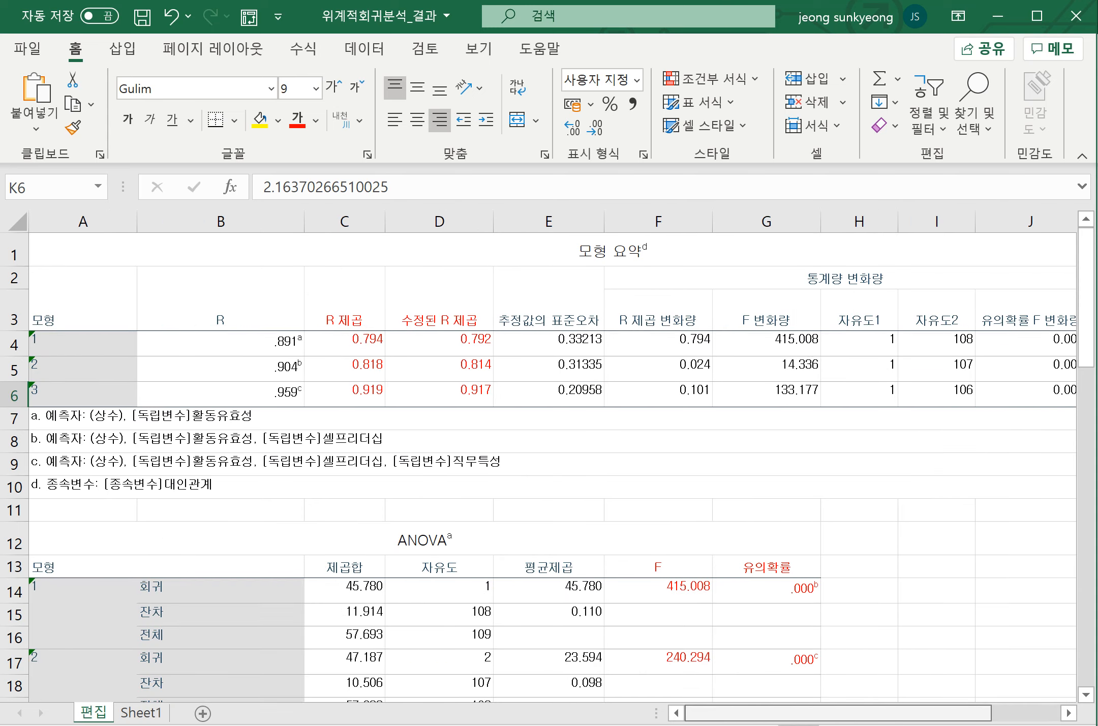
Compare the R 제곱 values of the three models and read predictor footnotes a to c under the 모형 요약 table.
{"action": "left_click", "coordinate": [14, 396]}
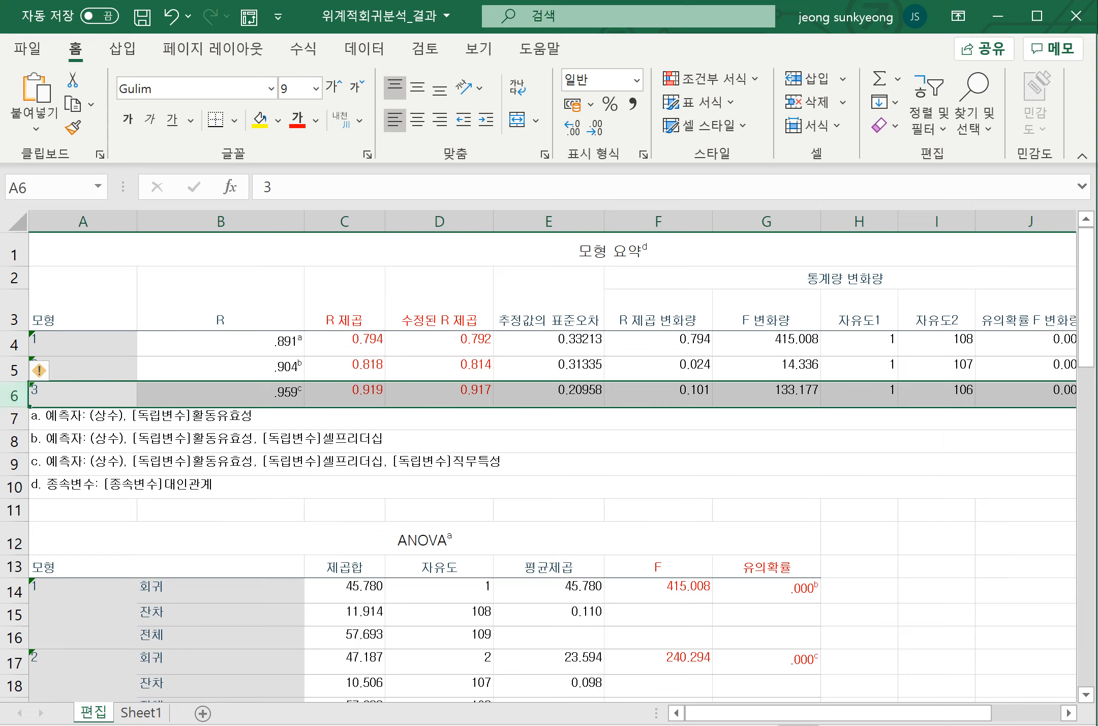
{"action": "left_click", "coordinate": [345, 344]}
{"action": "left_click", "coordinate": [344, 370]}
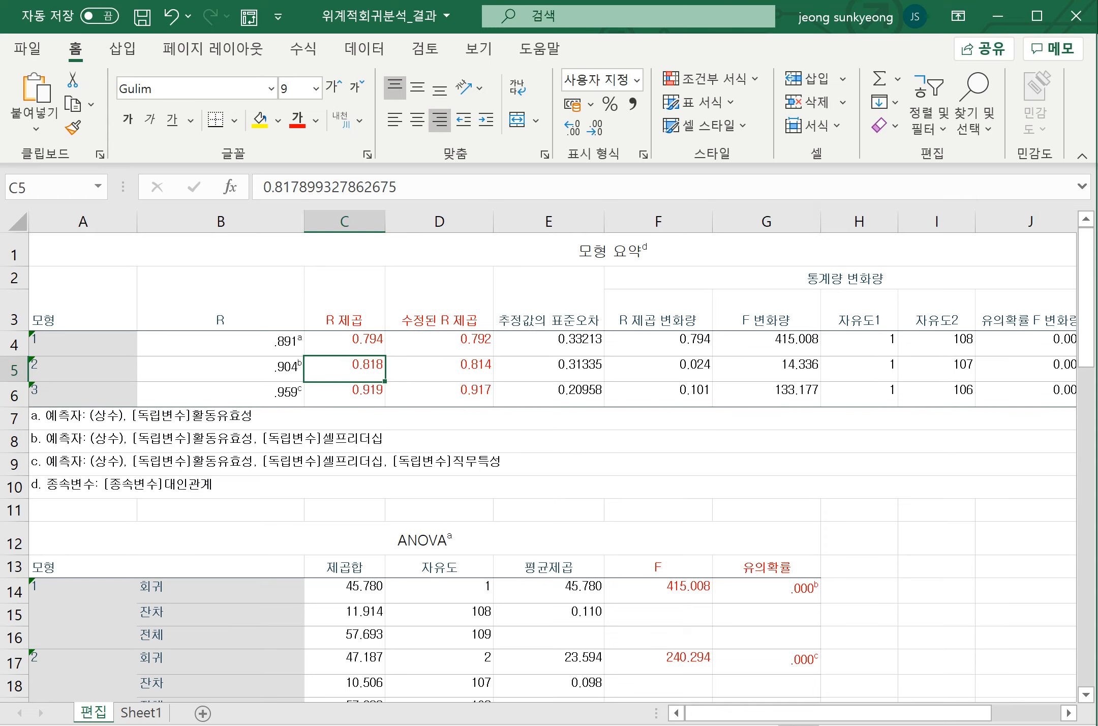
{"action": "left_click", "coordinate": [344, 344]}
{"action": "left_click", "coordinate": [345, 370]}
{"action": "left_click", "coordinate": [336, 487]}
{"action": "left_click", "coordinate": [553, 418]}
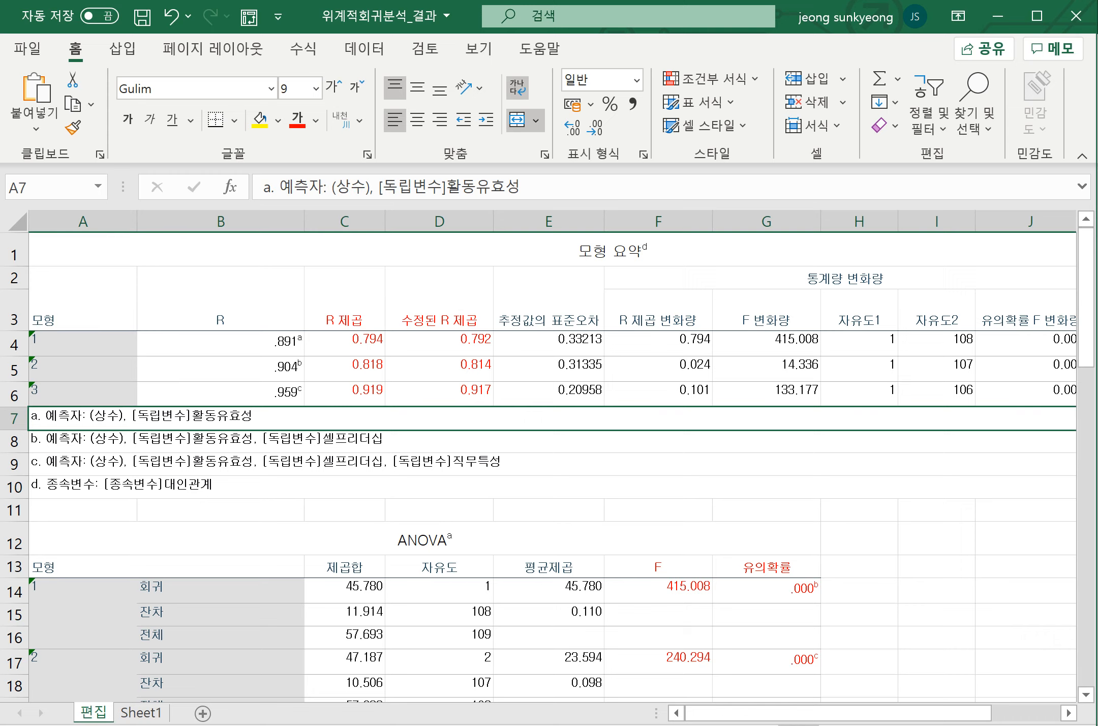
{"action": "left_click", "coordinate": [552, 441]}
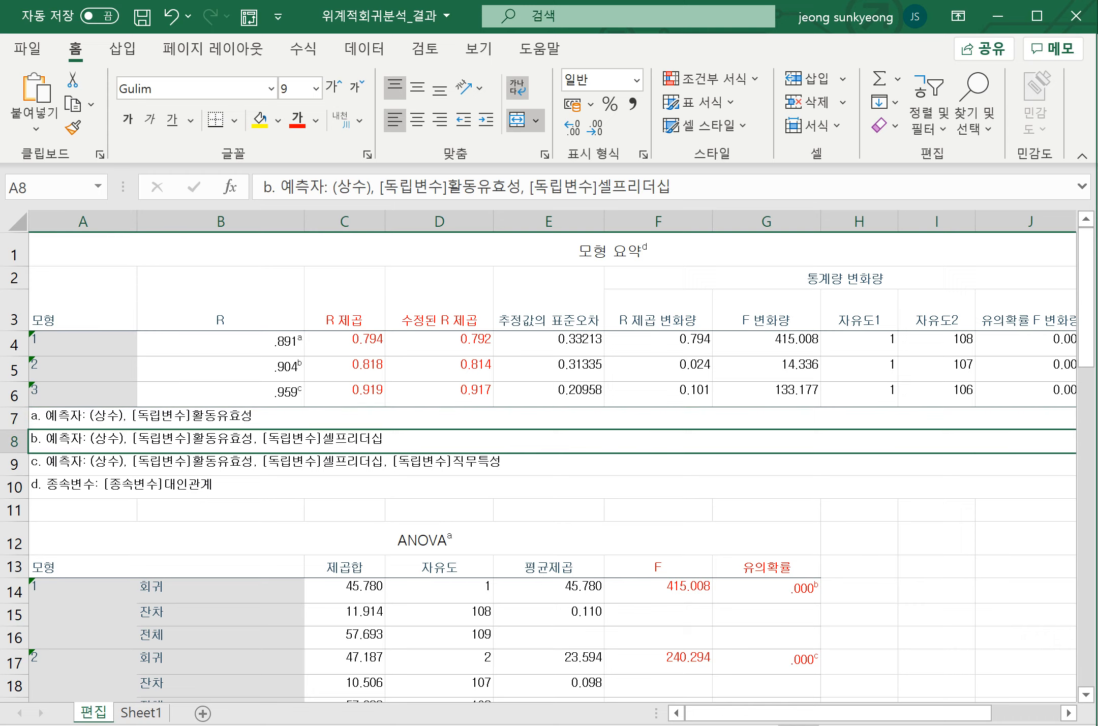
{"action": "left_click", "coordinate": [552, 464]}
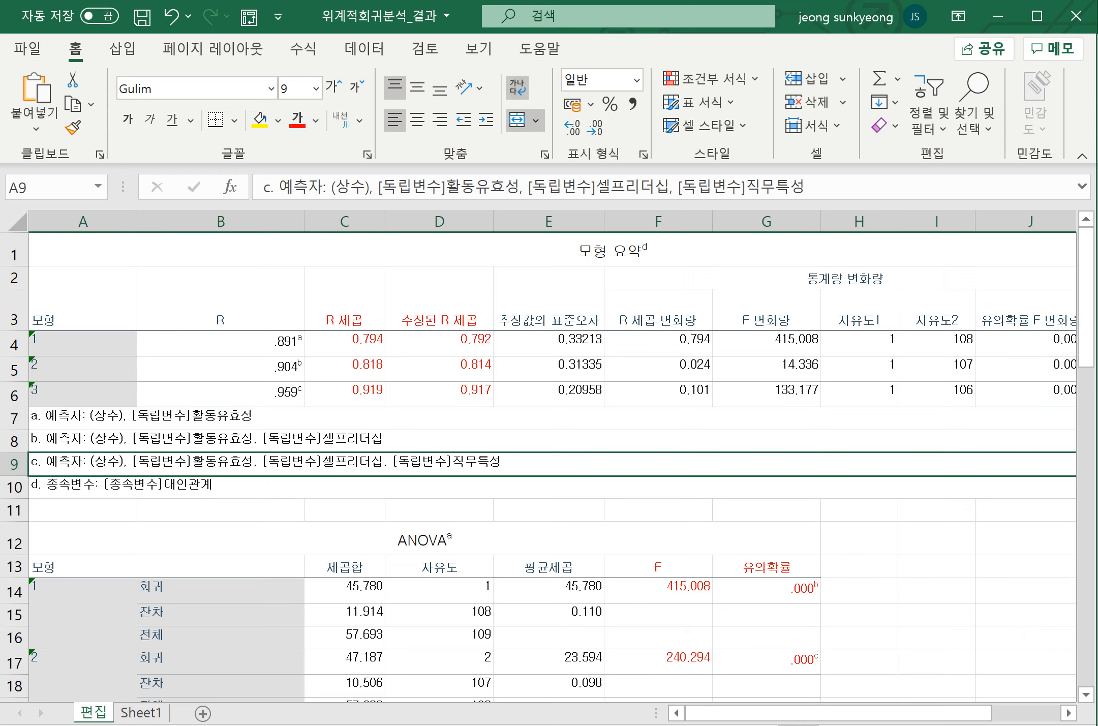
Look at the 중다회귀분석 diagram in PowerPoint, then return to the Excel workbook and glance over the 계수 table.
{"action": "key", "text": "alt+Tab"}
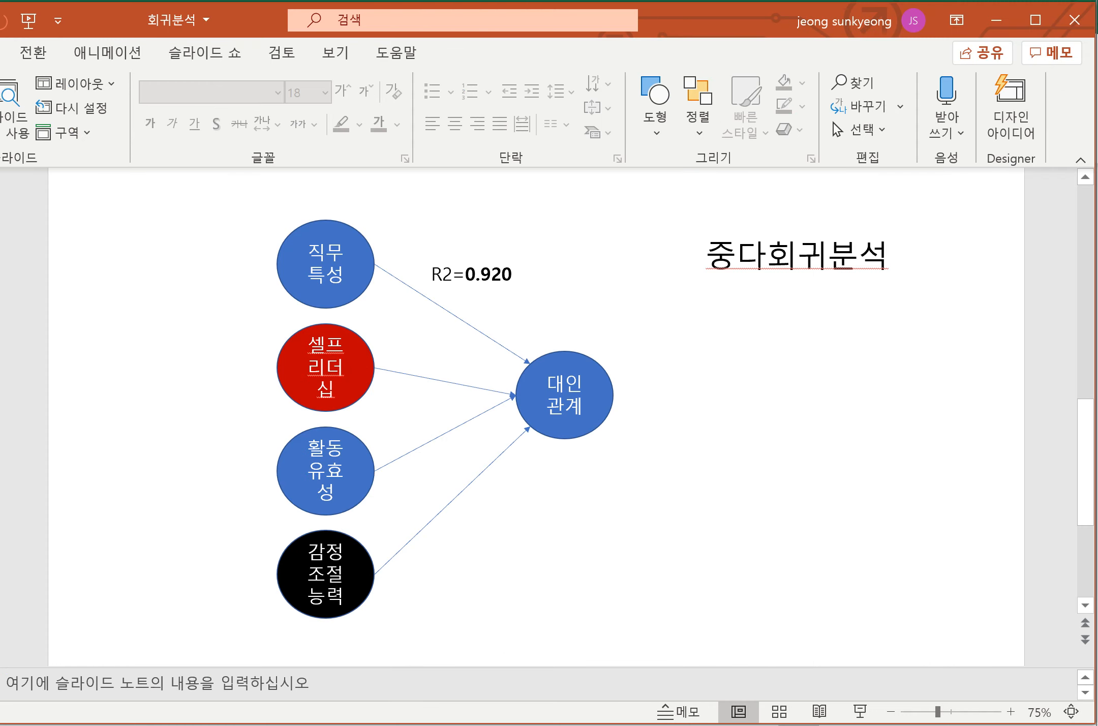
{"action": "left_click", "coordinate": [760, 725]}
{"action": "left_click", "coordinate": [860, 676]}
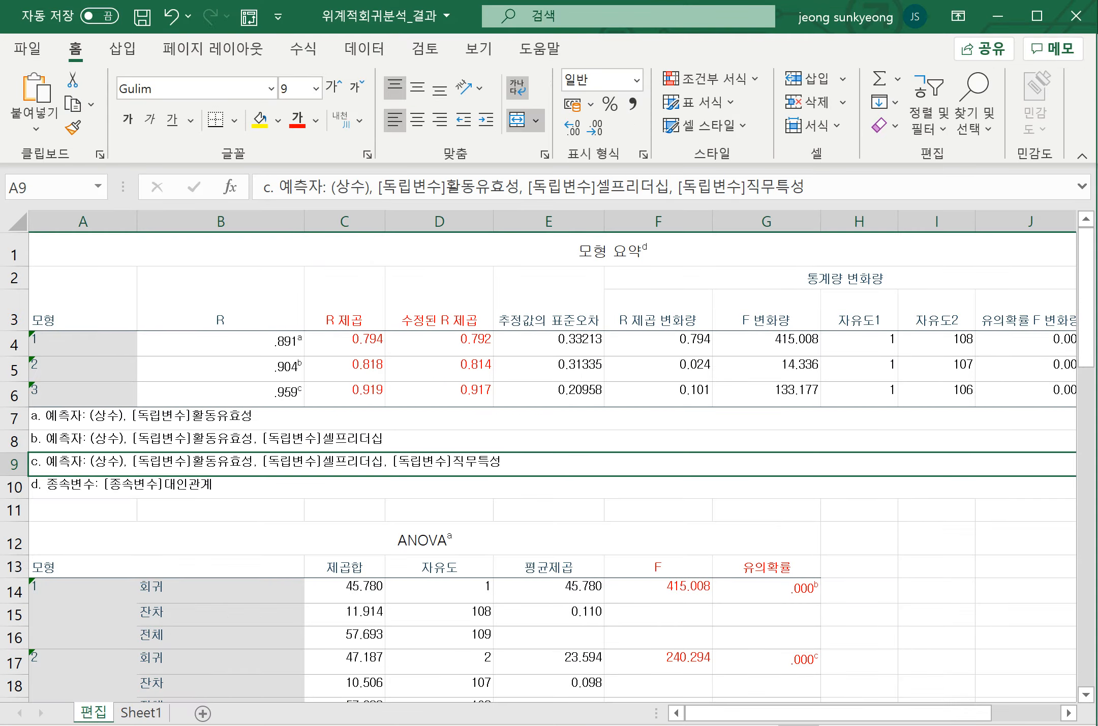
{"action": "scroll", "coordinate": [552, 467], "scroll_direction": "down", "scroll_amount": 6}
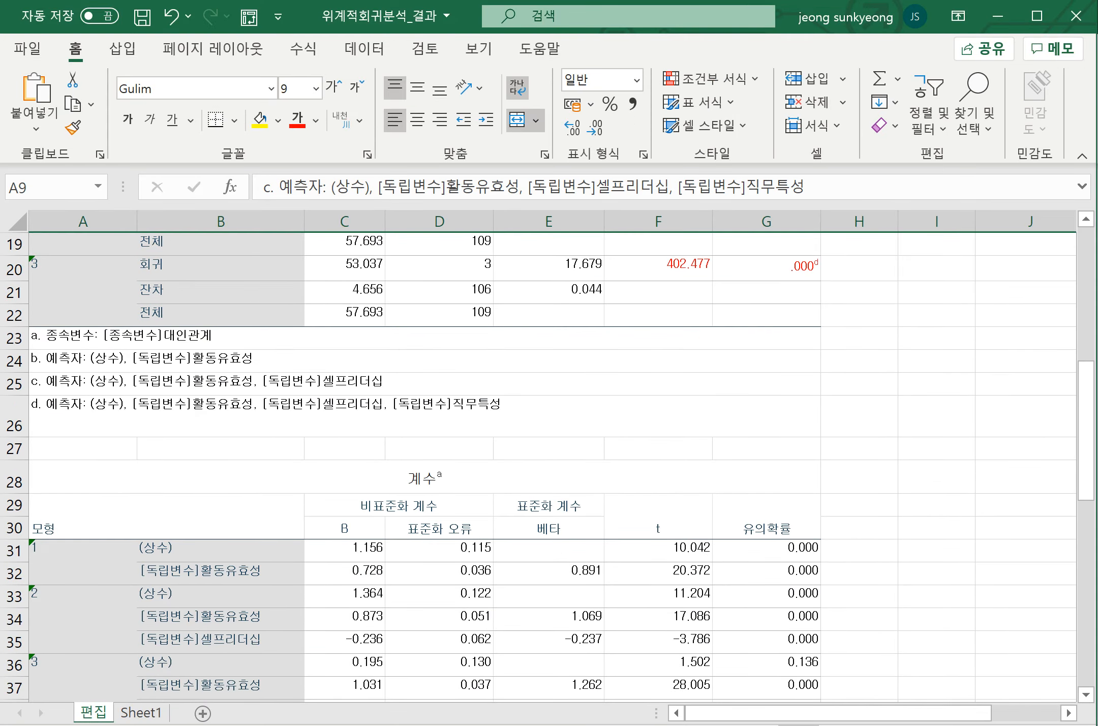
{"action": "scroll", "coordinate": [552, 467], "scroll_direction": "up", "scroll_amount": 6}
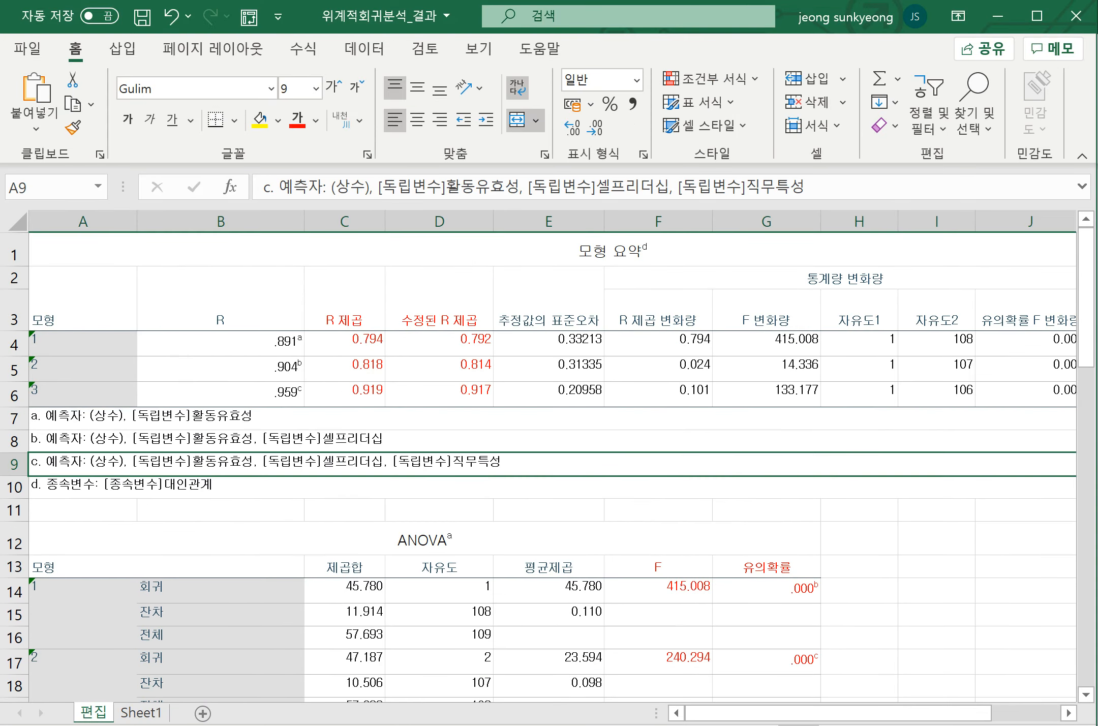
Copy the R 제곱 and 수정된 R 제곱 columns from the 모형 요약 table into the Notepad file and remove the gap before the headings.
{"action": "left_click_drag", "start_coordinate": [344, 300], "coordinate": [439, 394]}
{"action": "key", "text": "ctrl+c"}
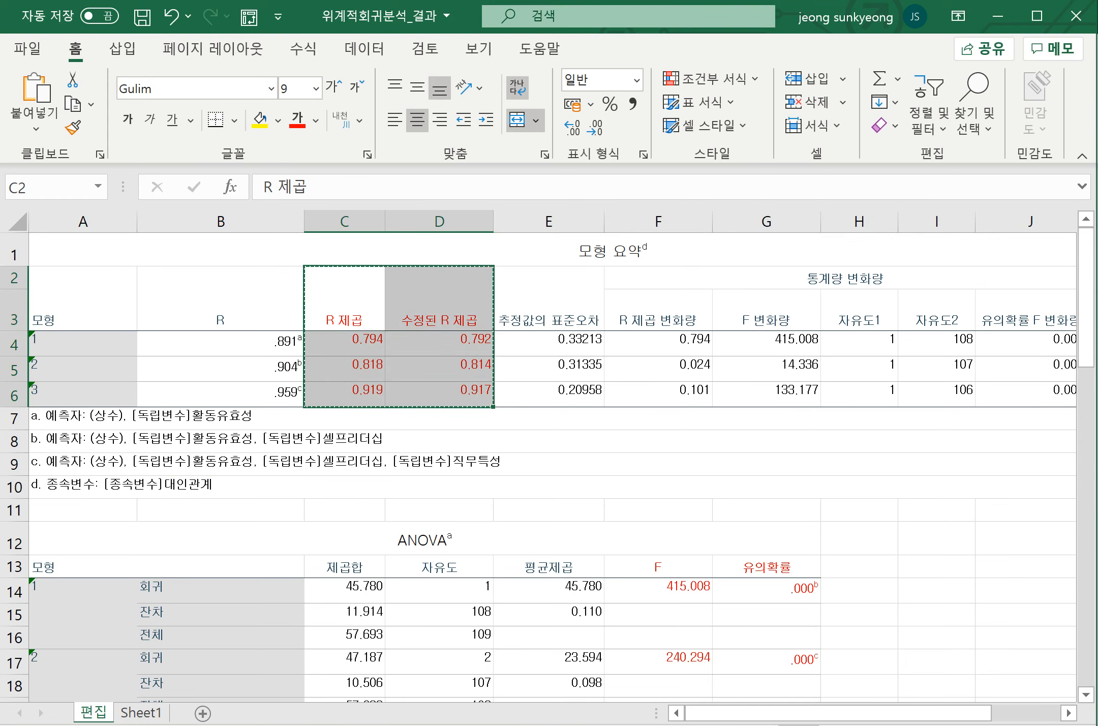
{"action": "key", "text": "alt+Tab"}
{"action": "key", "text": "ctrl+v"}
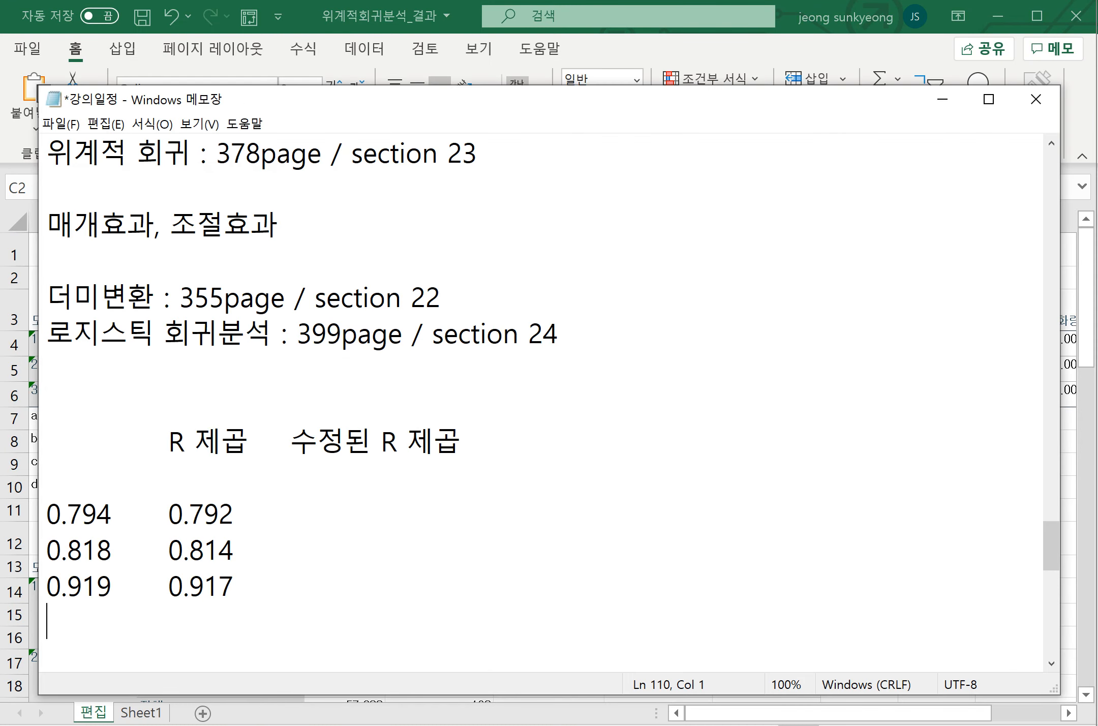
{"action": "left_click_drag", "start_coordinate": [167, 441], "coordinate": [47, 442]}
{"action": "key", "text": "Delete"}
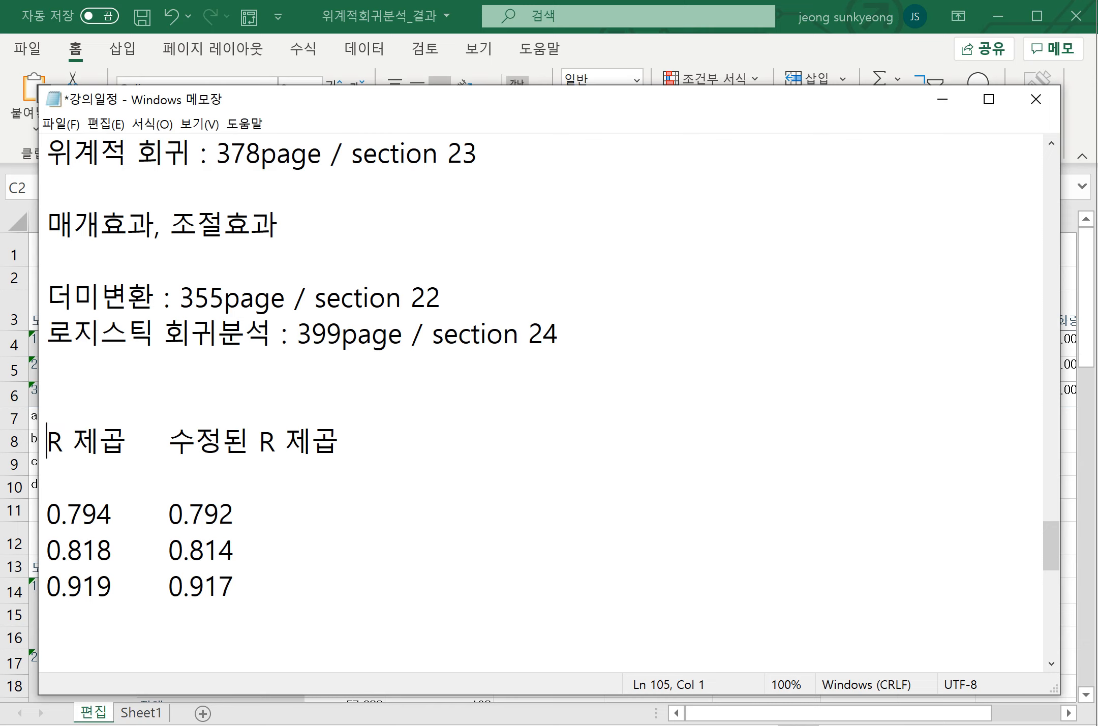
Move the first pair of values beside the headings so the line reads R 제곱=0.794 and 수정된 R 제곱=0.792.
{"action": "left_click_drag", "start_coordinate": [111, 513], "coordinate": [46, 514]}
{"action": "key", "text": "Delete"}
{"action": "left_click", "coordinate": [127, 442]}
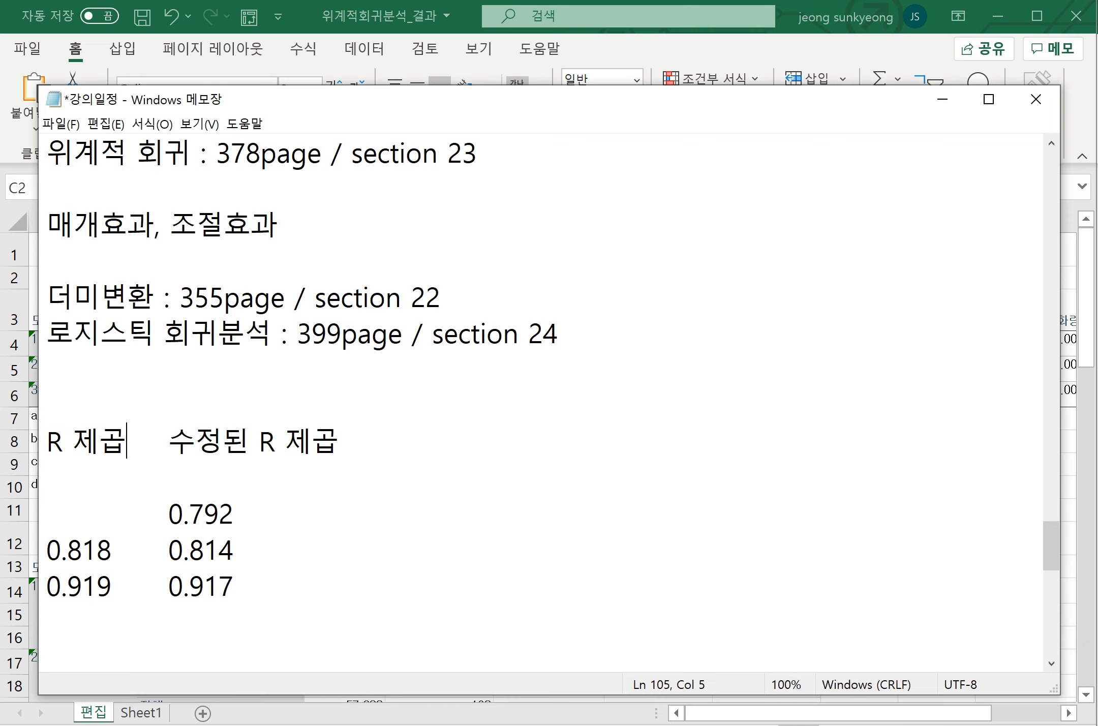
{"action": "type", "text": "="}
{"action": "key", "text": "ctrl+v"}
{"action": "left_click", "coordinate": [225, 514]}
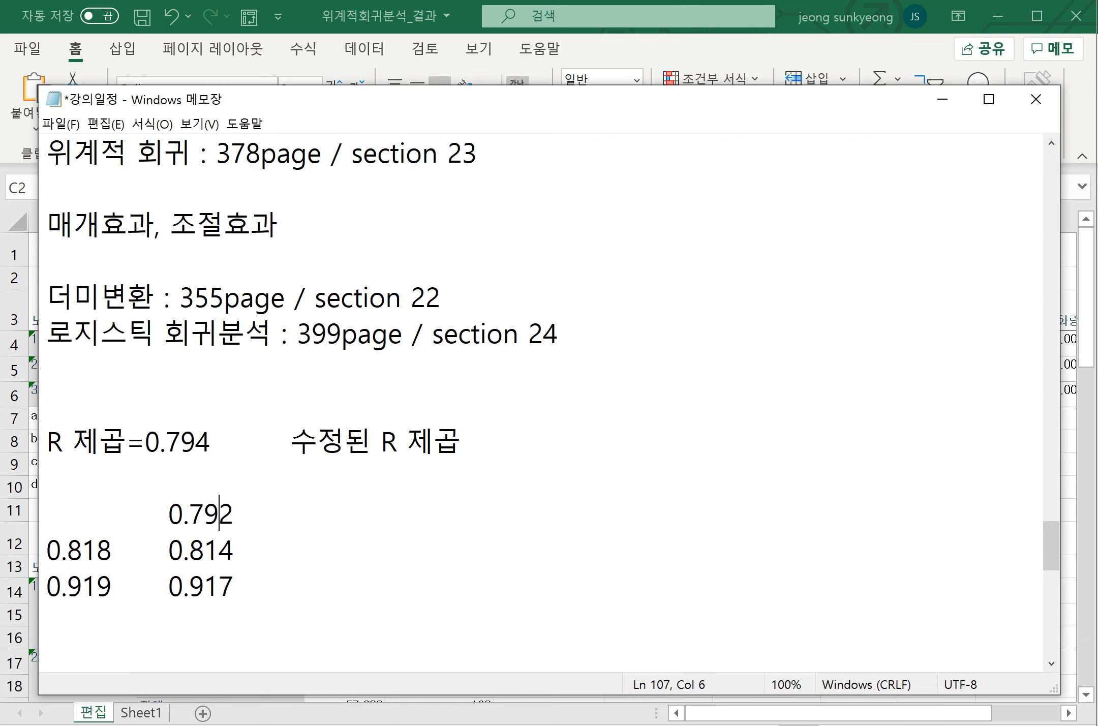
{"action": "left_click_drag", "start_coordinate": [235, 513], "coordinate": [169, 514]}
{"action": "key", "text": "ctrl+x"}
{"action": "left_click", "coordinate": [460, 441]}
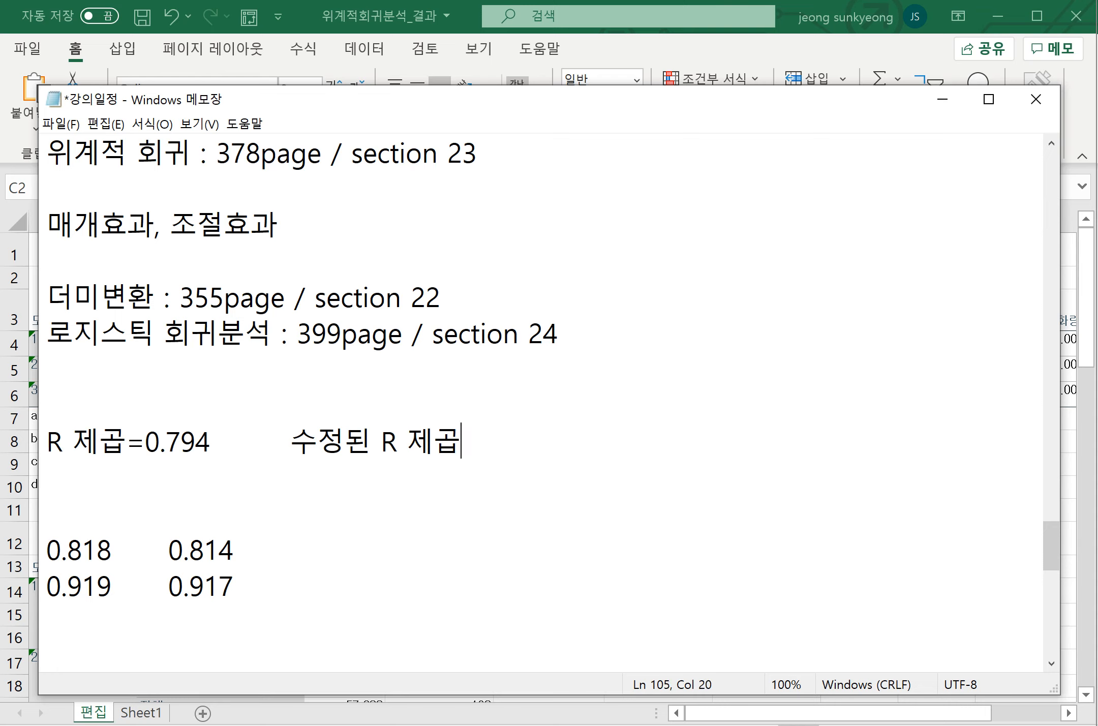
{"action": "type", "text": "="}
{"action": "key", "text": "ctrl+v"}
Duplicate the completed model 1 line onto the empty line directly below it.
{"action": "key", "text": "shift+Down"}
{"action": "key", "text": "shift+Up"}
{"action": "key", "text": "shift+Home"}
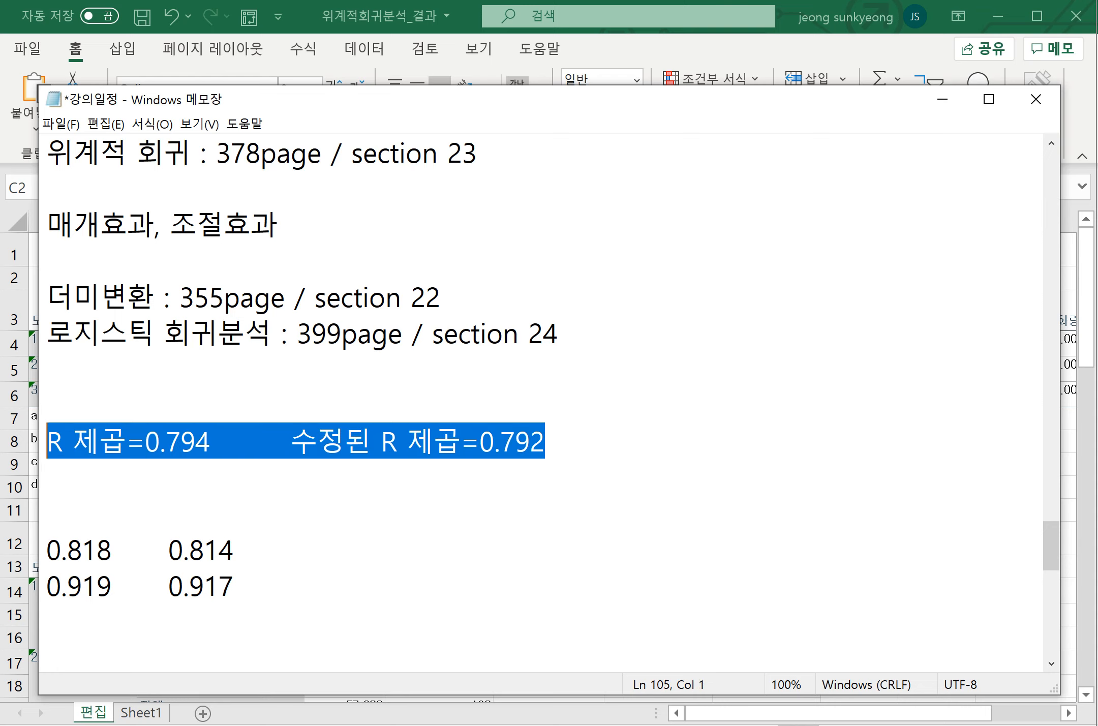
{"action": "key", "text": "ctrl+c"}
{"action": "key", "text": "Down"}
{"action": "key", "text": "Down"}
{"action": "key", "text": "Up"}
{"action": "key", "text": "ctrl+v"}
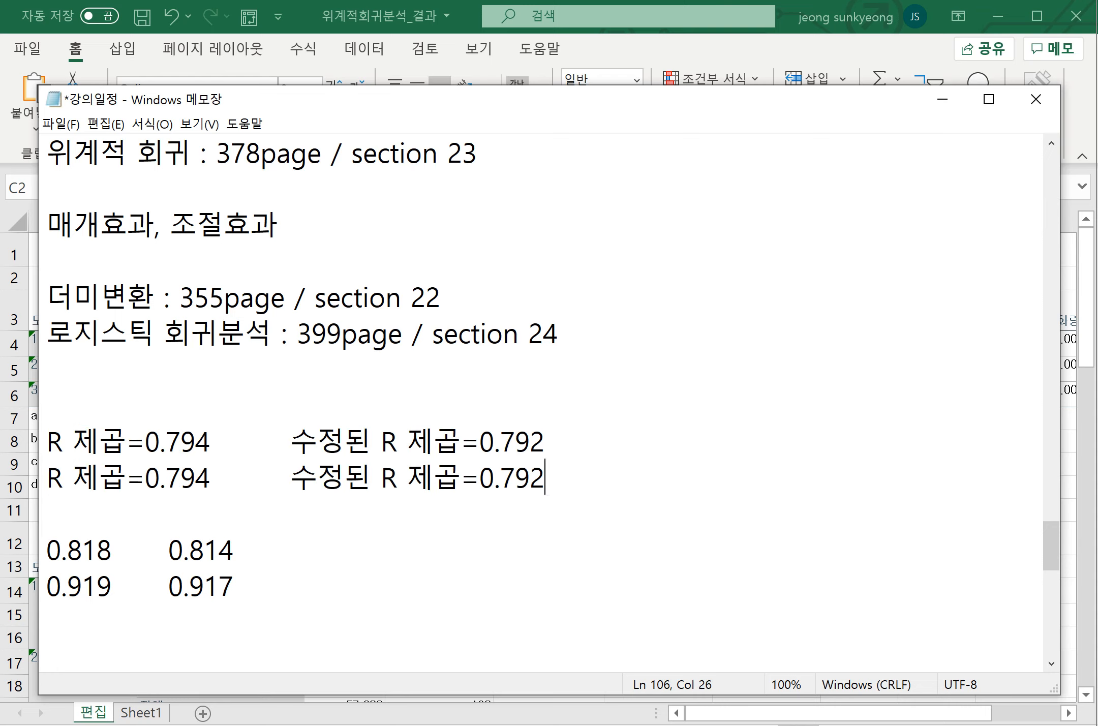
Replace the second line's R 제곱 with 0.818 and its 수정된 R 제곱 with 0.814, moving both from the pasted values.
{"action": "left_click_drag", "start_coordinate": [111, 550], "coordinate": [46, 551]}
{"action": "key", "text": "ctrl+x"}
{"action": "left_click_drag", "start_coordinate": [210, 479], "coordinate": [145, 479]}
{"action": "key", "text": "ctrl+v"}
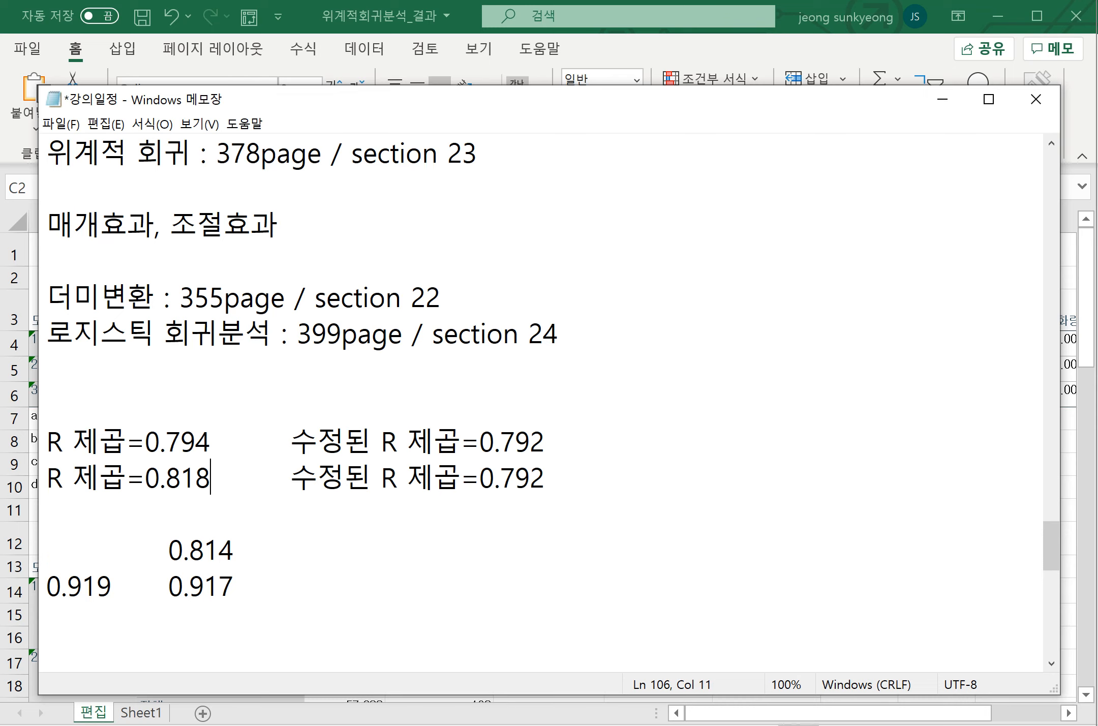
{"action": "left_click_drag", "start_coordinate": [235, 551], "coordinate": [168, 550]}
{"action": "key", "text": "ctrl+x"}
{"action": "left_click", "coordinate": [545, 479]}
{"action": "left_click_drag", "start_coordinate": [545, 479], "coordinate": [479, 479]}
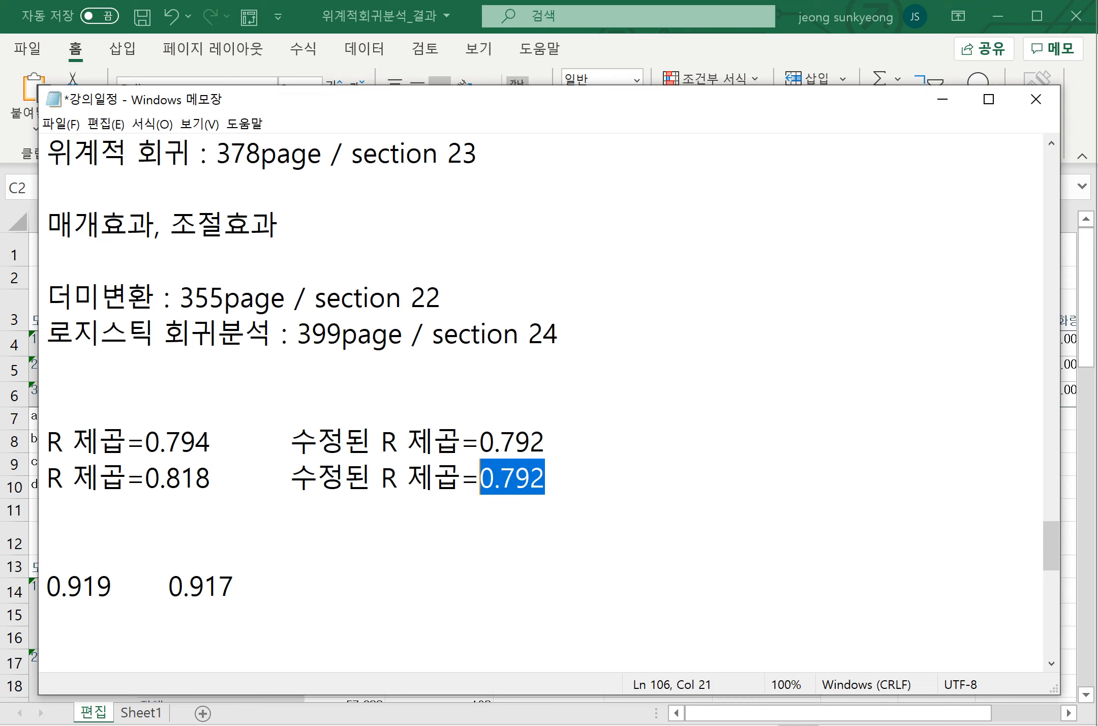
{"action": "key", "text": "ctrl+v"}
Duplicate the second line below it and replace its values with R 제곱=0.919 and 수정된 R 제곱=0.917 from the pasted values.
{"action": "key", "text": "shift+Home"}
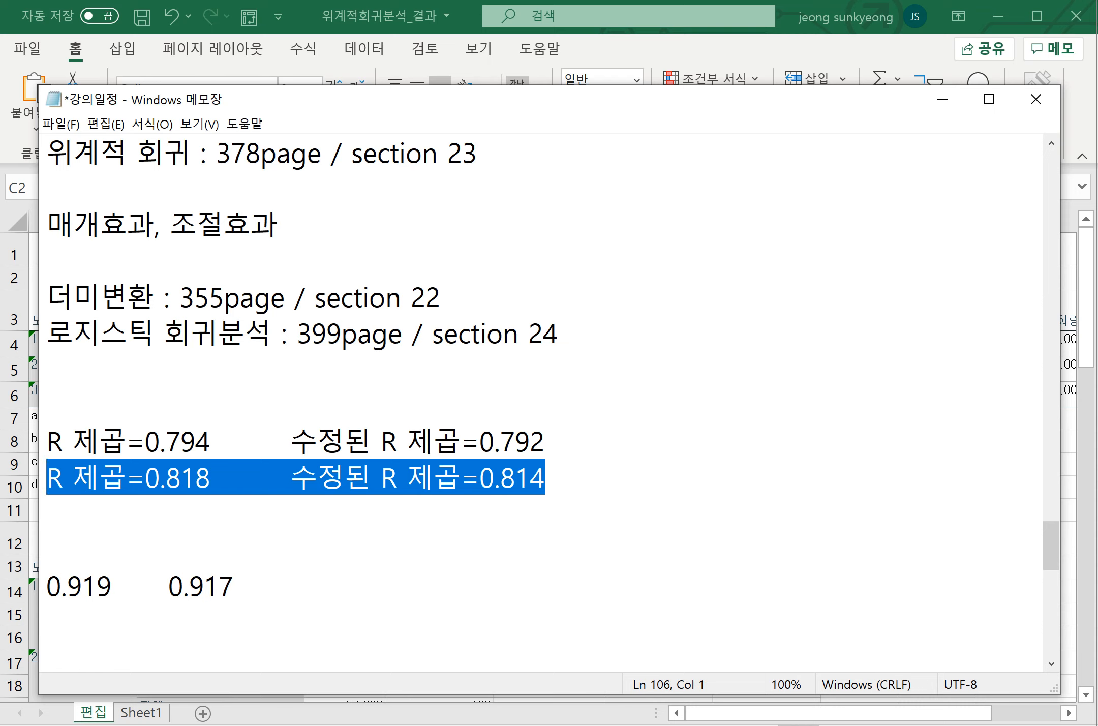
{"action": "key", "text": "ctrl+c"}
{"action": "left_click", "coordinate": [47, 514]}
{"action": "key", "text": "ctrl+v"}
{"action": "left_click_drag", "start_coordinate": [111, 586], "coordinate": [47, 587]}
{"action": "key", "text": "ctrl+x"}
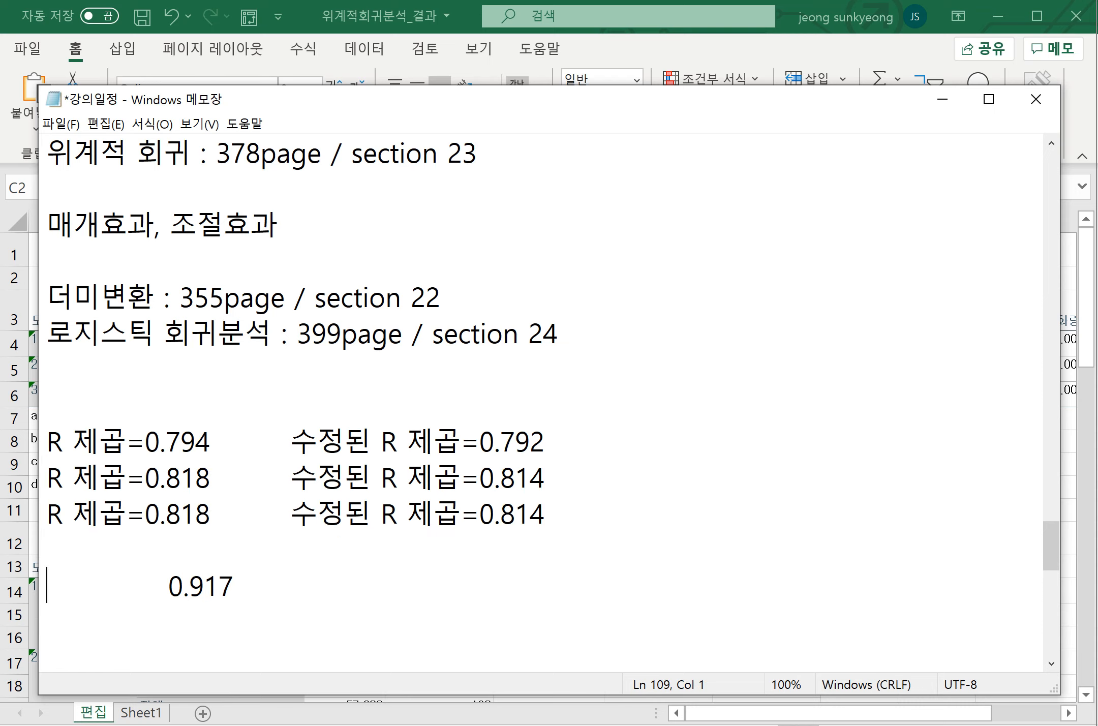
{"action": "left_click_drag", "start_coordinate": [211, 514], "coordinate": [144, 514]}
{"action": "key", "text": "ctrl+v"}
{"action": "left_click_drag", "start_coordinate": [235, 586], "coordinate": [168, 586]}
{"action": "key", "text": "ctrl+x"}
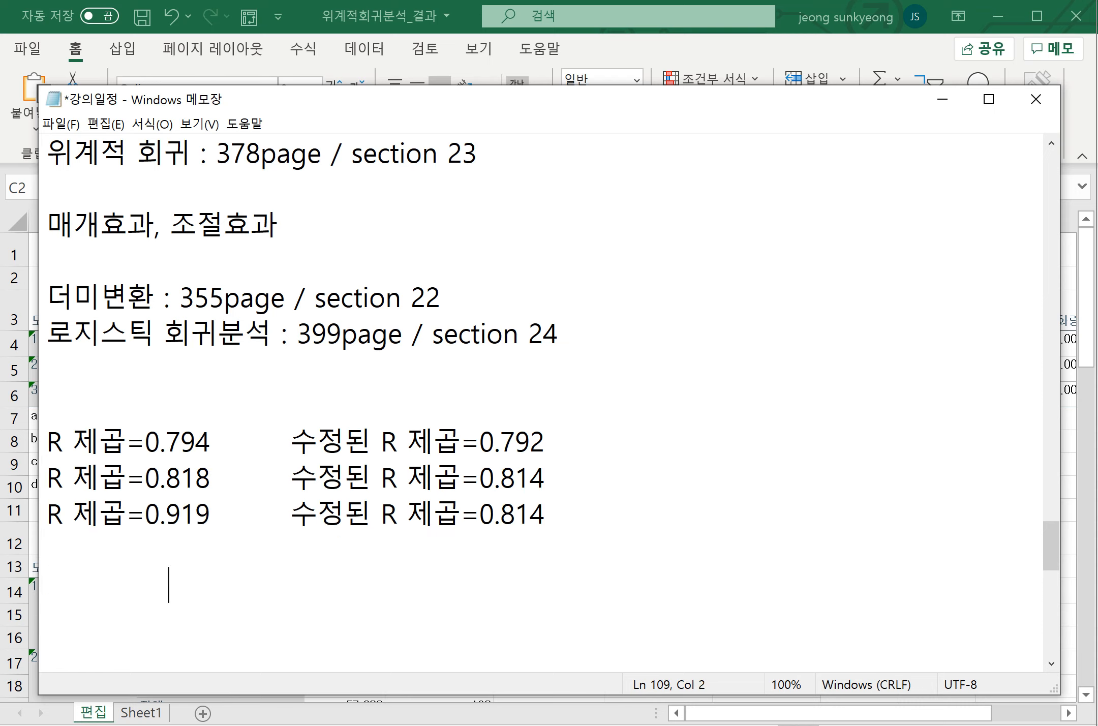
{"action": "left_click_drag", "start_coordinate": [545, 514], "coordinate": [479, 514]}
{"action": "key", "text": "ctrl+v"}
Copy the F column for all three models from the Excel ANOVA table and paste it below the R 제곱 lines in Notepad.
{"action": "left_click", "coordinate": [759, 725]}
{"action": "left_click", "coordinate": [859, 679]}
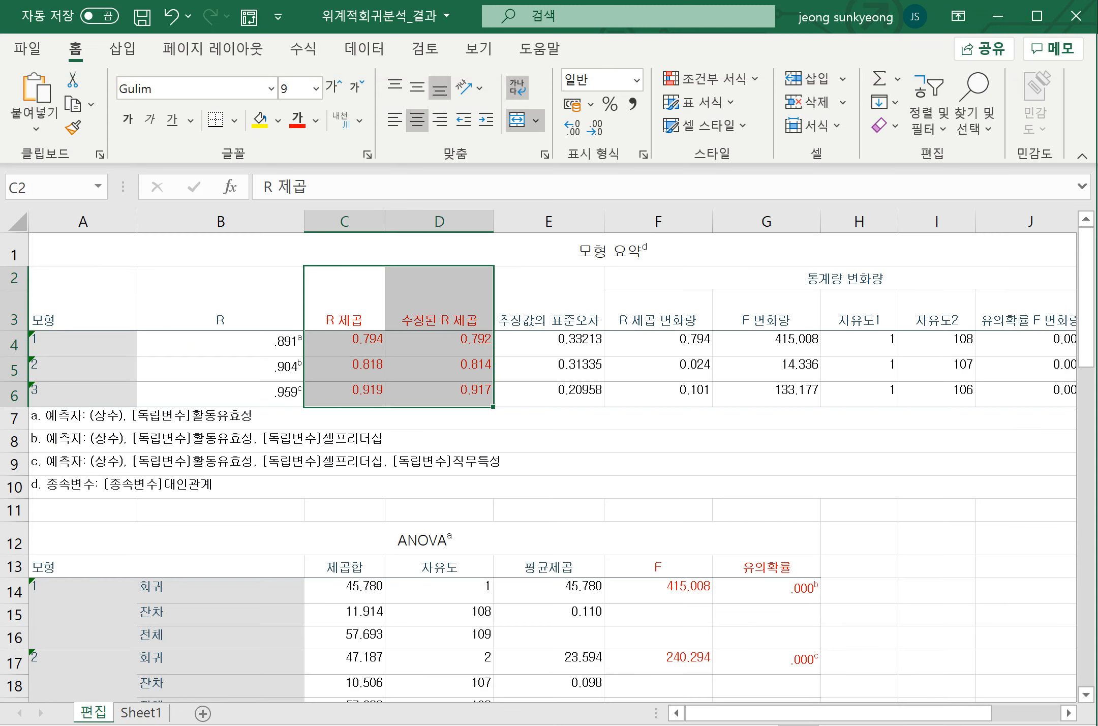
{"action": "scroll", "coordinate": [549, 407], "scroll_direction": "down", "scroll_amount": 3}
{"action": "left_click_drag", "start_coordinate": [658, 324], "coordinate": [658, 536]}
{"action": "key", "text": "ctrl+c"}
{"action": "key", "text": "alt+Tab"}
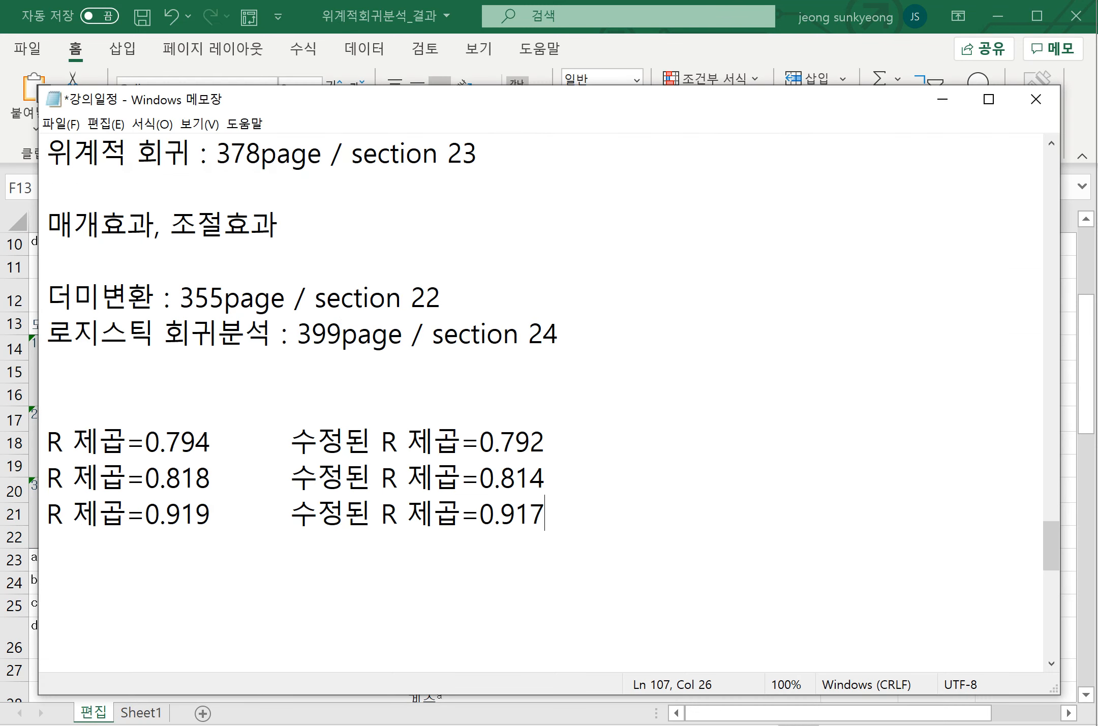
{"action": "key", "text": "Return"}
{"action": "key", "text": "Return"}
{"action": "key", "text": "Tab"}
{"action": "key", "text": "shift+Left"}
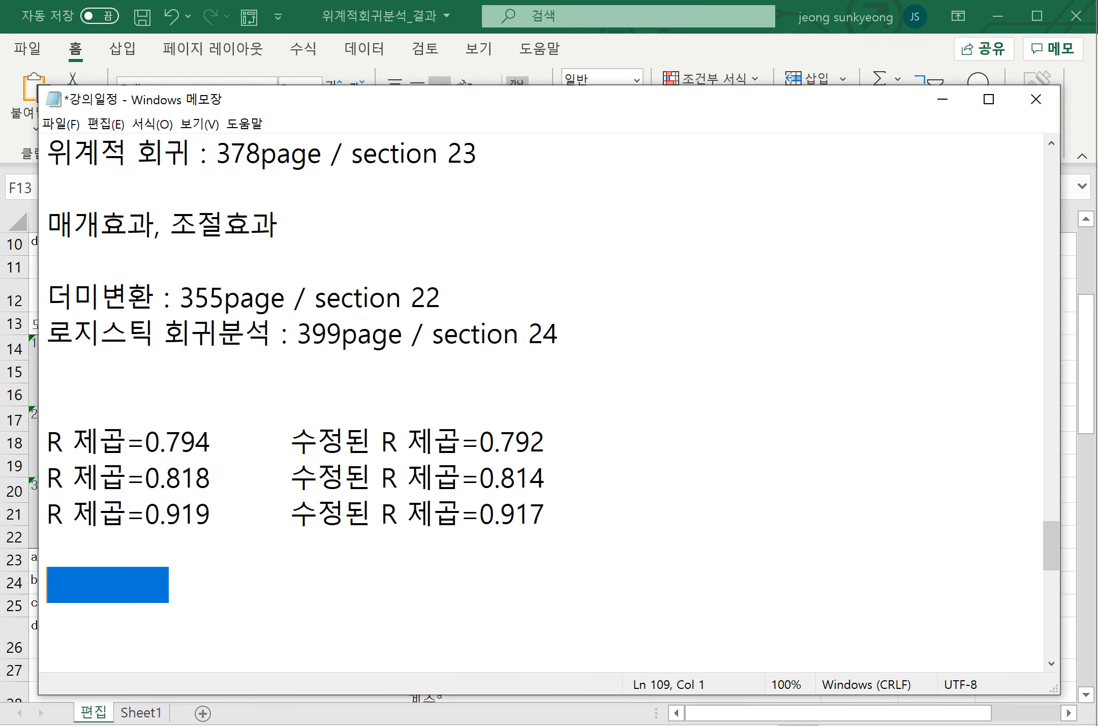
{"action": "key", "text": "ctrl+v"}
Join the F heading with its first value and complete the entry as F(p)=415.008(.000).
{"action": "scroll", "coordinate": [540, 402], "scroll_direction": "up", "scroll_amount": 1}
{"action": "left_click", "coordinate": [47, 405]}
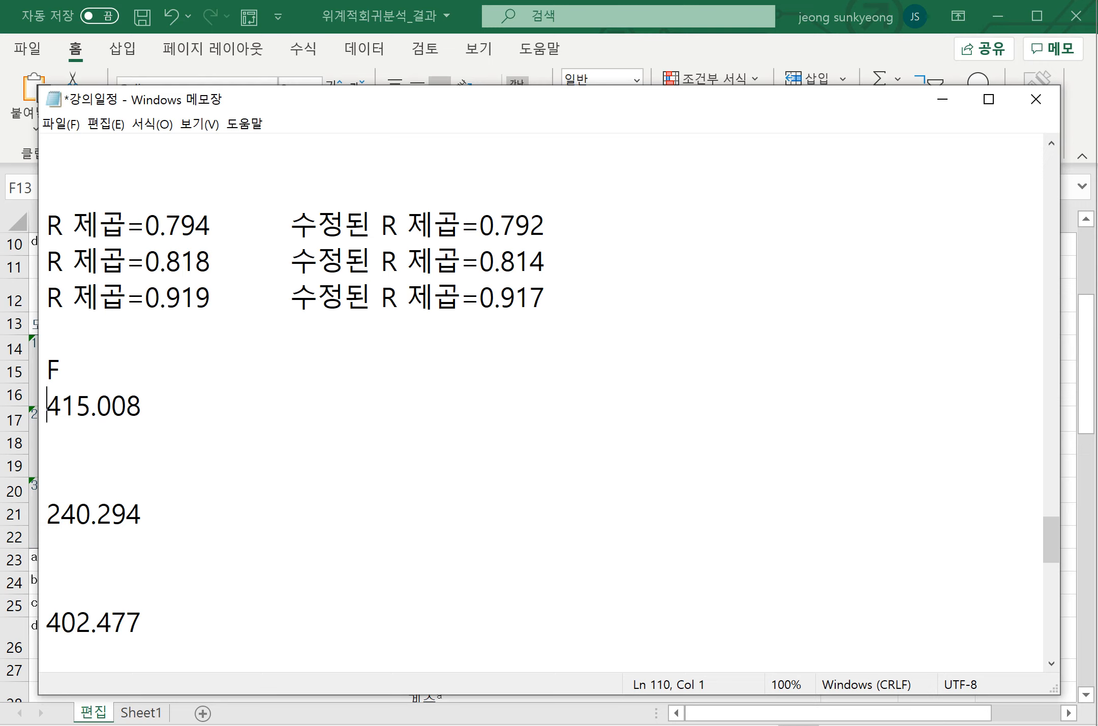
{"action": "key", "text": "BackSpace"}
{"action": "type", "text": "=415.008"}
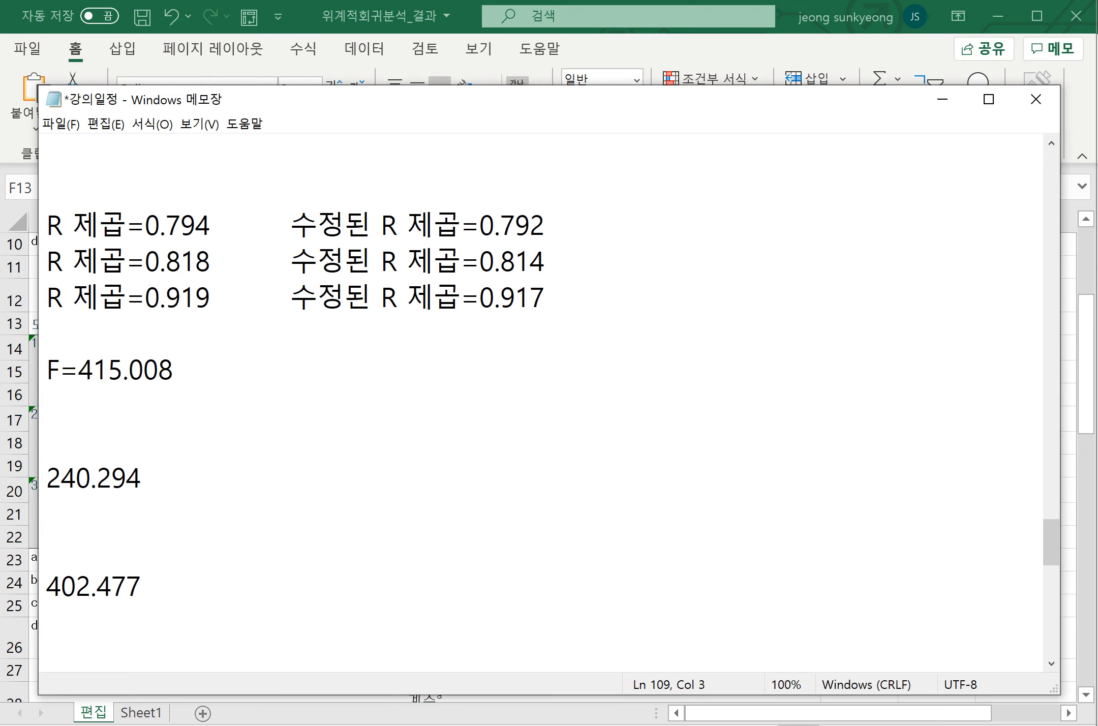
{"action": "key", "text": "End"}
{"action": "type", "text": "(.000)"}
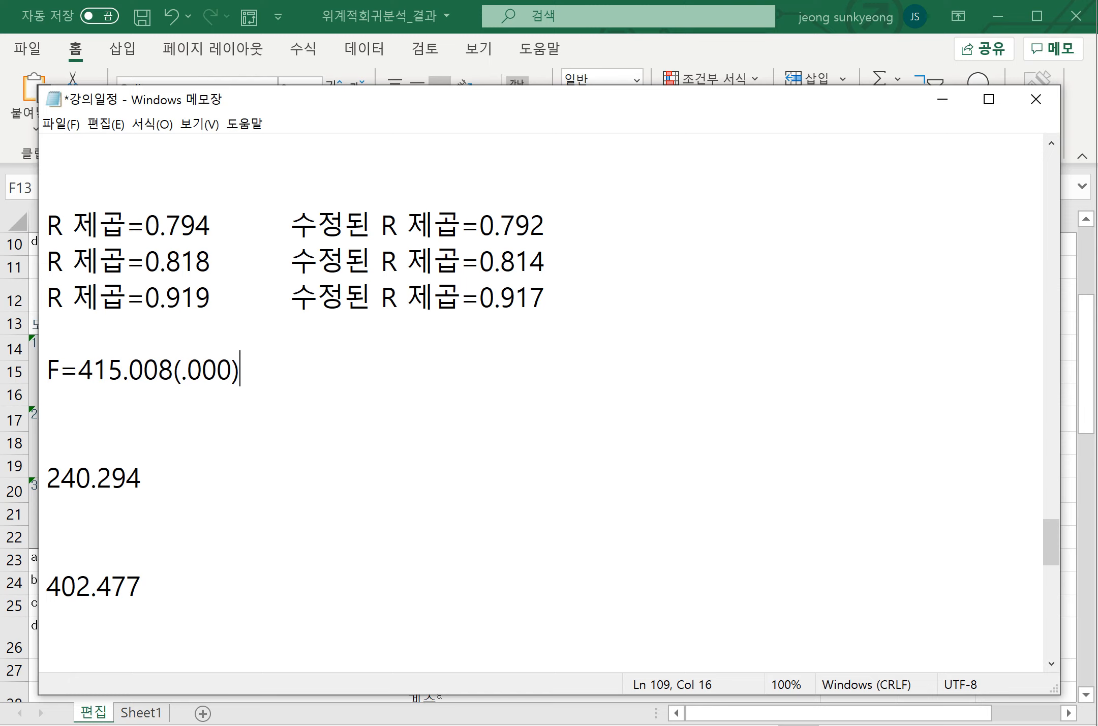
{"action": "left_click", "coordinate": [60, 369]}
{"action": "type", "text": "("}
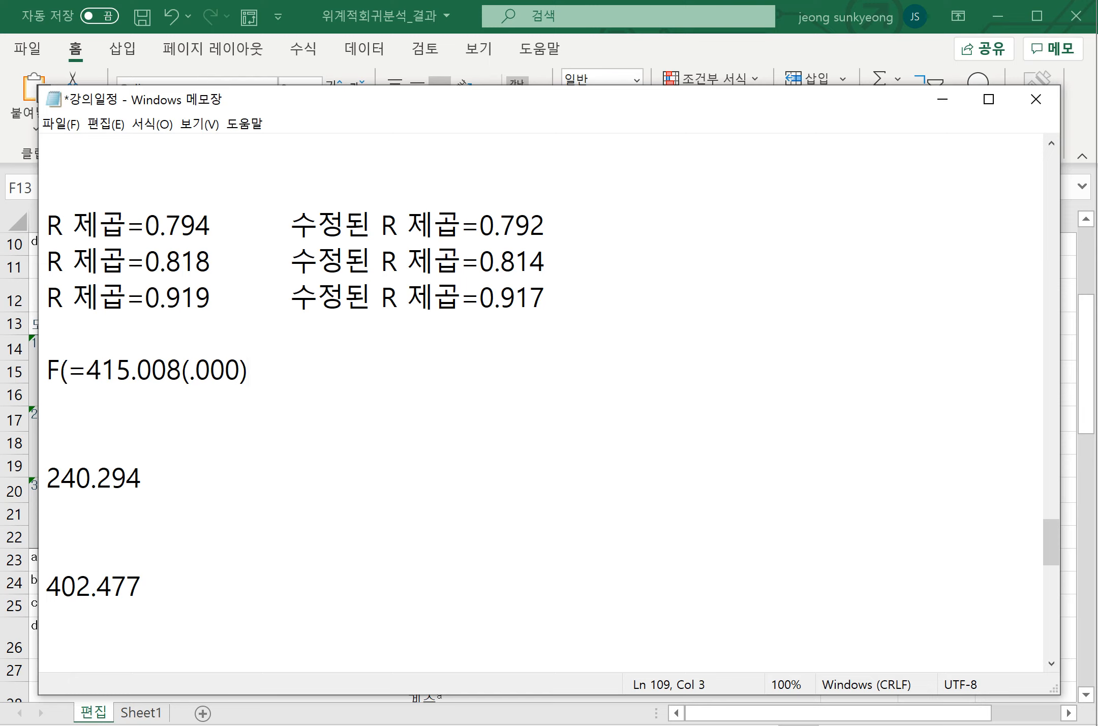
{"action": "type", "text": "p)"}
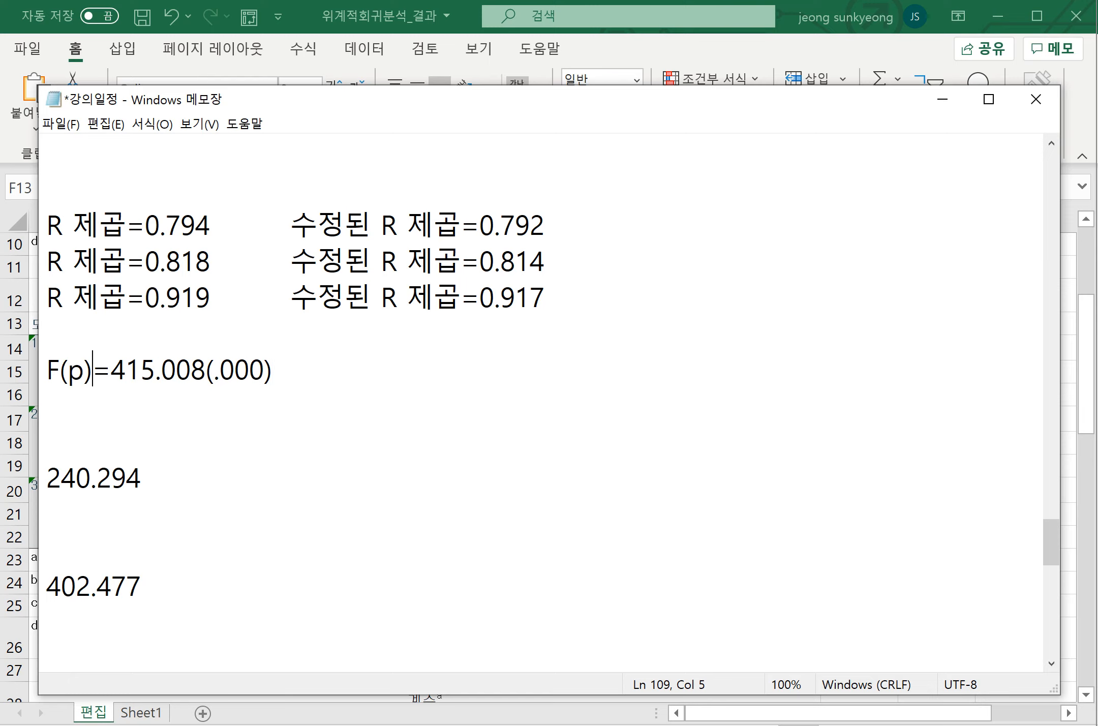
Move the F(p) entry to the end of the first R 제곱 line and separate that line's three statistics with commas.
{"action": "left_click_drag", "start_coordinate": [273, 370], "coordinate": [46, 370]}
{"action": "key", "text": "ctrl+x"}
{"action": "left_click", "coordinate": [557, 225]}
{"action": "key", "text": "ctrl+v"}
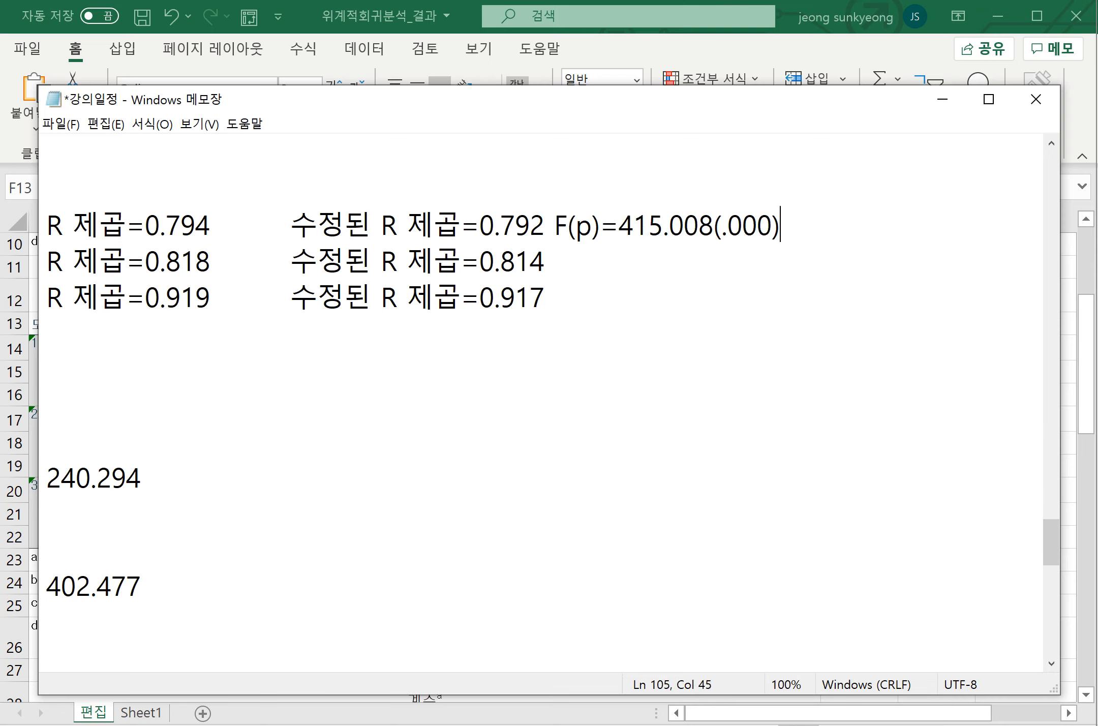
{"action": "left_click_drag", "start_coordinate": [291, 225], "coordinate": [212, 225]}
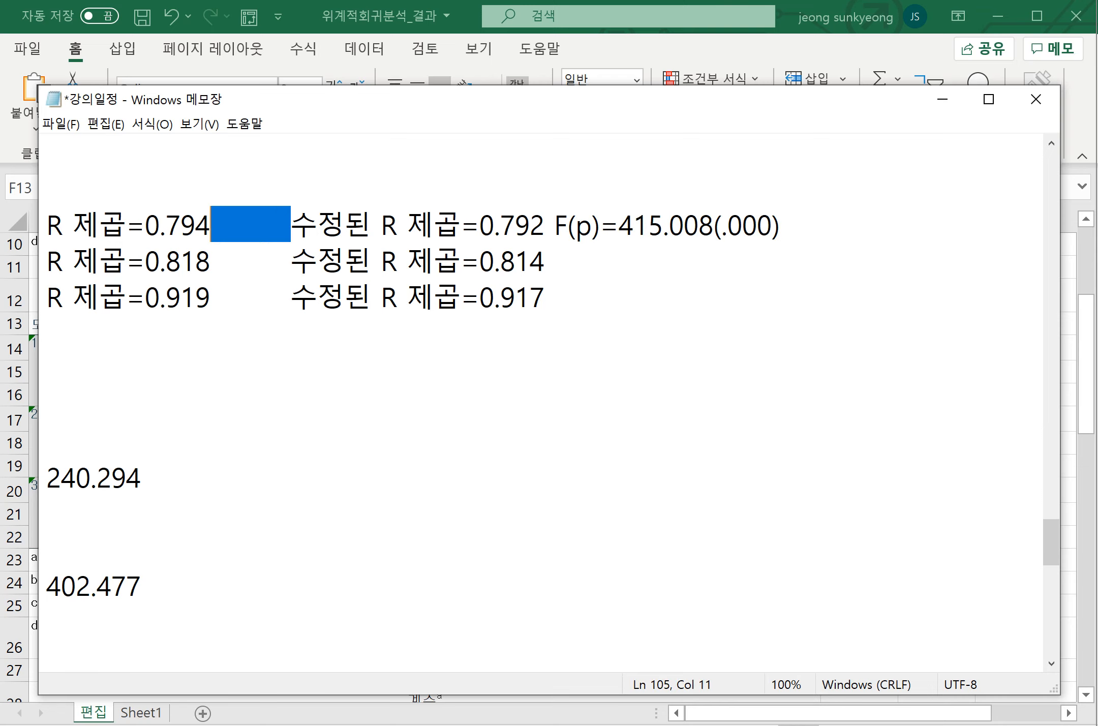
{"action": "type", "text": ","}
{"action": "left_click_drag", "start_coordinate": [491, 225], "coordinate": [479, 225]}
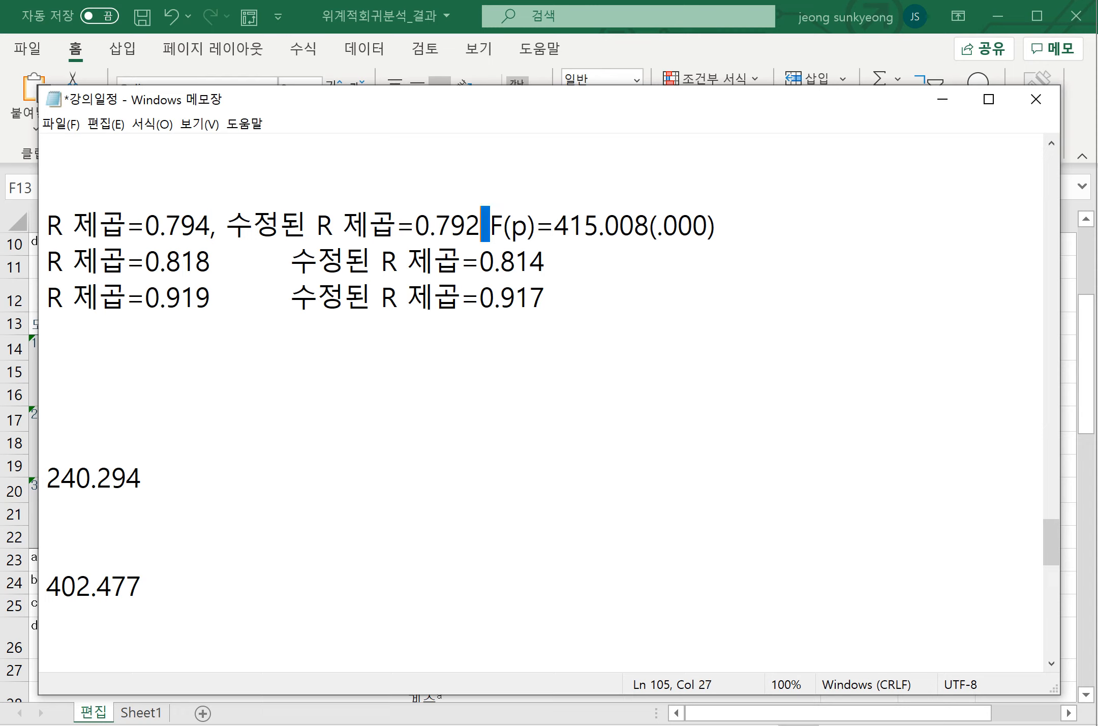
{"action": "type", "text": ","}
Replace the gap in the second R 제곱 line with a comma and add another comma after 0.814.
{"action": "left_click_drag", "start_coordinate": [291, 261], "coordinate": [211, 261]}
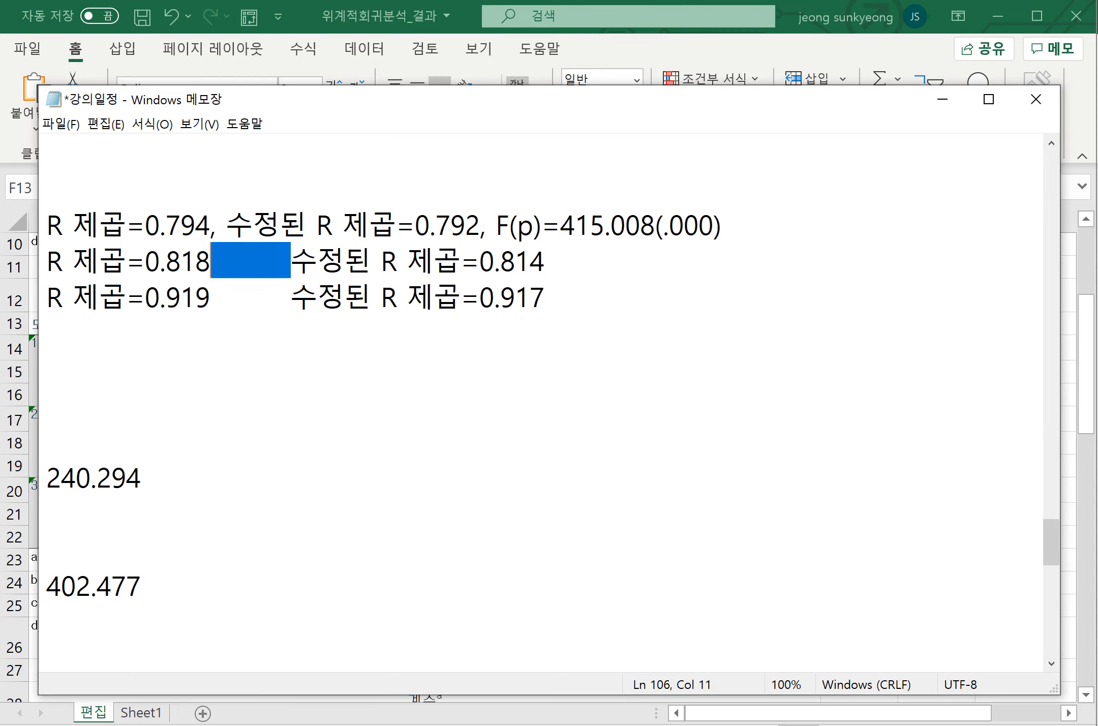
{"action": "type", "text": ","}
{"action": "key", "text": "End"}
{"action": "type", "text": ","}
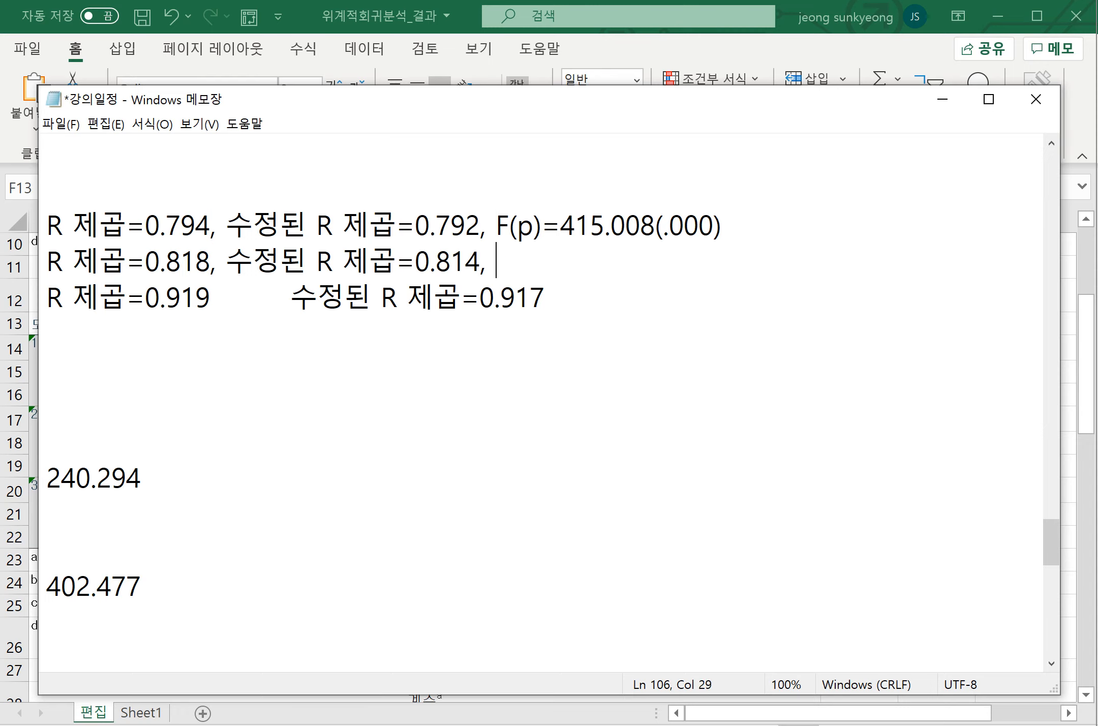
Copy the F(p)=415.008(.000) entry from the first R 제곱 line to the end of the second line.
{"action": "left_click_drag", "start_coordinate": [721, 225], "coordinate": [496, 225]}
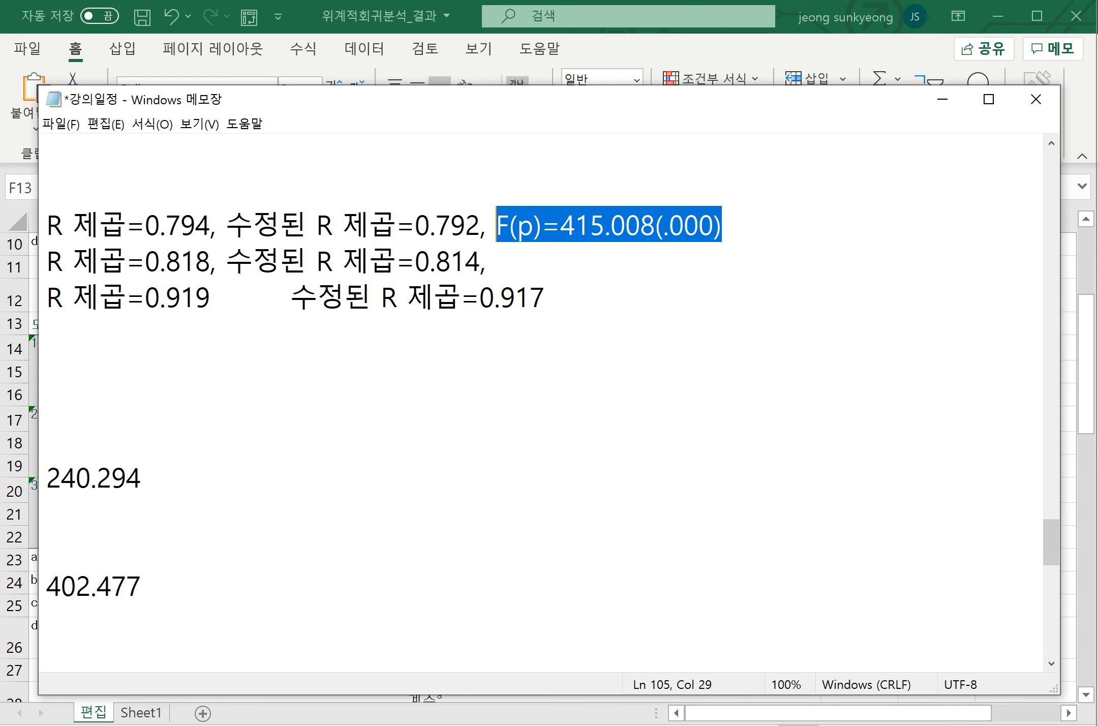
{"action": "key", "text": "ctrl+c"}
{"action": "key", "text": "Down"}
{"action": "key", "text": "ctrl+v"}
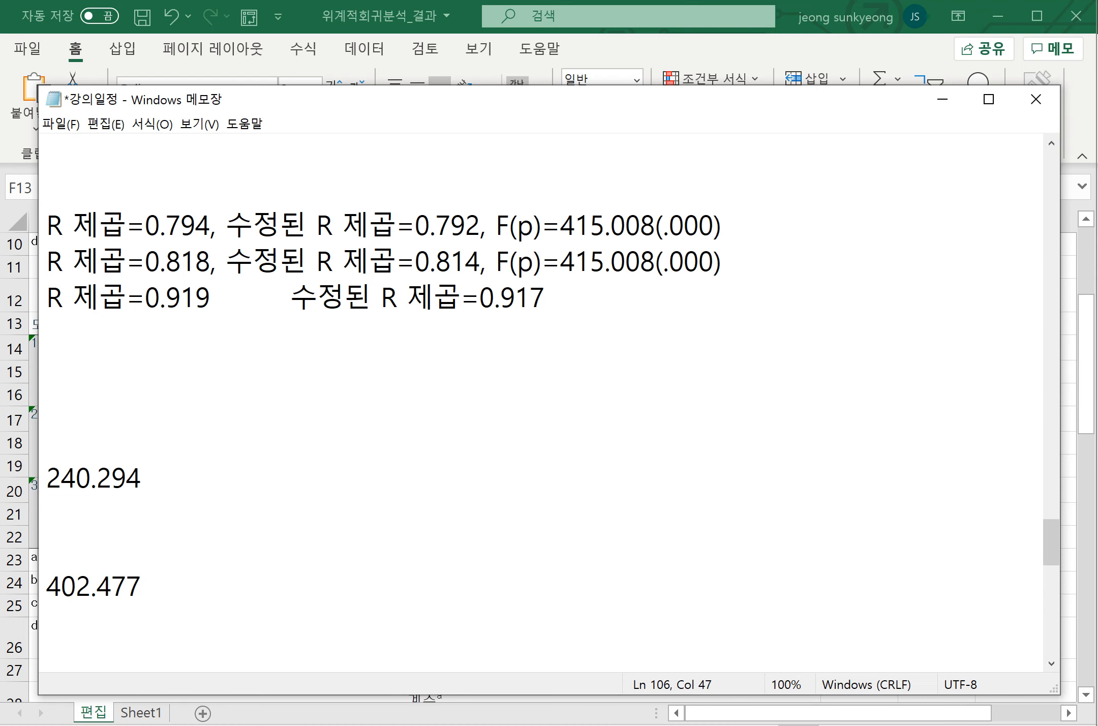
Separate the third R 제곱 line's statistics with commas and append the copied F(p)=415.008(.000) entry.
{"action": "left_click_drag", "start_coordinate": [292, 297], "coordinate": [211, 297]}
{"action": "type", "text": ",,n"}
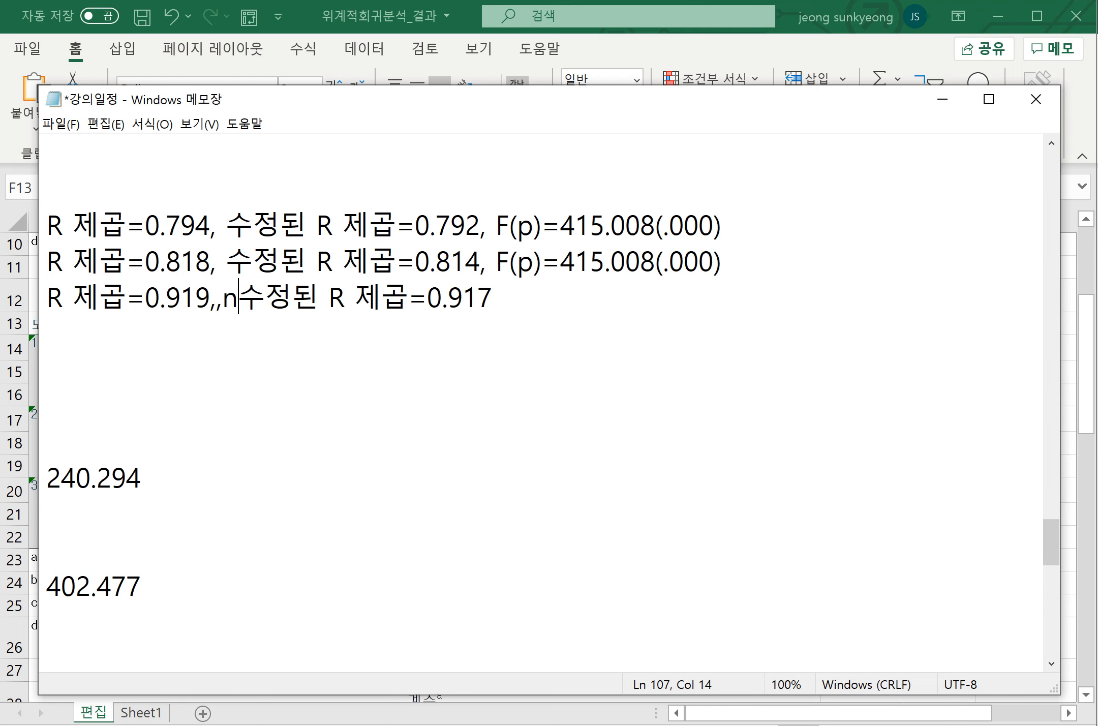
{"action": "key", "text": "BackSpace"}
{"action": "key", "text": "BackSpace"}
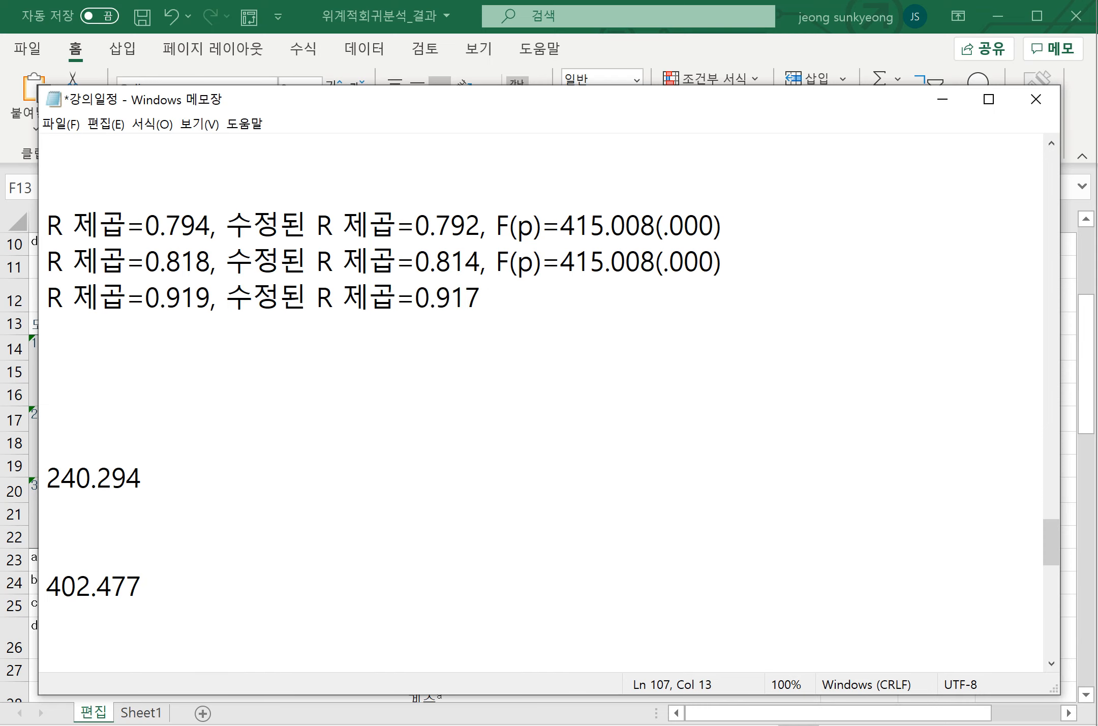
{"action": "left_click_drag", "start_coordinate": [722, 262], "coordinate": [497, 262]}
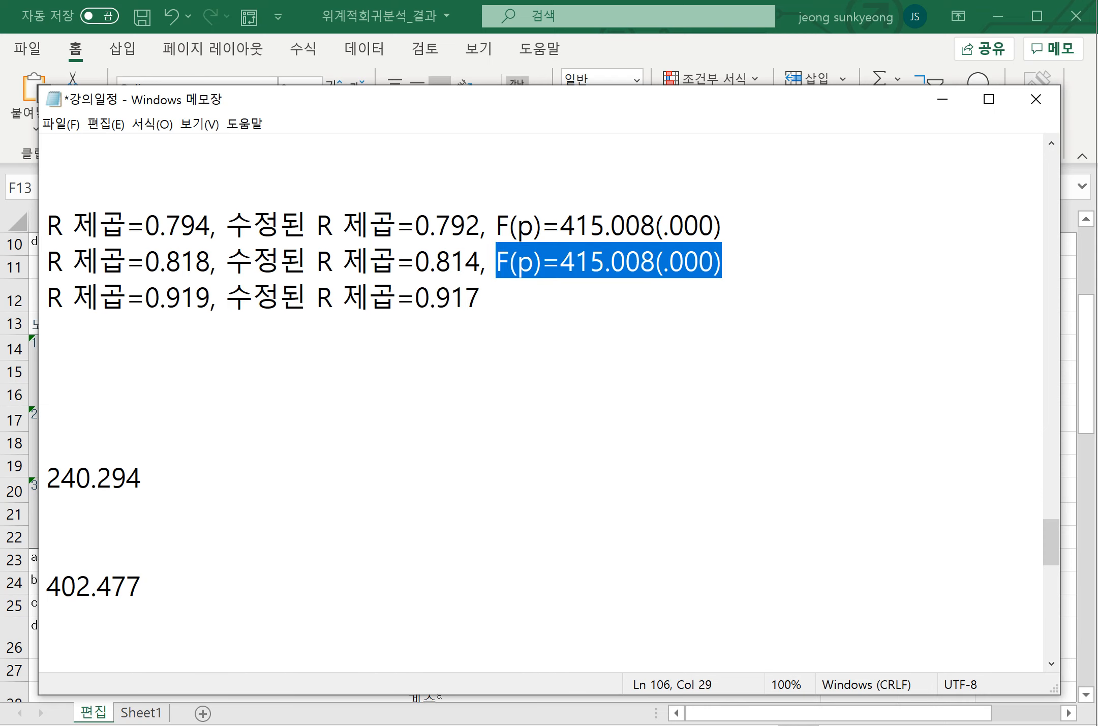
{"action": "left_click", "coordinate": [482, 296]}
{"action": "type", "text": ","}
{"action": "key", "text": "ctrl+v"}
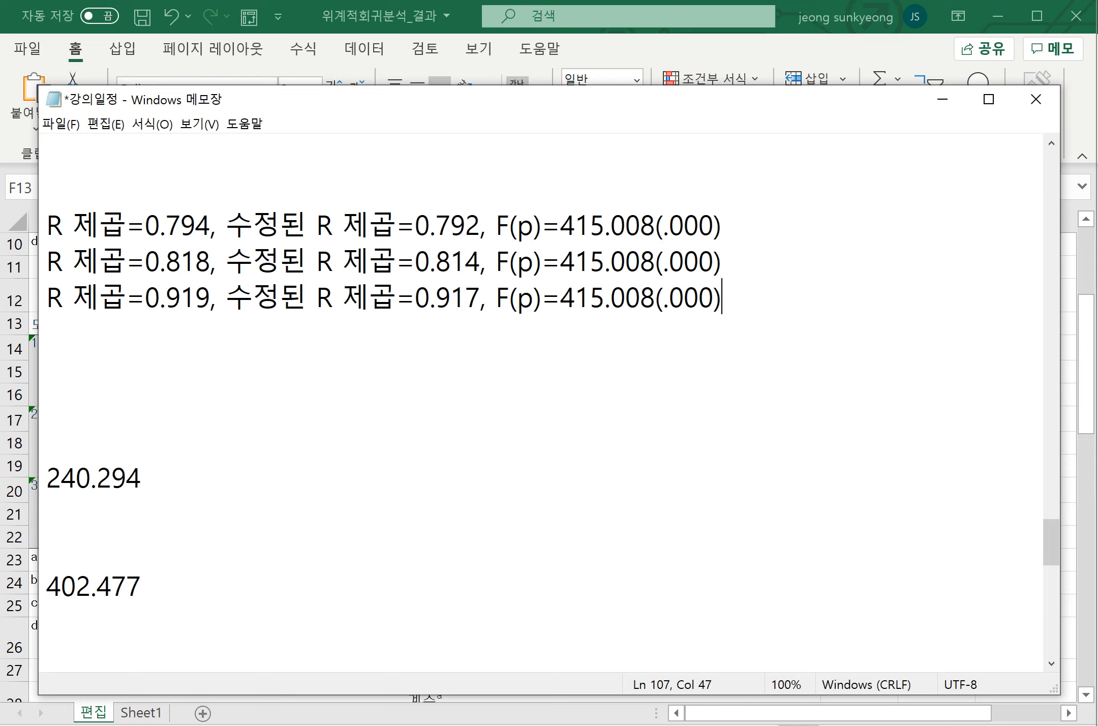
Move the loose value 240.294 into the second line as its F value.
{"action": "left_click_drag", "start_coordinate": [141, 477], "coordinate": [47, 477]}
{"action": "key", "text": "BackSpace"}
{"action": "left_click", "coordinate": [656, 261]}
{"action": "left_click_drag", "start_coordinate": [655, 261], "coordinate": [560, 261]}
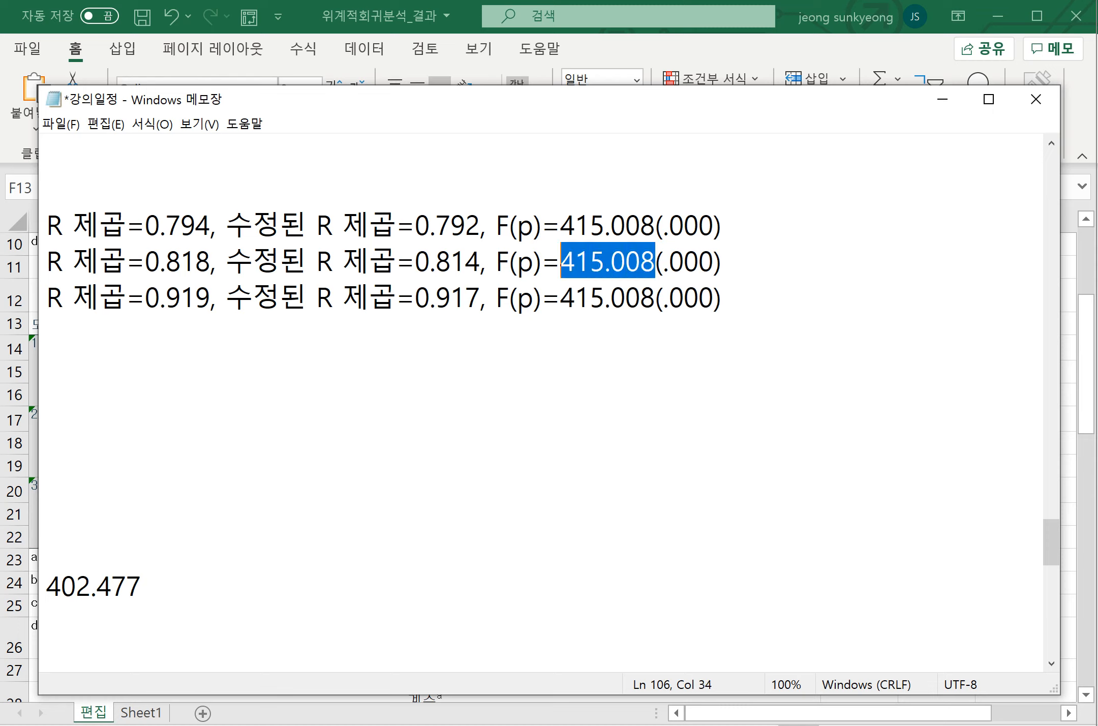
{"action": "key", "text": "ctrl+v"}
Move the loose value 402.477 into the third line as its F value.
{"action": "left_click_drag", "start_coordinate": [141, 585], "coordinate": [47, 585]}
{"action": "key", "text": "BackSpace"}
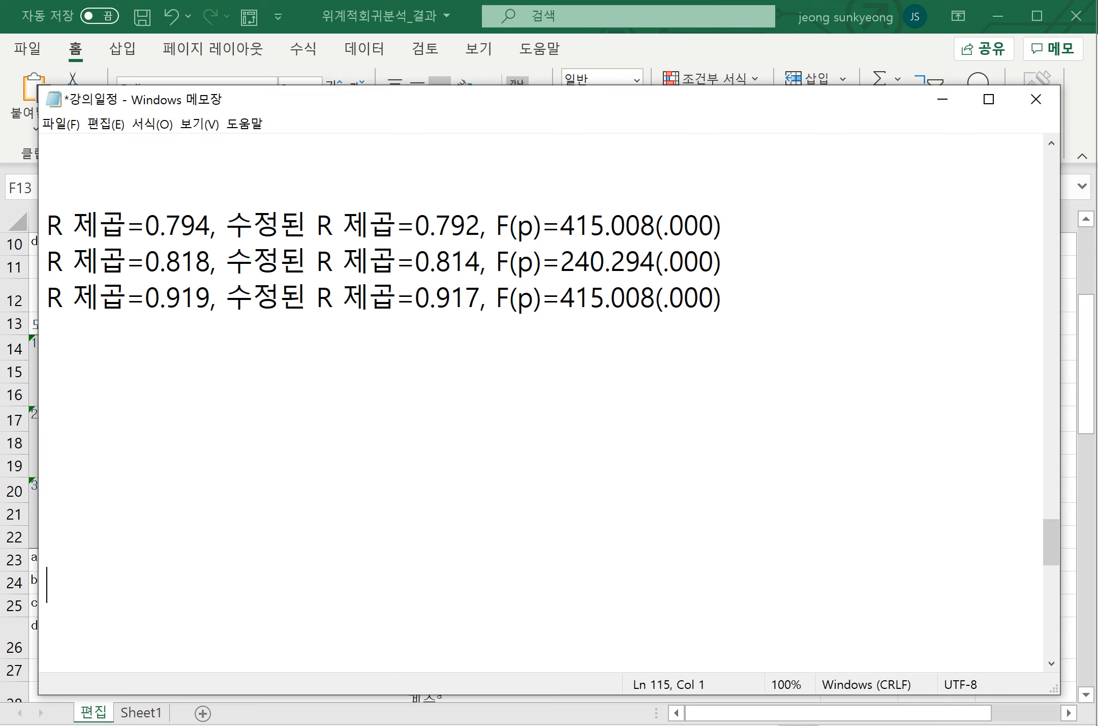
{"action": "left_click", "coordinate": [655, 299]}
{"action": "left_click_drag", "start_coordinate": [656, 298], "coordinate": [560, 298]}
{"action": "key", "text": "ctrl+v"}
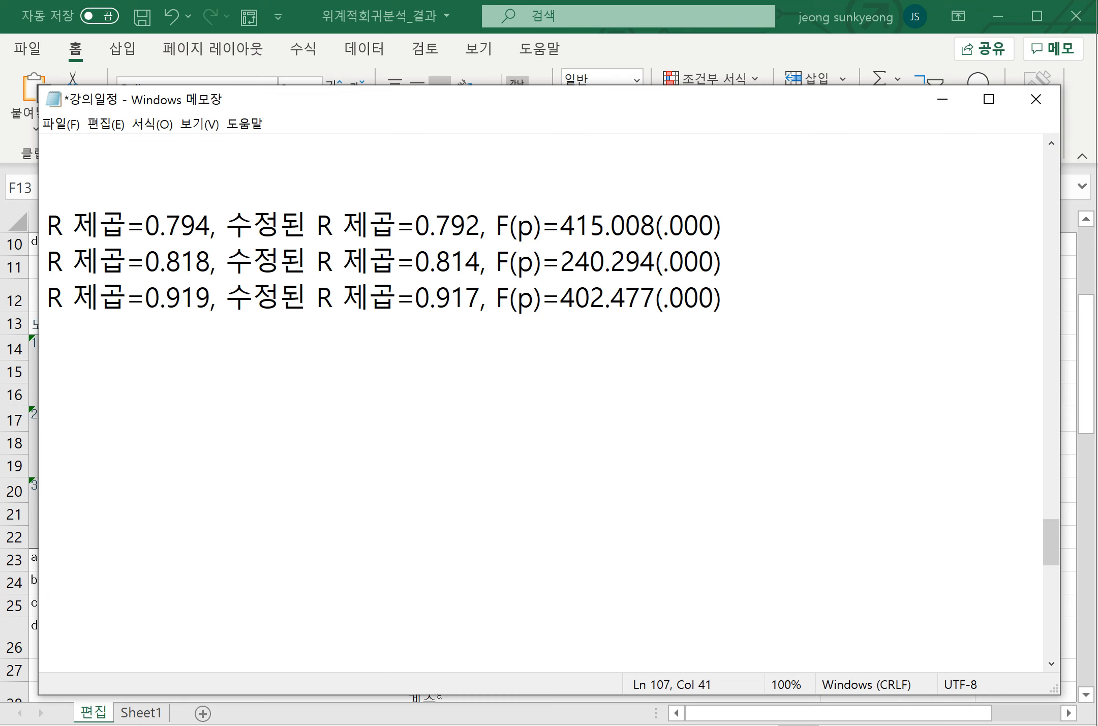
Select the first summary line in Notepad, switch to the 계수 table in Excel, and widen column H beside it.
{"action": "left_click_drag", "start_coordinate": [722, 224], "coordinate": [46, 224]}
{"action": "left_click", "coordinate": [759, 725]}
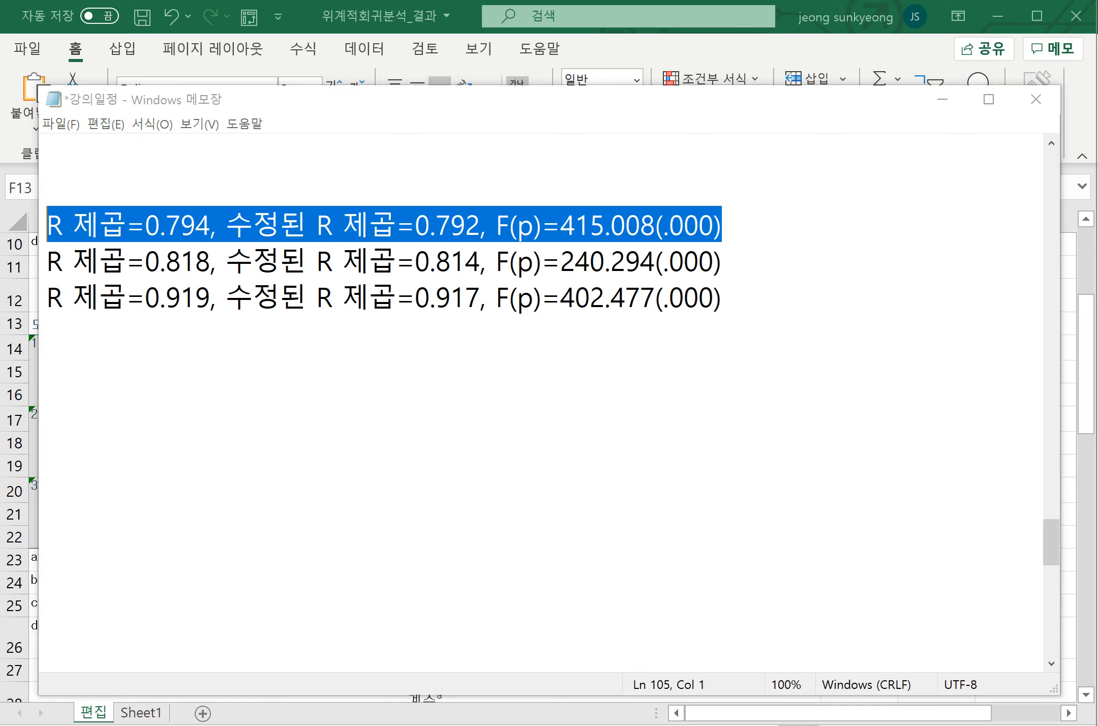
{"action": "left_click", "coordinate": [857, 681]}
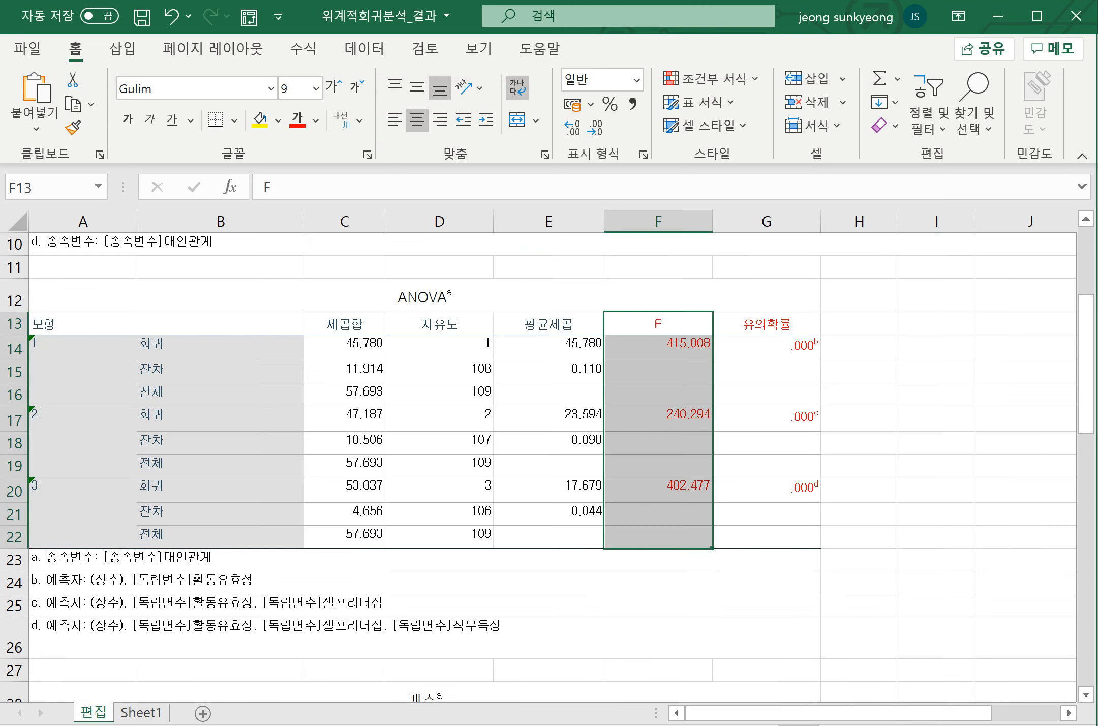
{"action": "scroll", "coordinate": [721, 559], "scroll_direction": "down", "scroll_amount": 5}
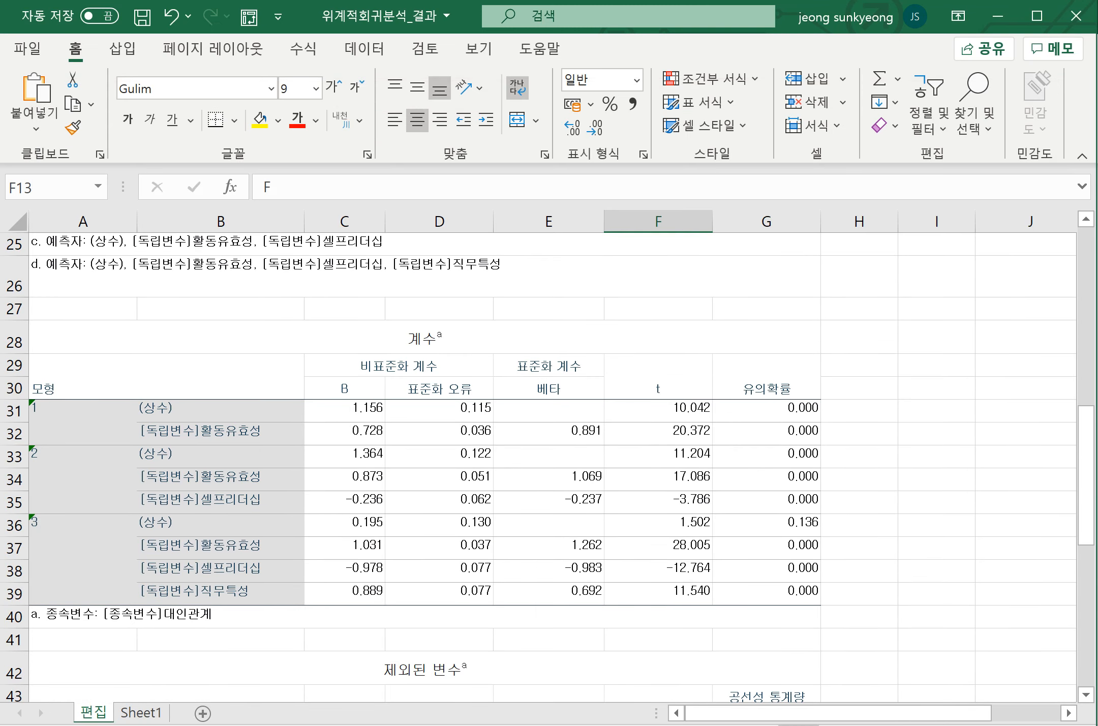
{"action": "left_click_drag", "start_coordinate": [81, 381], "coordinate": [767, 592]}
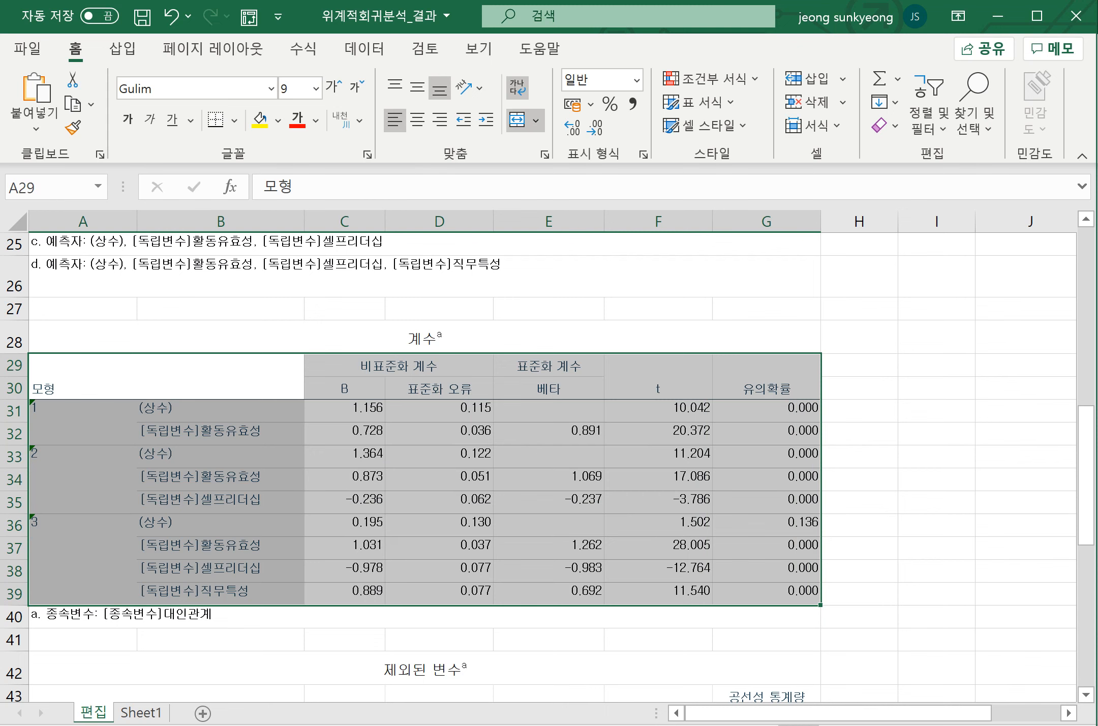
{"action": "left_click", "coordinate": [859, 221]}
{"action": "left_click_drag", "start_coordinate": [898, 221], "coordinate": [1060, 221]}
Merge and center the column H cells beside each model in the 계수 table: H31:H32, H33:H35 and H36:H39.
{"action": "left_click_drag", "start_coordinate": [833, 712], "coordinate": [902, 713]}
{"action": "left_click_drag", "start_coordinate": [666, 411], "coordinate": [666, 434]}
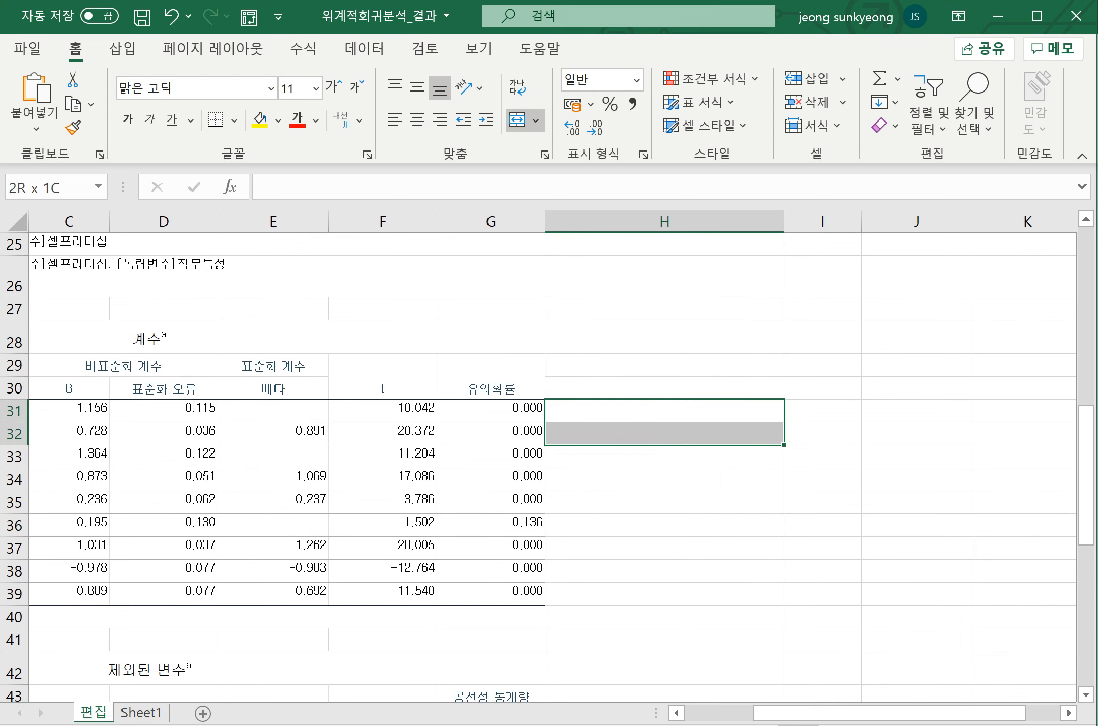
{"action": "left_click_drag", "start_coordinate": [890, 713], "coordinate": [821, 713]}
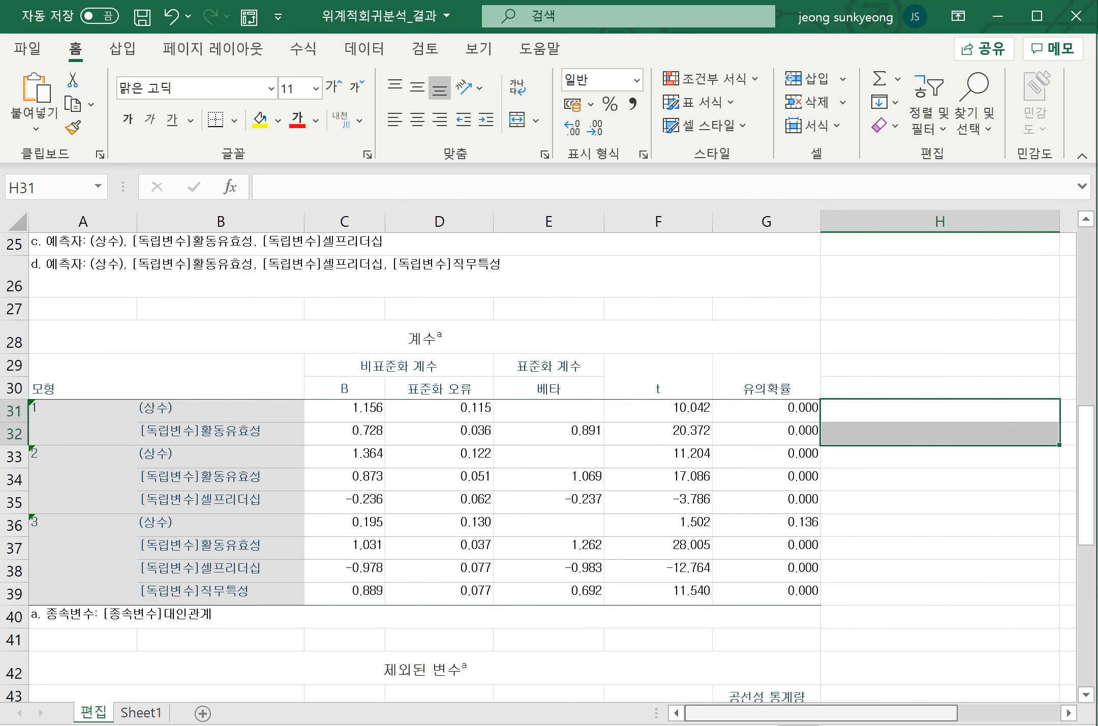
{"action": "left_click", "coordinate": [517, 120]}
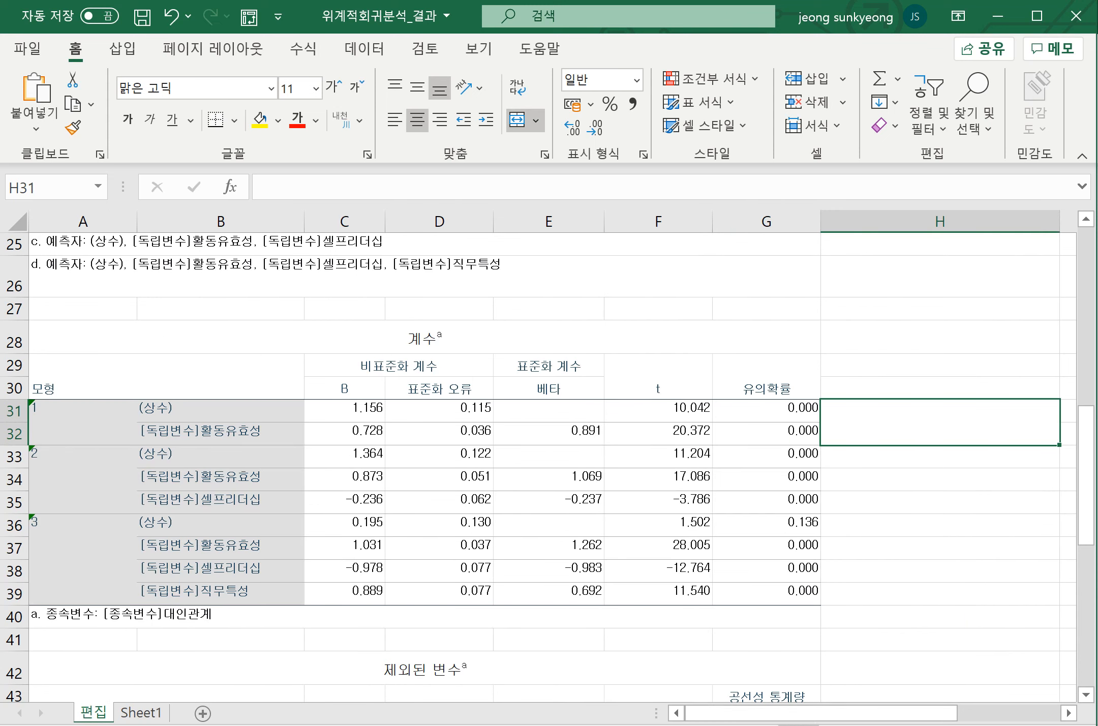
{"action": "left_click_drag", "start_coordinate": [940, 456], "coordinate": [940, 592]}
{"action": "left_click", "coordinate": [517, 120]}
{"action": "left_click", "coordinate": [516, 120]}
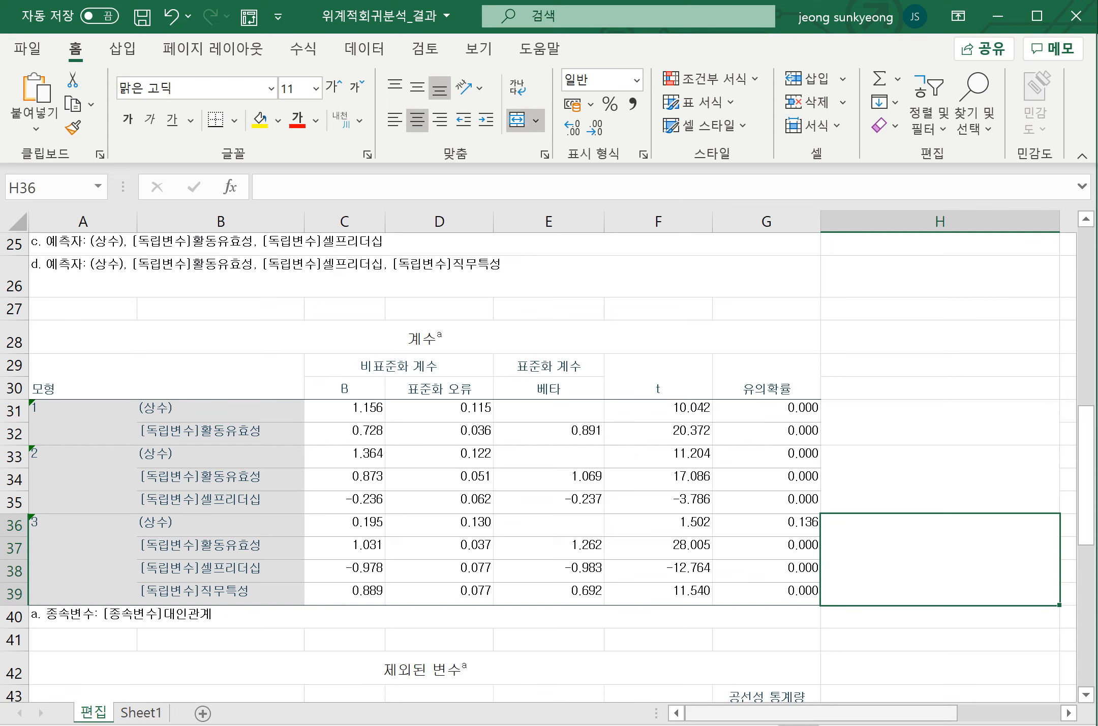
Cut the first summary line from Notepad and paste it into merged cell H31 beside model 1 in Excel.
{"action": "key", "text": "alt+Tab"}
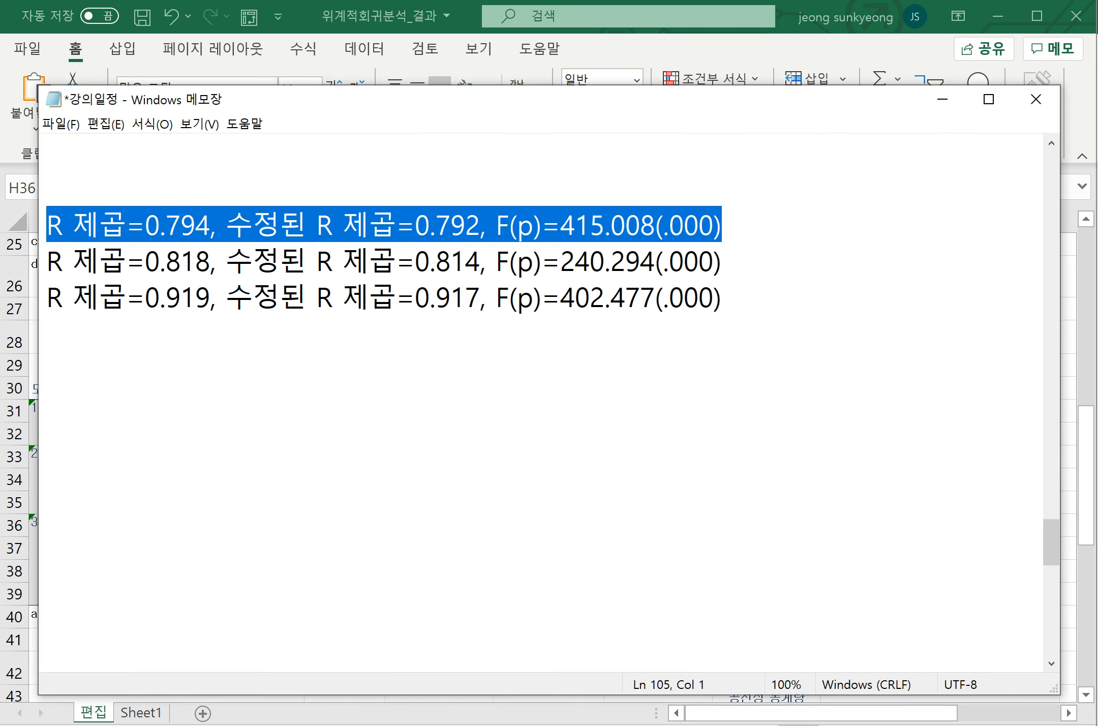
{"action": "key", "text": "ctrl+x"}
{"action": "key", "text": "alt+Tab"}
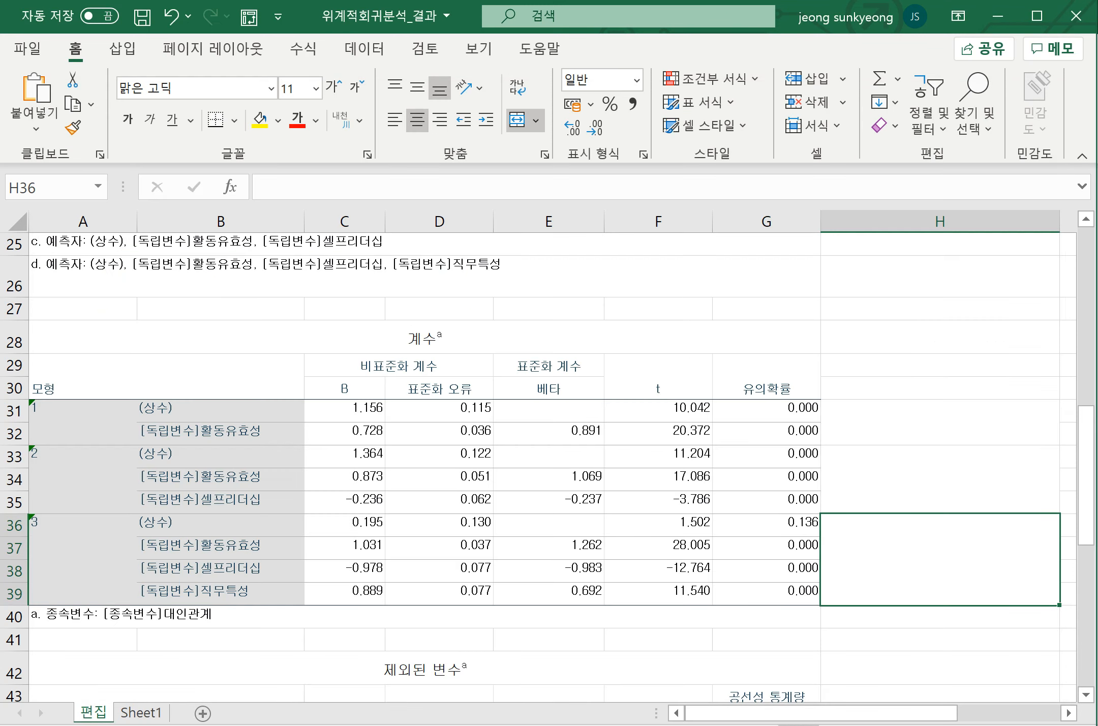
{"action": "double_click", "coordinate": [1006, 432]}
{"action": "key", "text": "ctrl+v"}
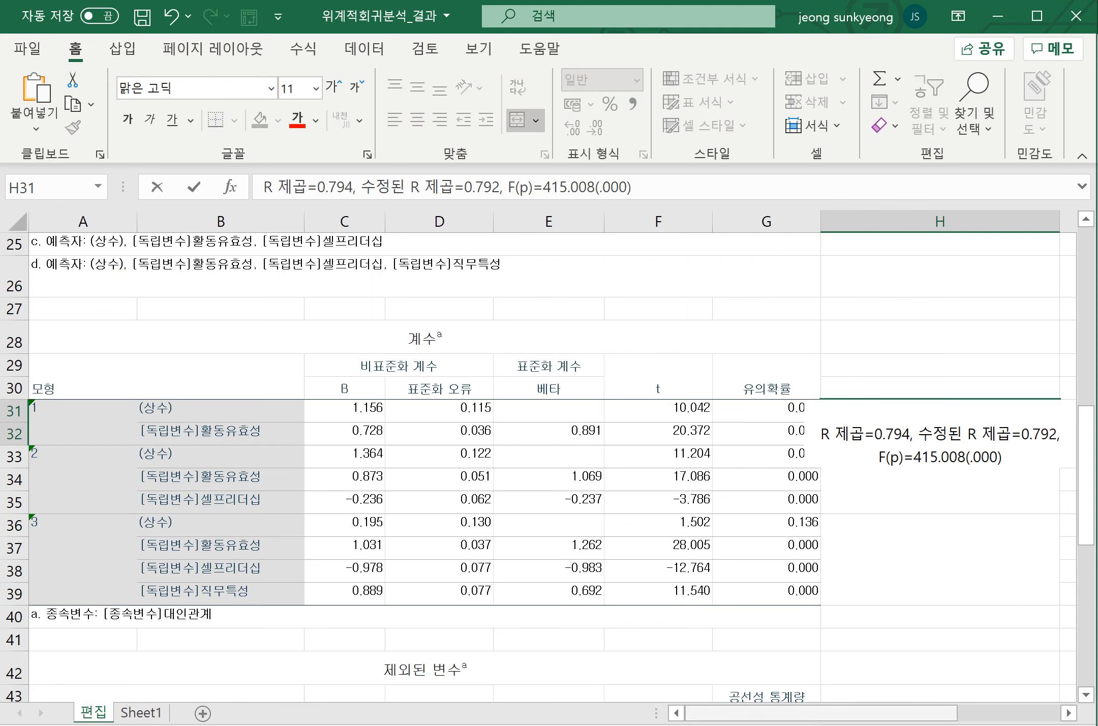
Cut the R 제곱=0.818 line from Notepad and paste it into merged cell H33 beside model 2 in Excel.
{"action": "key", "text": "alt+Tab"}
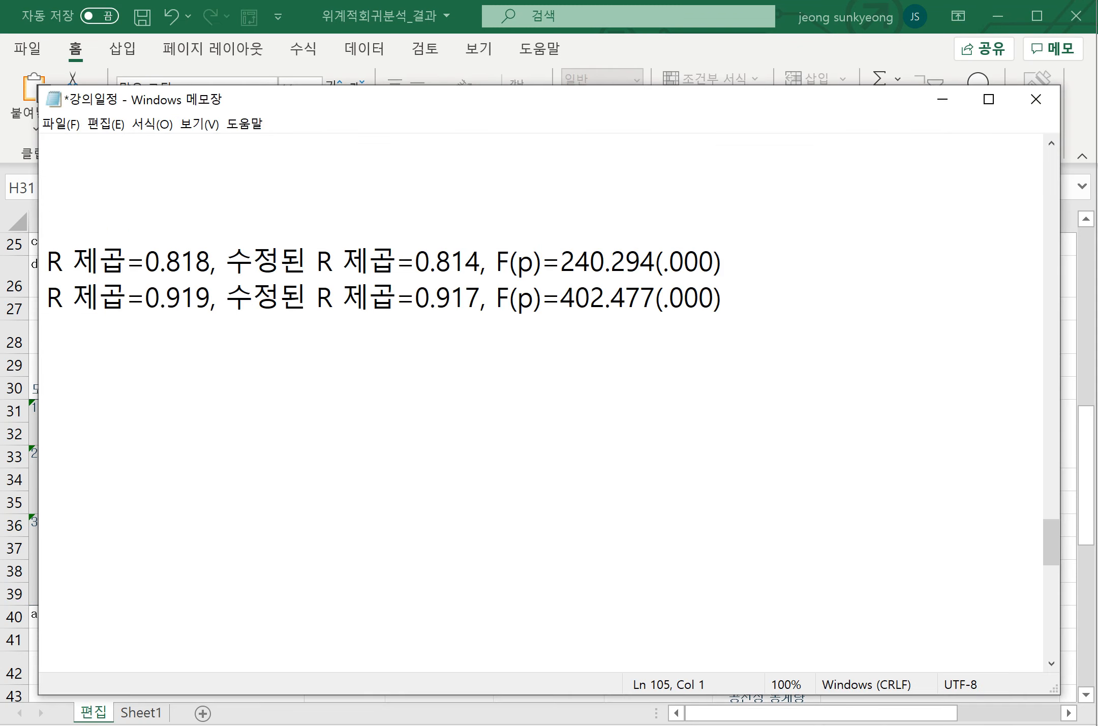
{"action": "left_click_drag", "start_coordinate": [723, 260], "coordinate": [45, 260]}
{"action": "key", "text": "ctrl+x"}
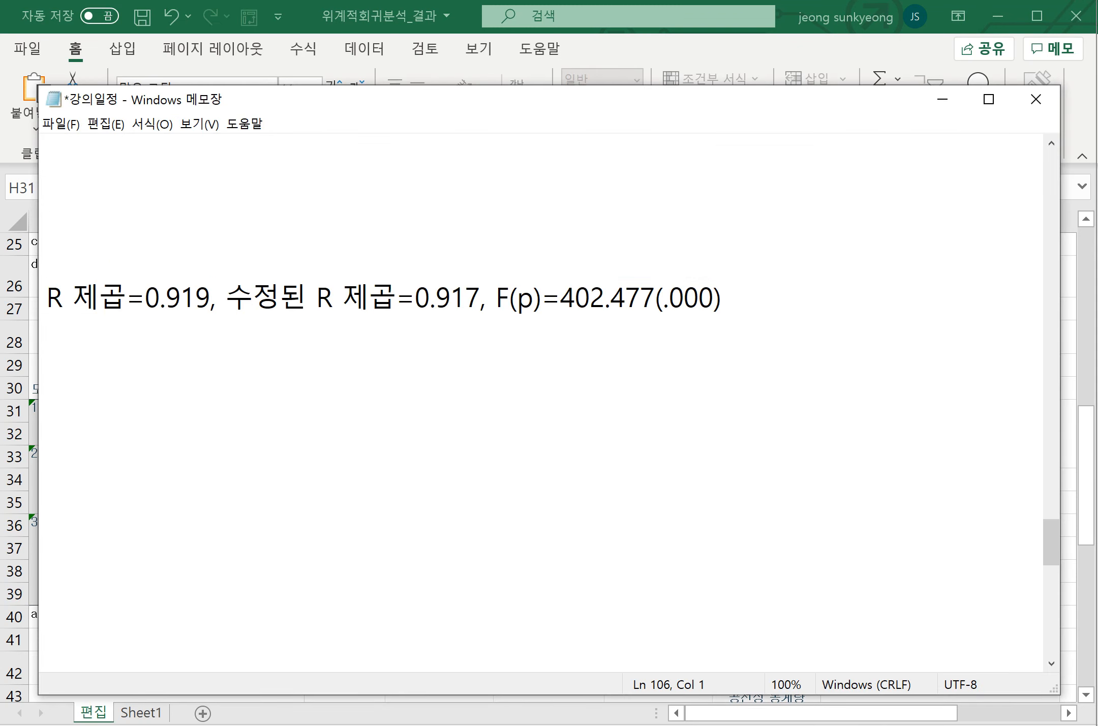
{"action": "key", "text": "alt+Tab"}
{"action": "left_click", "coordinate": [950, 558]}
{"action": "double_click", "coordinate": [950, 481]}
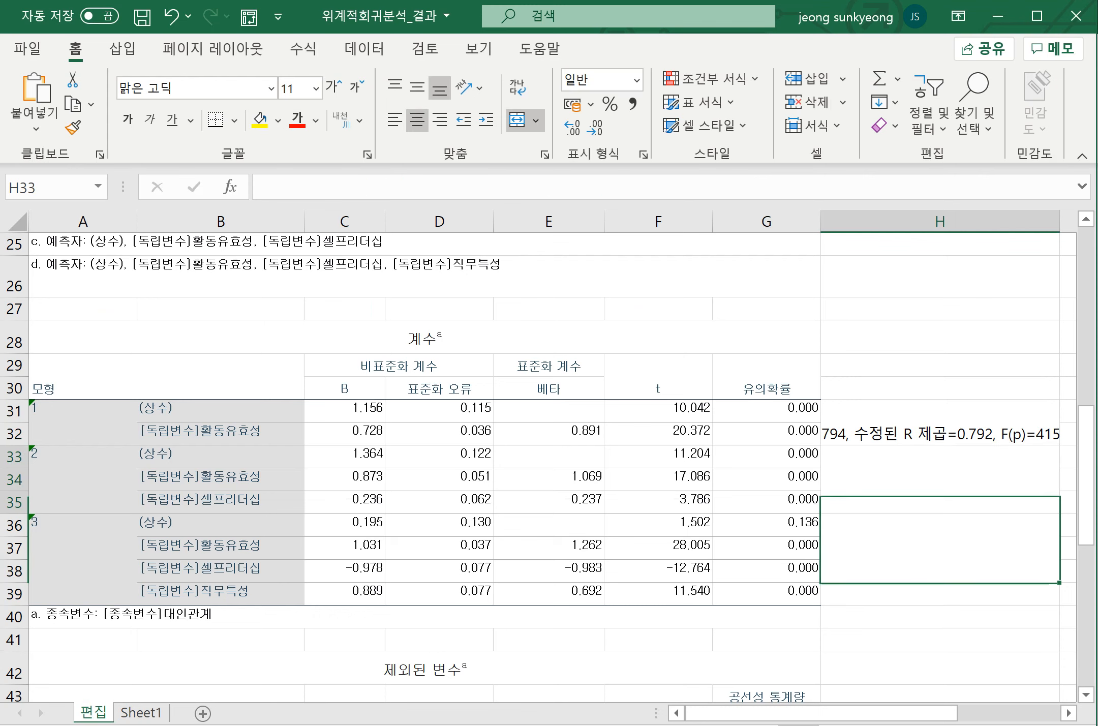
{"action": "key", "text": "ctrl+v"}
Cut the R 제곱=0.919 line from Notepad and paste it into merged cell H36 beside model 3 in Excel.
{"action": "key", "text": "alt+Tab"}
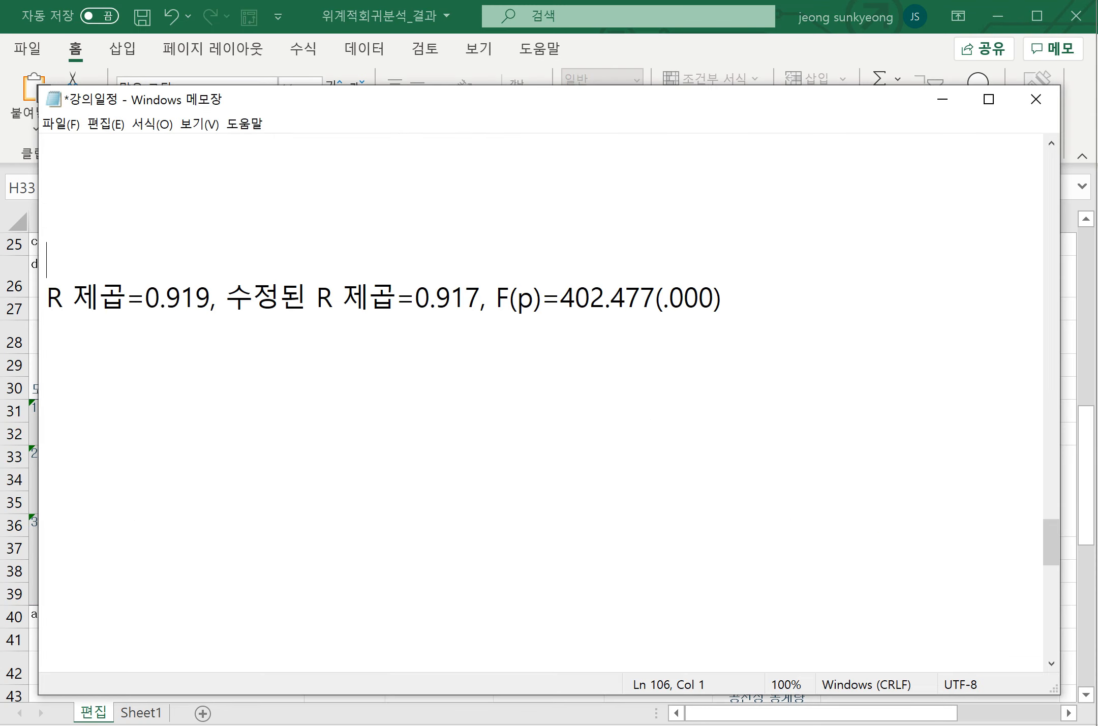
{"action": "left_click_drag", "start_coordinate": [721, 298], "coordinate": [47, 297]}
{"action": "key", "text": "ctrl+x"}
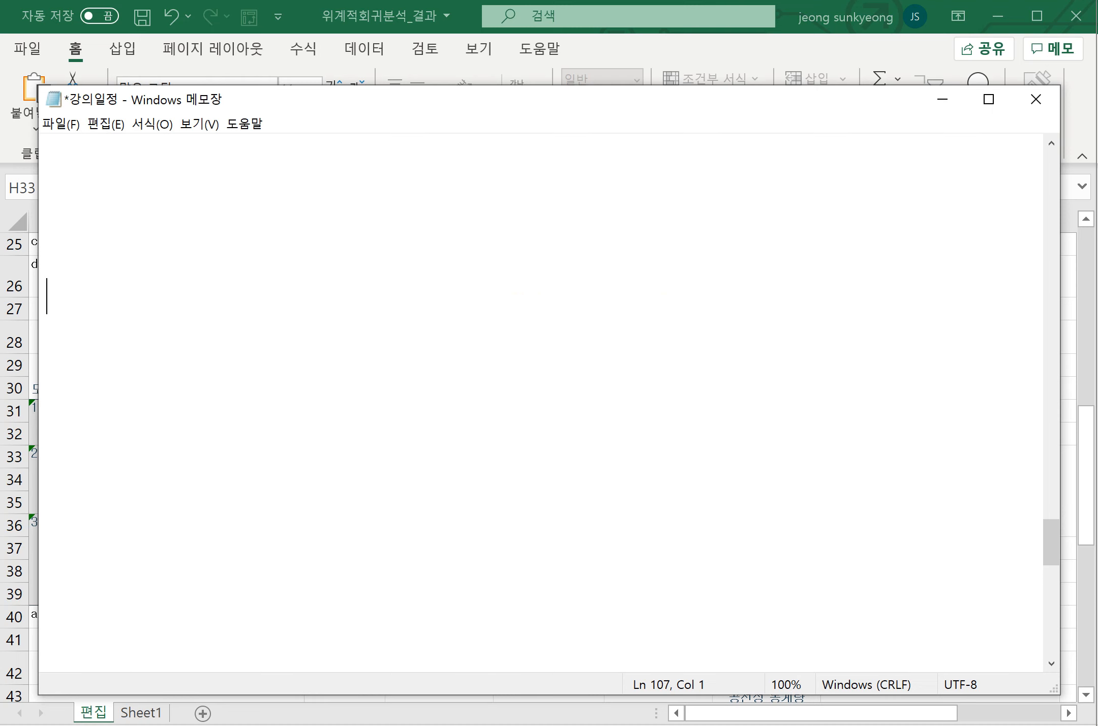
{"action": "key", "text": "alt+Tab"}
{"action": "key", "text": "Return"}
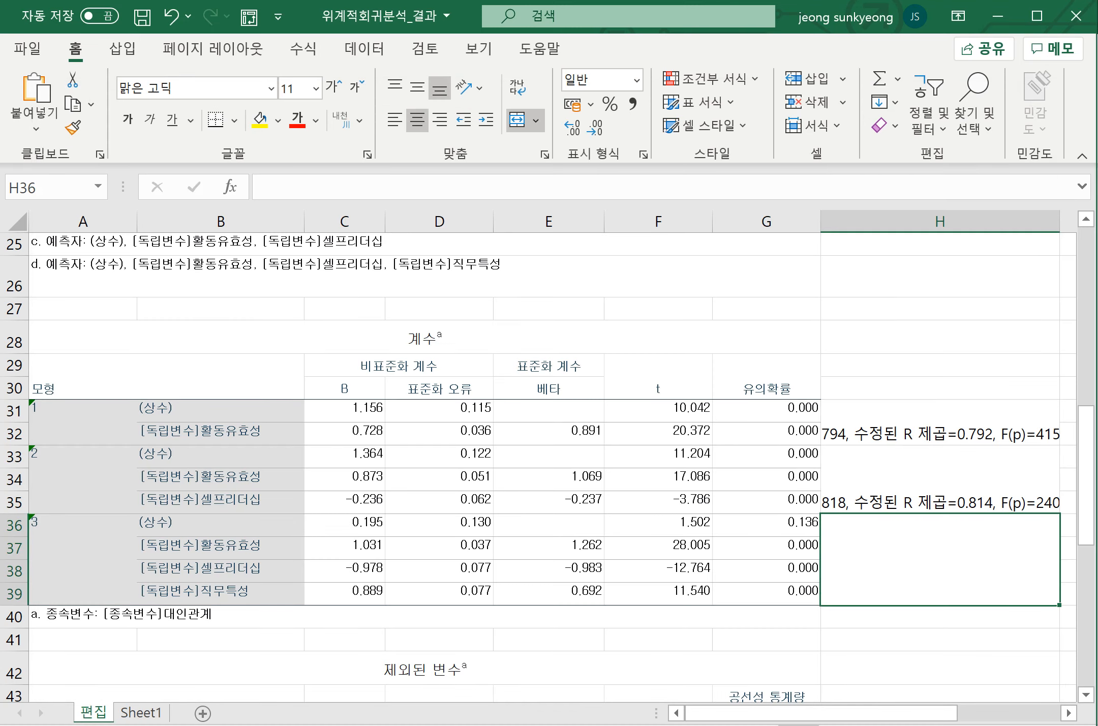
{"action": "key", "text": "F2"}
{"action": "key", "text": "ctrl+v"}
{"action": "left_click", "coordinate": [766, 640]}
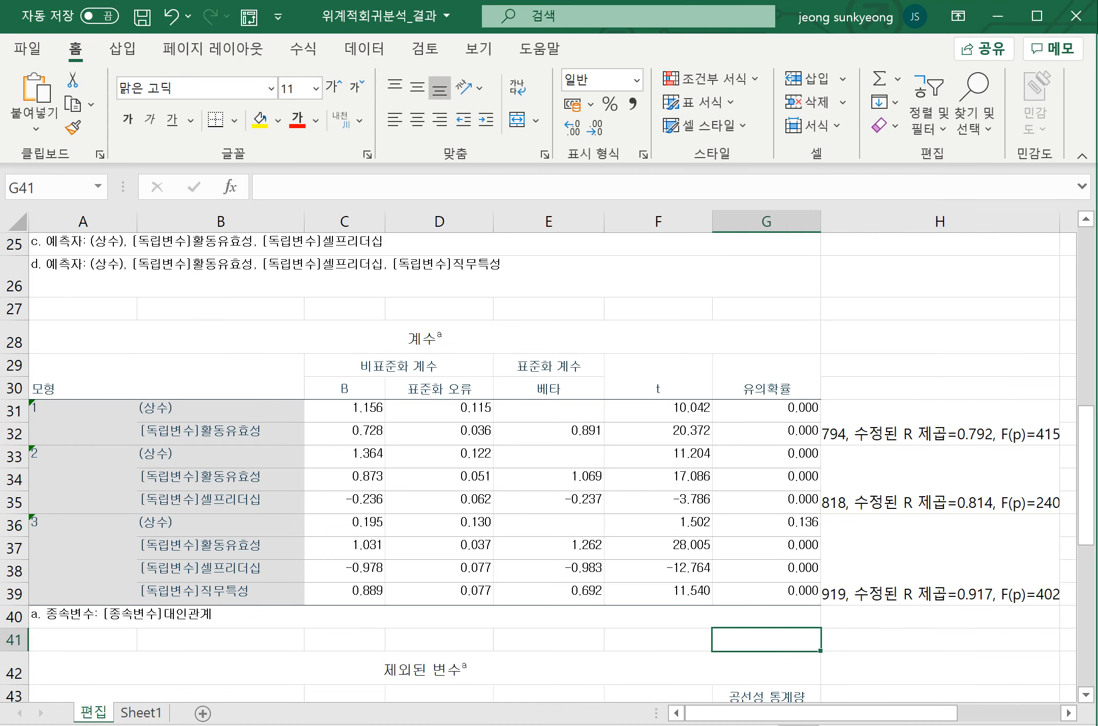
In cell H31, replace the spaces before 수정된 R 제곱 and before F(p) with line breaks.
{"action": "left_click_drag", "start_coordinate": [941, 423], "coordinate": [941, 559]}
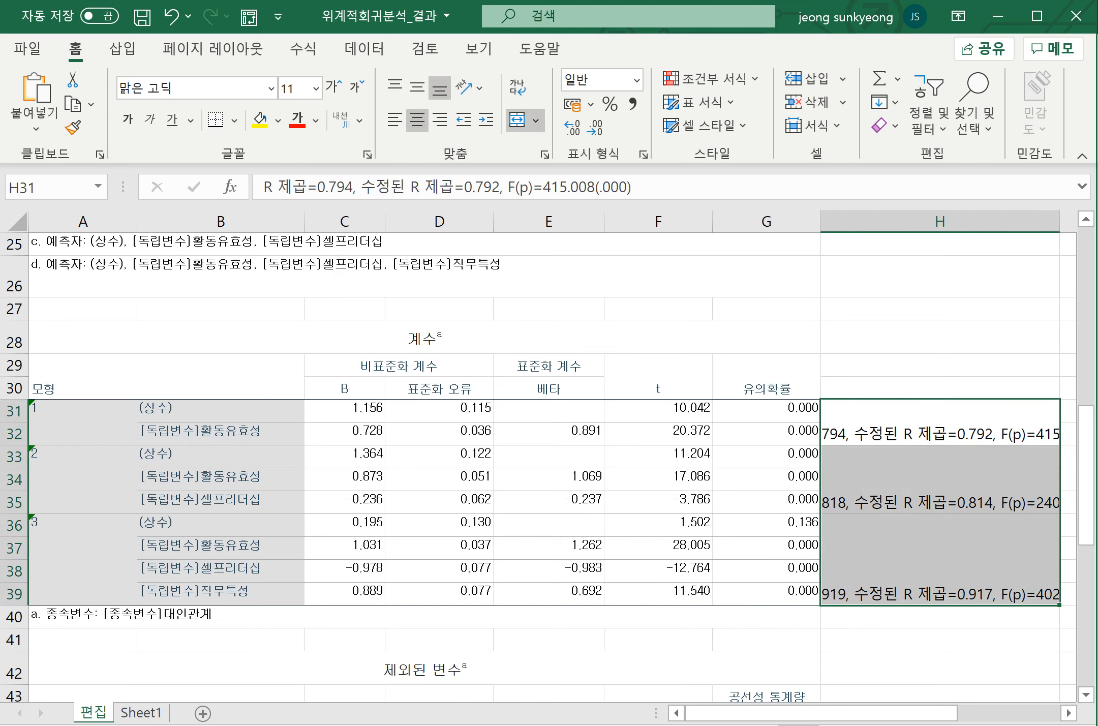
{"action": "left_click", "coordinate": [356, 187]}
{"action": "key", "text": "Delete"}
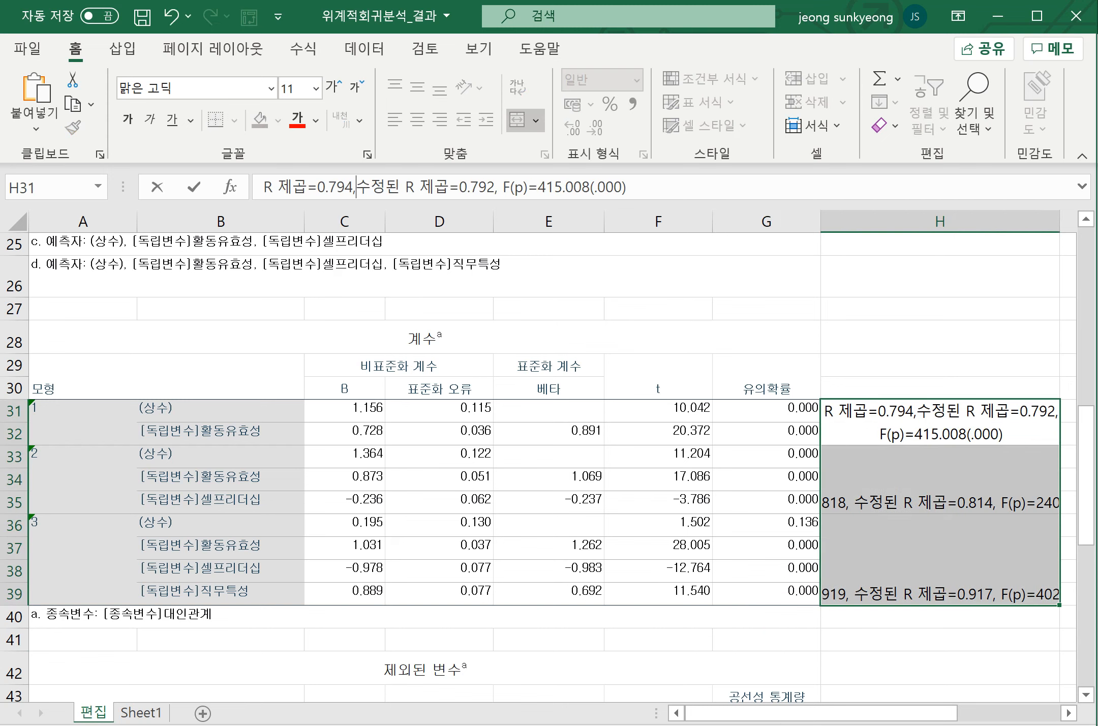
{"action": "key", "text": "alt+Return"}
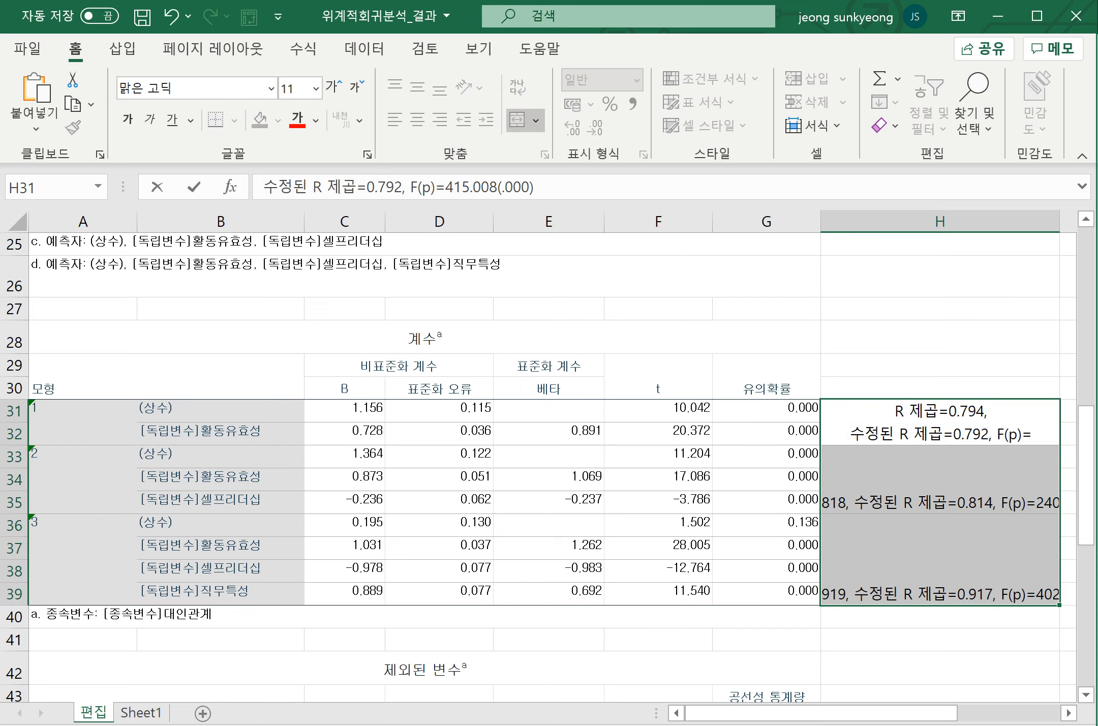
{"action": "left_click", "coordinate": [410, 187]}
{"action": "key", "text": "BackSpace"}
{"action": "key", "text": "alt+Return"}
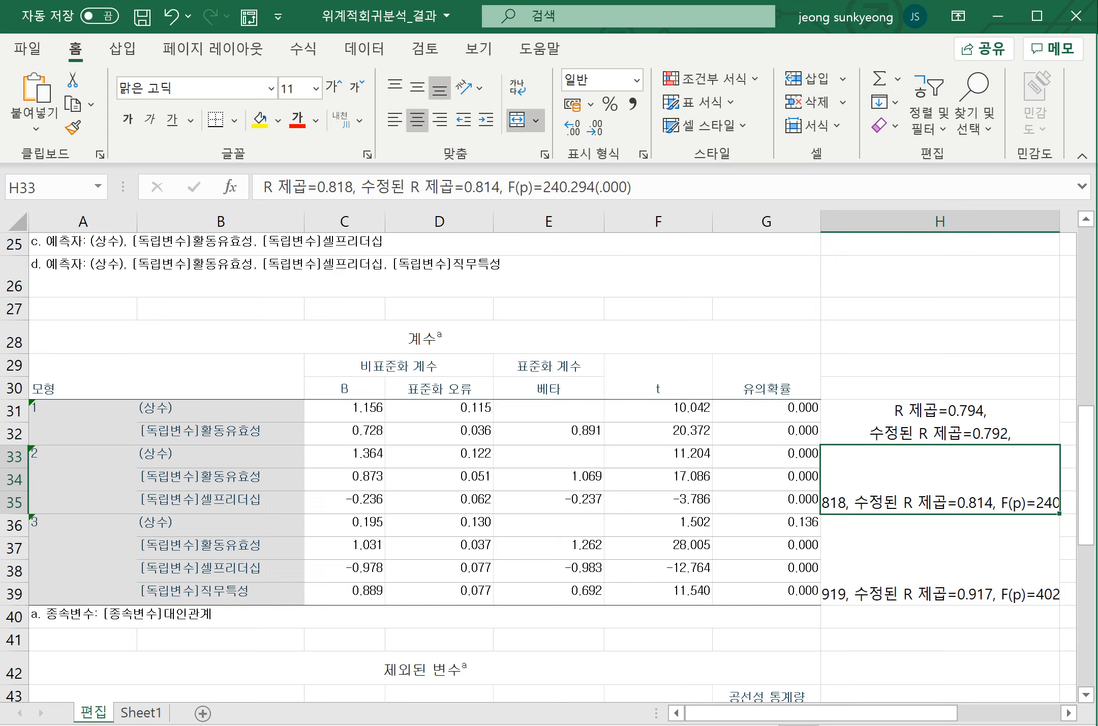
Widen column H so each model's full summary line fits beside the coefficients table.
{"action": "left_click", "coordinate": [940, 422]}
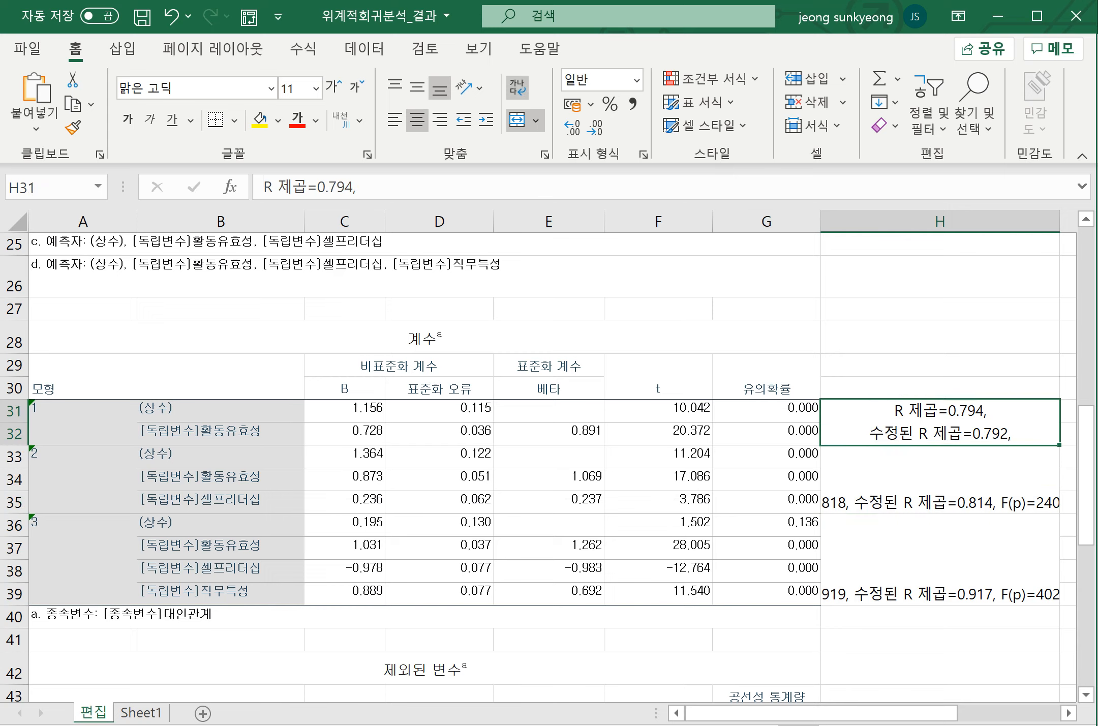
{"action": "left_click_drag", "start_coordinate": [820, 713], "coordinate": [915, 713]}
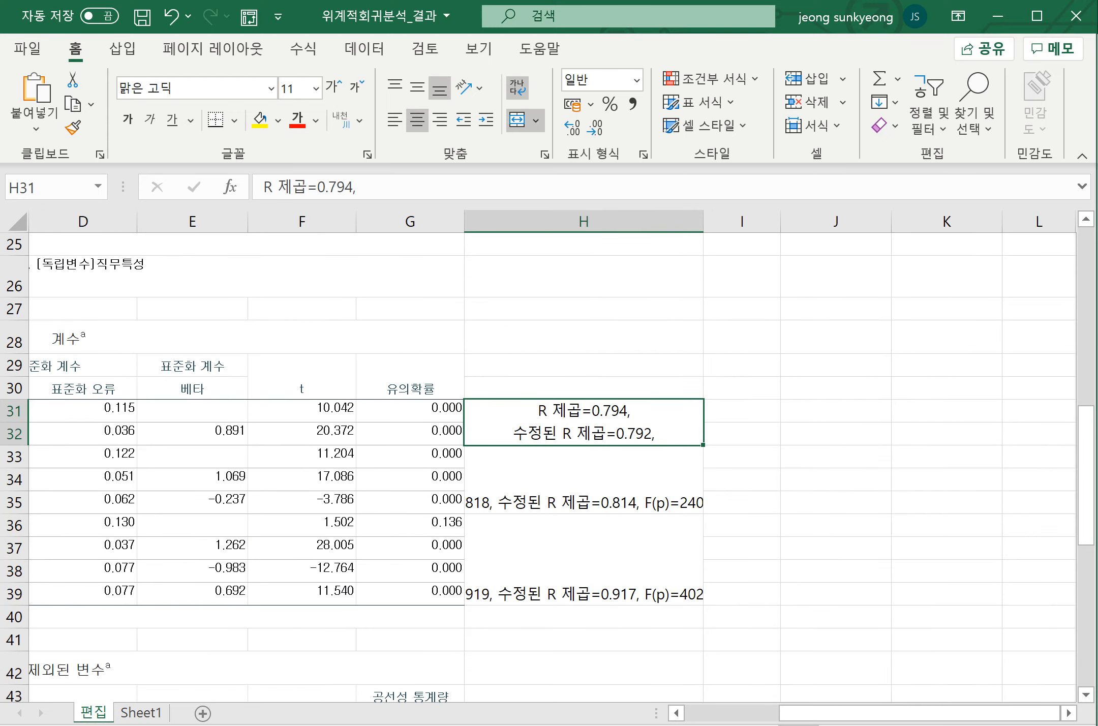
{"action": "left_click_drag", "start_coordinate": [703, 221], "coordinate": [827, 221]}
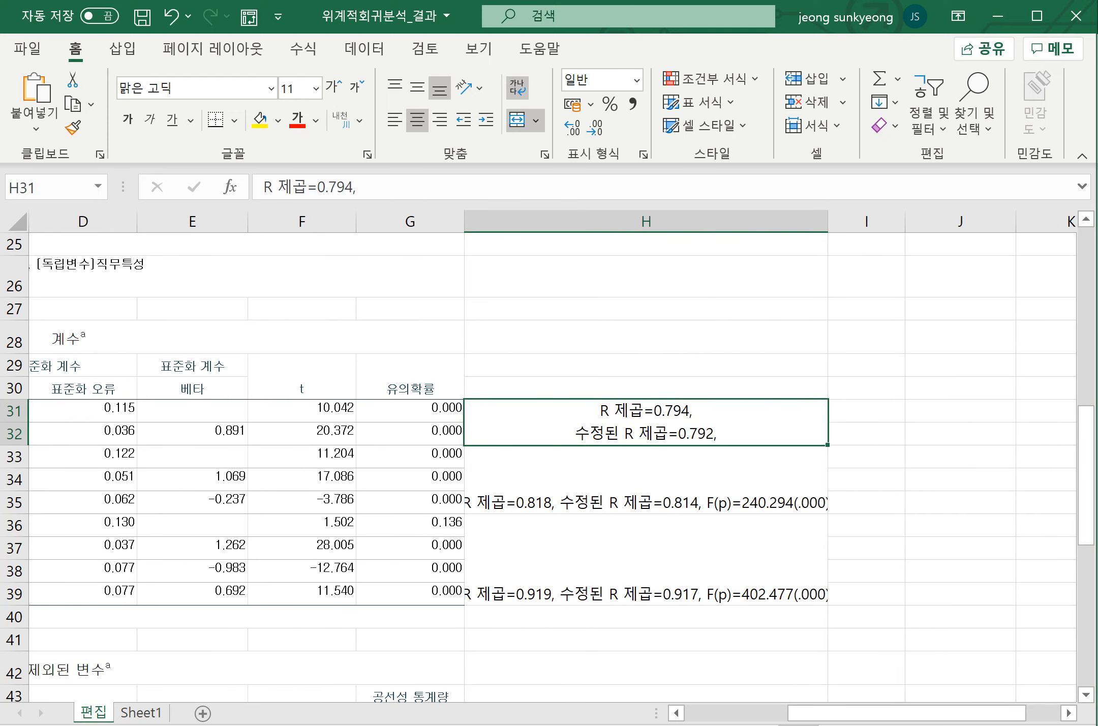
In cell H31, replace the line break before 수정된 R 제곱 with a space so both R 제곱 values share one line.
{"action": "double_click", "coordinate": [576, 433]}
{"action": "key", "text": "BackSpace"}
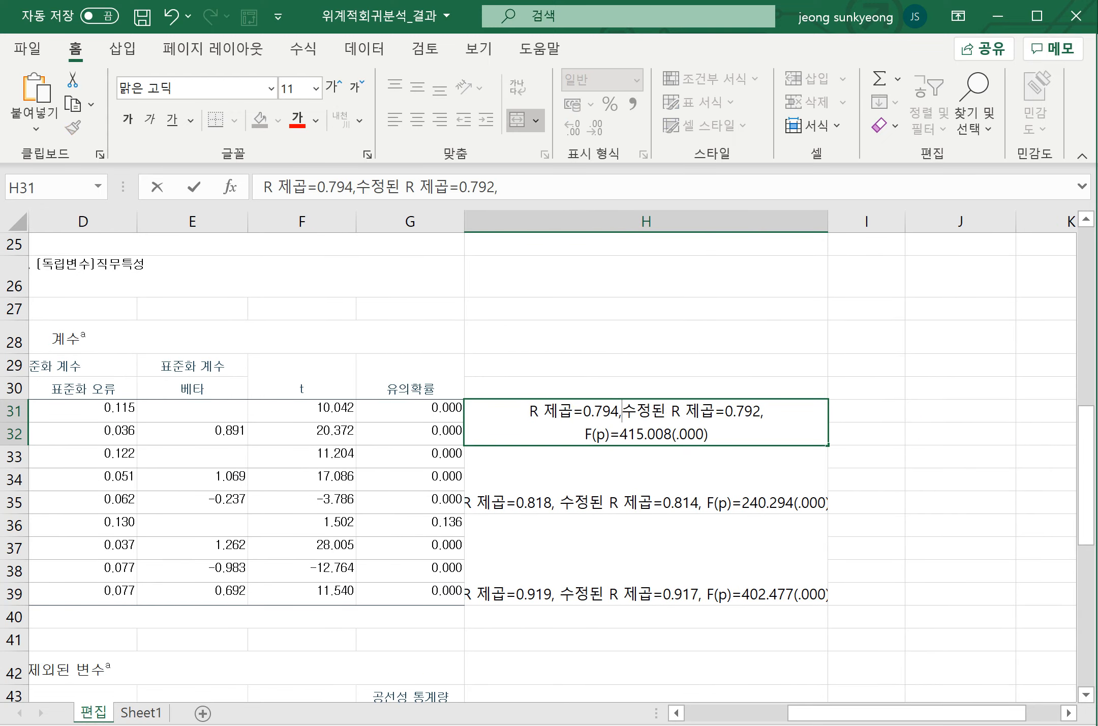
{"action": "key", "text": "Return"}
{"action": "key", "text": "Return"}
{"action": "key", "text": "Up"}
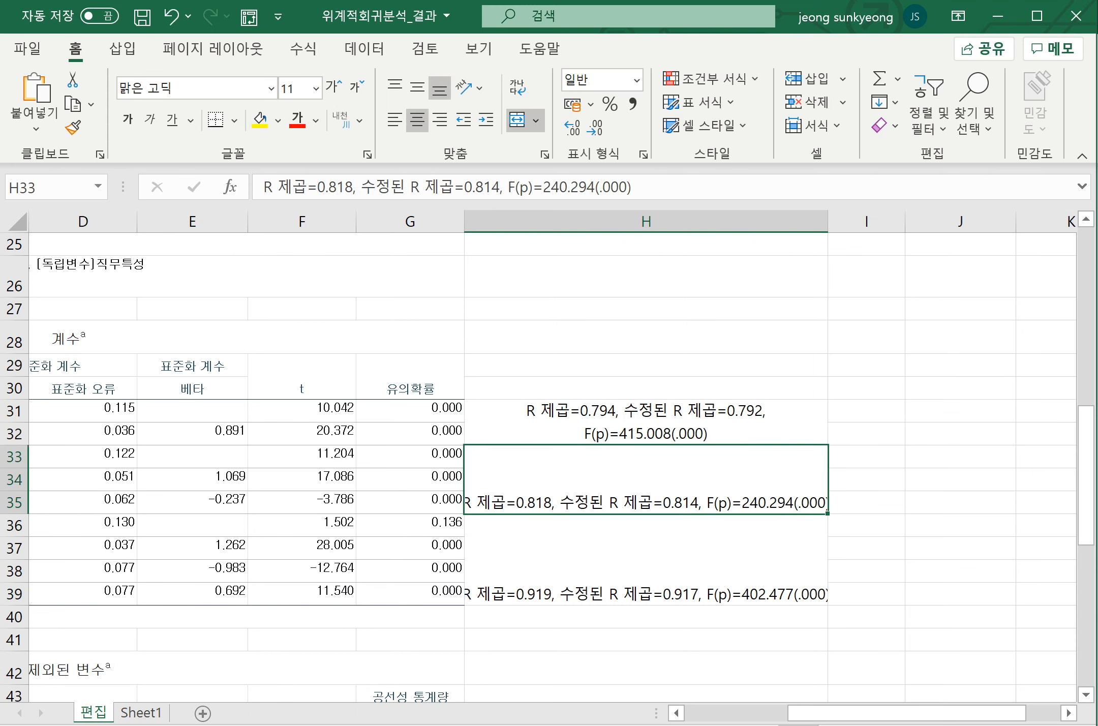
In cell H33, insert line breaks before 수정된 R 제곱 and before F(p) to spread the summary over three lines.
{"action": "double_click", "coordinate": [560, 502]}
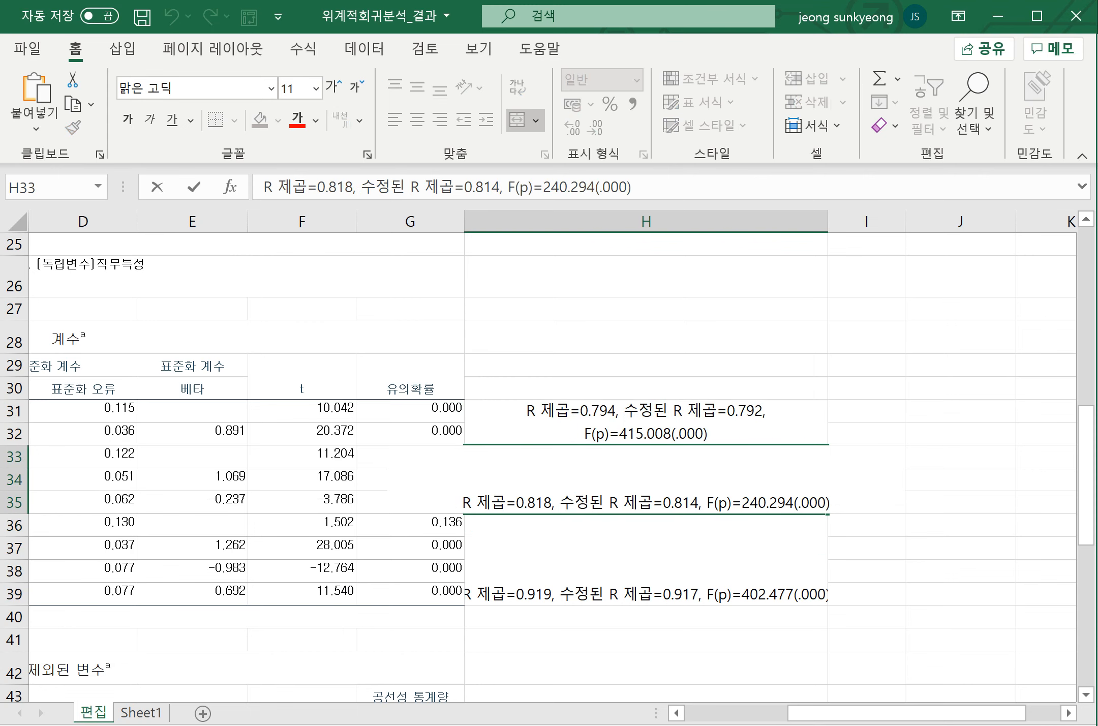
{"action": "key", "text": "Escape"}
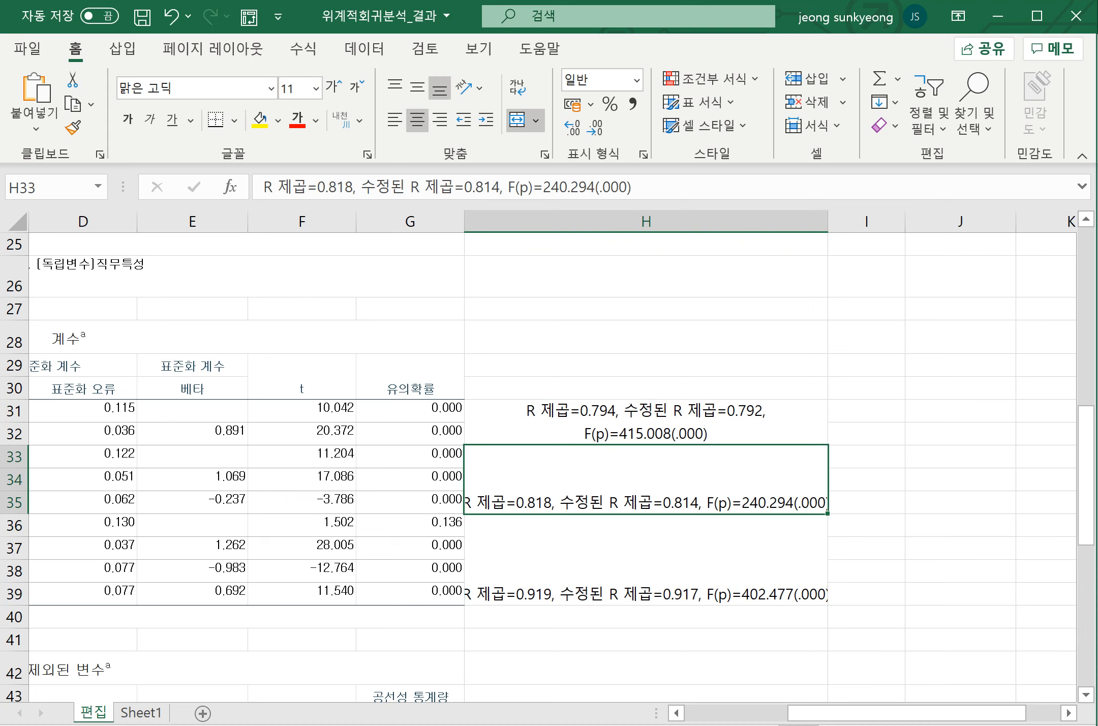
{"action": "double_click", "coordinate": [560, 502]}
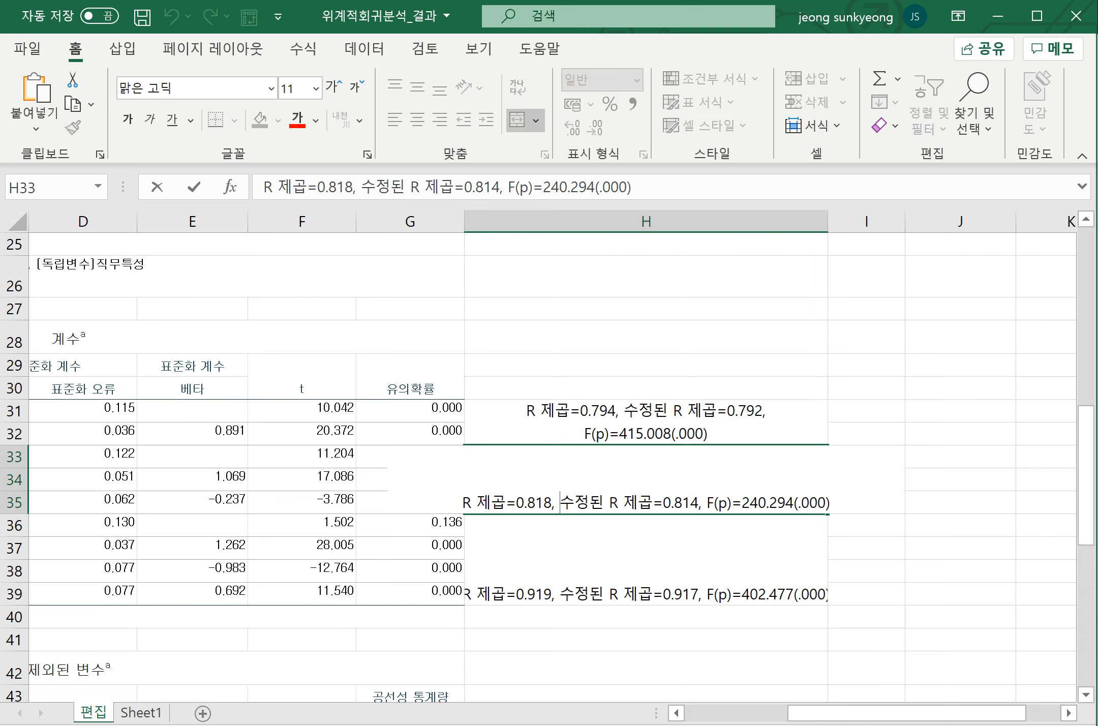
{"action": "key", "text": "alt+Return"}
{"action": "left_click", "coordinate": [658, 525]}
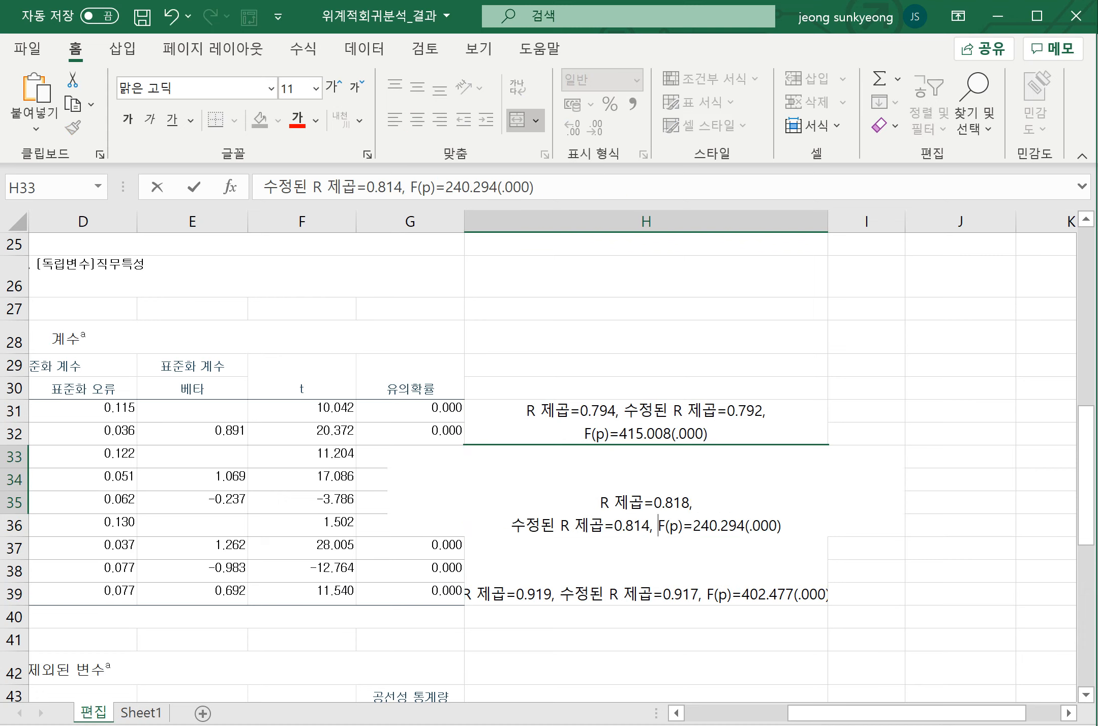
{"action": "key", "text": "alt+Return"}
{"action": "left_click", "coordinate": [698, 502]}
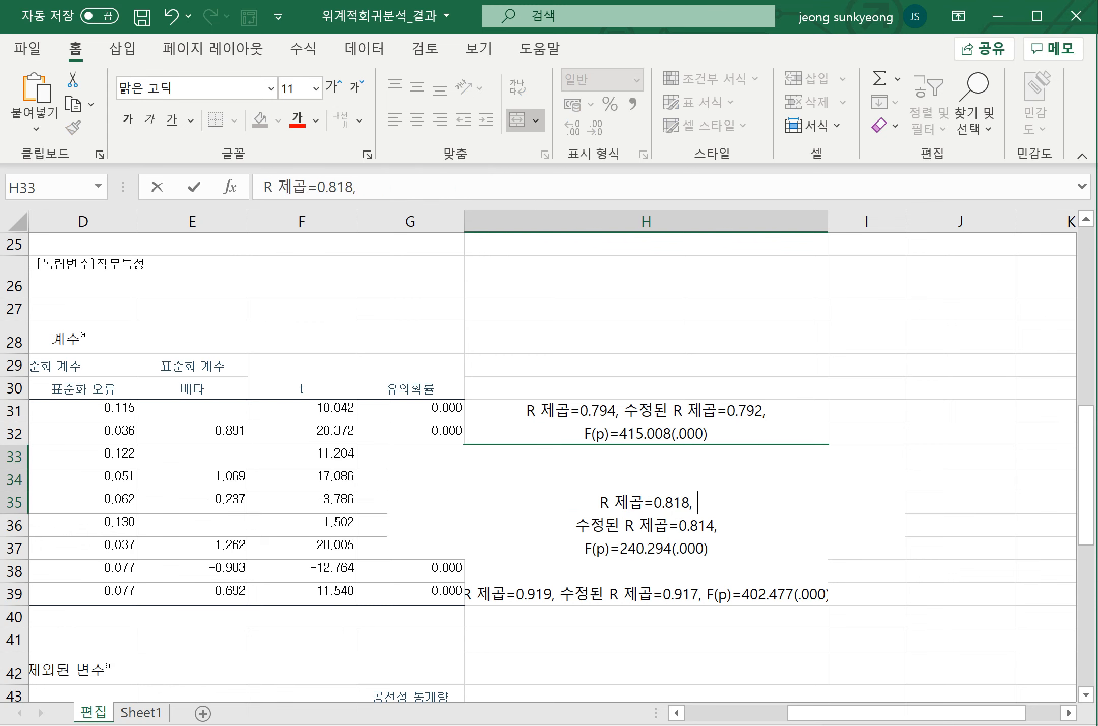
{"action": "left_click", "coordinate": [866, 617]}
In cell H36, insert a line break before 수정된 R 제곱=0.917.
{"action": "left_click", "coordinate": [711, 584]}
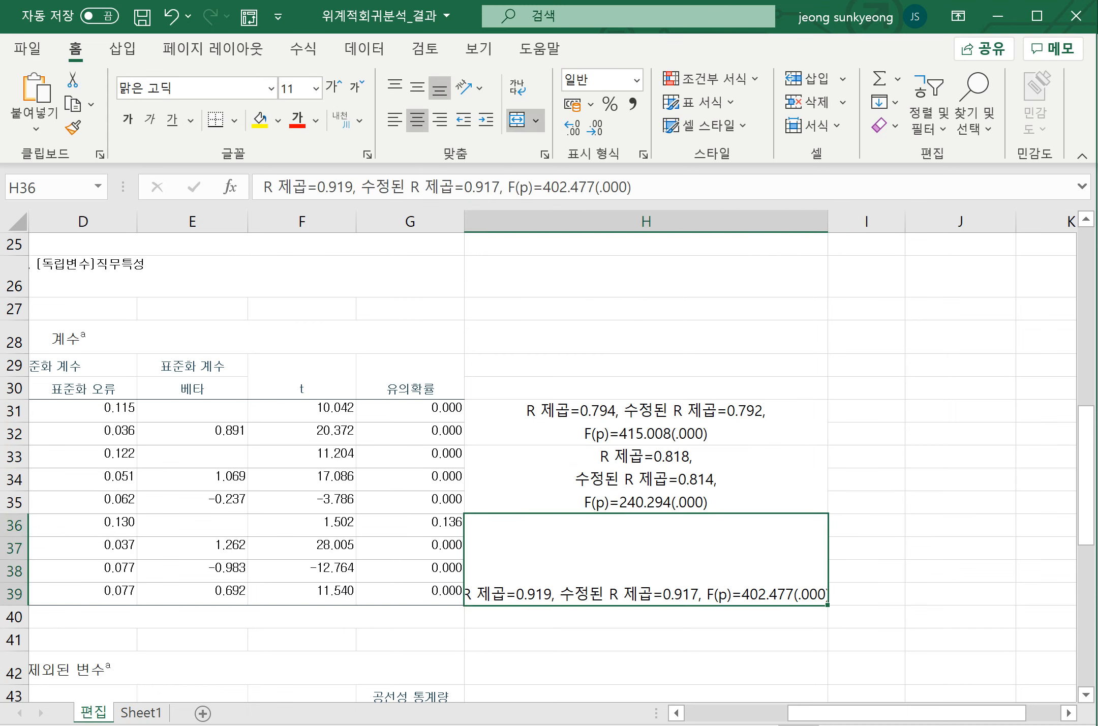
{"action": "double_click", "coordinate": [575, 594]}
{"action": "key", "text": "Left"}
{"action": "key", "text": "alt+Return"}
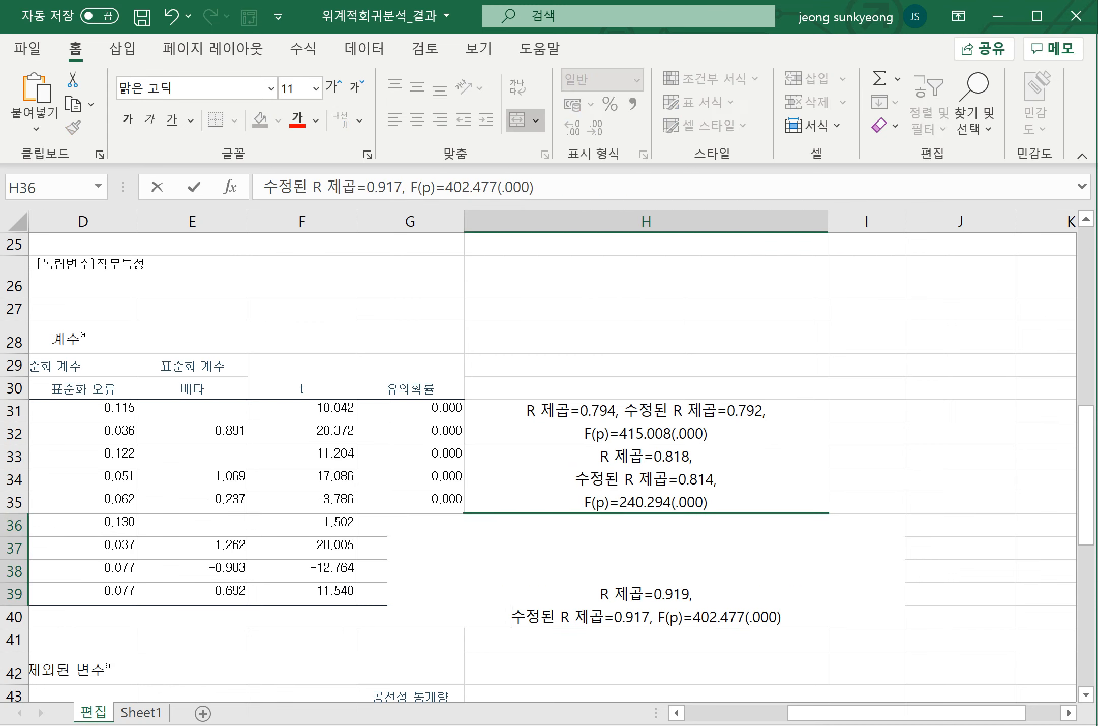
{"action": "left_click", "coordinate": [960, 594]}
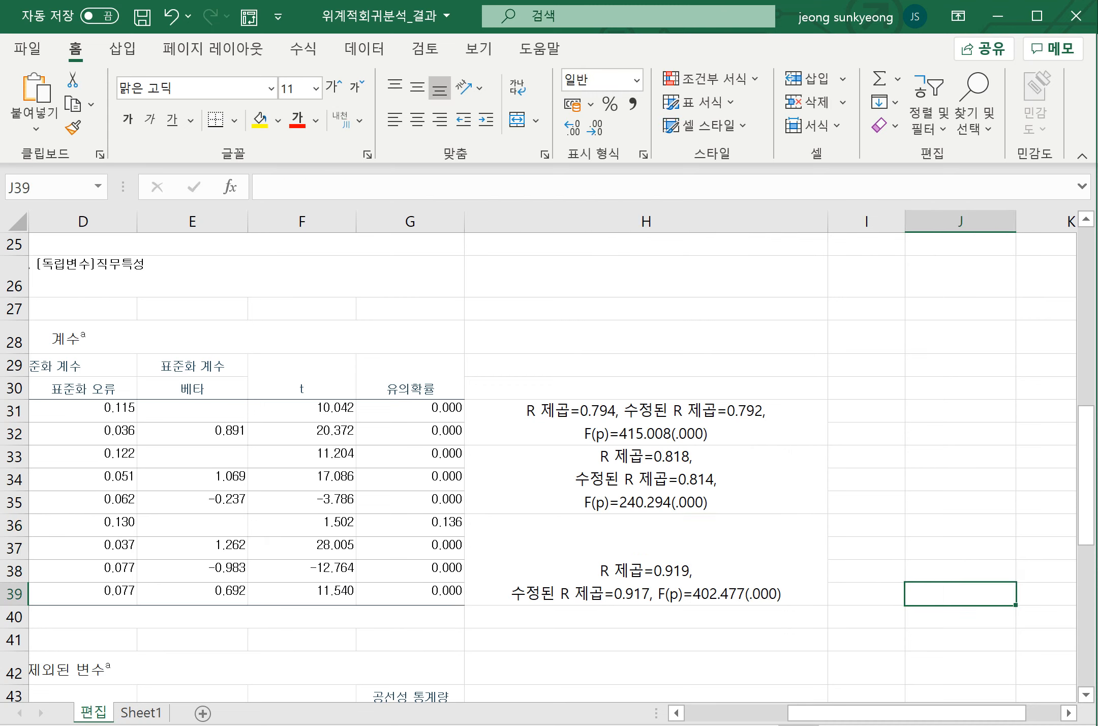
In cell H36, replace the space before F(p)=402.477(.000) with a line break.
{"action": "left_click", "coordinate": [652, 593]}
{"action": "double_click", "coordinate": [652, 594]}
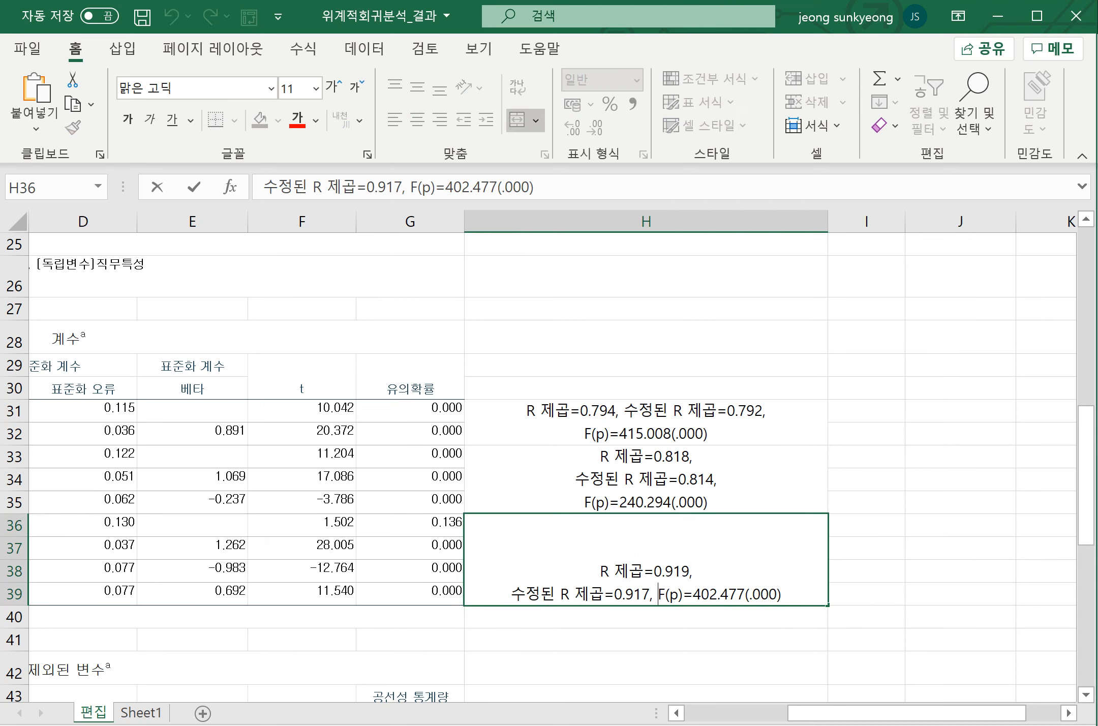
{"action": "key", "text": "BackSpace"}
{"action": "key", "text": "alt+Return"}
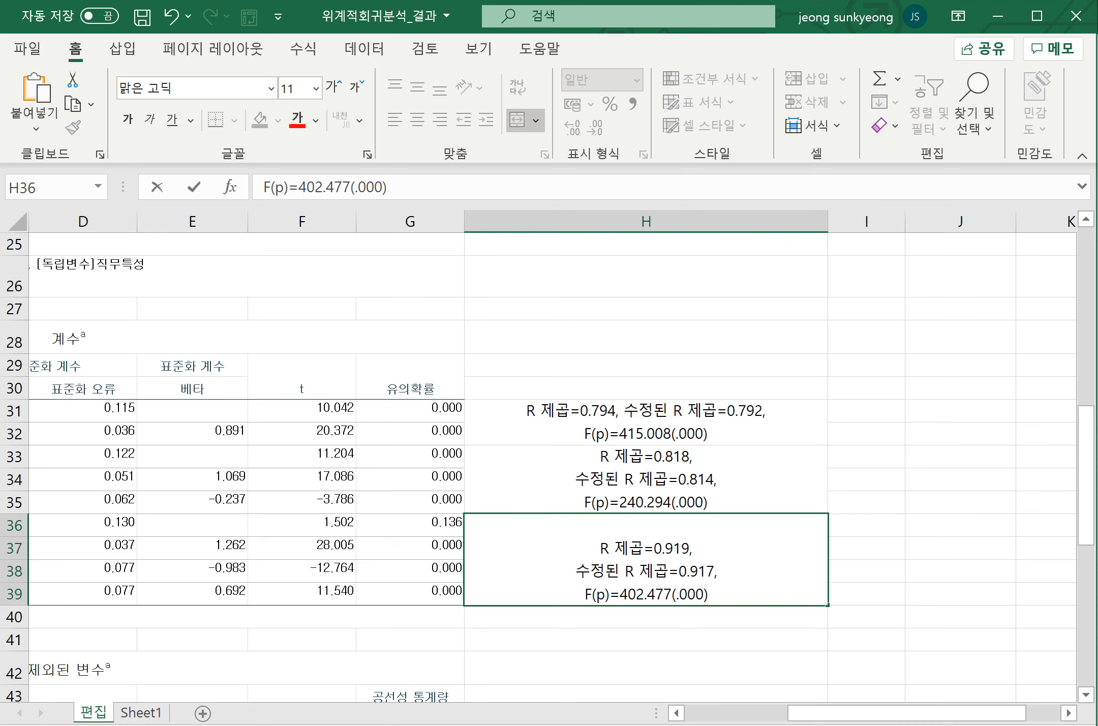
{"action": "key", "text": "Return"}
{"action": "key", "text": "Return"}
{"action": "double_click", "coordinate": [629, 548]}
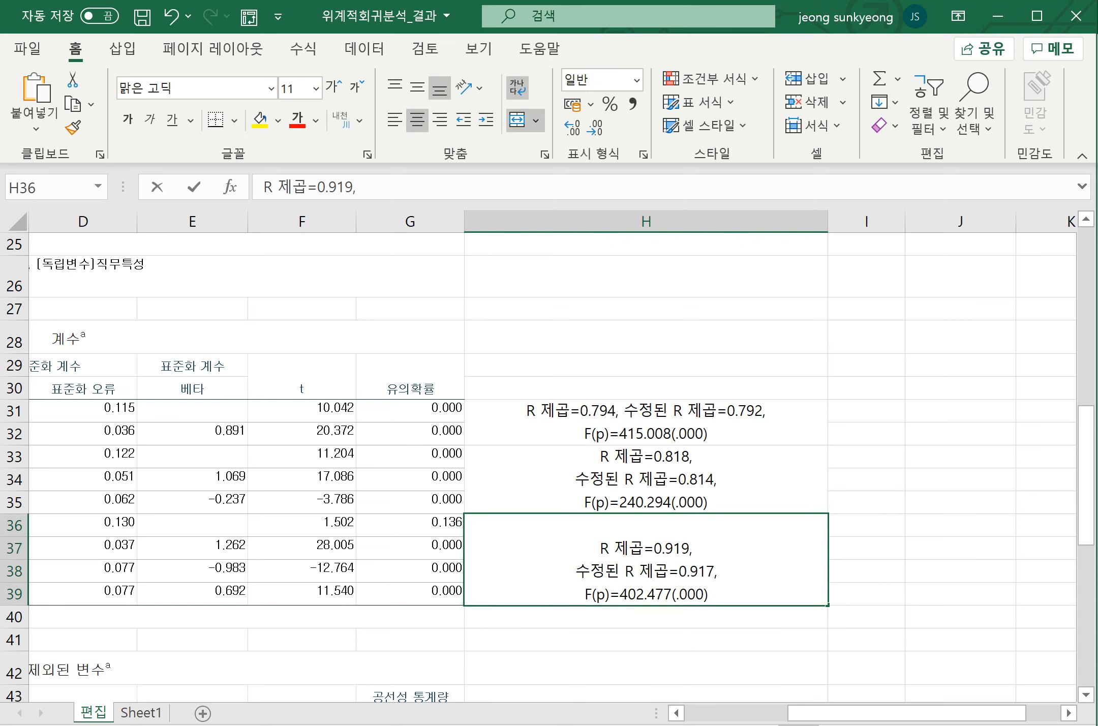
{"action": "left_click", "coordinate": [708, 594]}
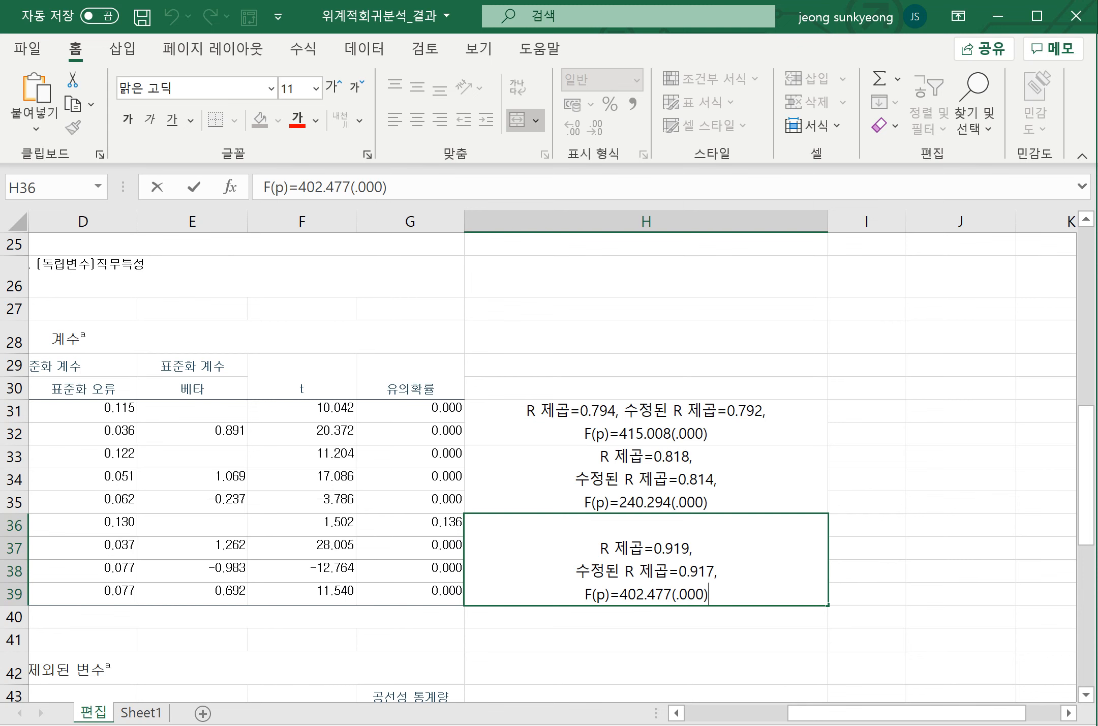
{"action": "key", "text": "Return"}
Narrow column H slightly around the model summary text.
{"action": "left_click_drag", "start_coordinate": [905, 713], "coordinate": [869, 714]}
{"action": "left_click_drag", "start_coordinate": [909, 221], "coordinate": [862, 221]}
{"action": "left_click", "coordinate": [899, 502]}
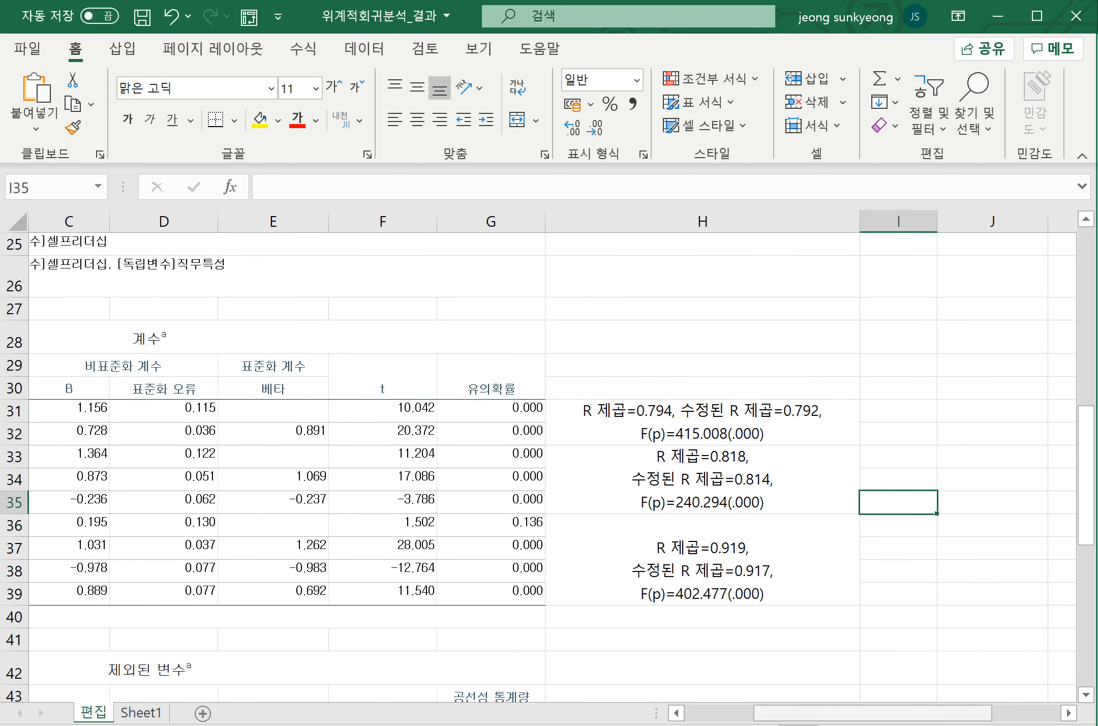
{"action": "left_click_drag", "start_coordinate": [869, 714], "coordinate": [800, 713]}
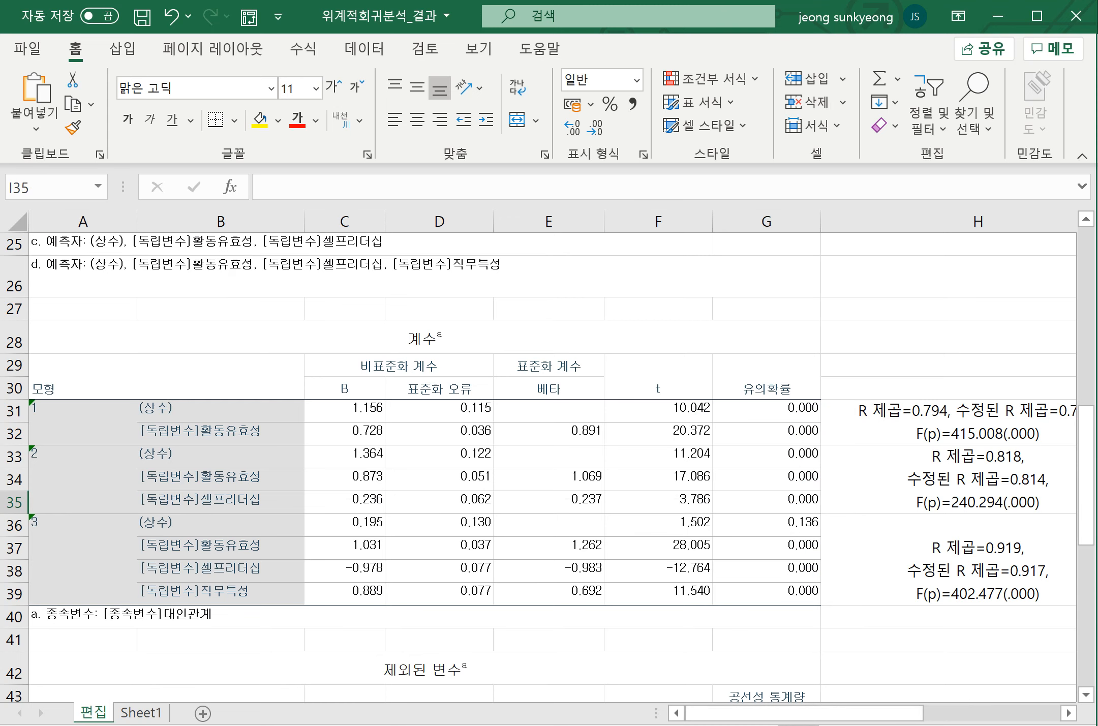
Delete rows 1 to 28, removing the 모형 요약 and ANOVA tables and the 계수 title.
{"action": "left_click_drag", "start_coordinate": [14, 339], "coordinate": [16, 244]}
{"action": "right_click", "coordinate": [19, 252]}
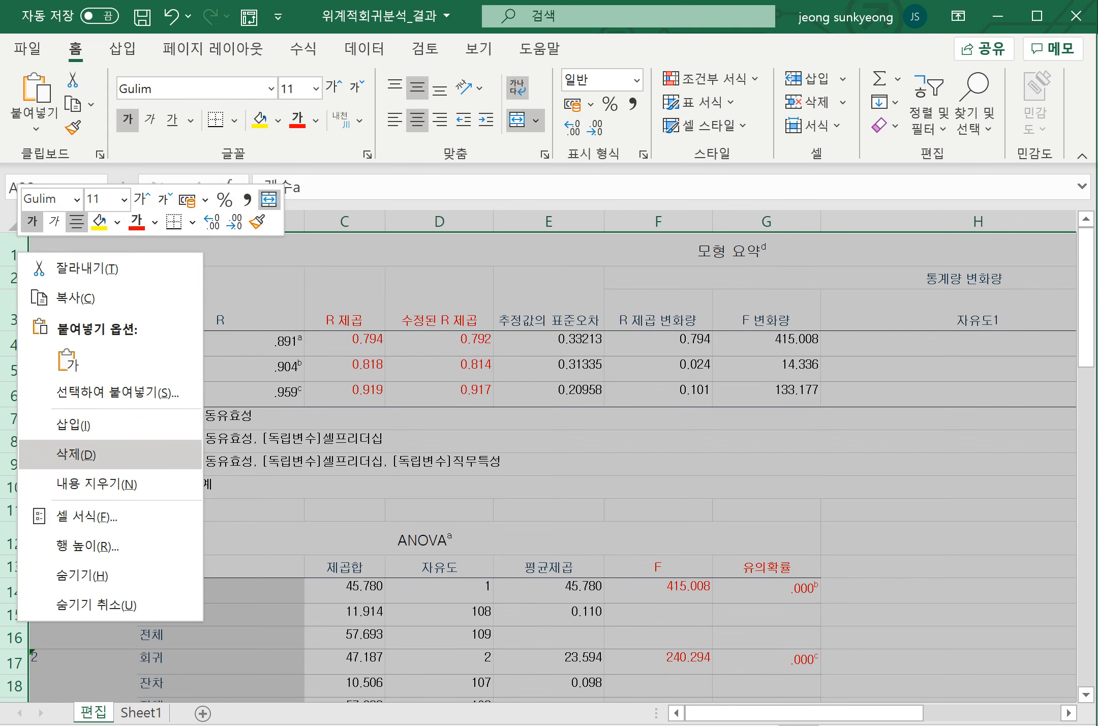
{"action": "left_click", "coordinate": [77, 454]}
Delete the rows below the coefficients table's footnote that hold the 제외된 변수 and 잔차 통계량 tables.
{"action": "scroll", "coordinate": [549, 458], "scroll_direction": "down", "scroll_amount": 2}
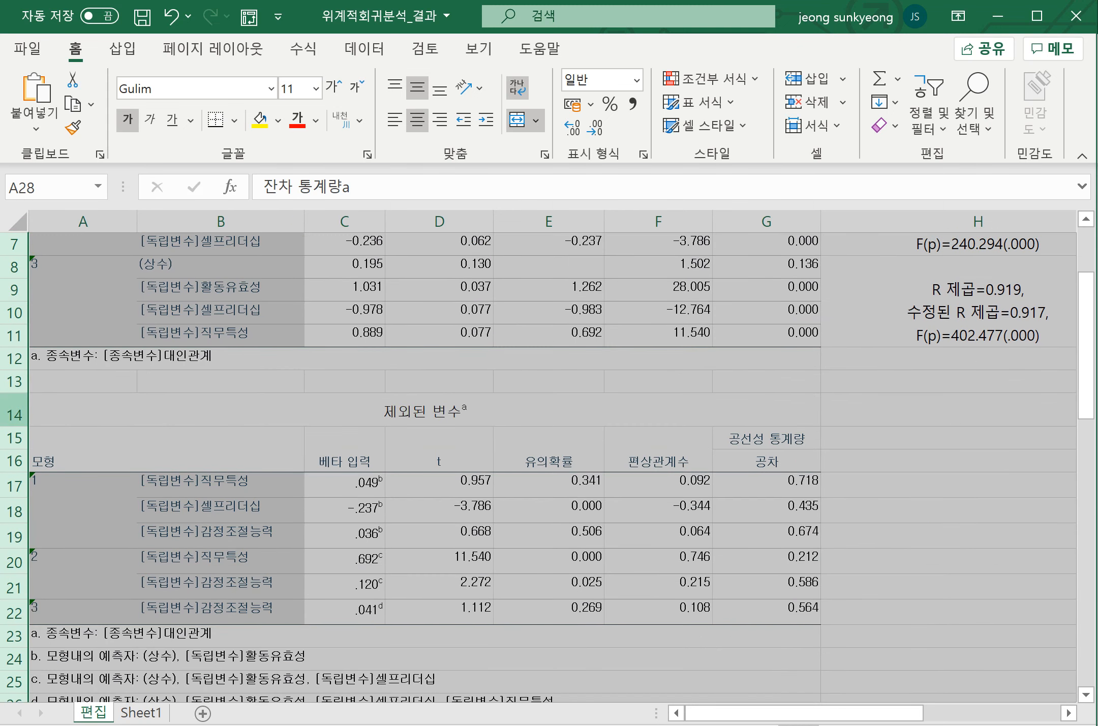
{"action": "left_click_drag", "start_coordinate": [14, 381], "coordinate": [15, 661]}
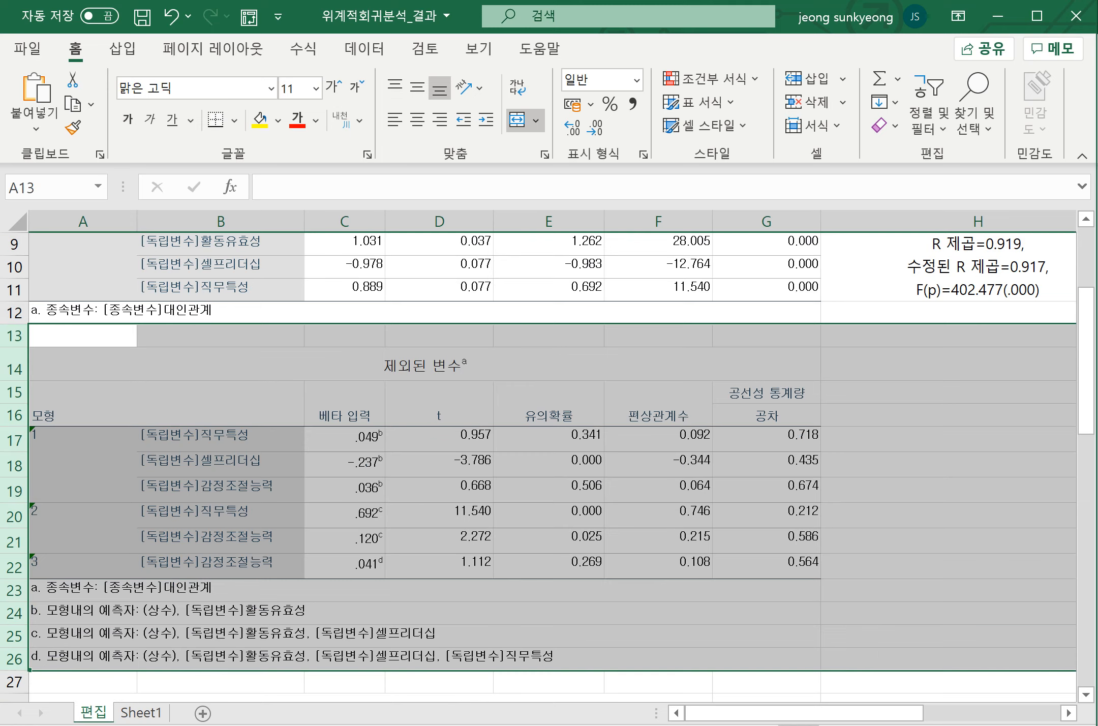
{"action": "right_click", "coordinate": [12, 660]}
{"action": "left_click", "coordinate": [76, 494]}
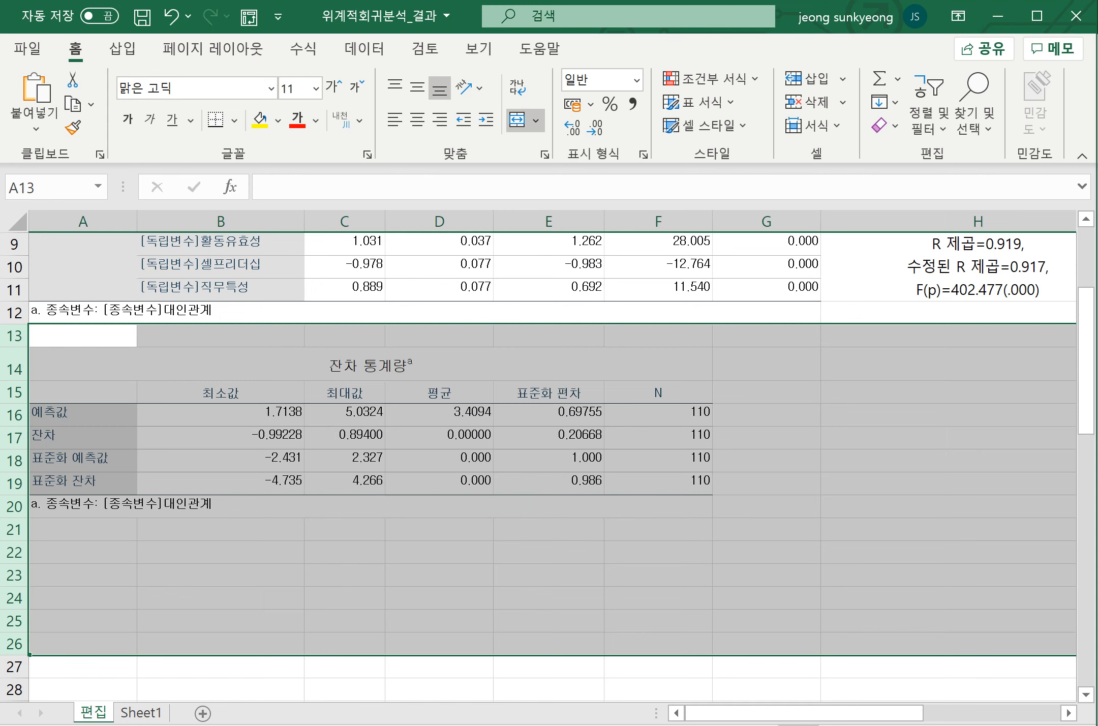
{"action": "left_click", "coordinate": [12, 529], "text": "shift"}
{"action": "right_click", "coordinate": [12, 529]}
{"action": "left_click", "coordinate": [67, 360]}
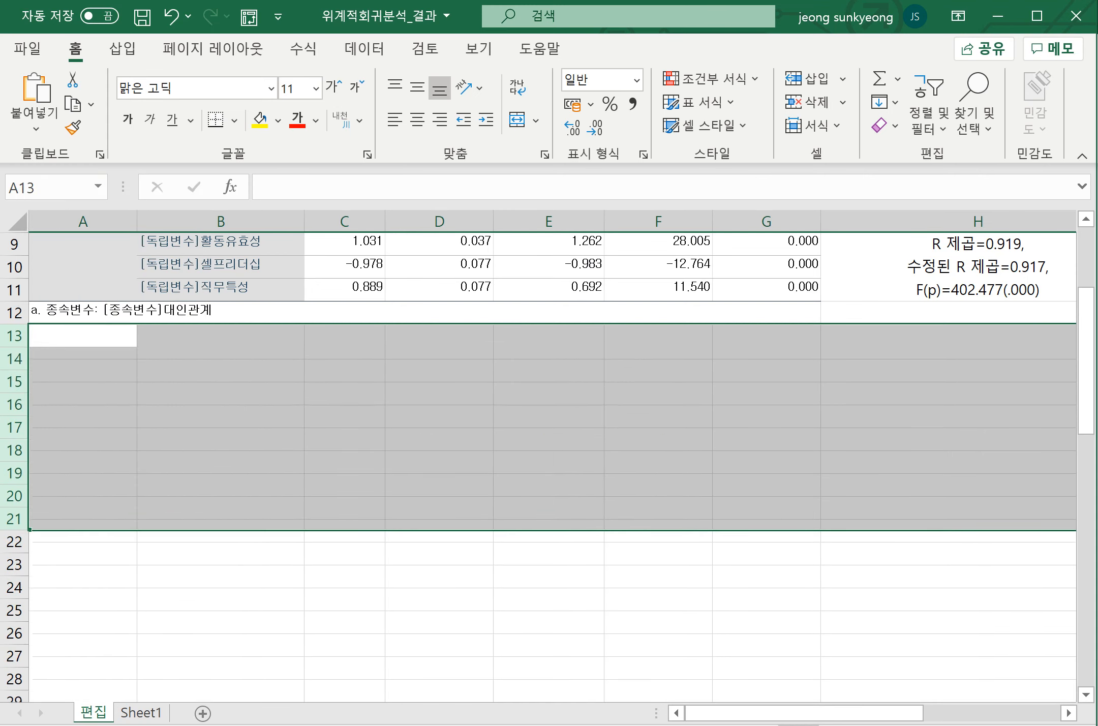
{"action": "left_click", "coordinate": [549, 473]}
{"action": "scroll", "coordinate": [549, 473], "scroll_direction": "up", "scroll_amount": 3}
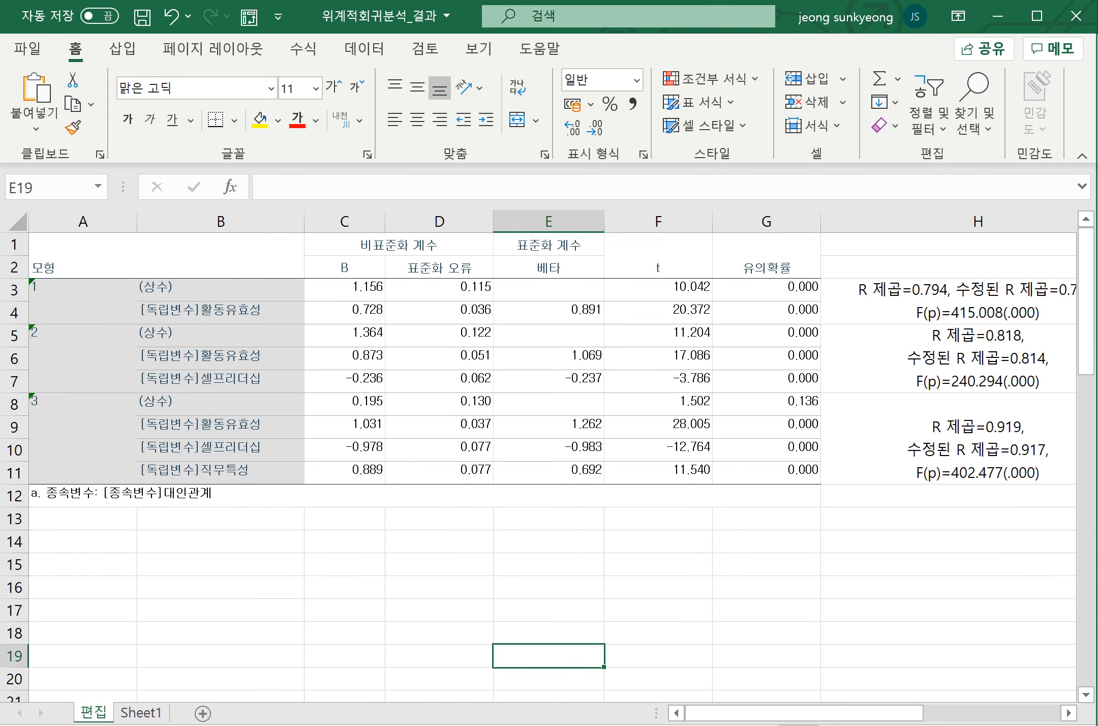
Narrow columns A, B, F and G to tighten the coefficients table.
{"action": "left_click_drag", "start_coordinate": [136, 222], "coordinate": [72, 222]}
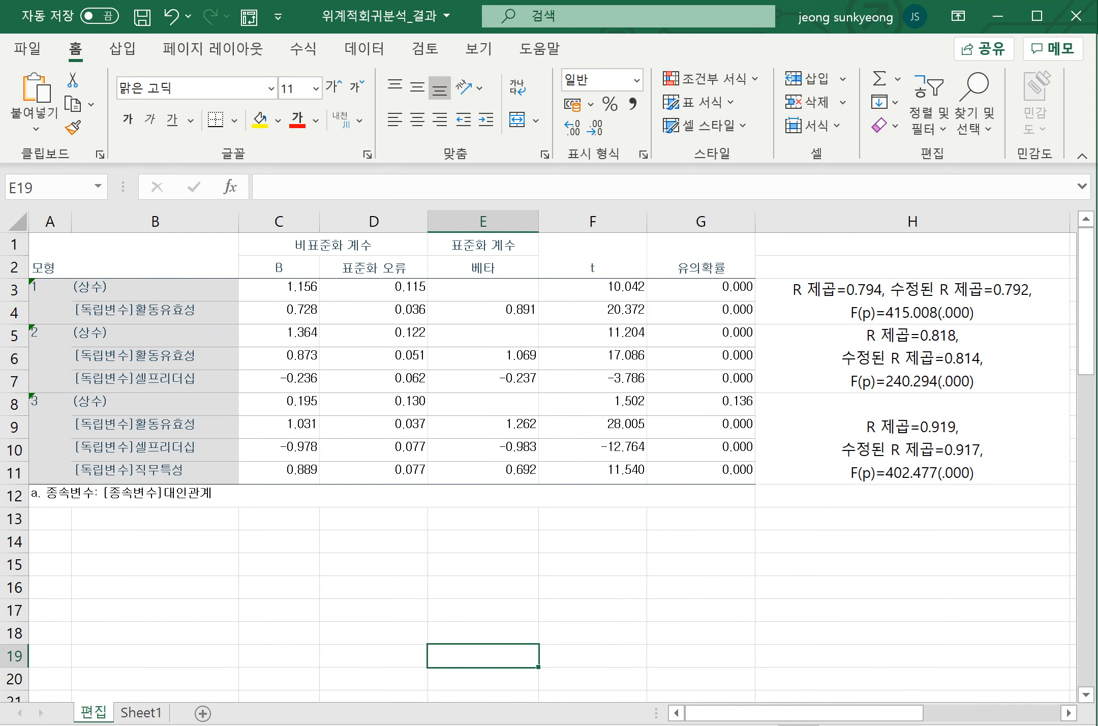
{"action": "left_click_drag", "start_coordinate": [238, 222], "coordinate": [222, 222]}
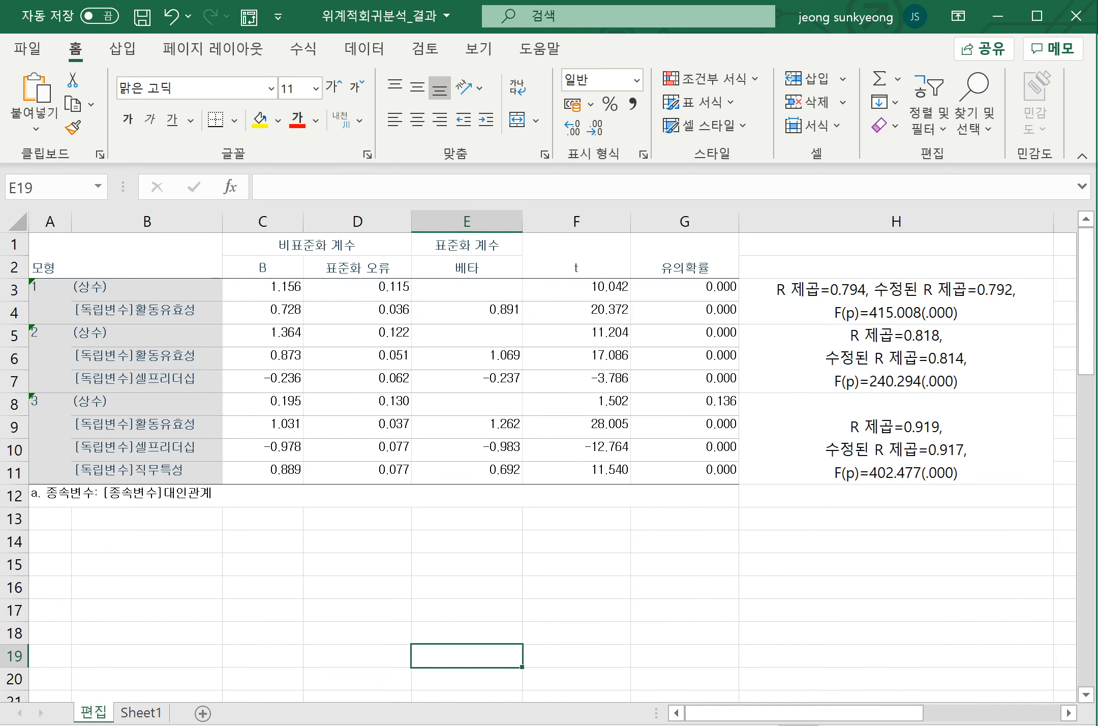
{"action": "left_click_drag", "start_coordinate": [631, 221], "coordinate": [599, 222]}
{"action": "left_click_drag", "start_coordinate": [707, 221], "coordinate": [684, 221]}
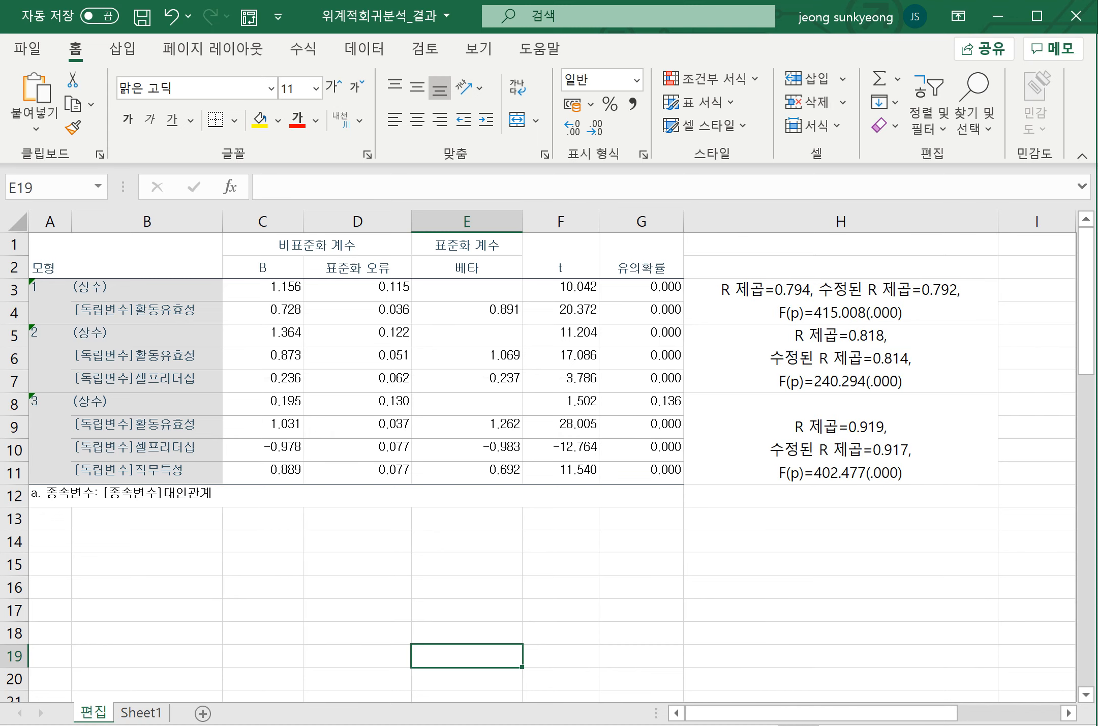
{"action": "left_click", "coordinate": [147, 311]}
{"action": "left_click", "coordinate": [840, 301]}
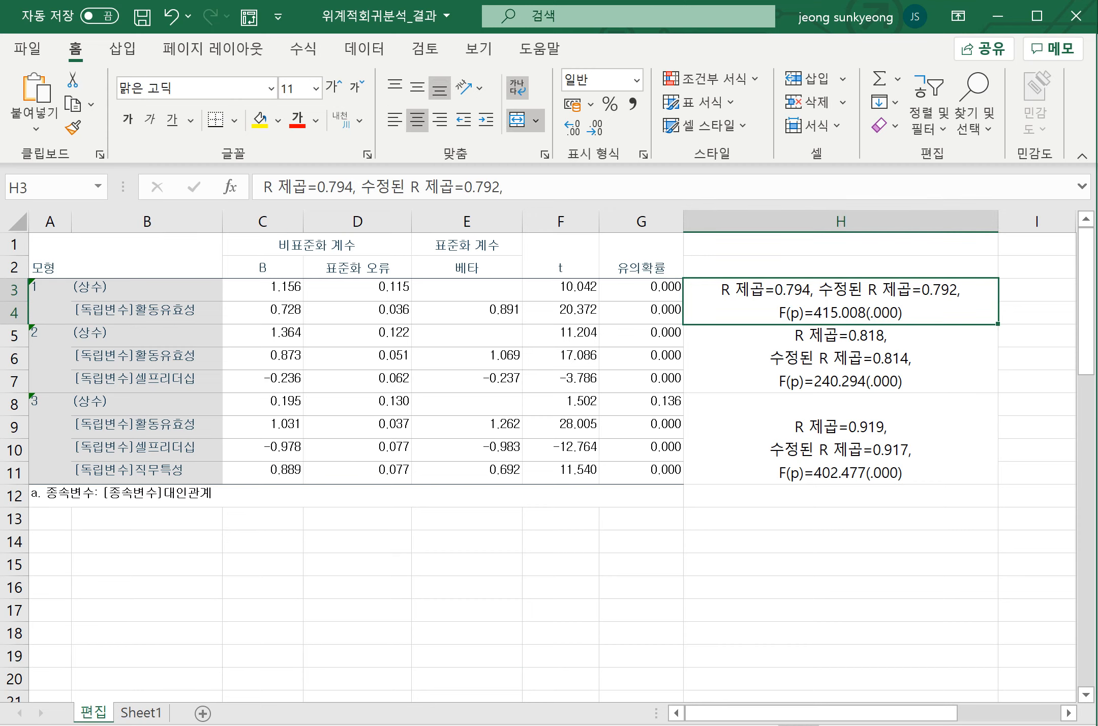
{"action": "left_click", "coordinate": [467, 587]}
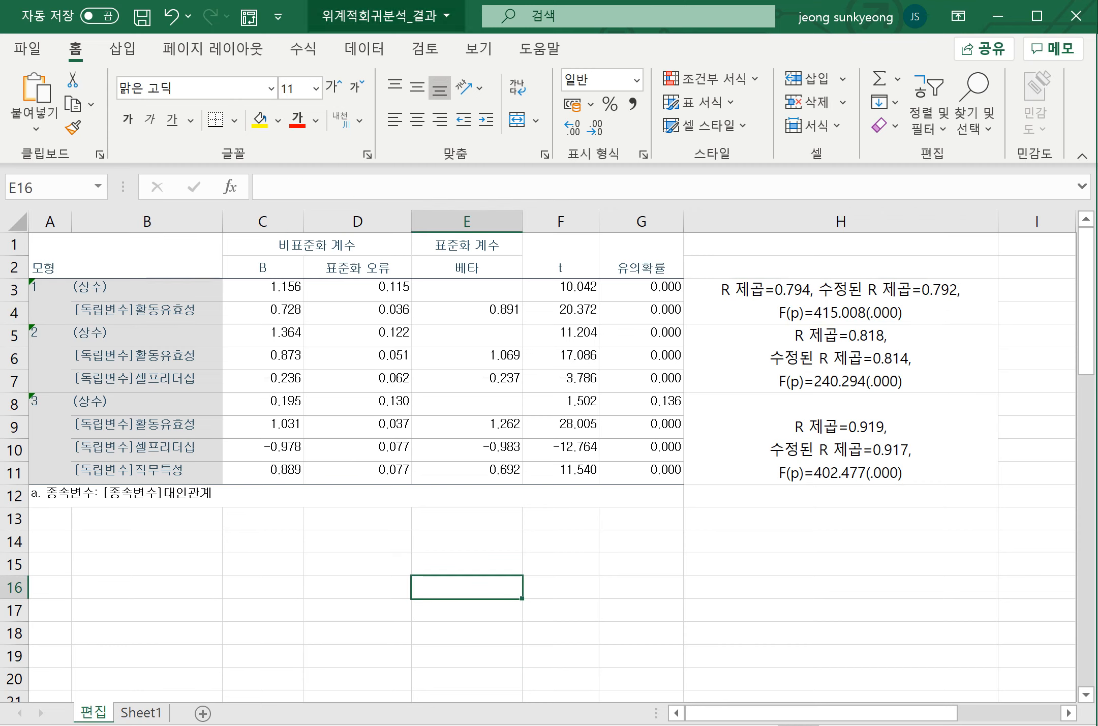
{"action": "left_click", "coordinate": [561, 565]}
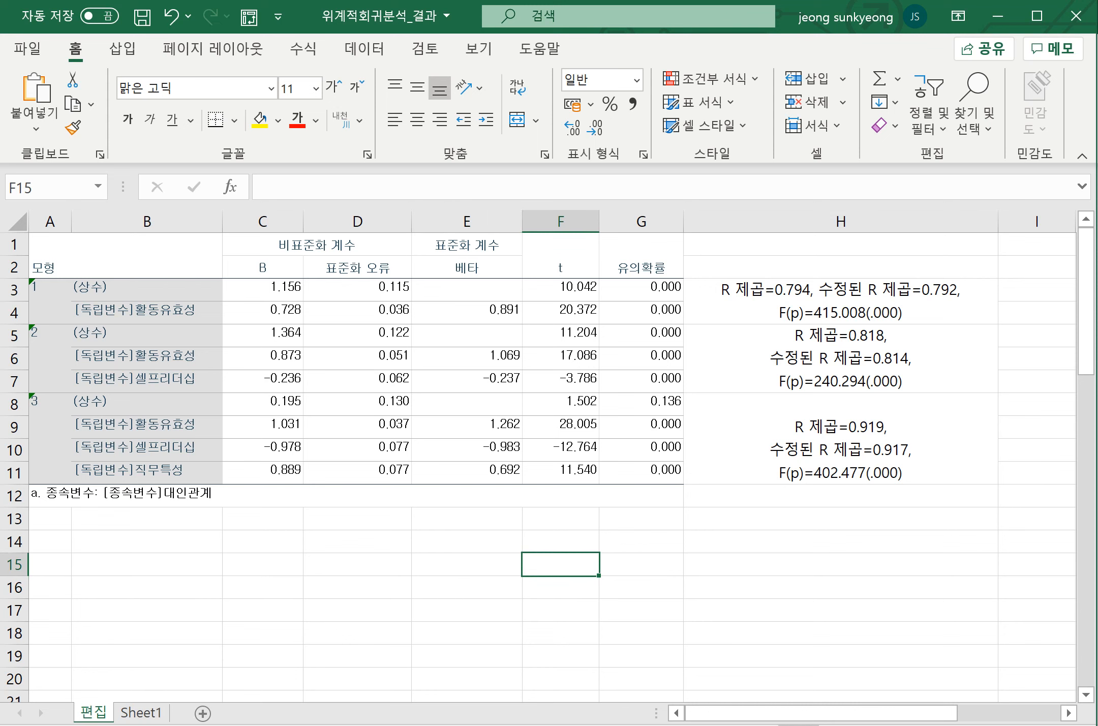
Switch to the 중다회귀 results workbook and open its 편집결과 sheet.
{"action": "left_click", "coordinate": [760, 725]}
{"action": "left_click", "coordinate": [660, 684]}
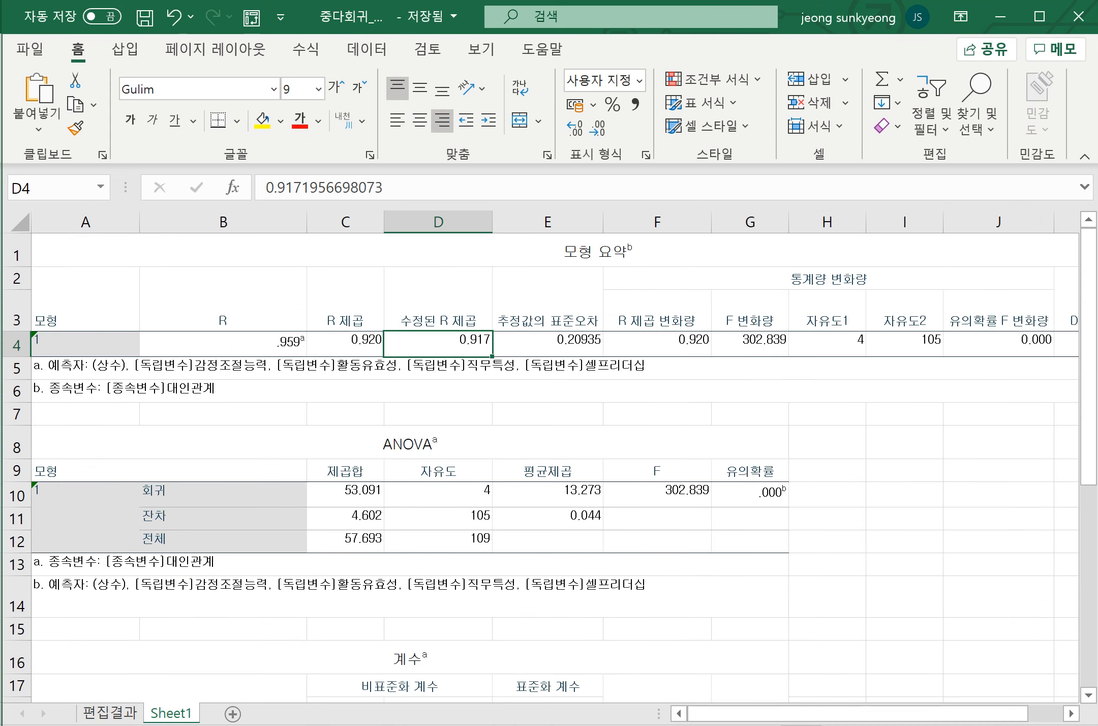
{"action": "left_click", "coordinate": [110, 712]}
{"action": "left_click_drag", "start_coordinate": [657, 516], "coordinate": [657, 496]}
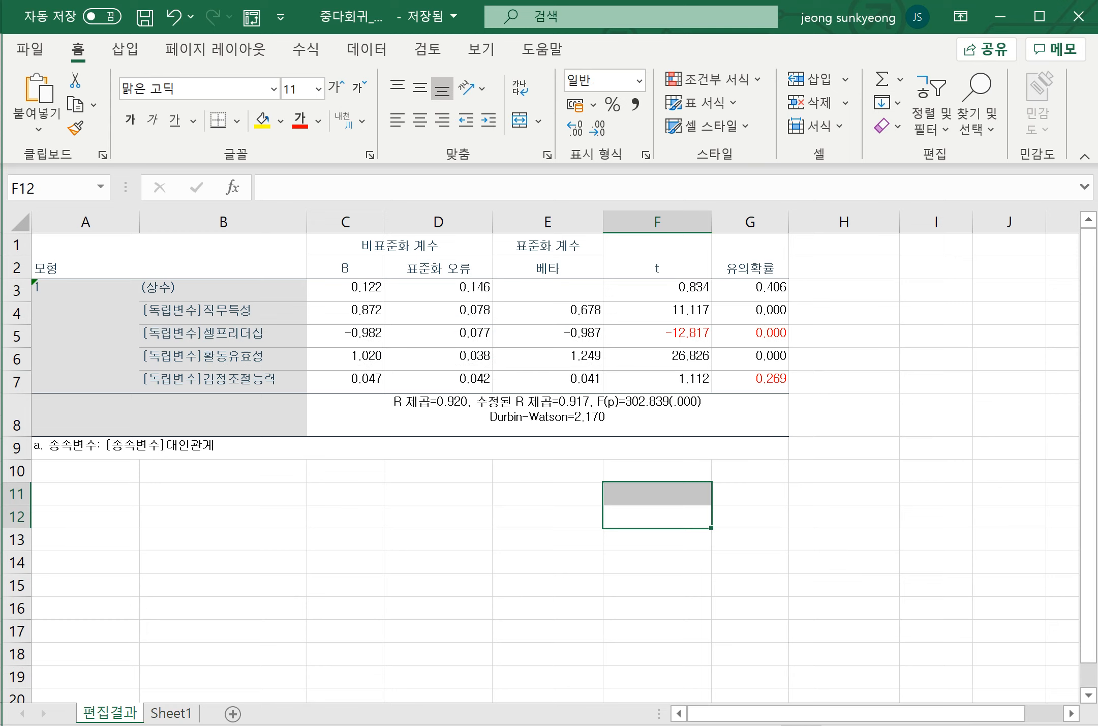
Merge H3:H7 beside the coefficients table and move the R 제곱, F(p) and Durbin-Watson summary text from row 8 into it.
{"action": "left_click_drag", "start_coordinate": [844, 289], "coordinate": [843, 382]}
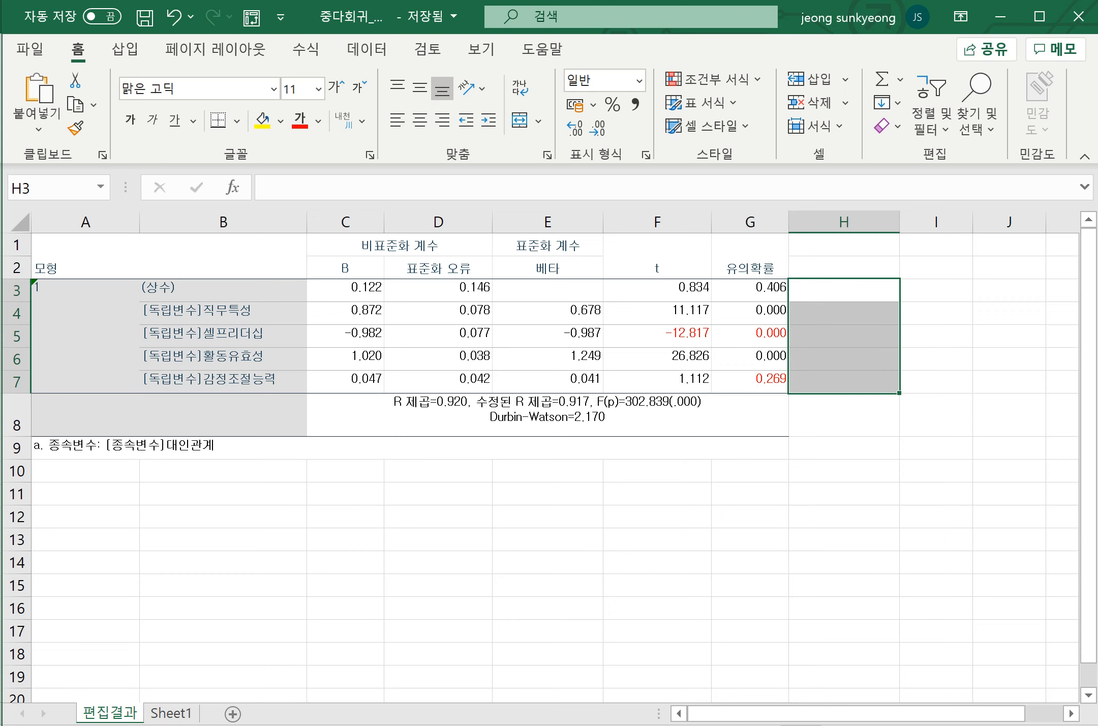
{"action": "left_click", "coordinate": [519, 120]}
{"action": "double_click", "coordinate": [622, 417]}
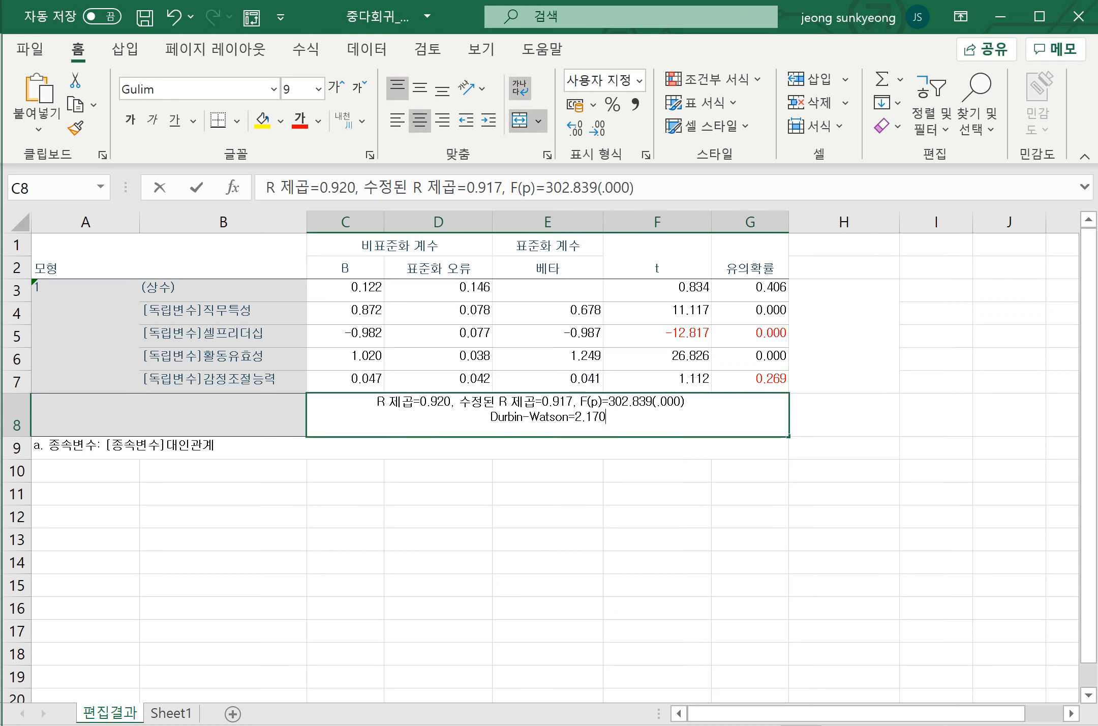
{"action": "left_click_drag", "start_coordinate": [606, 418], "coordinate": [376, 401]}
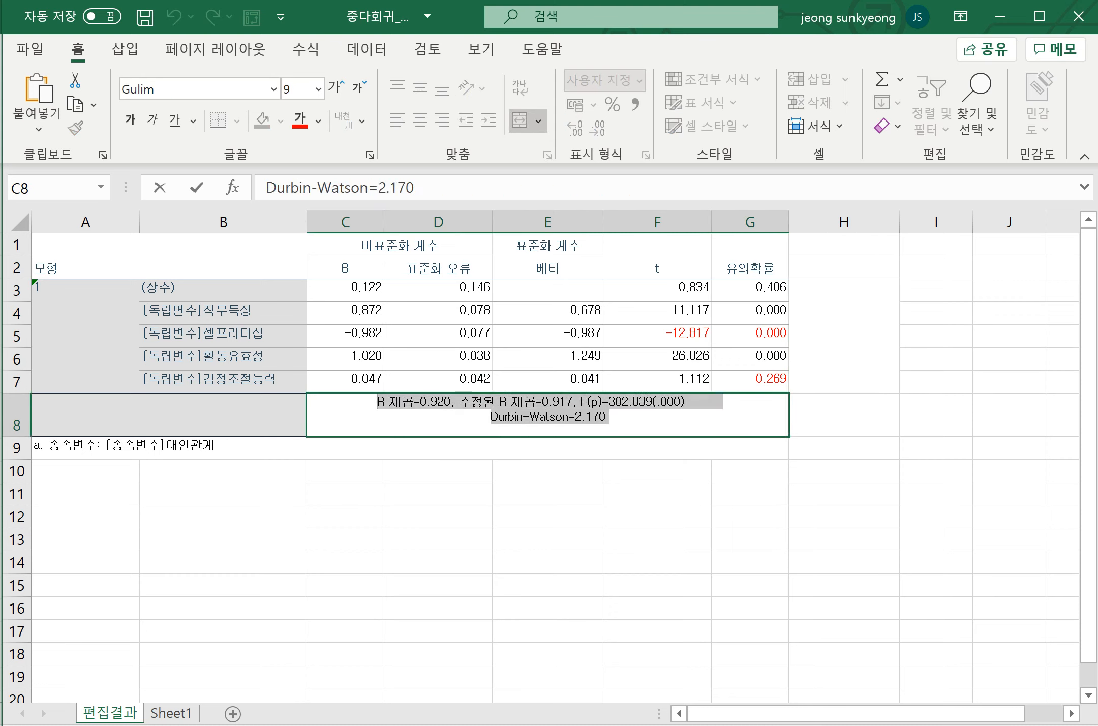
{"action": "key", "text": "ctrl+x"}
{"action": "double_click", "coordinate": [844, 346]}
{"action": "key", "text": "ctrl+v"}
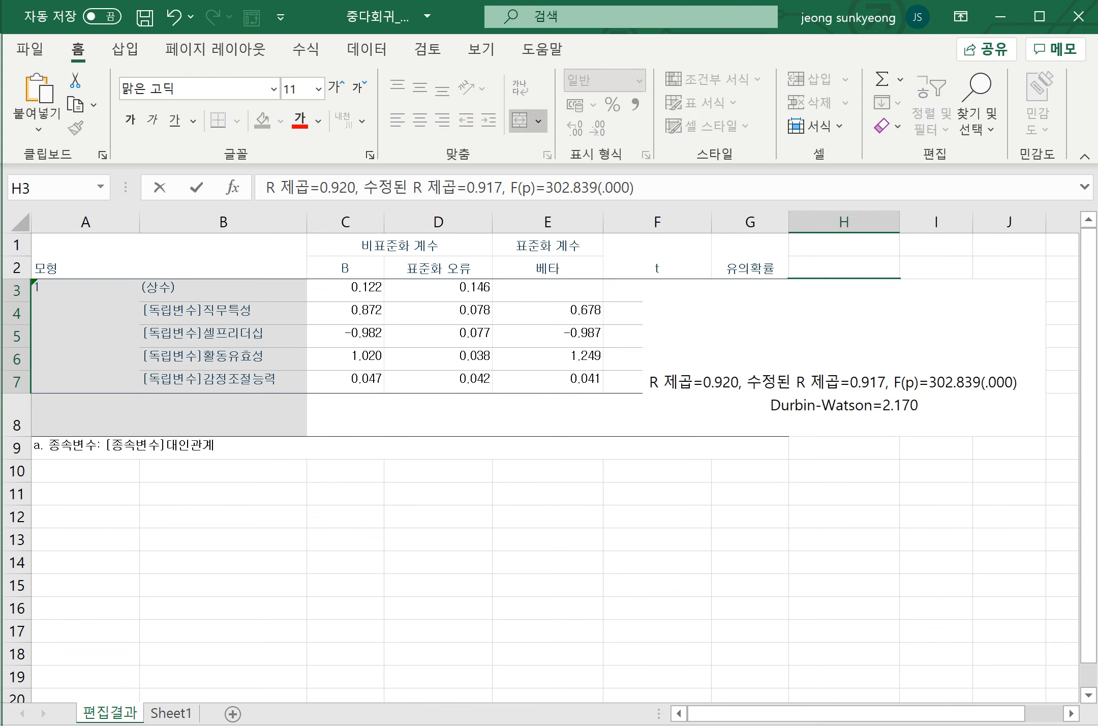
Break the summary text in H3 so R 제곱, 수정된 R 제곱 and F(p) sit on separate lines, and widen column H to fit.
{"action": "key", "text": "BackSpace"}
{"action": "key", "text": "alt+Return"}
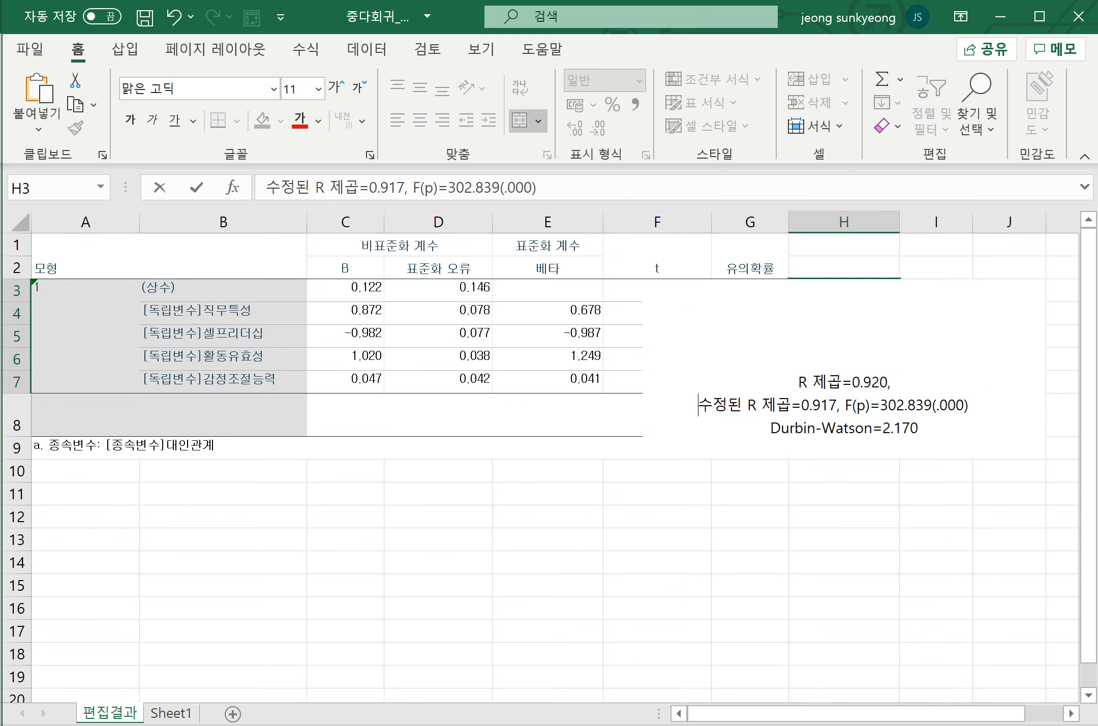
{"action": "left_click", "coordinate": [844, 405]}
{"action": "key", "text": "BackSpace"}
{"action": "key", "text": "alt+Return"}
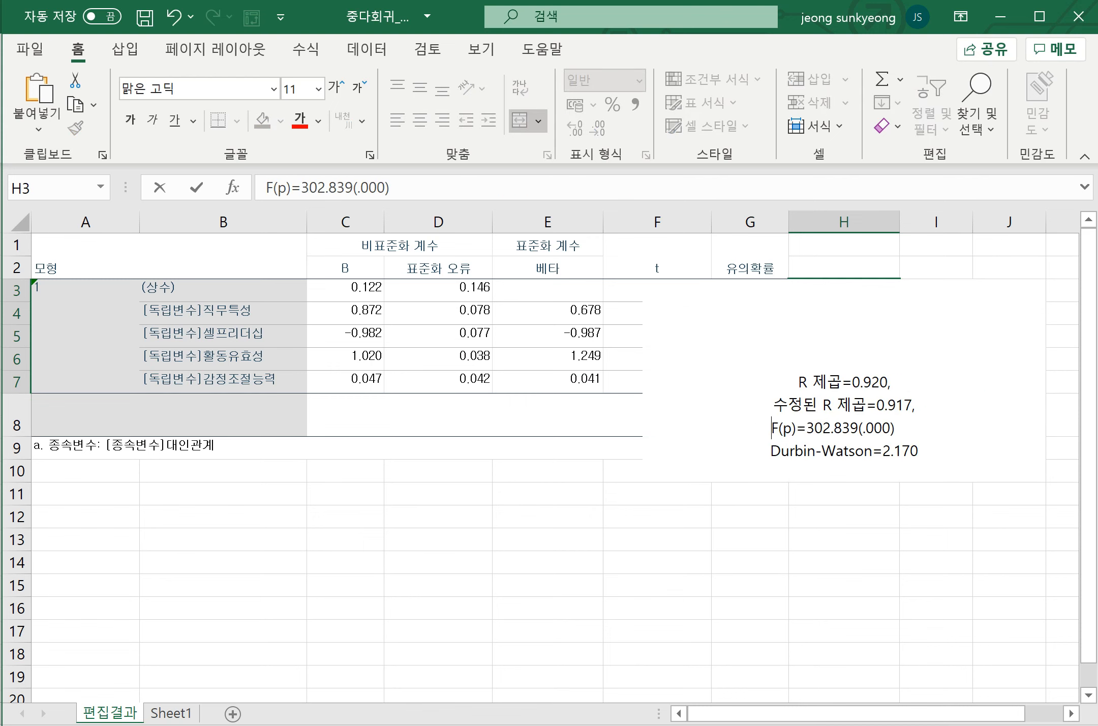
{"action": "key", "text": "Return"}
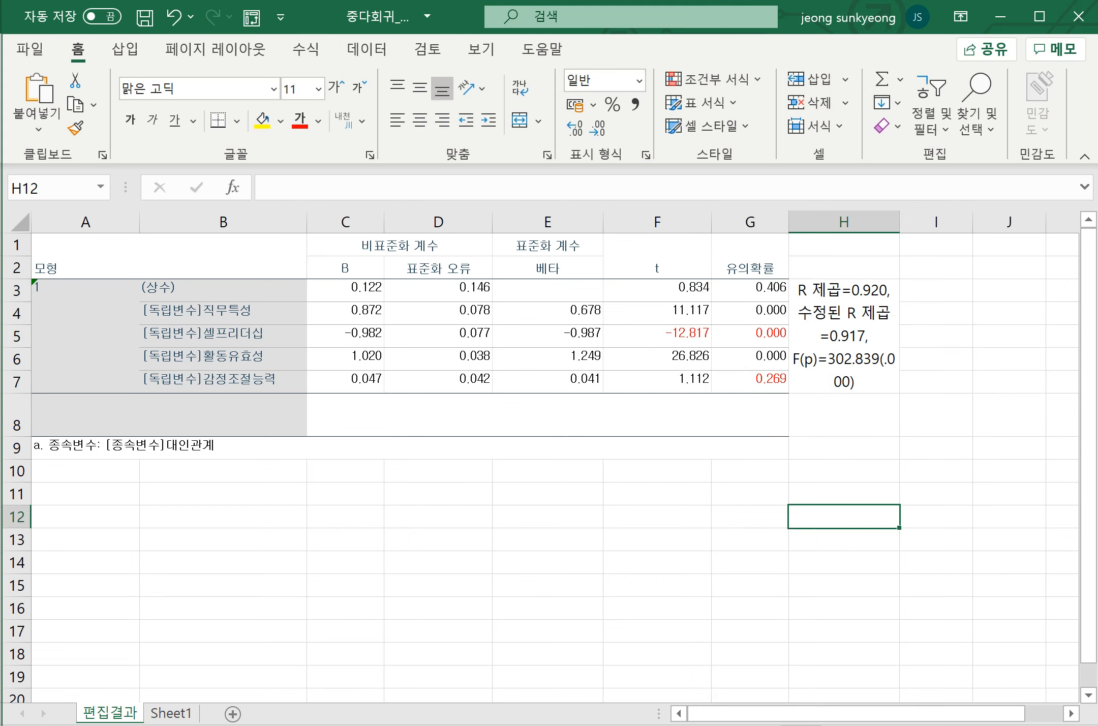
{"action": "left_click_drag", "start_coordinate": [899, 222], "coordinate": [982, 222]}
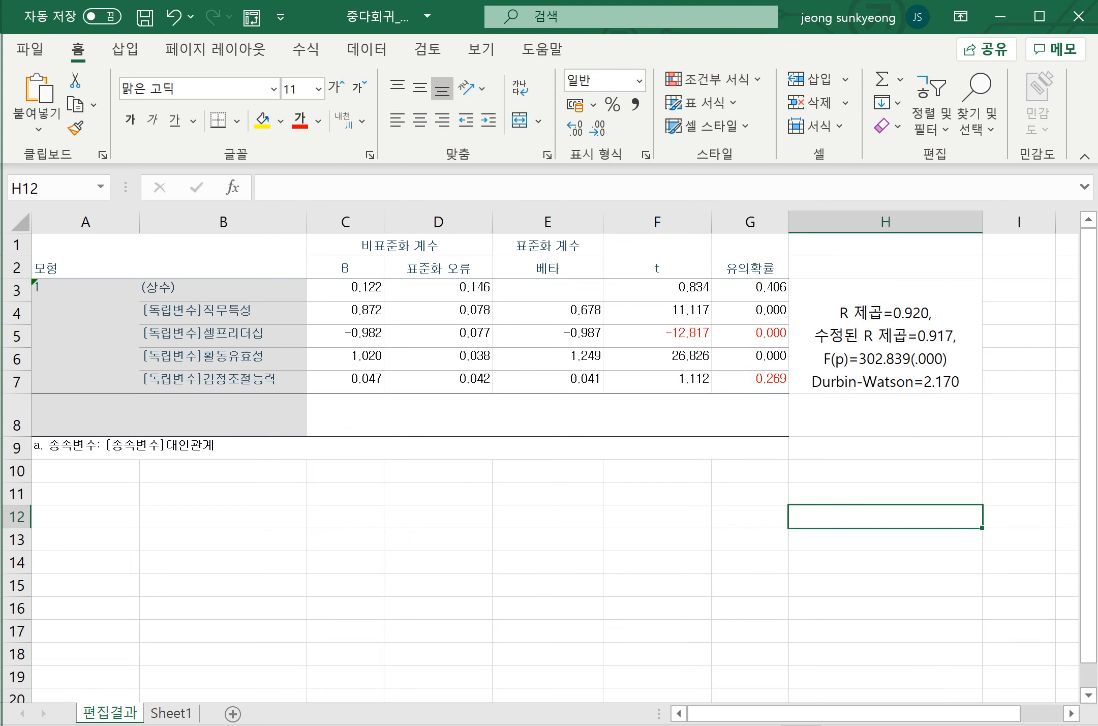
Copy the Durbin-Watson=2.170 line from the merged summary cell in column H.
{"action": "double_click", "coordinate": [952, 382]}
{"action": "left_click_drag", "start_coordinate": [960, 382], "coordinate": [812, 383]}
{"action": "key", "text": "ctrl+c"}
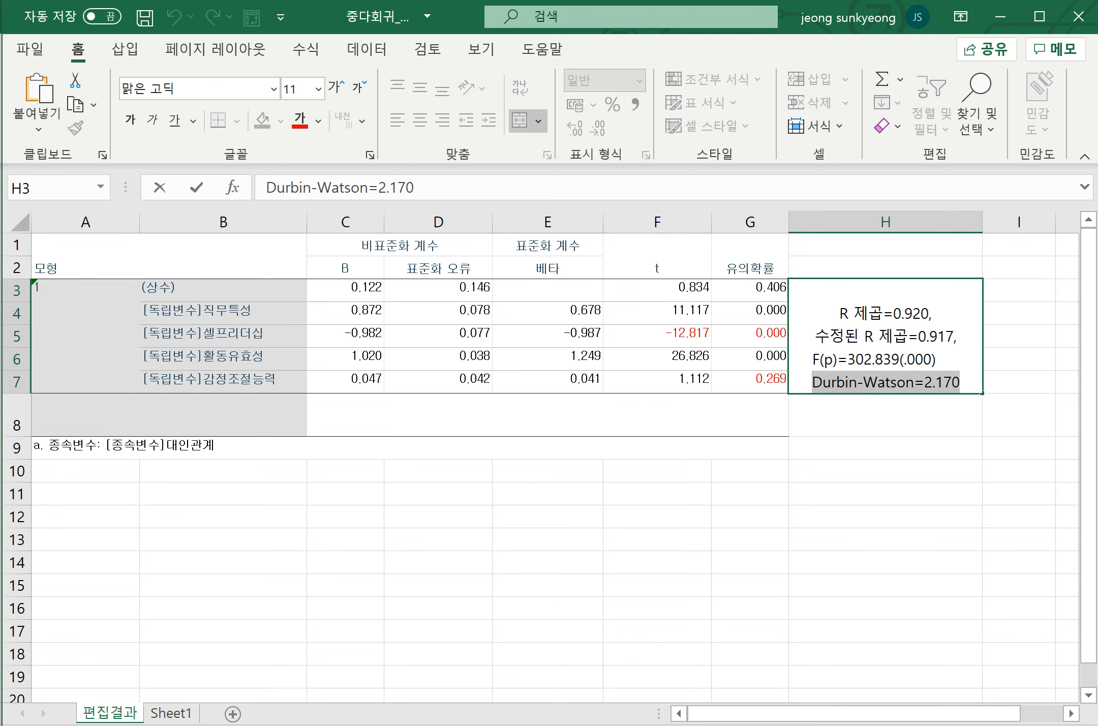
{"action": "left_click", "coordinate": [885, 472]}
Delete the emptied row 8 between the coefficients and the 종속변수 footnote.
{"action": "right_click", "coordinate": [17, 425]}
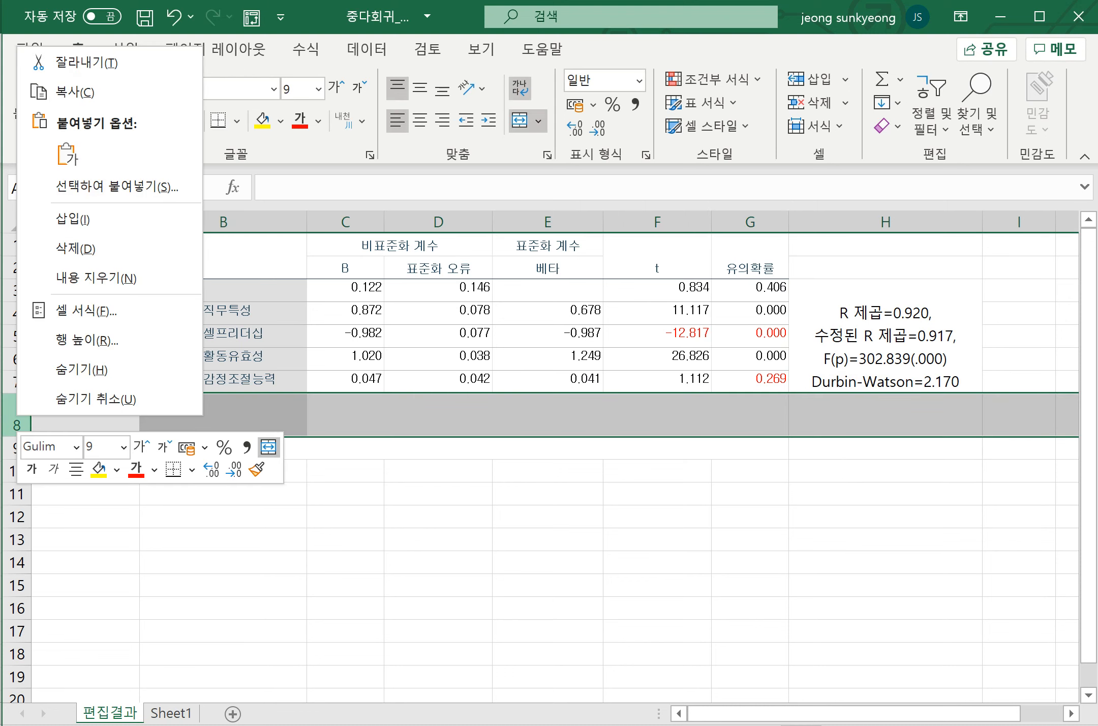
{"action": "left_click", "coordinate": [77, 249]}
{"action": "left_click", "coordinate": [886, 588]}
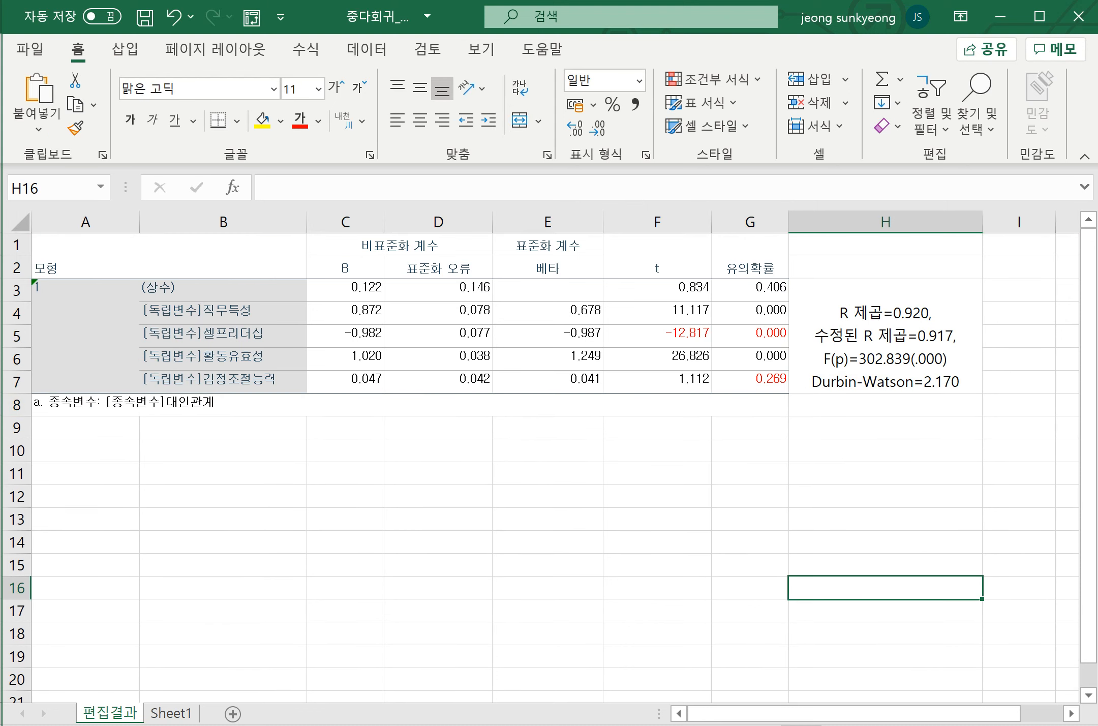
Review the four independent variables, the 종속변수 footnote and the model summary in the multiple regression table.
{"action": "left_click_drag", "start_coordinate": [223, 312], "coordinate": [223, 381]}
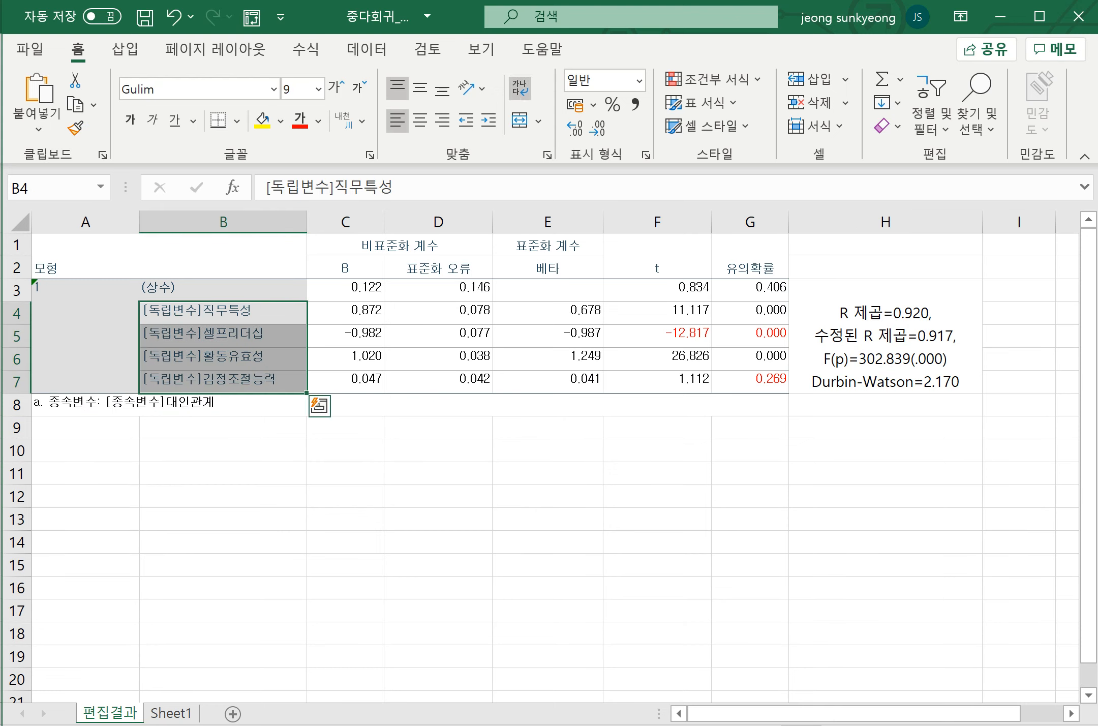
{"action": "left_click", "coordinate": [163, 404]}
{"action": "left_click", "coordinate": [885, 335]}
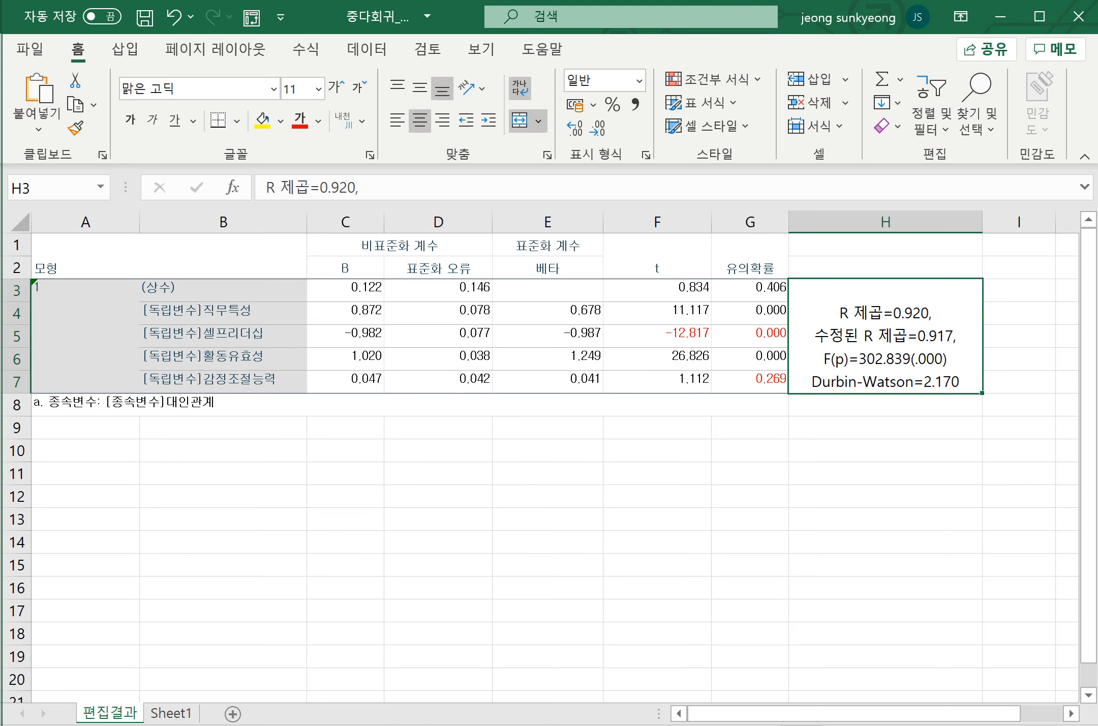
Switch to the 위계적회귀분석_결과 workbook and examine the independent variable added in each of the three models.
{"action": "left_click", "coordinate": [759, 724]}
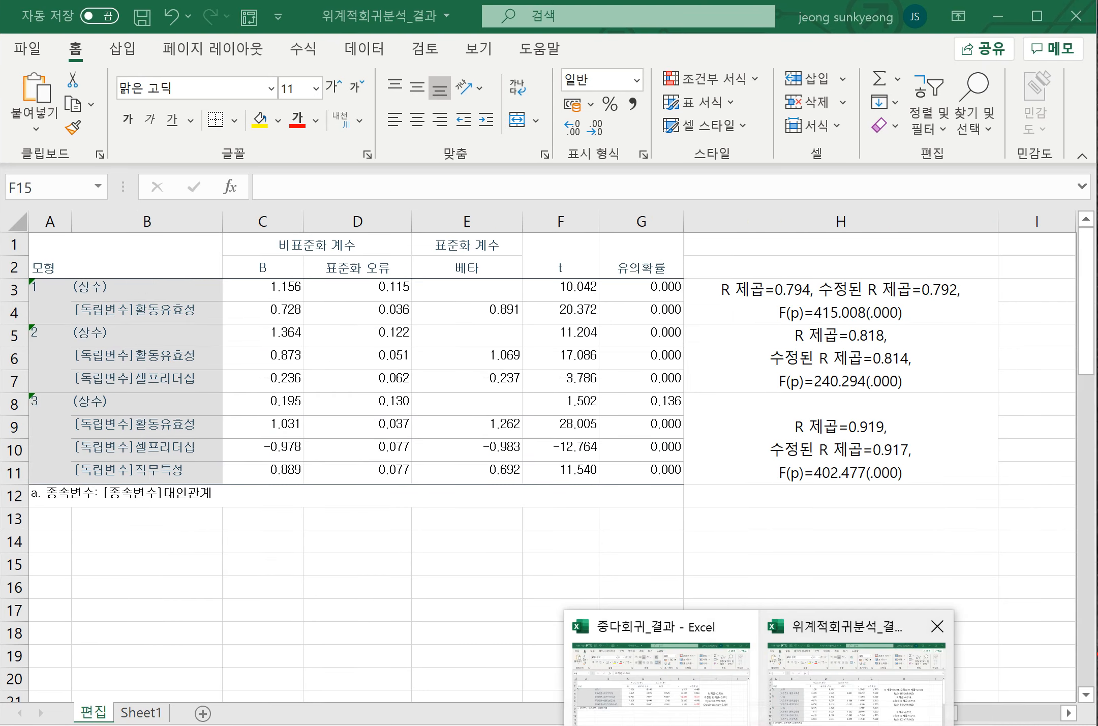
{"action": "left_click", "coordinate": [856, 684]}
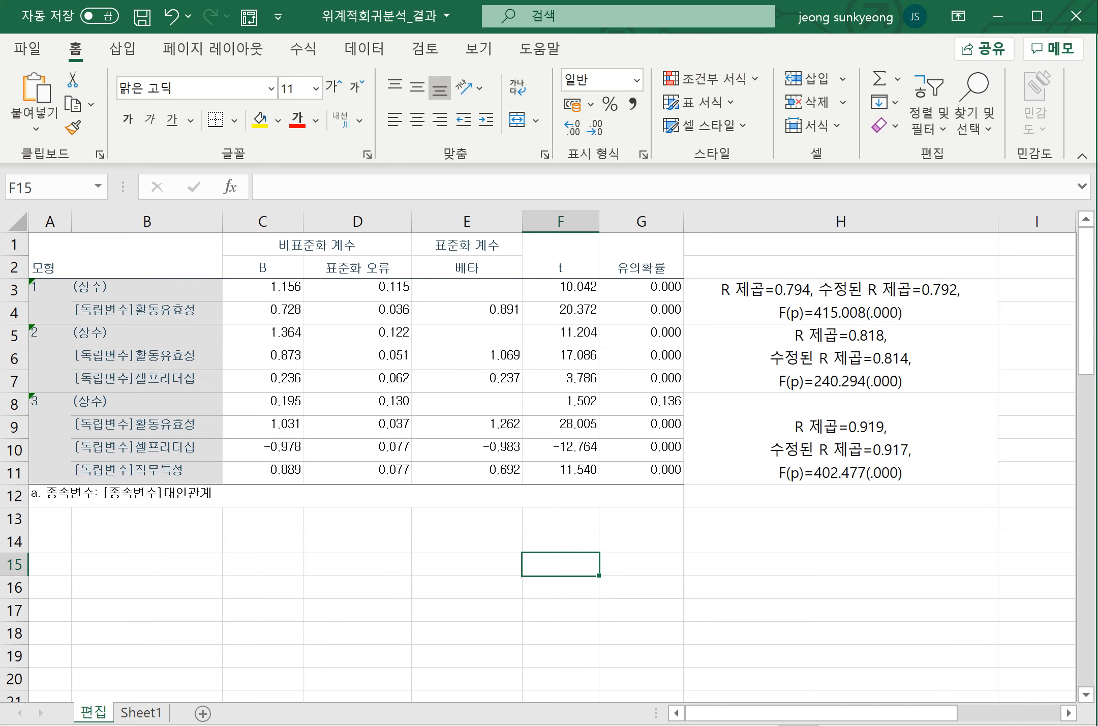
{"action": "left_click", "coordinate": [147, 313]}
{"action": "left_click", "coordinate": [147, 381]}
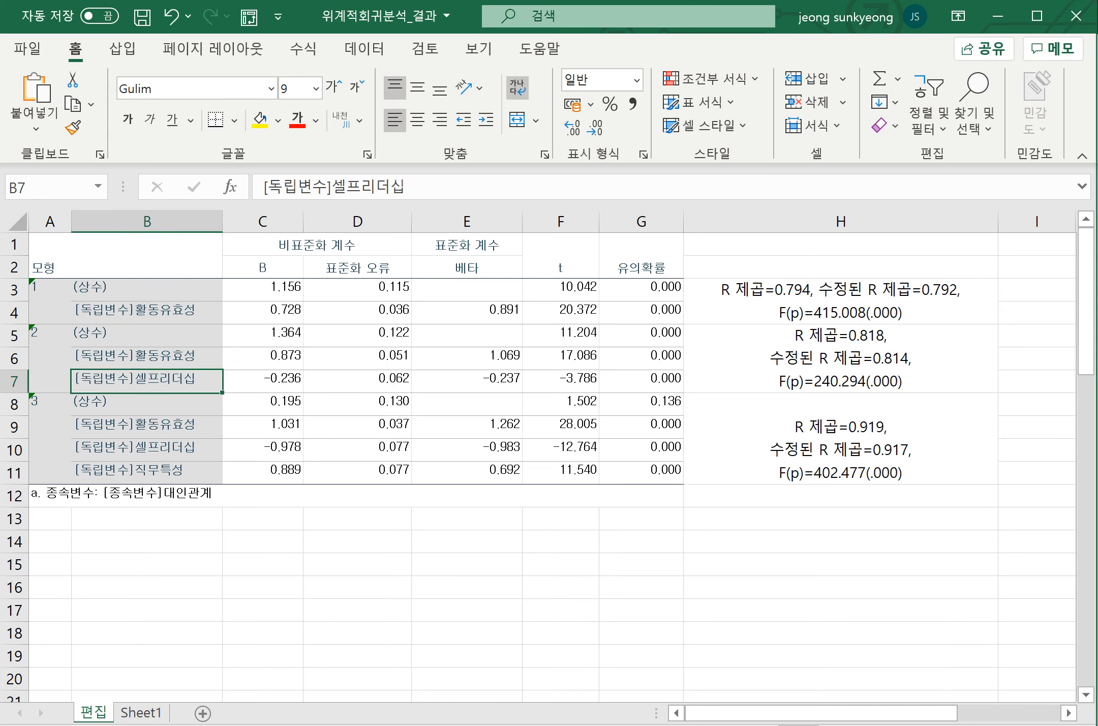
{"action": "left_click", "coordinate": [147, 473]}
{"action": "left_click", "coordinate": [147, 312]}
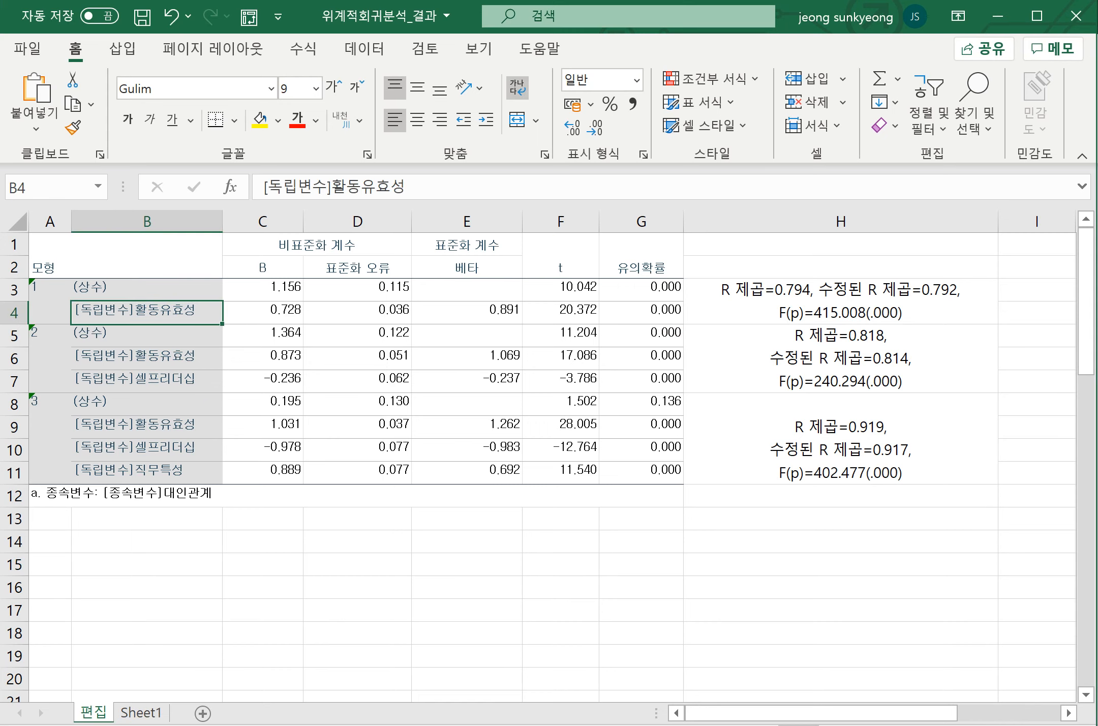
{"action": "left_click", "coordinate": [147, 381]}
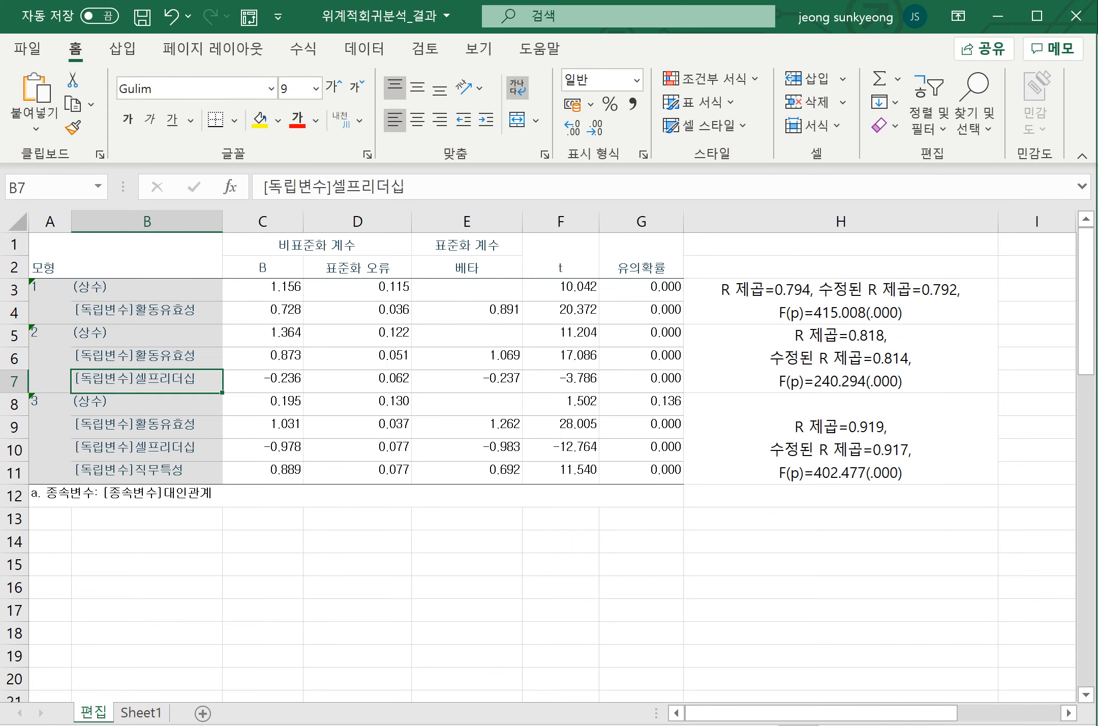
{"action": "left_click", "coordinate": [147, 472]}
Append Durbin-Watson=2.170 as a new last line of model 3's summary text in H8.
{"action": "left_click", "coordinate": [841, 438]}
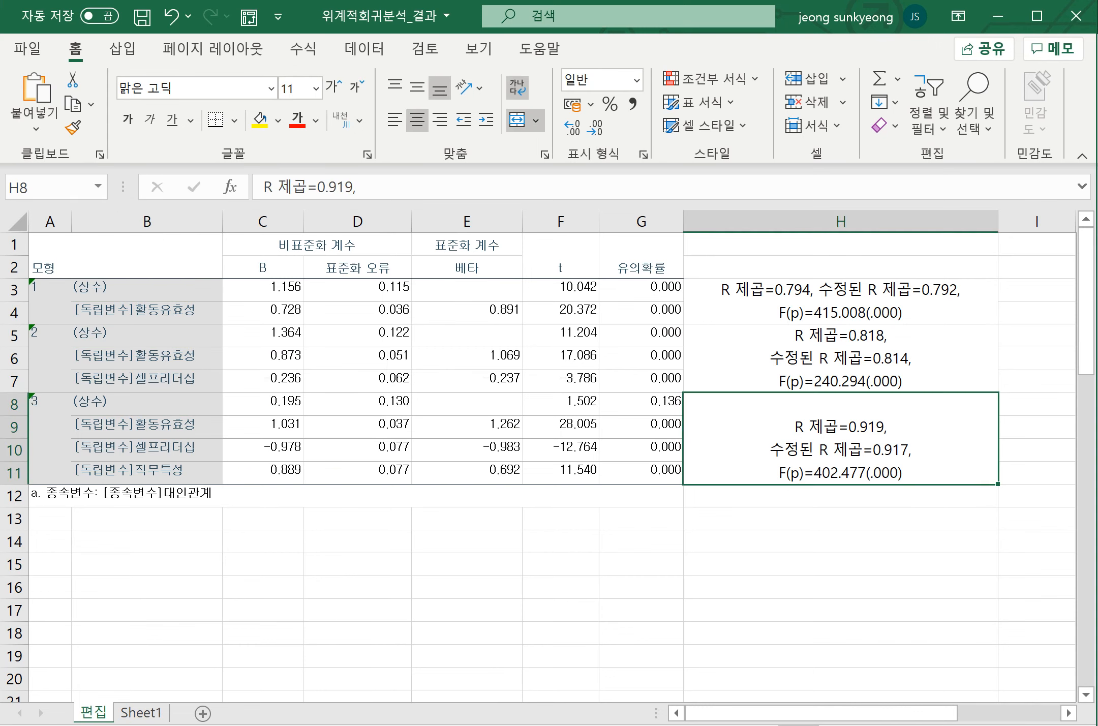
{"action": "key", "text": "F2"}
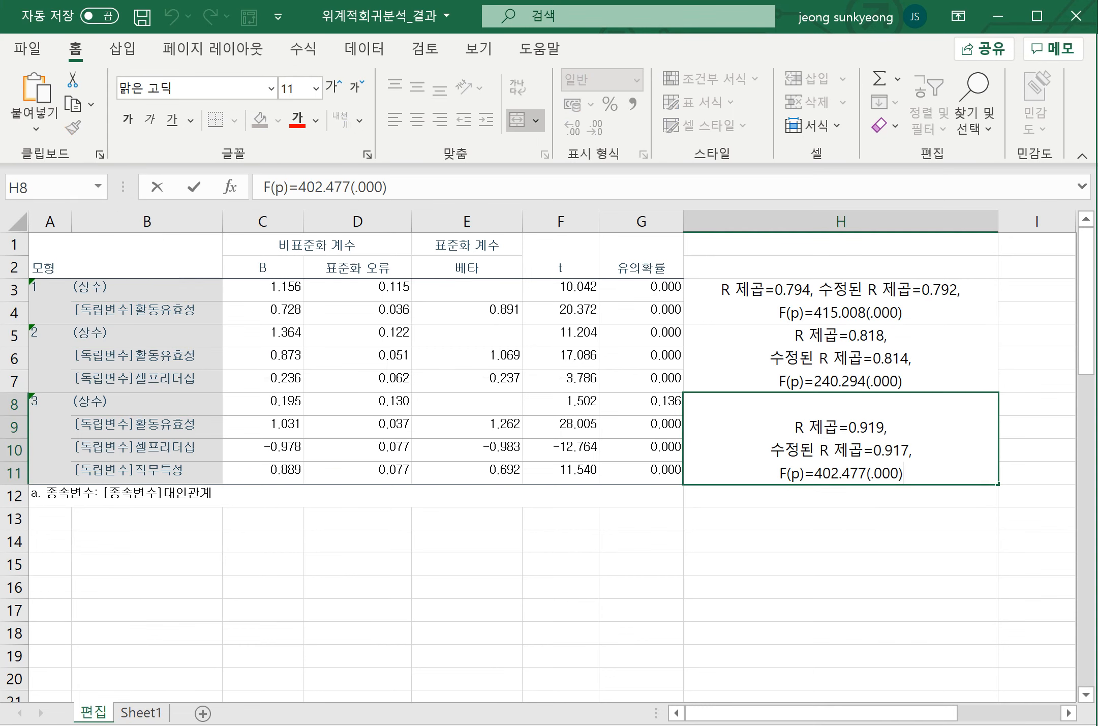
{"action": "key", "text": "alt+Return"}
{"action": "key", "text": "ctrl+v"}
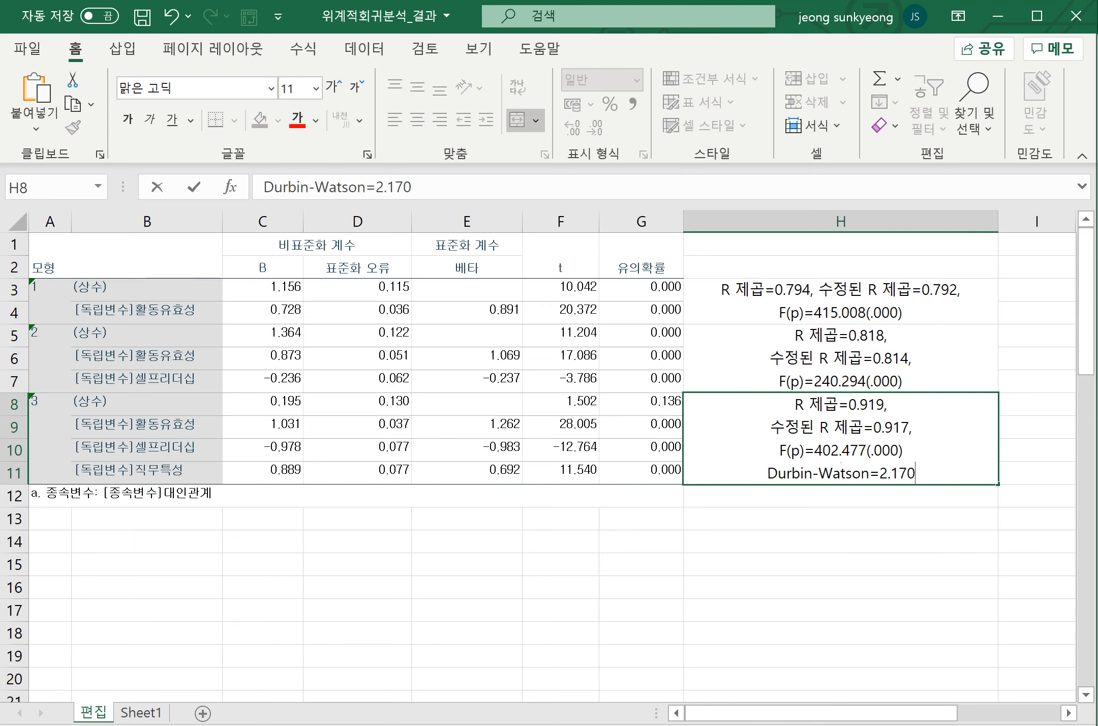
{"action": "left_click", "coordinate": [841, 587]}
Compare the finished tables in the 중다회귀 and 위계적회귀분석_결과 workbooks, ending on the hierarchical one.
{"action": "left_click", "coordinate": [841, 438]}
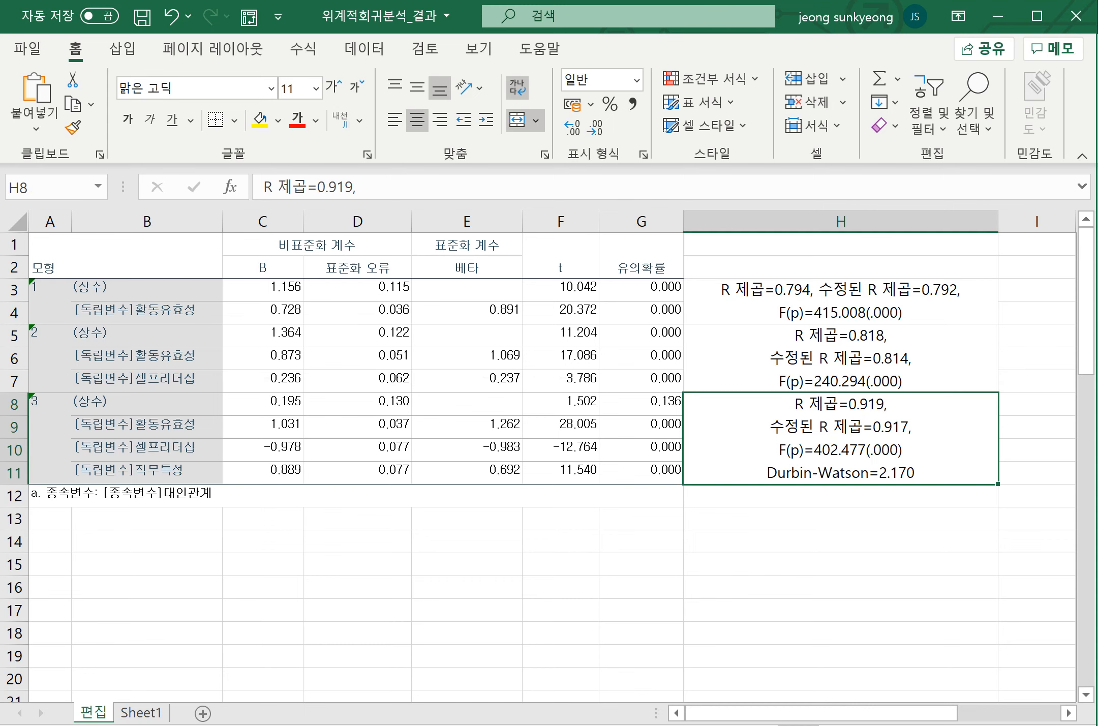
{"action": "left_click", "coordinate": [760, 724]}
{"action": "left_click", "coordinate": [661, 678]}
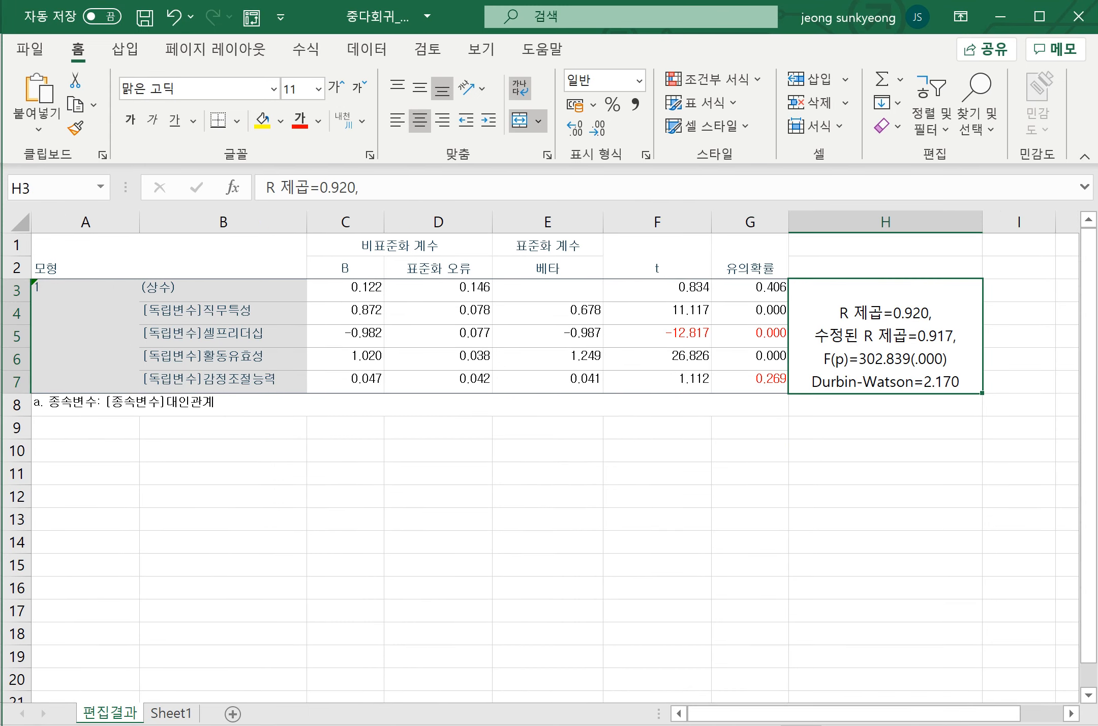
{"action": "left_click", "coordinate": [884, 451]}
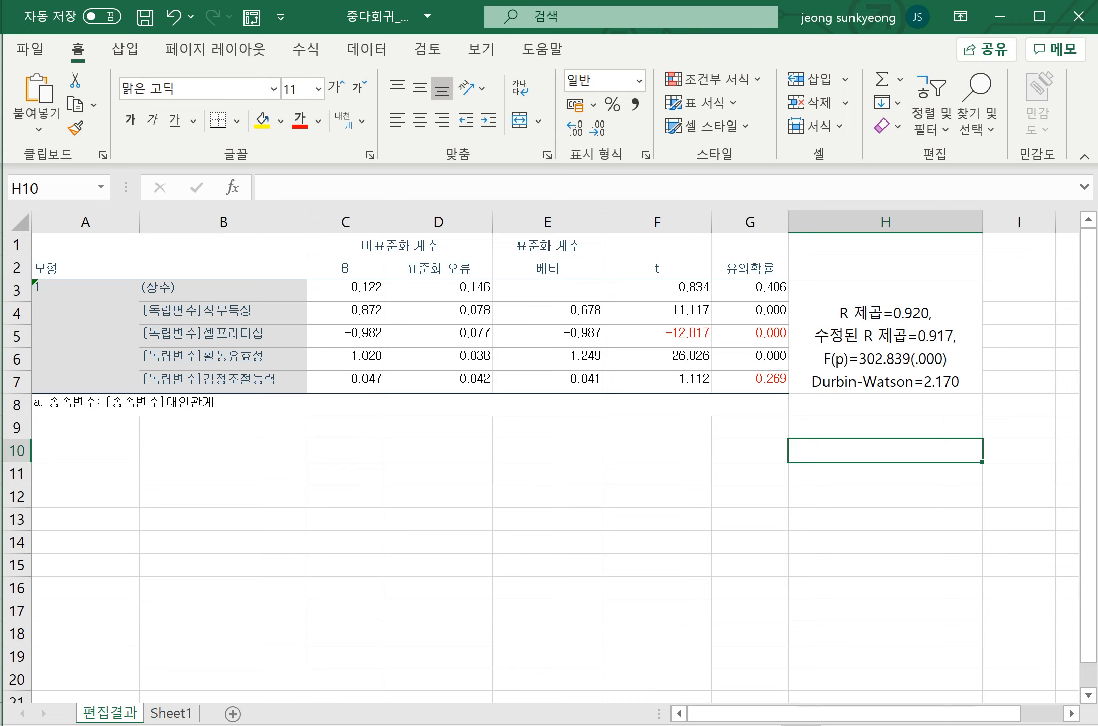
{"action": "left_click", "coordinate": [760, 724]}
{"action": "left_click", "coordinate": [859, 679]}
{"action": "left_click", "coordinate": [840, 588]}
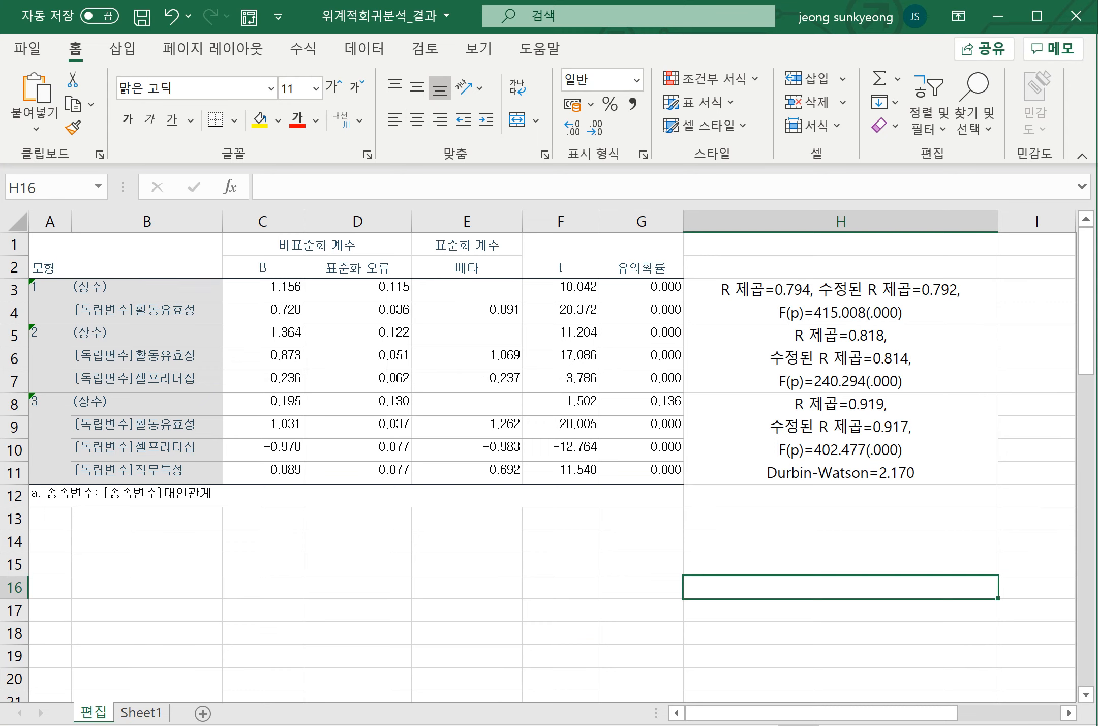
Check the summary text of all three hierarchical models, and switch to Acrobat Reader to compare with the paper's 표 5.
{"action": "left_click", "coordinate": [841, 301]}
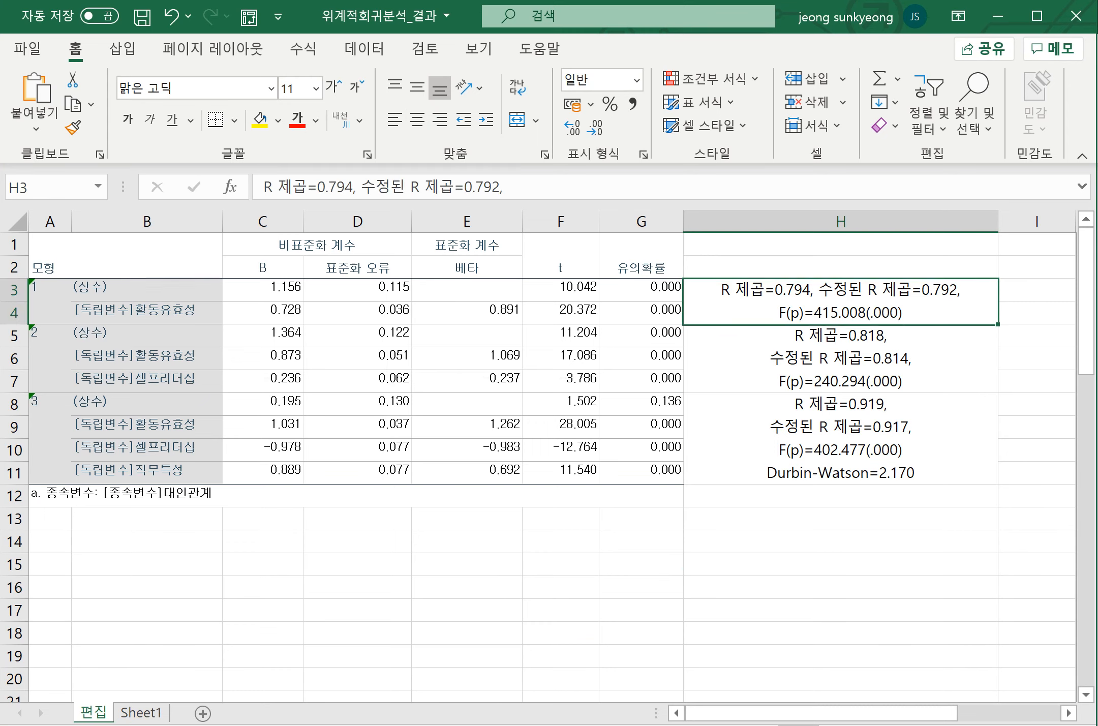
{"action": "left_click", "coordinate": [841, 358]}
{"action": "left_click", "coordinate": [841, 438]}
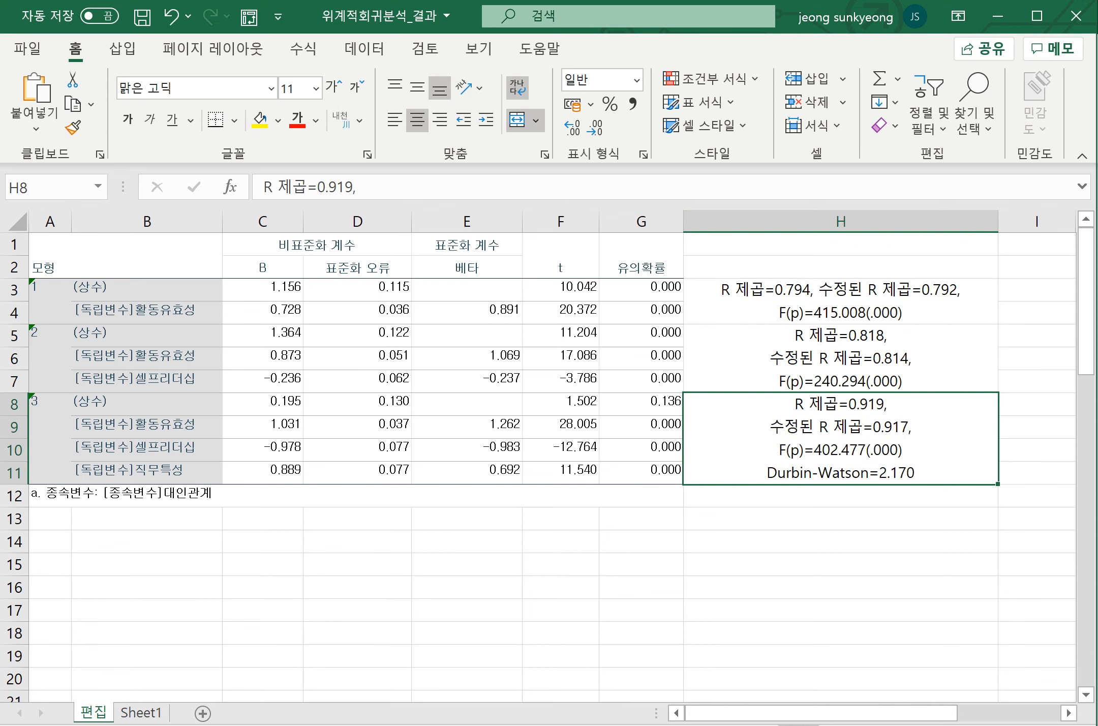
{"action": "left_click", "coordinate": [840, 495]}
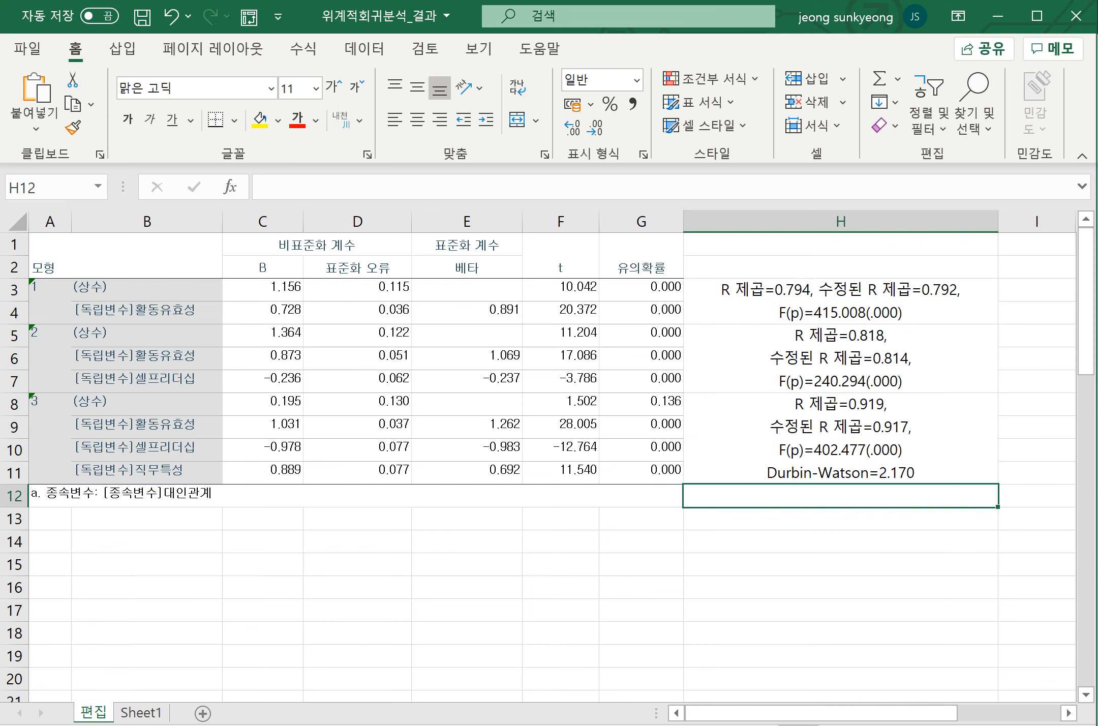
{"action": "key", "text": "alt+Tab"}
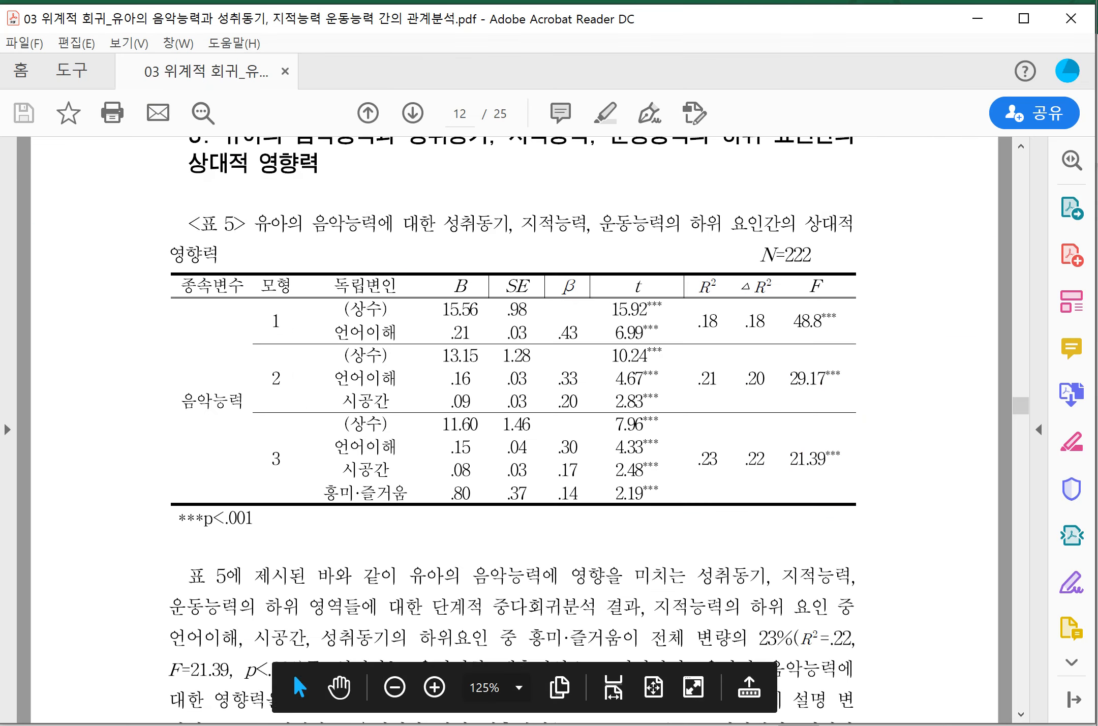
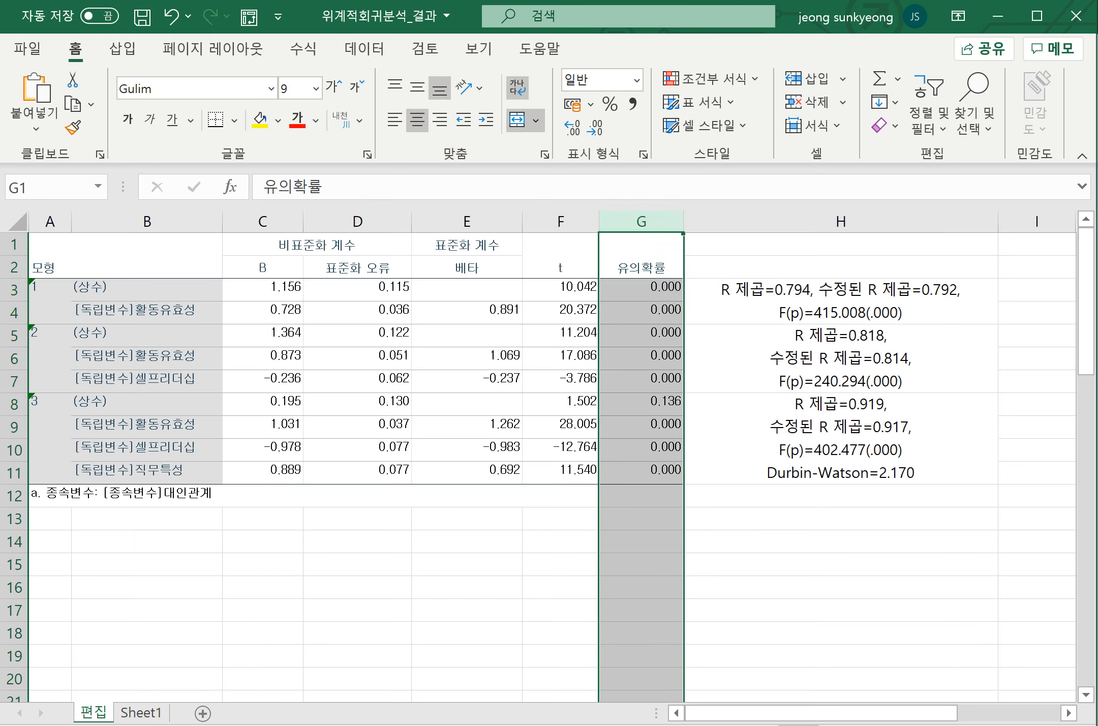
Inspect the significance value and the full-precision t value of model 1's constant in the hierarchical table.
{"action": "left_click", "coordinate": [641, 289]}
{"action": "left_click", "coordinate": [561, 290]}
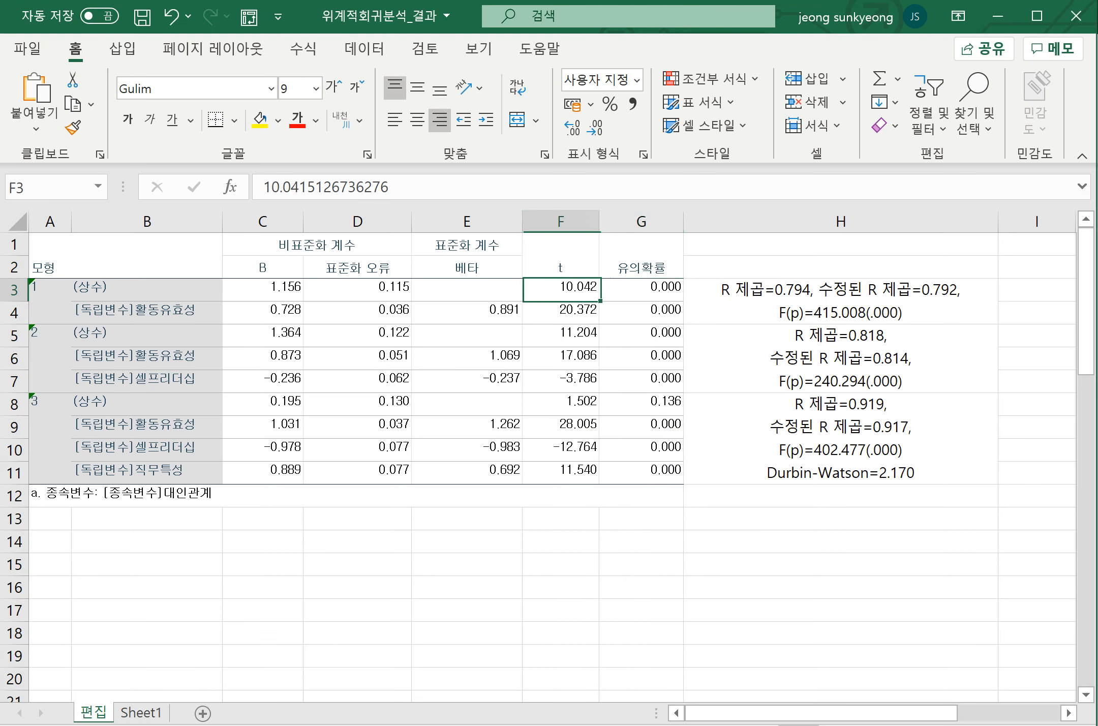
{"action": "left_click", "coordinate": [410, 187]}
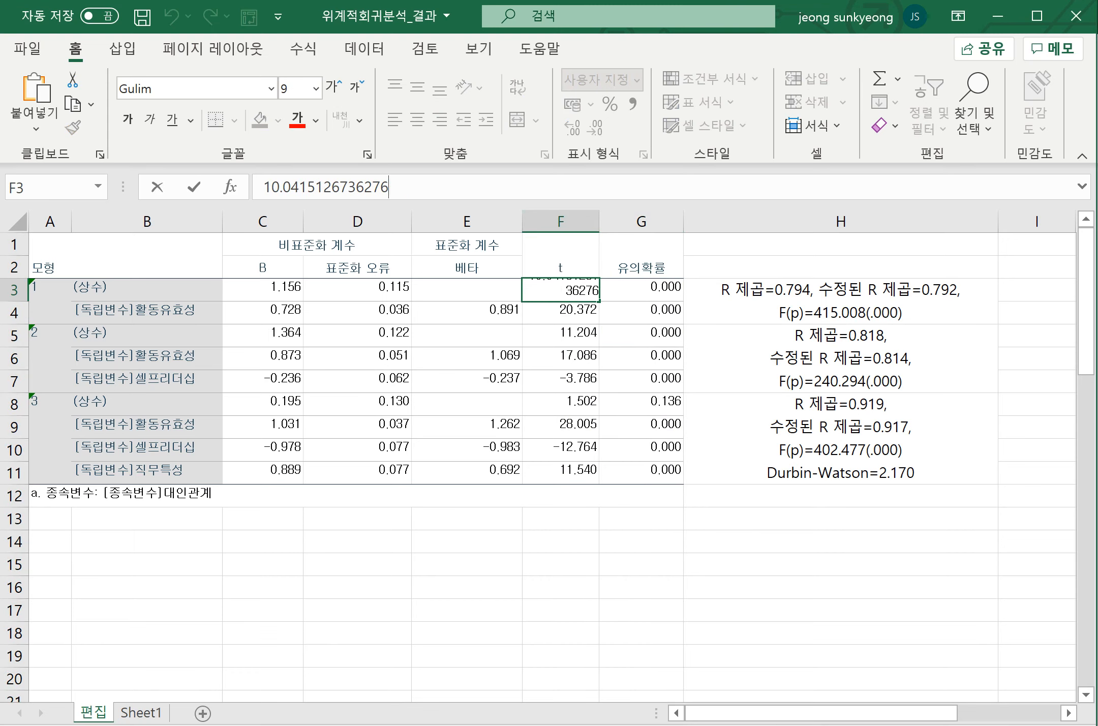
{"action": "left_click", "coordinate": [561, 541]}
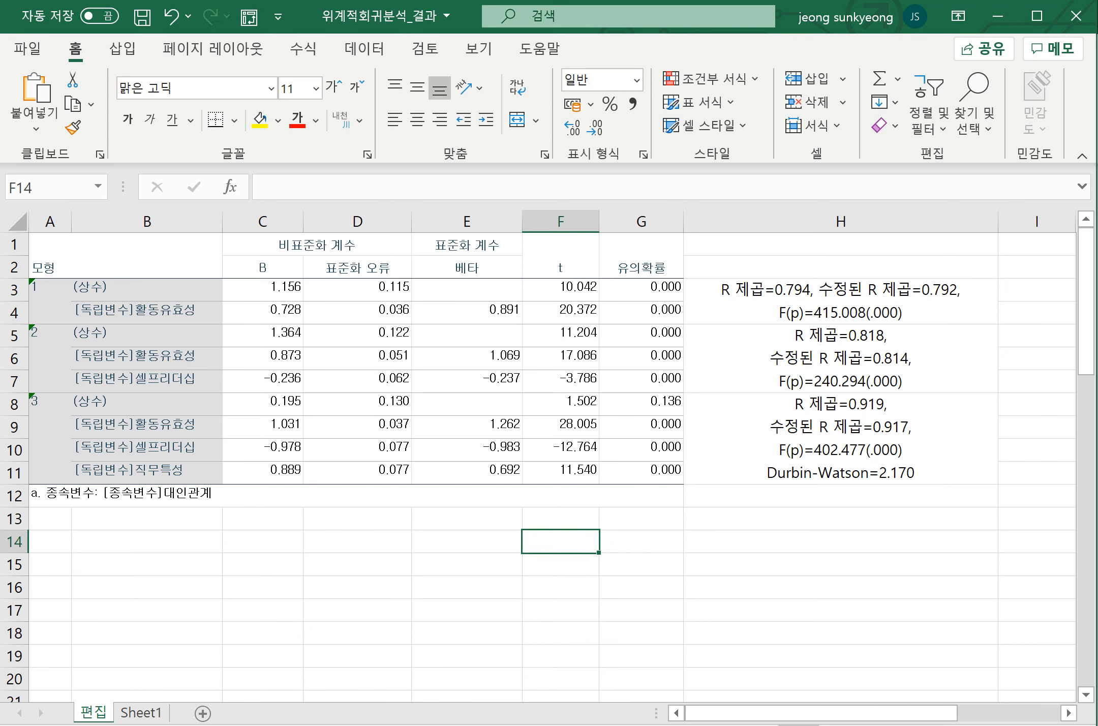
Switch to the 회귀분석 presentation in PowerPoint and view the 단순회귀분석 4회 반복 slide.
{"action": "left_click", "coordinate": [712, 661]}
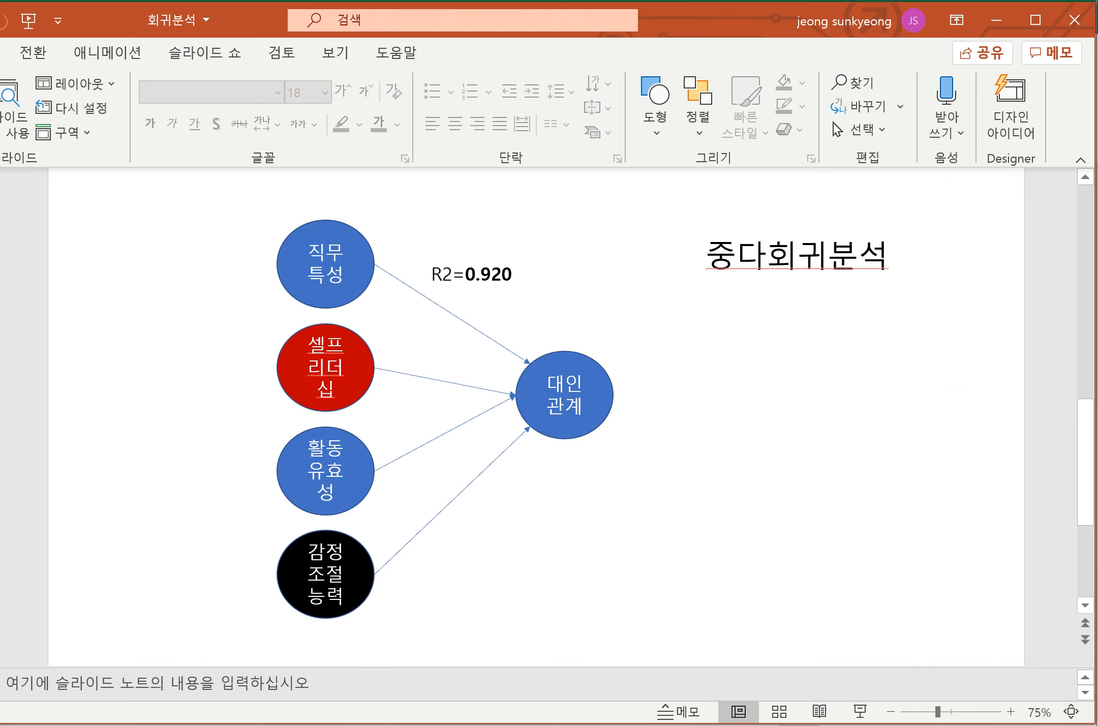
{"action": "key", "text": "Page_Up"}
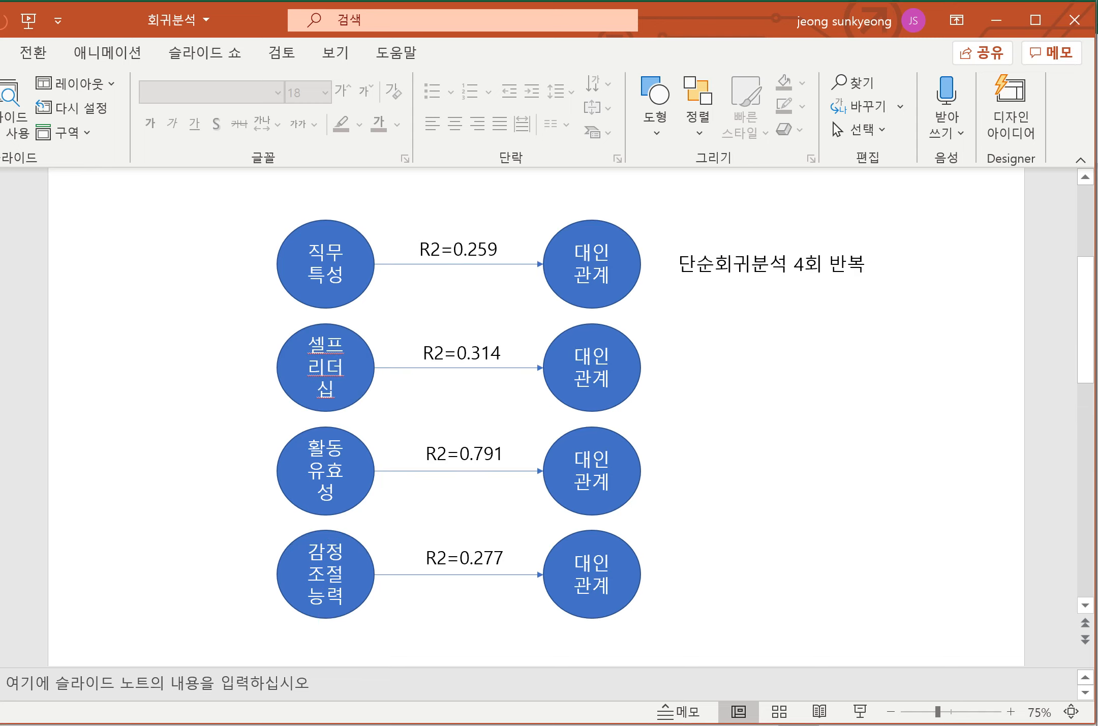
On the 중다회귀분석 slide, add a second line reading 위계적회귀분석 to the title text box.
{"action": "key", "text": "Page_Down"}
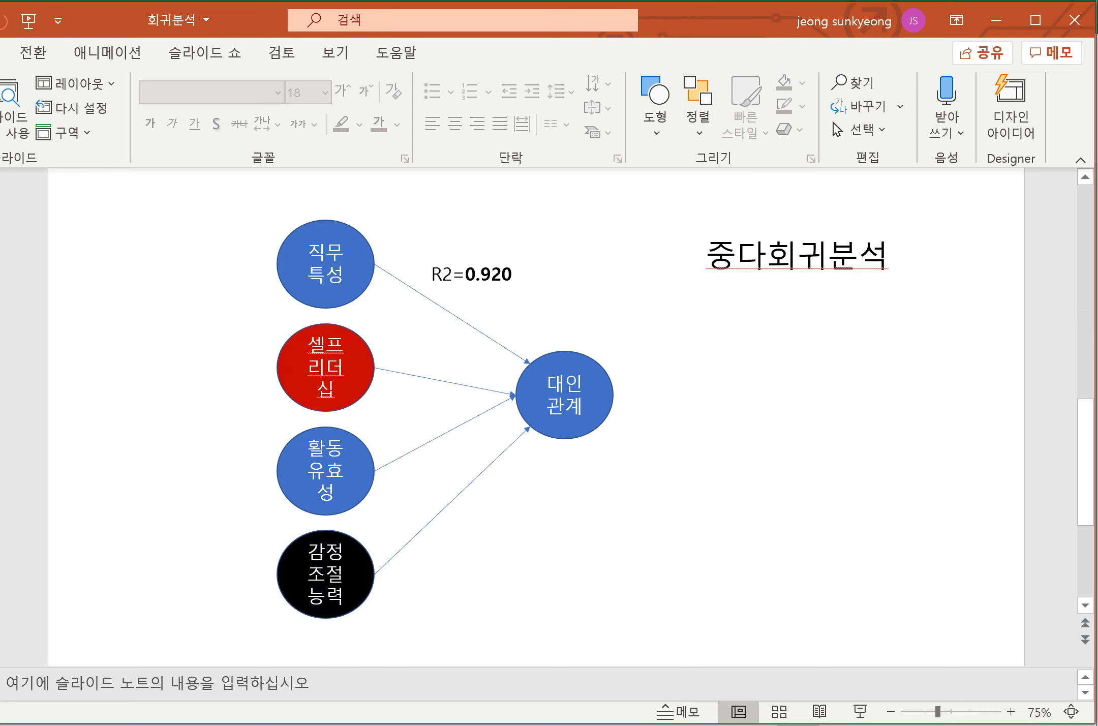
{"action": "left_click", "coordinate": [888, 256]}
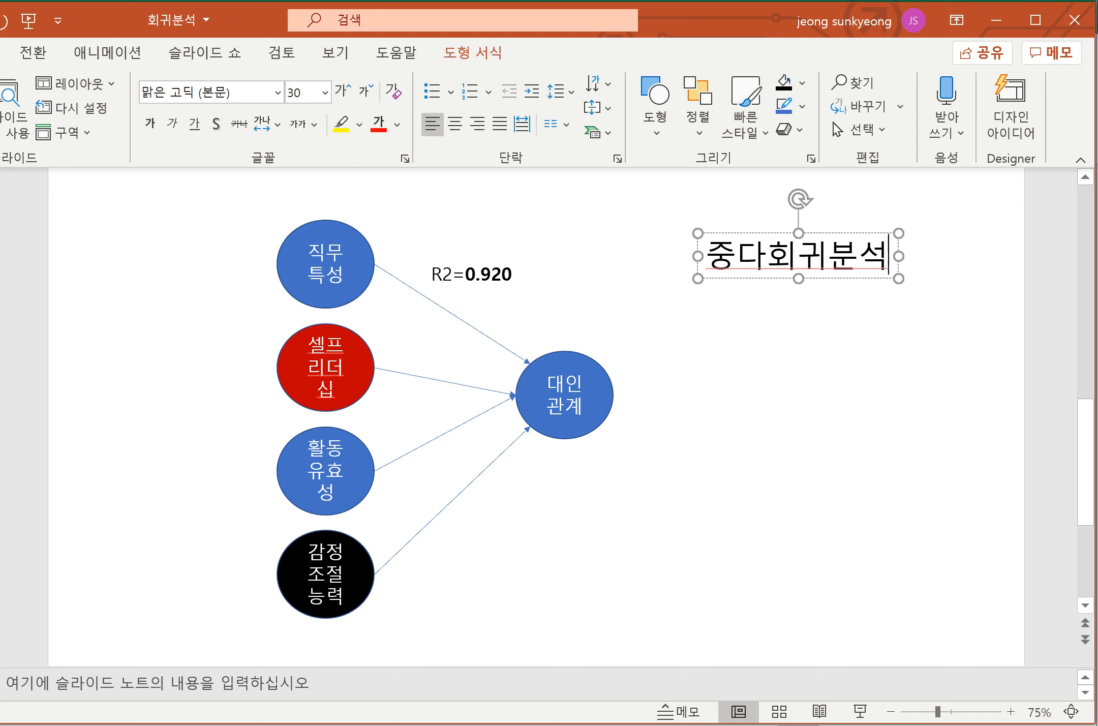
{"action": "key", "text": "Return"}
{"action": "type", "text": "위계"}
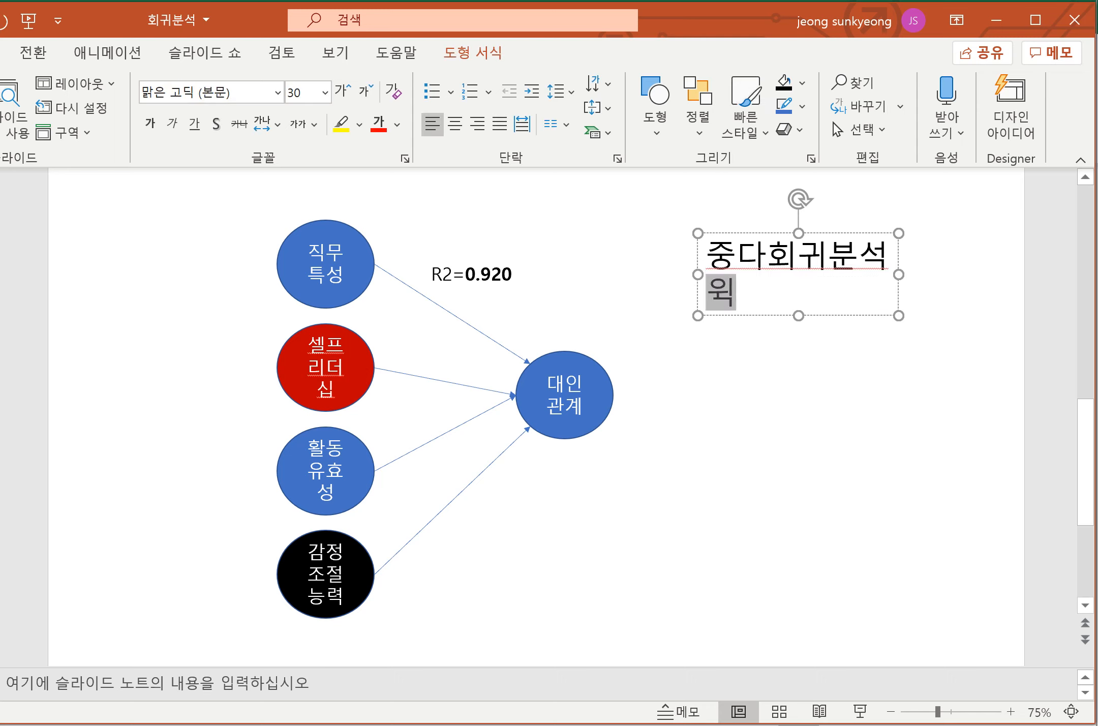
{"action": "type", "text": "적회기"}
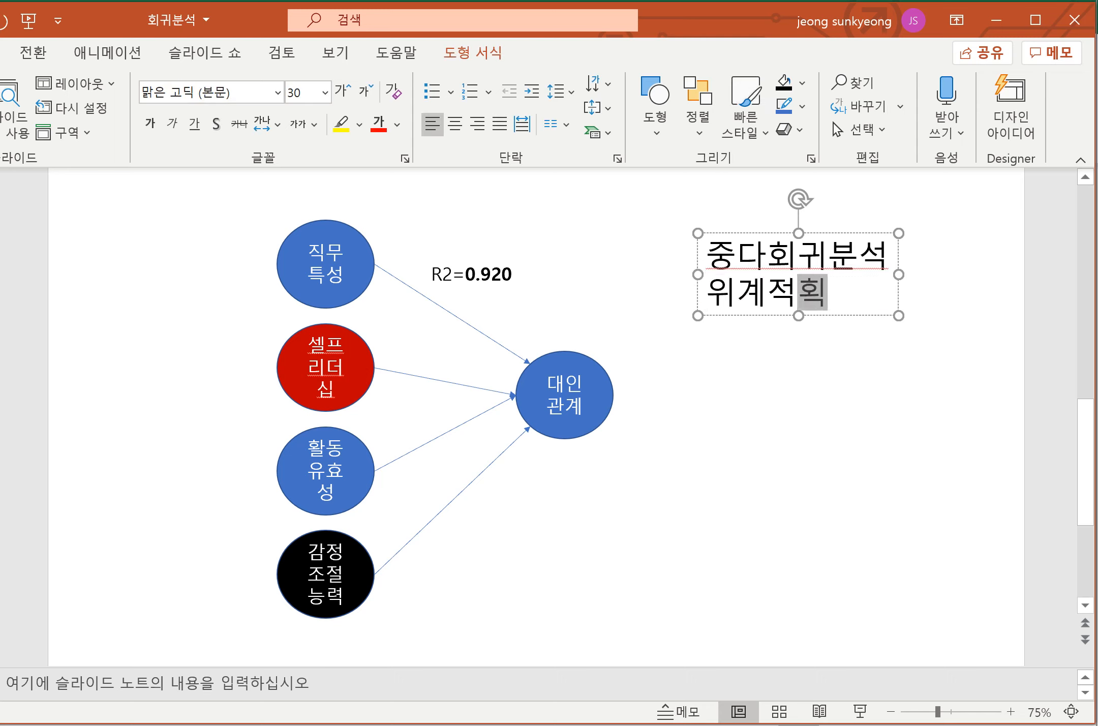
{"action": "key", "text": "BackSpace"}
{"action": "type", "text": "귀분석"}
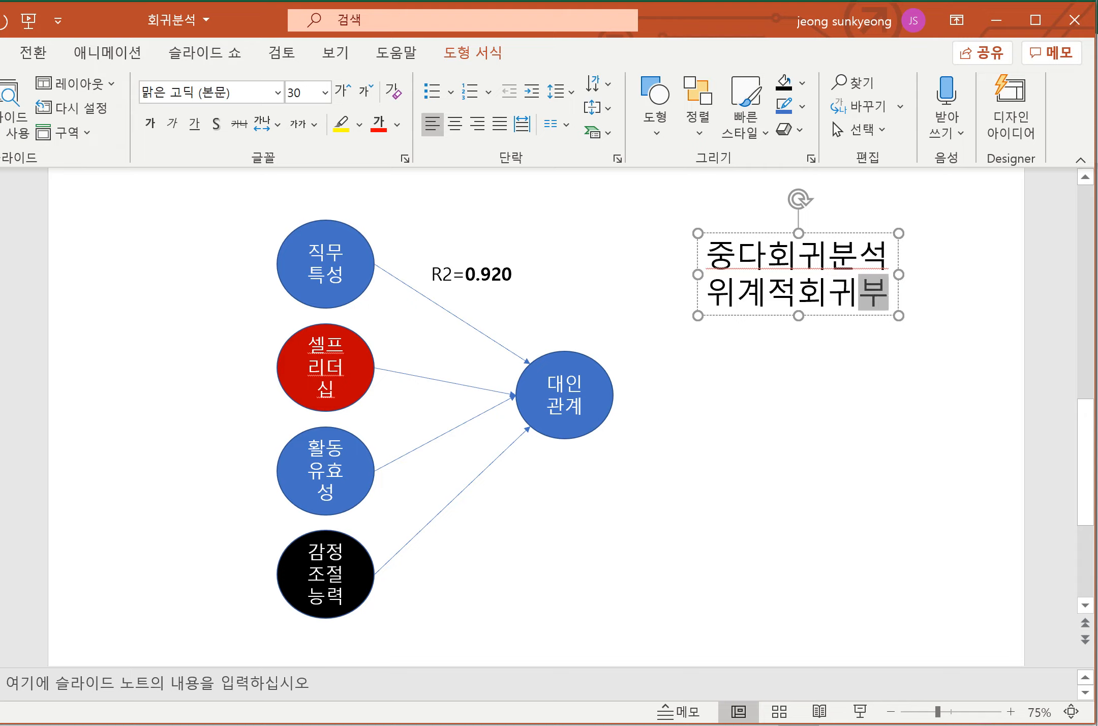
Insert a separate line containing -> between 중다회귀분석 and 위계적회귀분석 in the text box.
{"action": "left_click", "coordinate": [888, 254]}
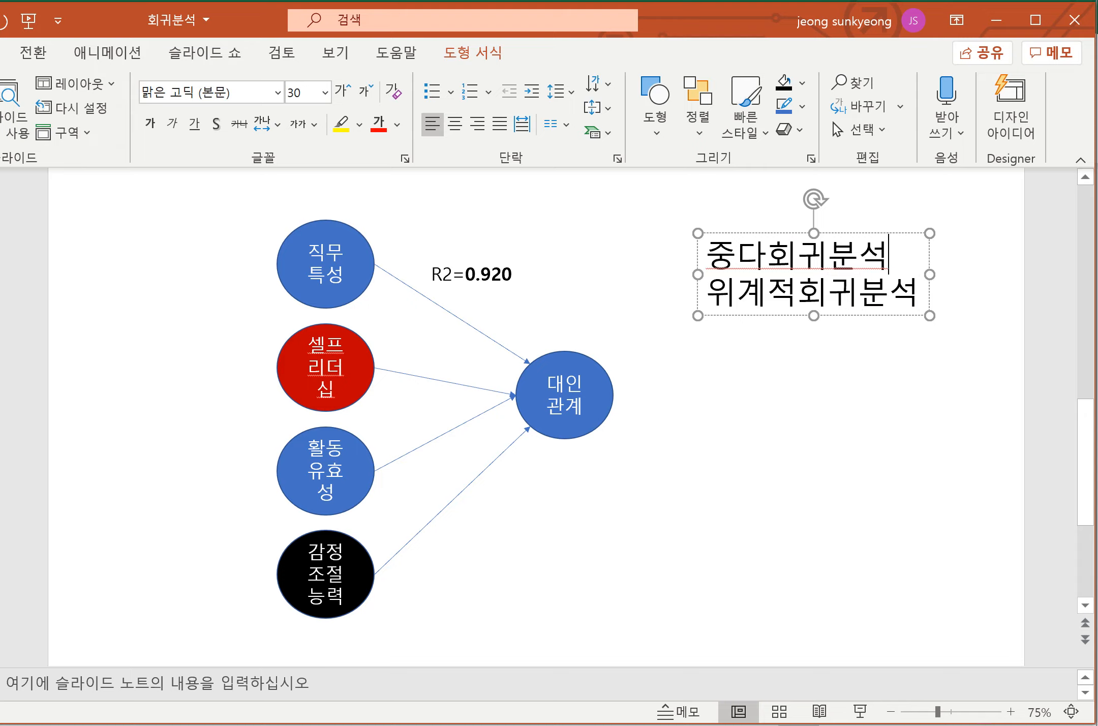
{"action": "key", "text": "Return"}
{"action": "type", "text": "->"}
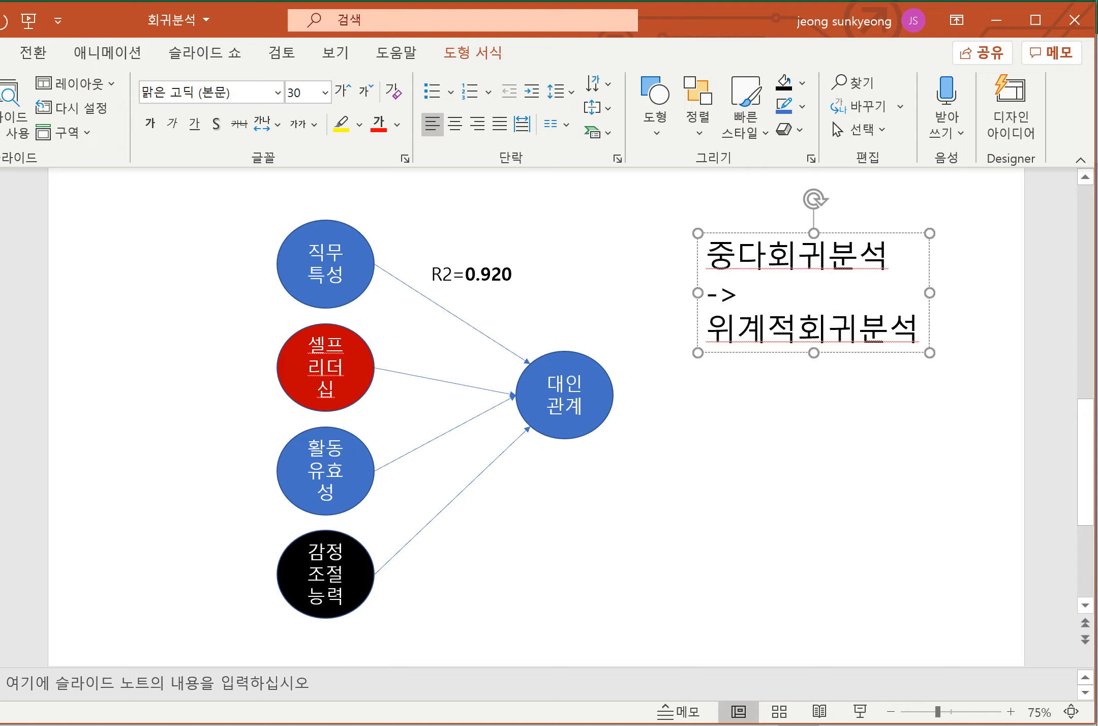
{"action": "key", "text": "Escape"}
{"action": "key", "text": "Escape"}
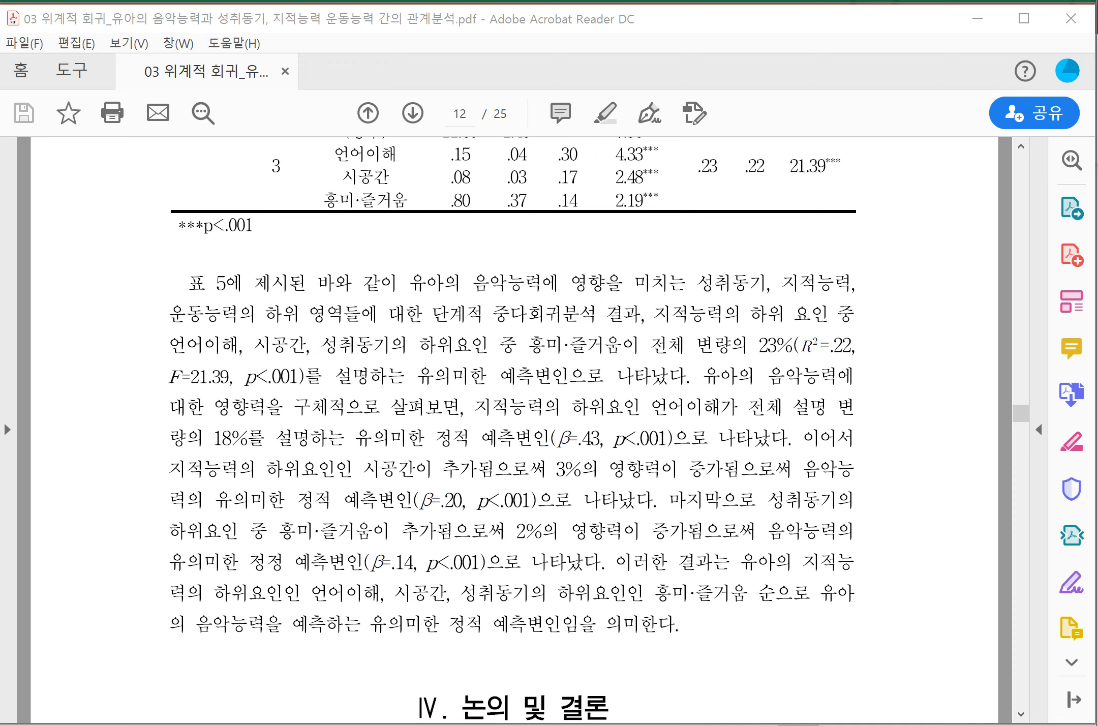
Switch to Acrobat Reader and compare the paper's 단계적 중다회귀분석 결과 sentence on overall explained variance with model 3's R², ΔR² and F in 표 5.
{"action": "scroll", "coordinate": [512, 430], "scroll_direction": "up", "scroll_amount": 1}
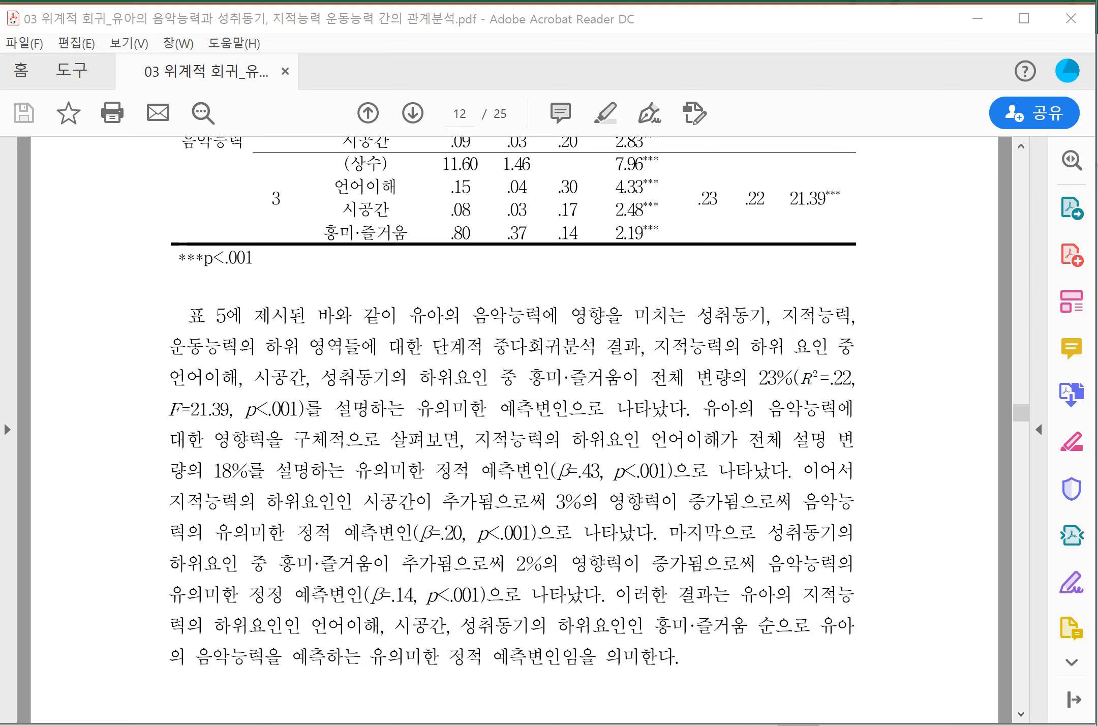
{"action": "left_click_drag", "start_coordinate": [432, 345], "coordinate": [642, 346]}
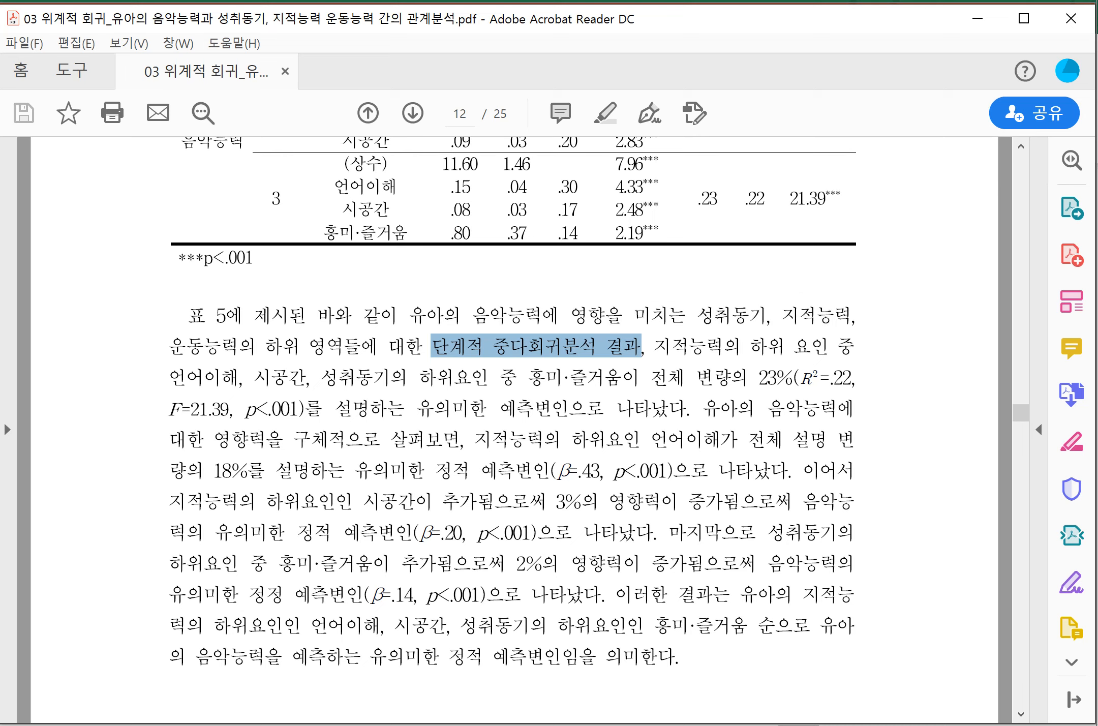
{"action": "scroll", "coordinate": [511, 422], "scroll_direction": "up", "scroll_amount": 3}
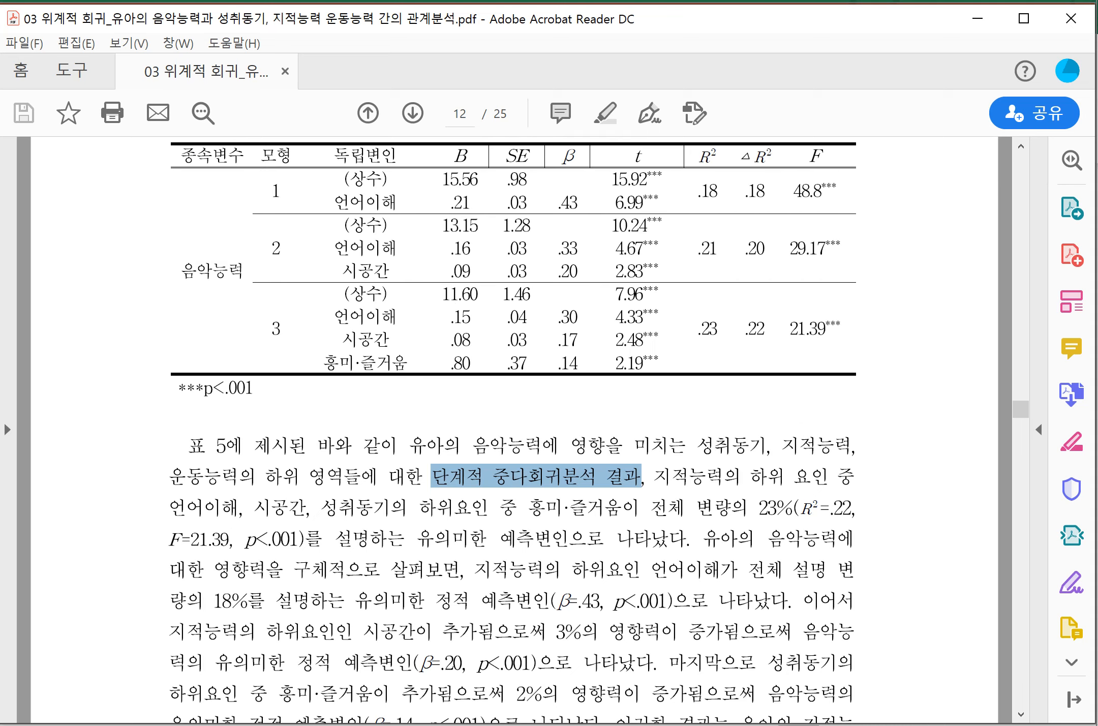
{"action": "left_click_drag", "start_coordinate": [718, 328], "coordinate": [698, 328]}
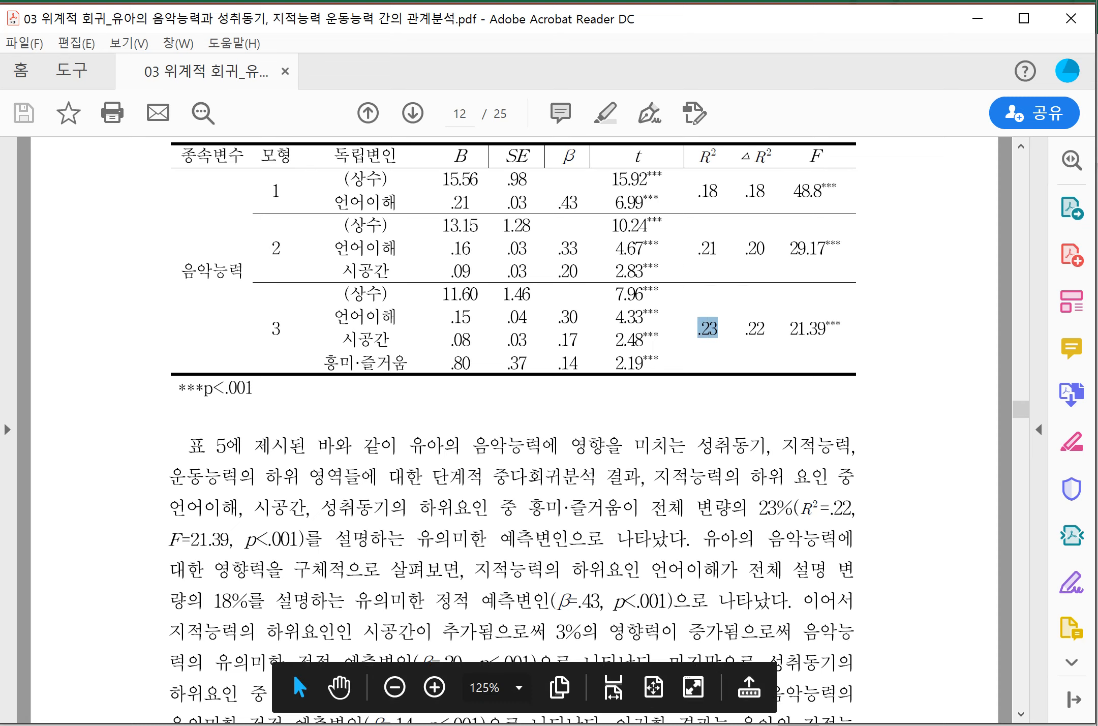
{"action": "scroll", "coordinate": [292, 671], "scroll_direction": "down", "scroll_amount": 1}
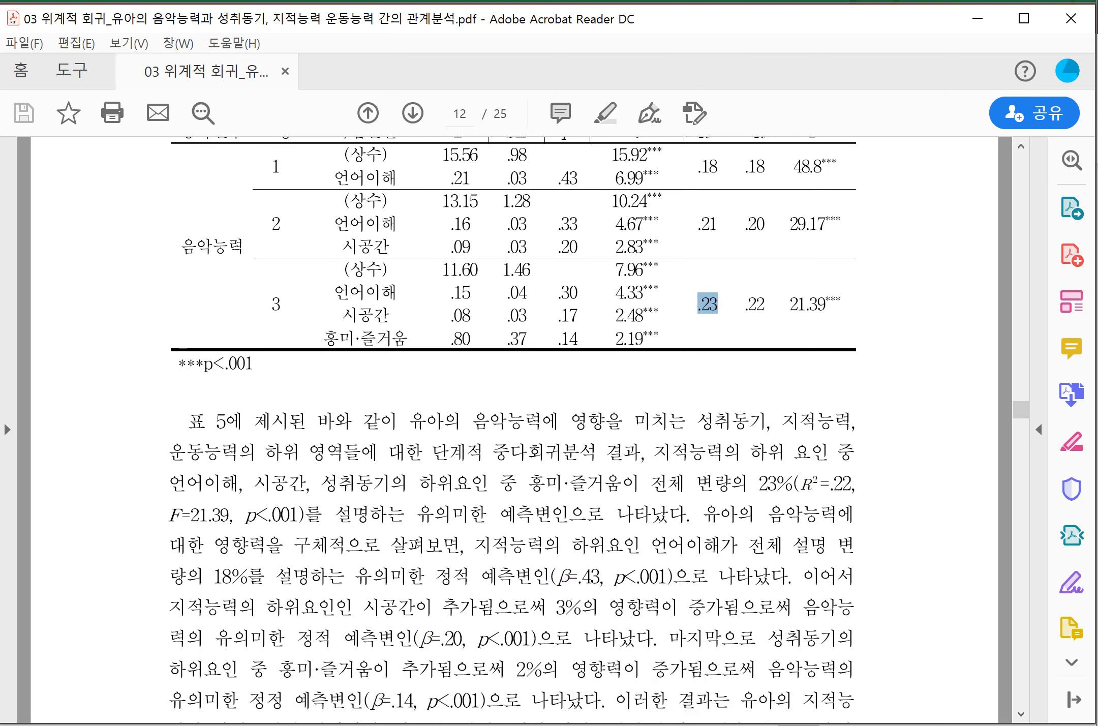
{"action": "left_click_drag", "start_coordinate": [640, 482], "coordinate": [687, 514]}
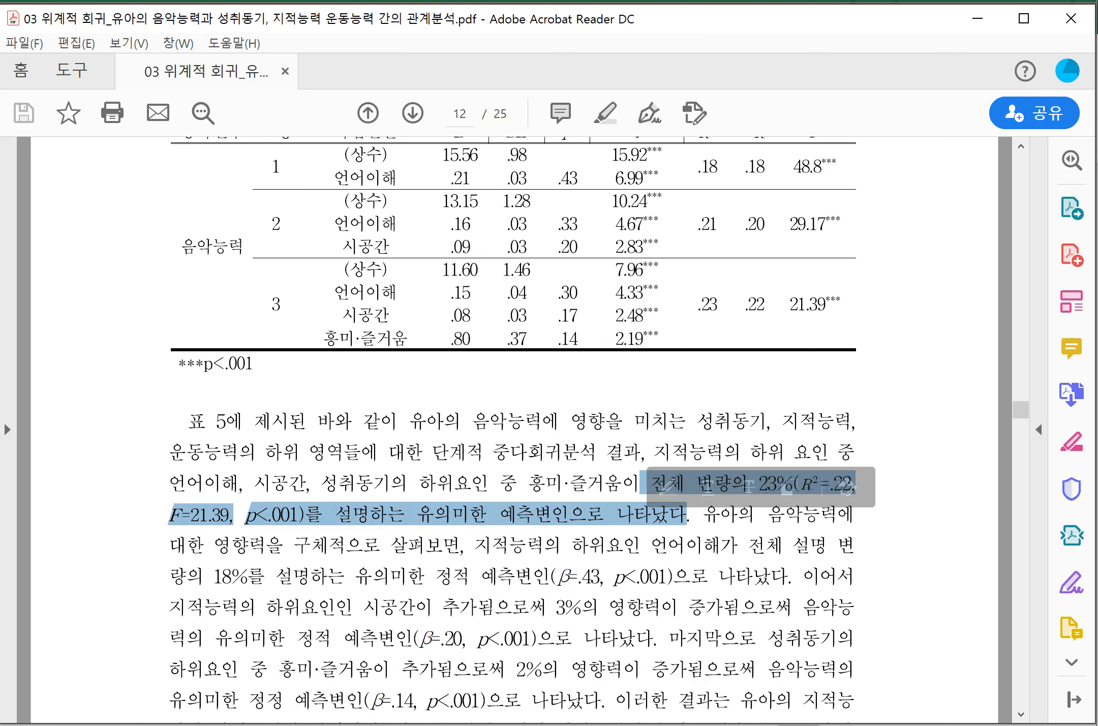
{"action": "left_click_drag", "start_coordinate": [271, 304], "coordinate": [282, 304]}
{"action": "left_click_drag", "start_coordinate": [697, 304], "coordinate": [841, 304]}
{"action": "scroll", "coordinate": [598, 429], "scroll_direction": "down", "scroll_amount": 3}
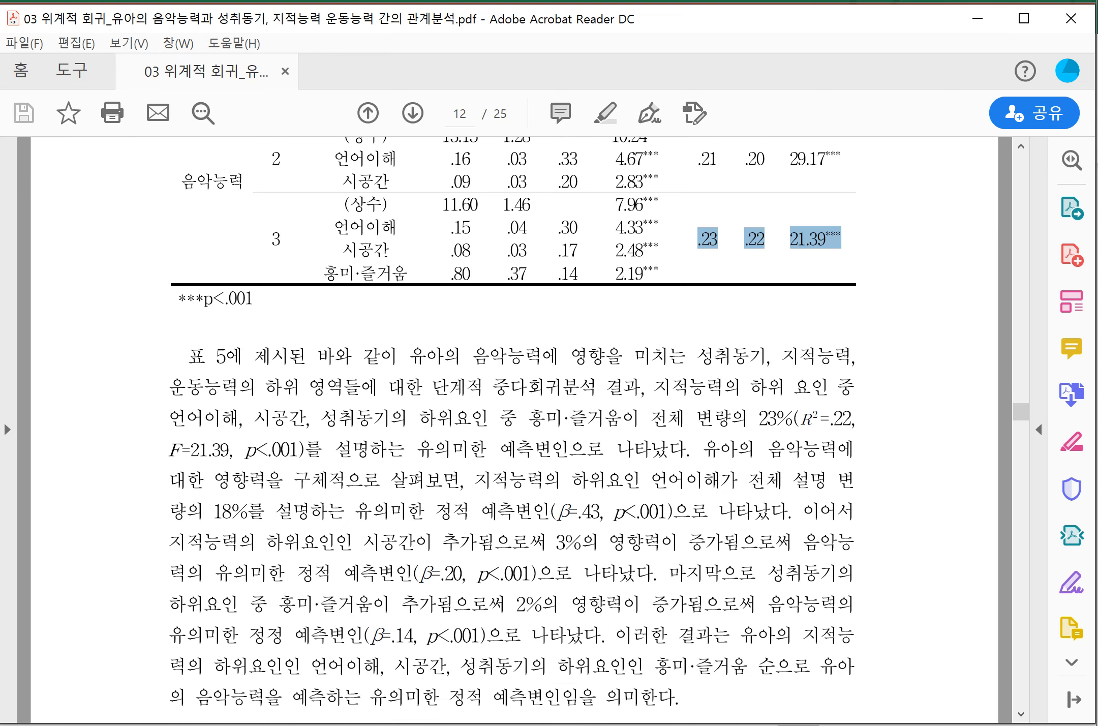
{"action": "scroll", "coordinate": [511, 425], "scroll_direction": "up", "scroll_amount": 1}
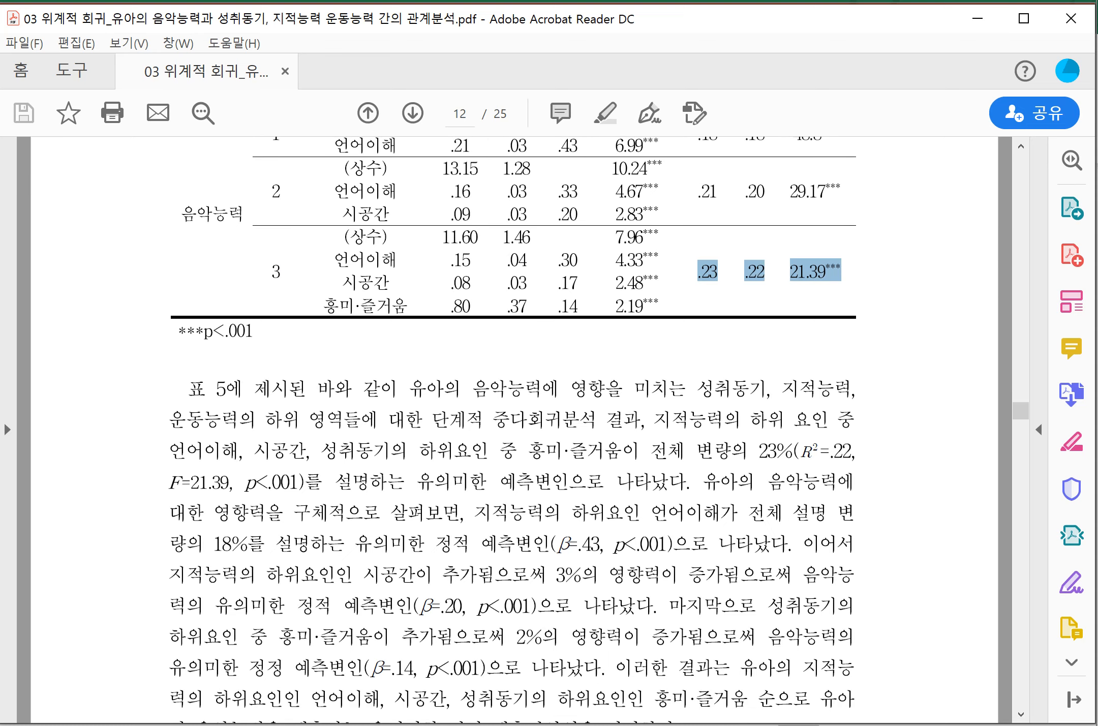
{"action": "scroll", "coordinate": [598, 429], "scroll_direction": "up", "scroll_amount": 1}
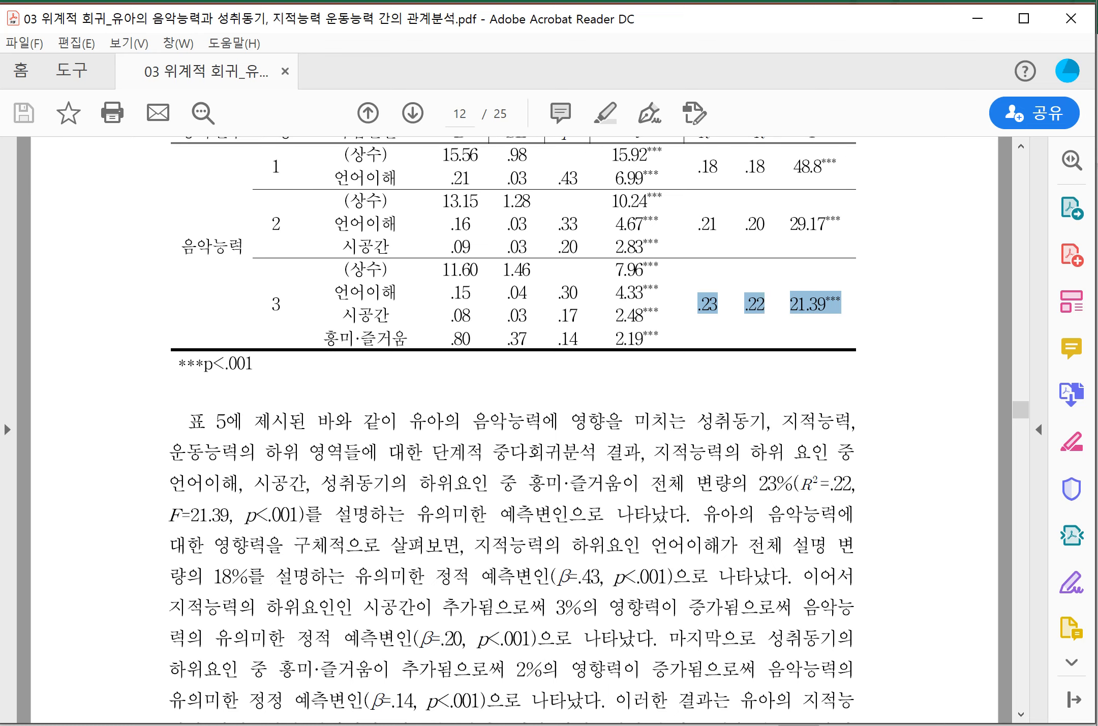
Compare the paper's sentences on the contributions of 언어이해 and 시공간 with the R² values of models 2 and 3.
{"action": "left_click_drag", "start_coordinate": [641, 544], "coordinate": [792, 575]}
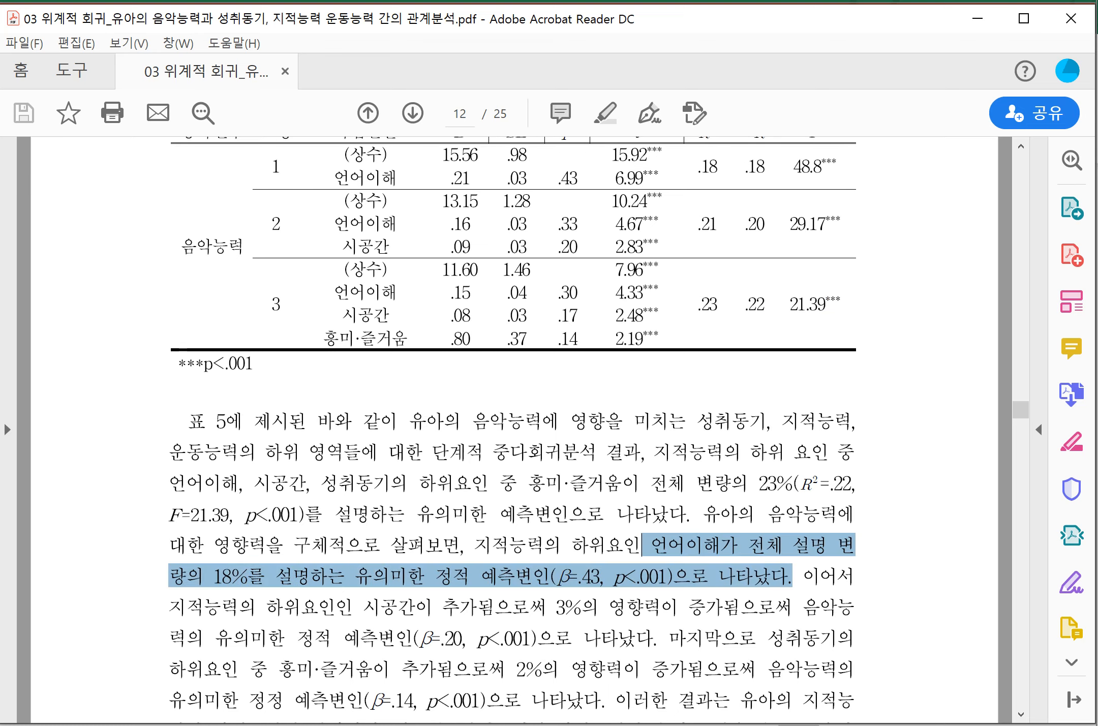
{"action": "scroll", "coordinate": [570, 553], "scroll_direction": "down", "scroll_amount": 1}
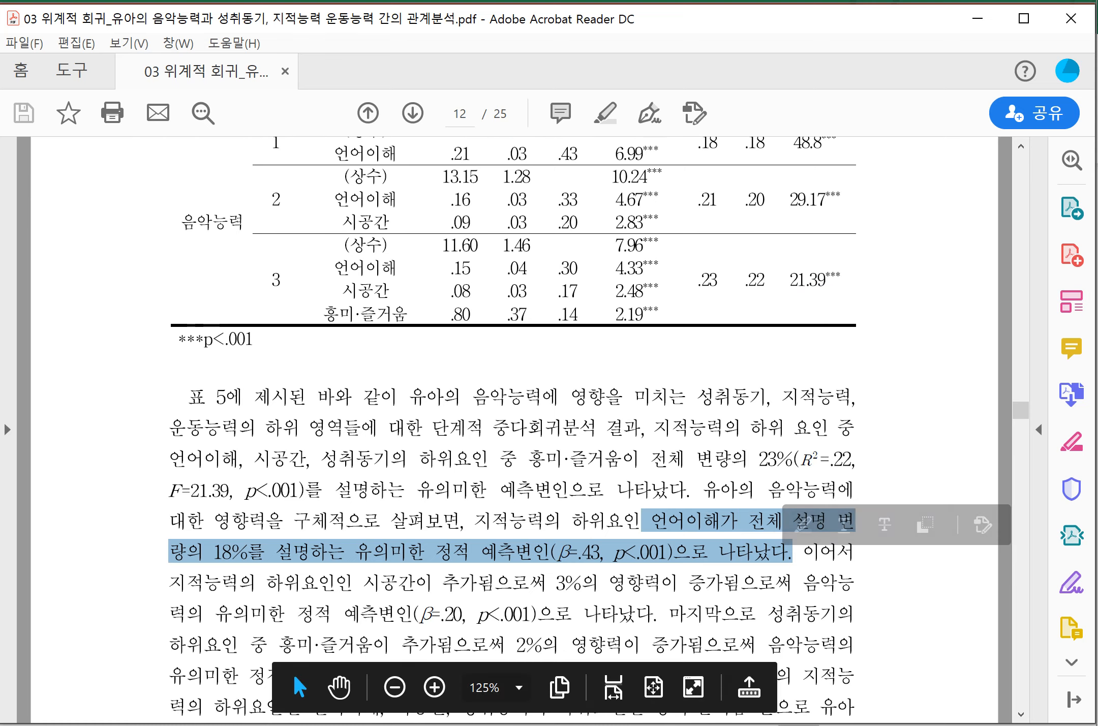
{"action": "left_click", "coordinate": [570, 552]}
{"action": "left_click_drag", "start_coordinate": [363, 583], "coordinate": [792, 583]}
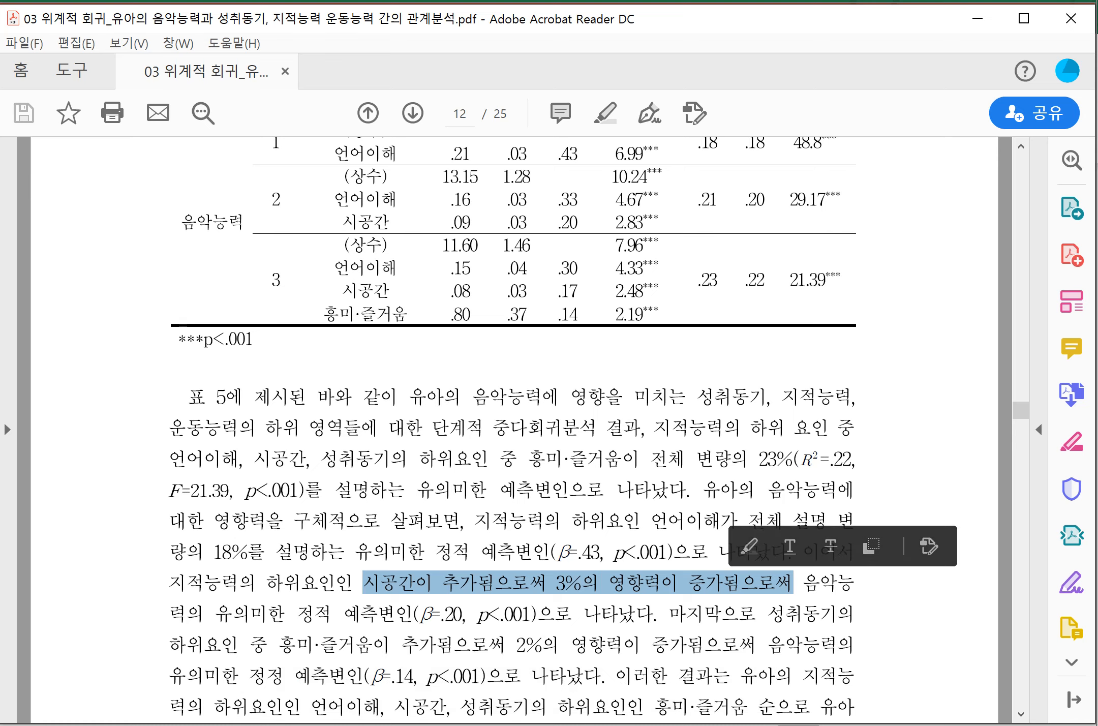
{"action": "left_click_drag", "start_coordinate": [720, 199], "coordinate": [697, 199]}
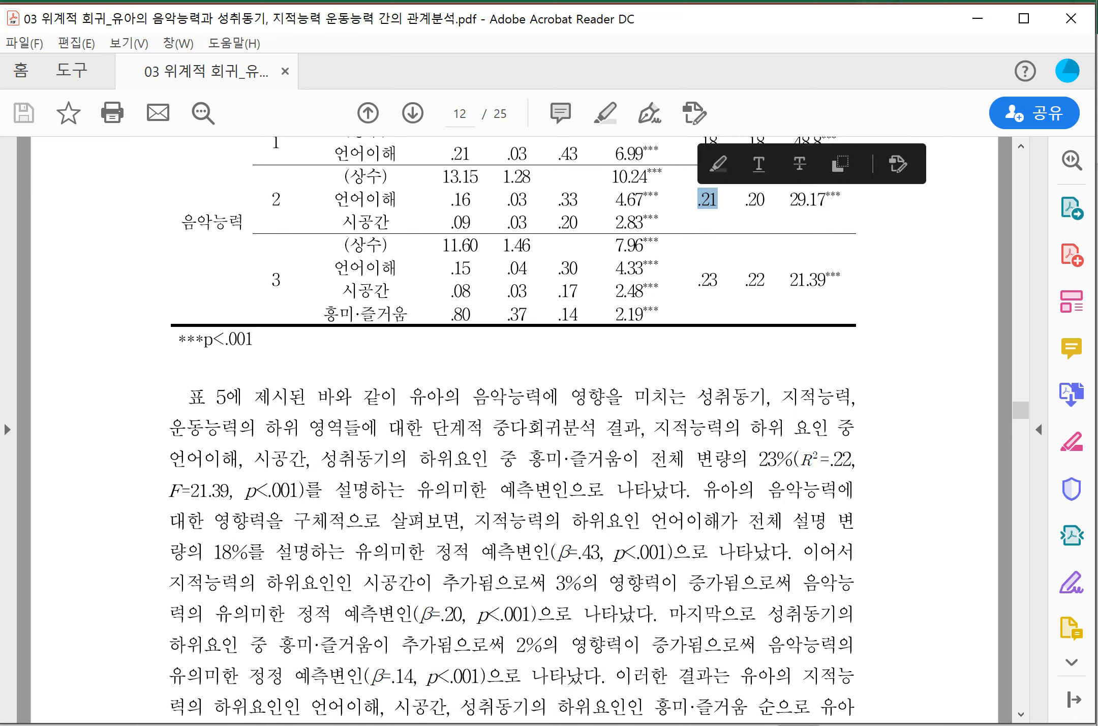
{"action": "left_click_drag", "start_coordinate": [718, 278], "coordinate": [697, 279]}
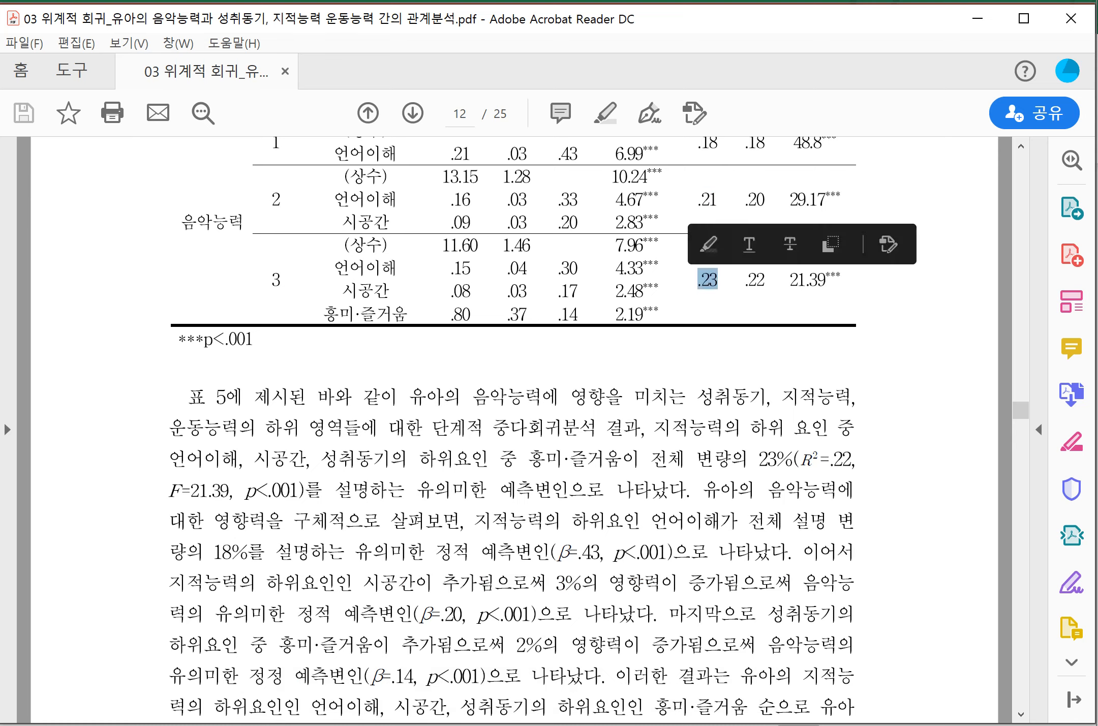
Examine the paragraph's closing sentence on the order of the predictors of 음악능력, and review 표 5 again.
{"action": "scroll", "coordinate": [292, 671], "scroll_direction": "down", "scroll_amount": 3}
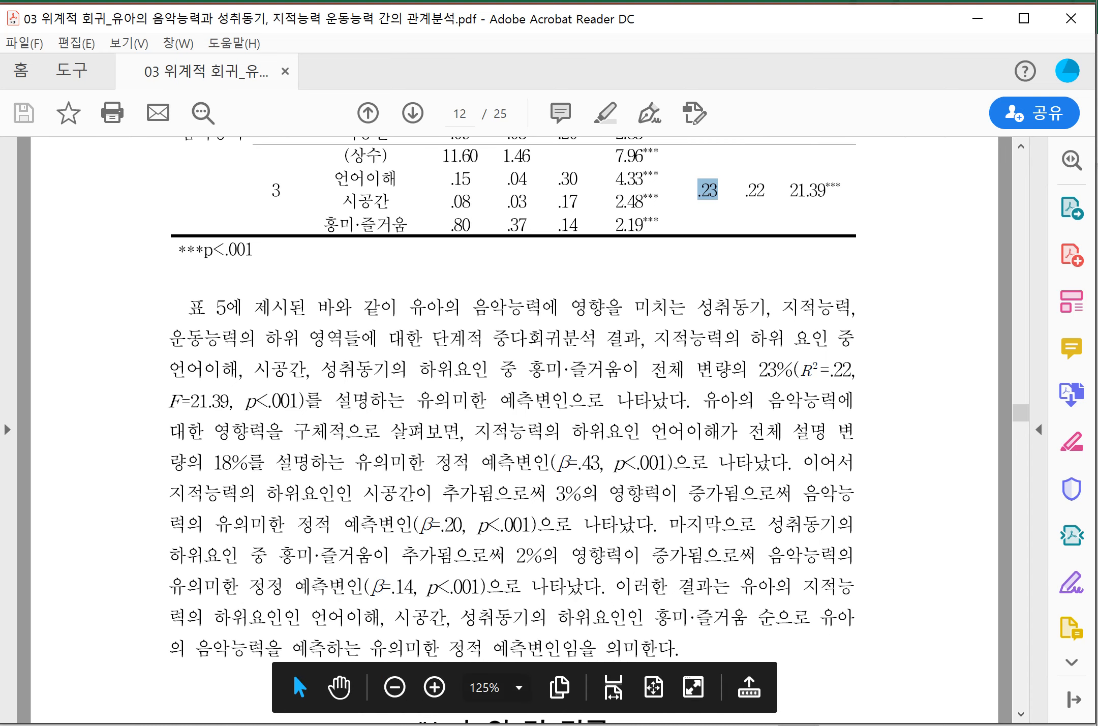
{"action": "scroll", "coordinate": [293, 671], "scroll_direction": "down", "scroll_amount": 1}
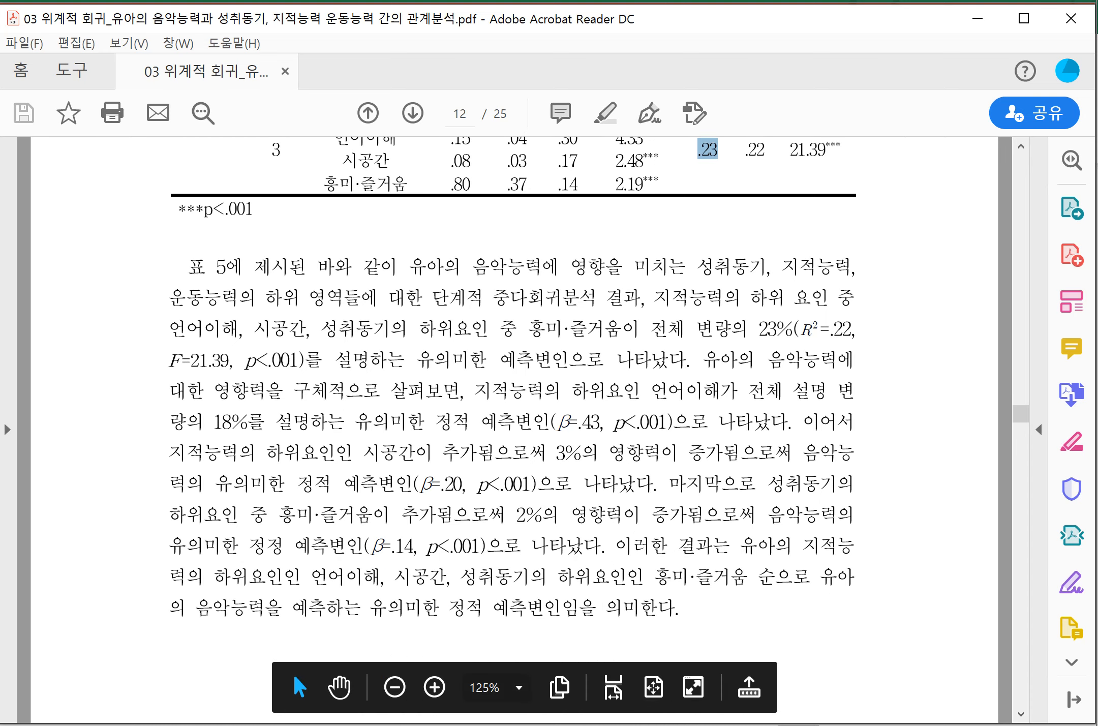
{"action": "left_click_drag", "start_coordinate": [615, 546], "coordinate": [731, 545]}
{"action": "left_click", "coordinate": [757, 546]}
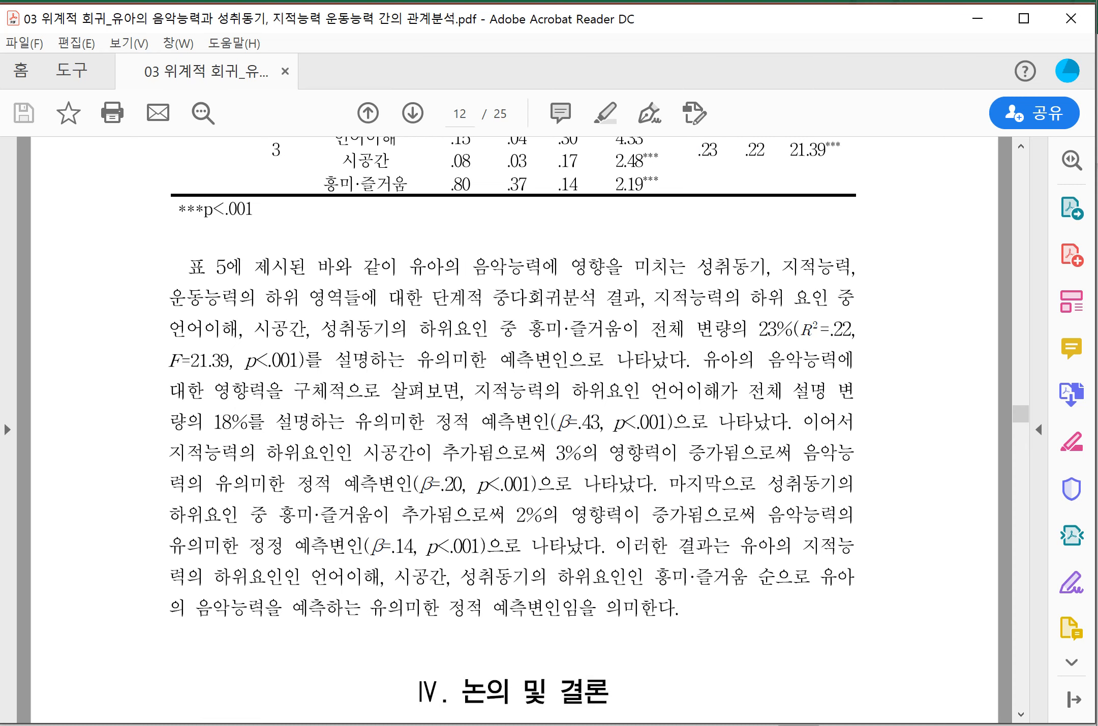
{"action": "left_click_drag", "start_coordinate": [741, 545], "coordinate": [283, 576]}
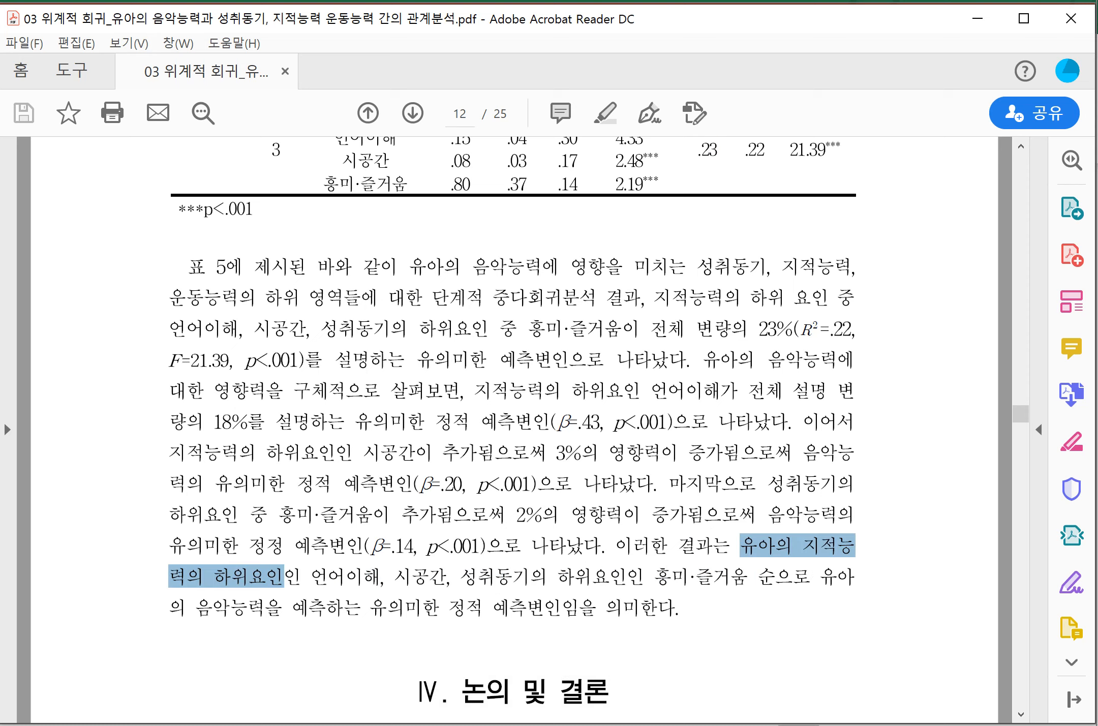
{"action": "left_click", "coordinate": [327, 576]}
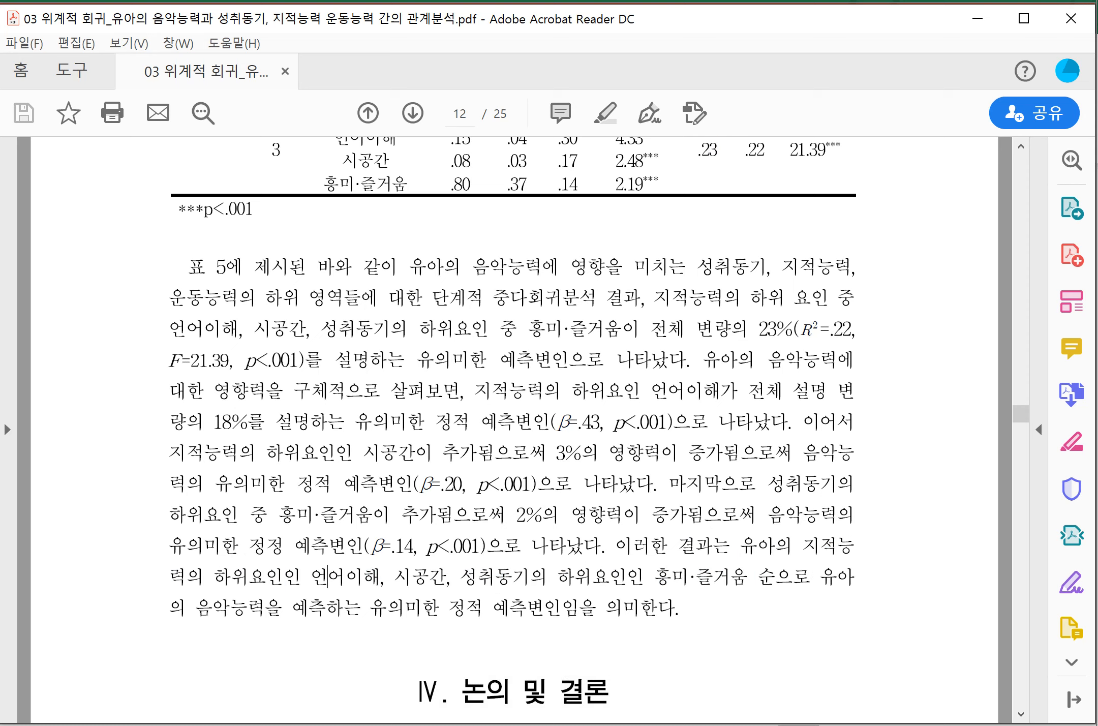
{"action": "left_click", "coordinate": [394, 576]}
{"action": "left_click", "coordinate": [530, 577]}
{"action": "scroll", "coordinate": [513, 424], "scroll_direction": "up", "scroll_amount": 3}
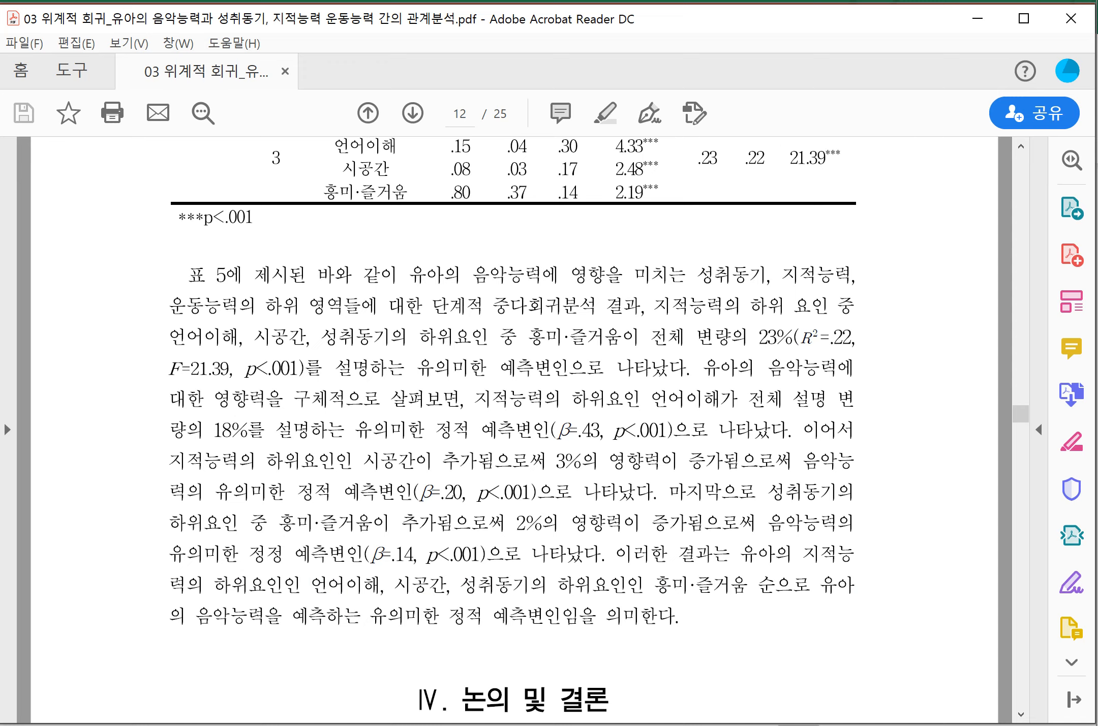
{"action": "scroll", "coordinate": [512, 424], "scroll_direction": "up", "scroll_amount": 2}
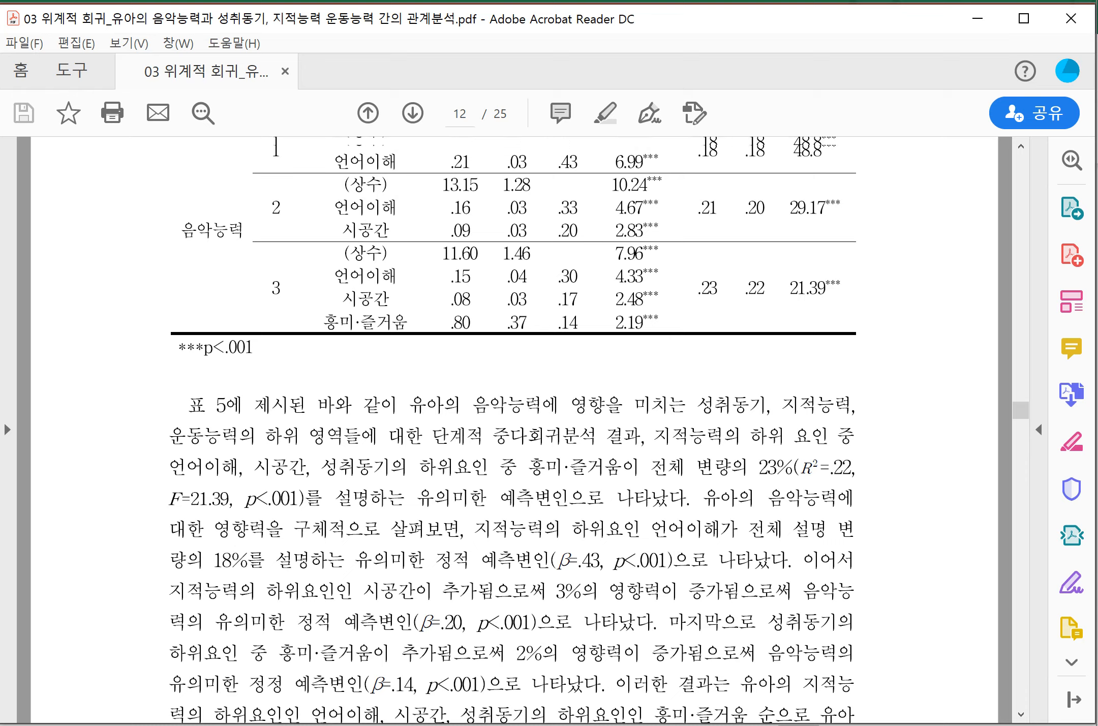
{"action": "scroll", "coordinate": [512, 424], "scroll_direction": "down", "scroll_amount": 2}
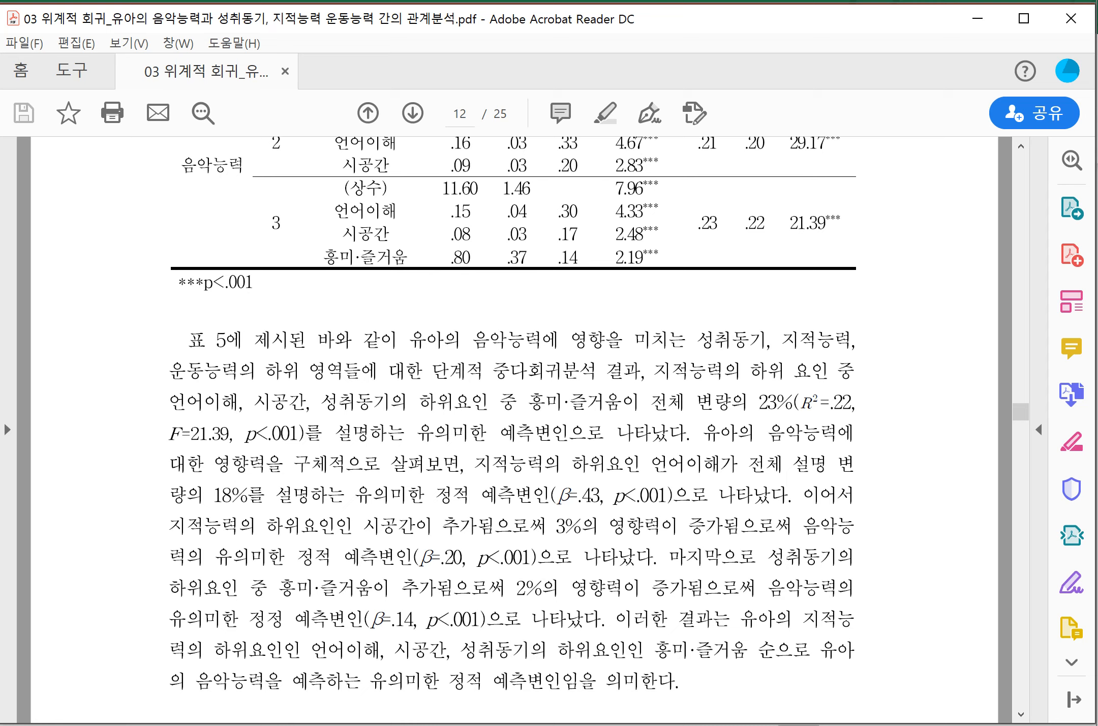
{"action": "scroll", "coordinate": [513, 424], "scroll_direction": "up", "scroll_amount": 1}
{"action": "scroll", "coordinate": [513, 424], "scroll_direction": "up", "scroll_amount": 2}
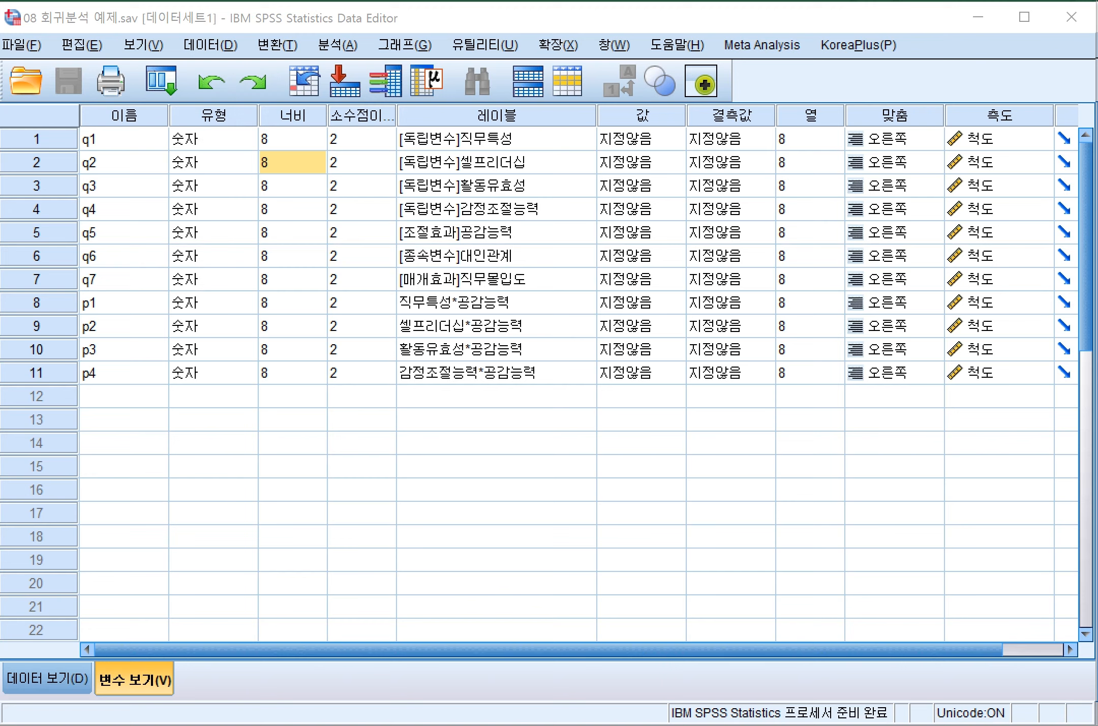
In the linear regression on 대인관계 [q6], replace the independent variable 셀프리더십 [q2] with 활동유효성 [q3].
{"action": "left_click", "coordinate": [338, 45]}
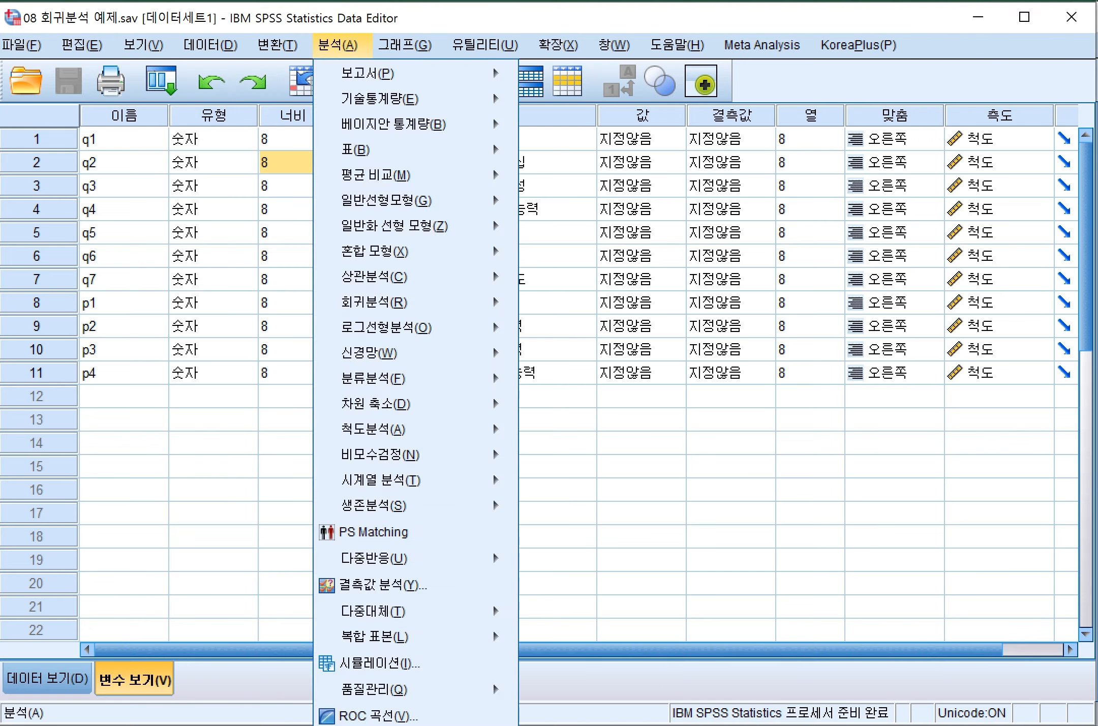
{"action": "key", "text": "Right"}
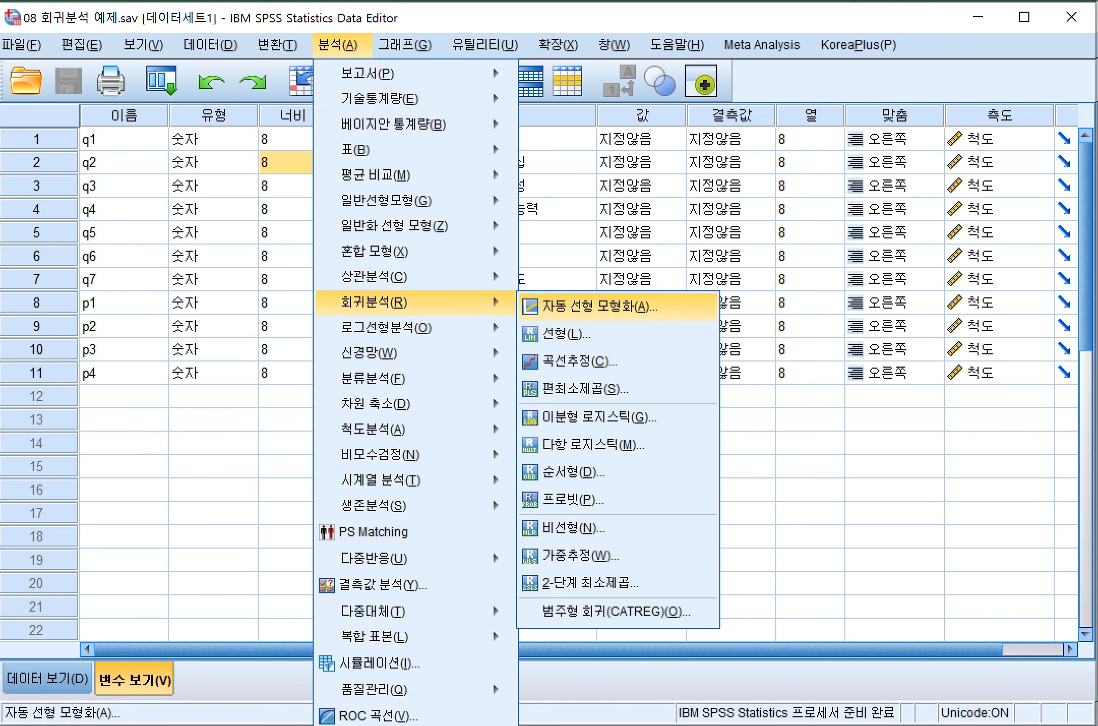
{"action": "key", "text": "Down"}
{"action": "key", "text": "Return"}
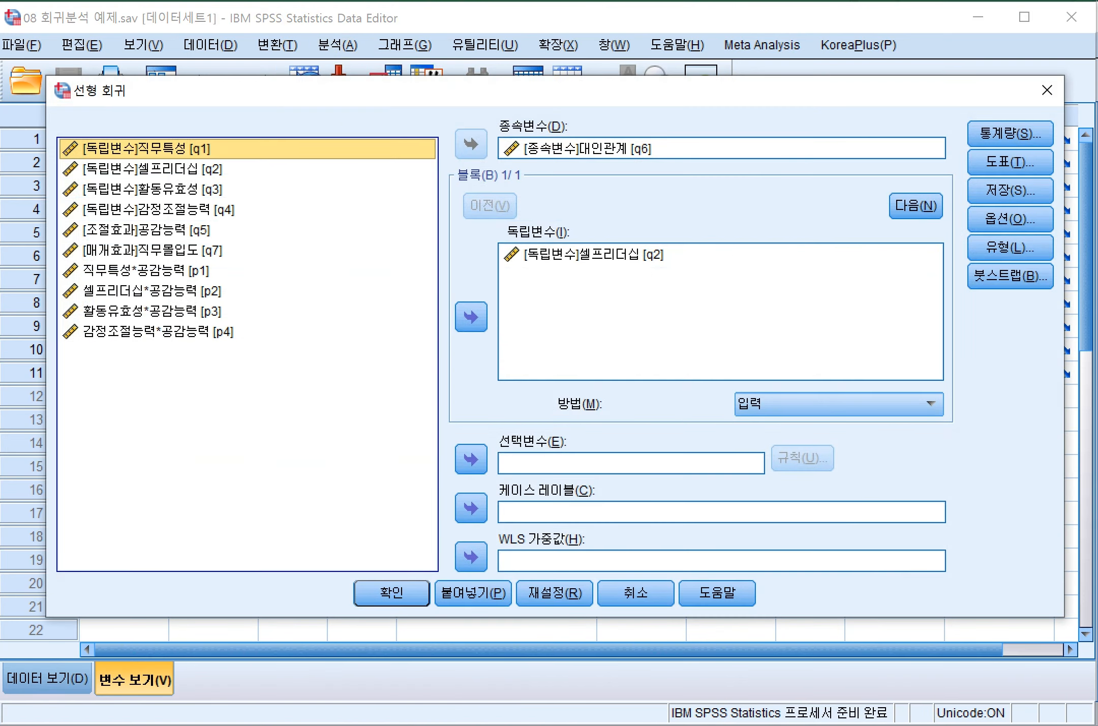
{"action": "left_click", "coordinate": [584, 254]}
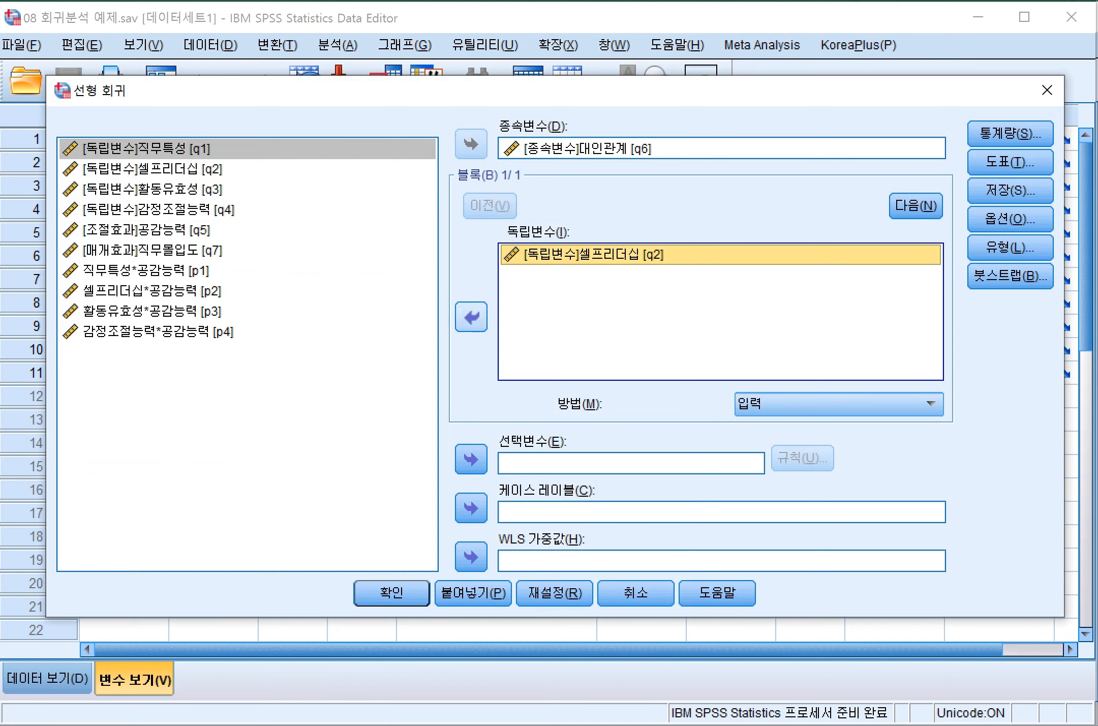
{"action": "left_click", "coordinate": [471, 317]}
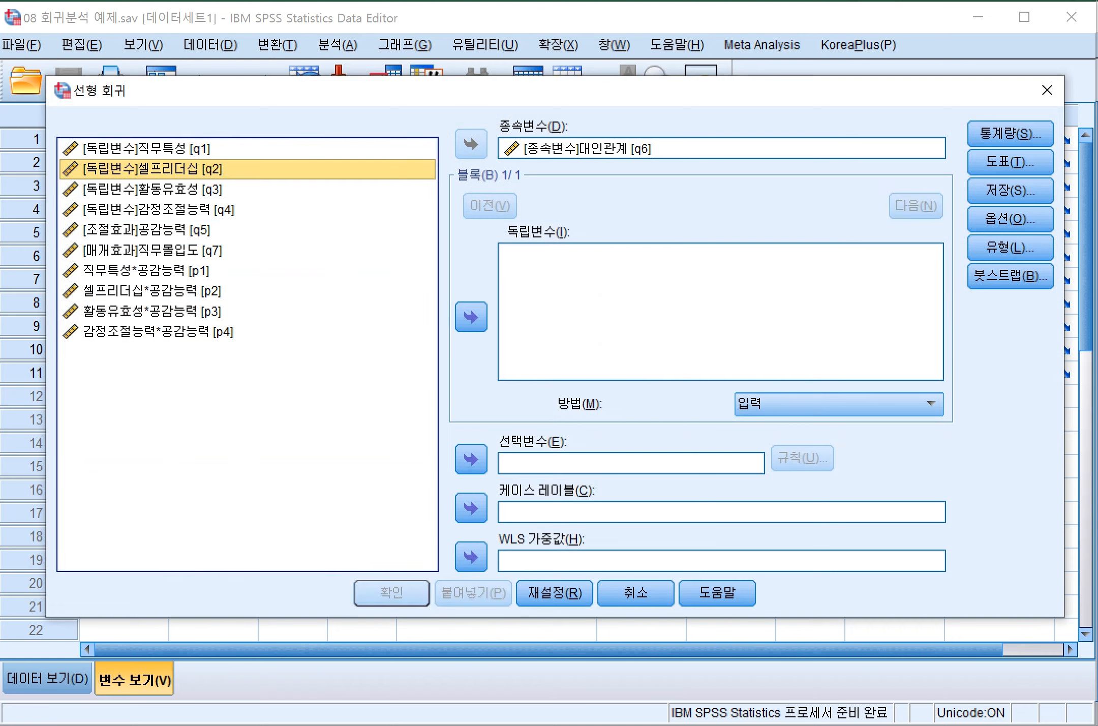
{"action": "left_click", "coordinate": [153, 190]}
{"action": "left_click", "coordinate": [471, 317]}
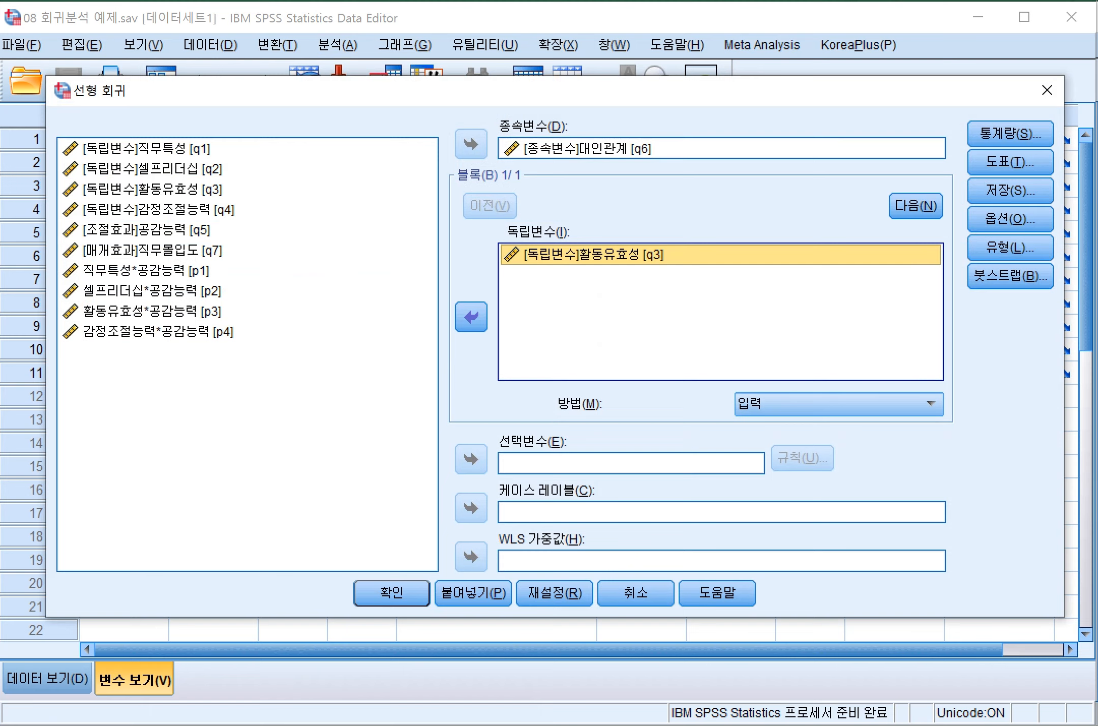
Open the linear regression's plot settings, then enlarge and reposition their window.
{"action": "left_click", "coordinate": [1009, 161]}
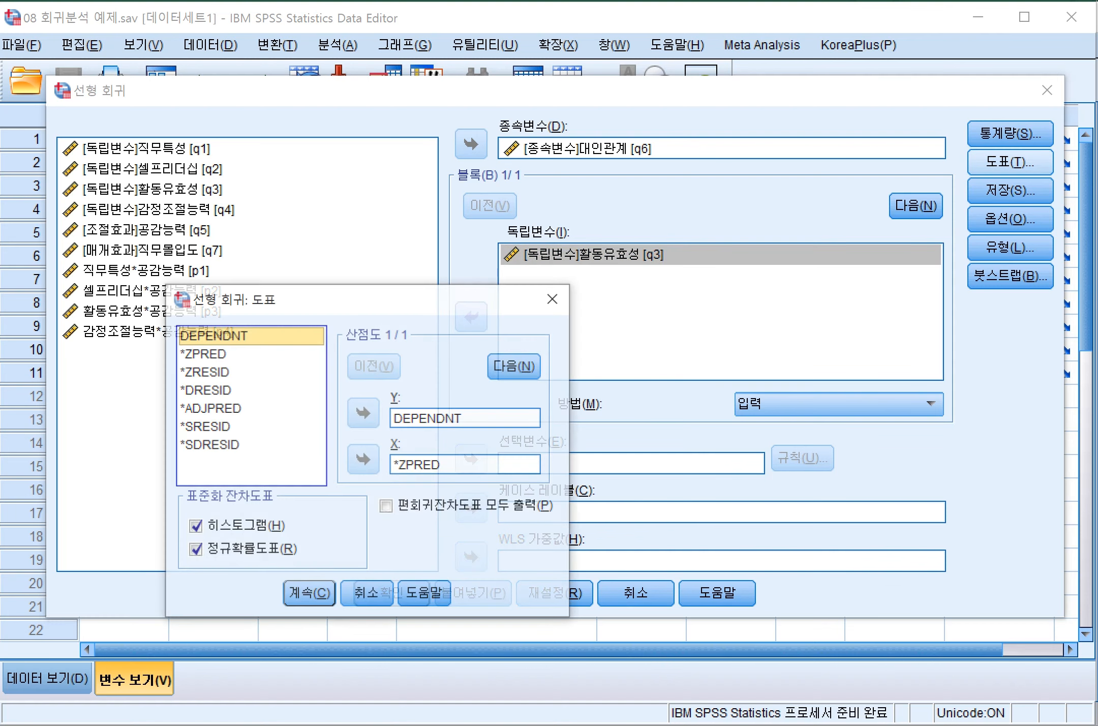
{"action": "left_click_drag", "start_coordinate": [166, 284], "coordinate": [30, 161]}
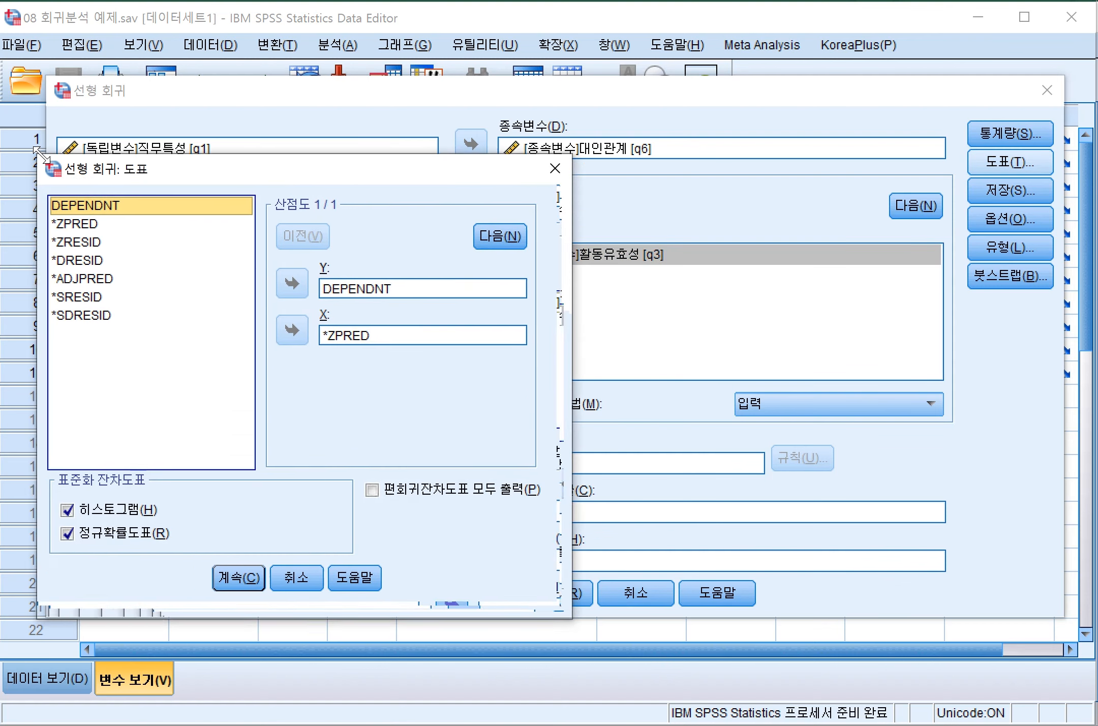
{"action": "left_click_drag", "start_coordinate": [228, 174], "coordinate": [431, 179]}
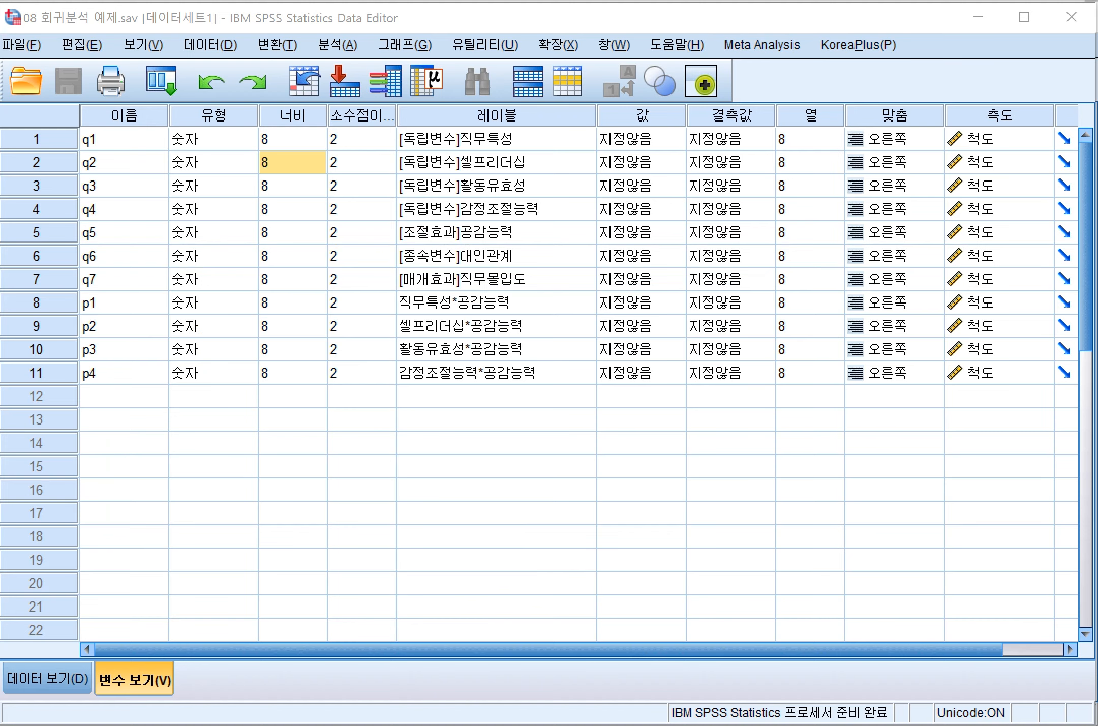
In the linear regression's plot settings, set the scatterplot's Y variable to DEPENDNT, keeping *ZPRED as X.
{"action": "left_click", "coordinate": [338, 45]}
{"action": "mouse_move", "coordinate": [374, 303]}
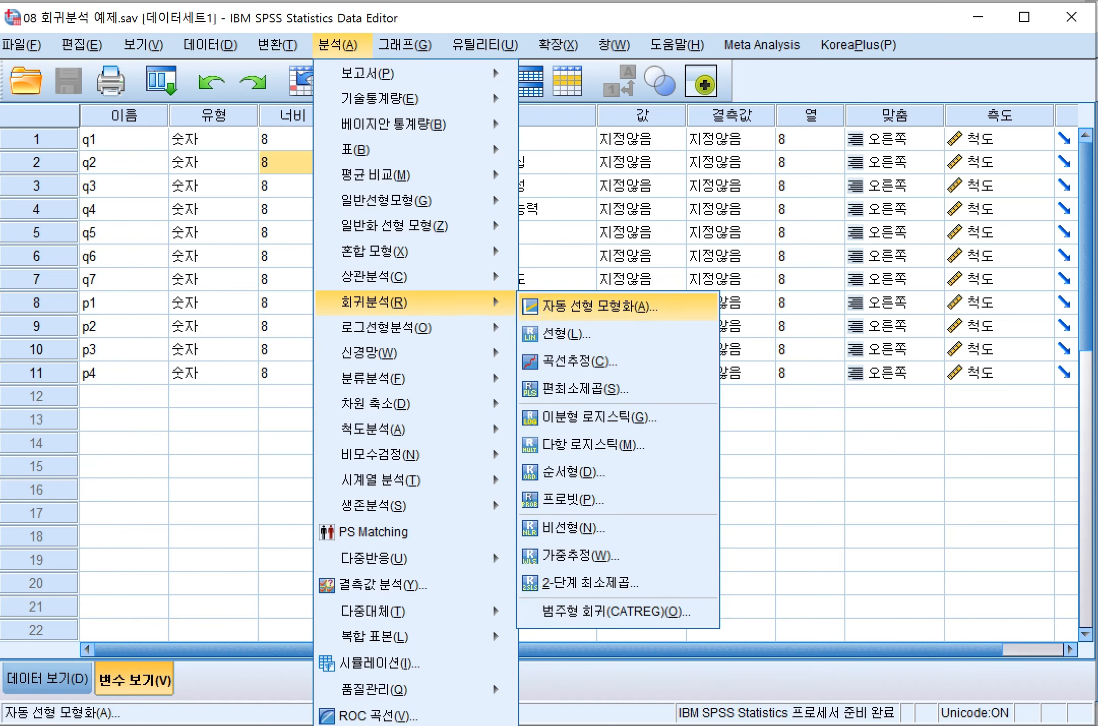
{"action": "left_click", "coordinate": [566, 334]}
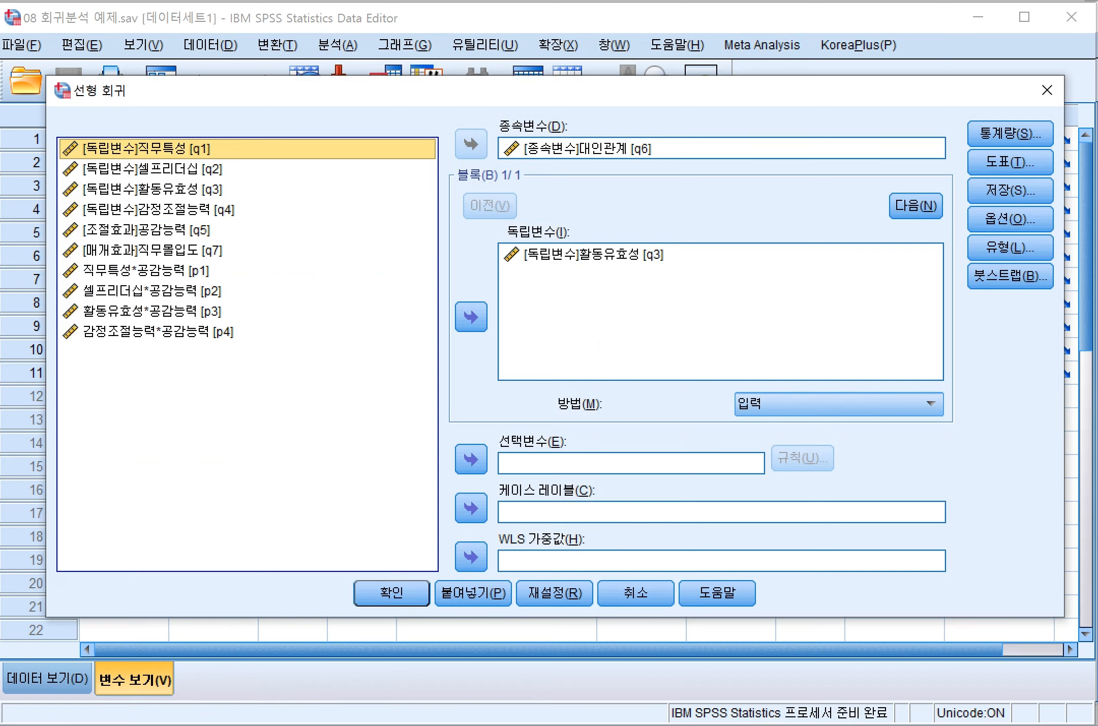
{"action": "left_click", "coordinate": [1010, 162]}
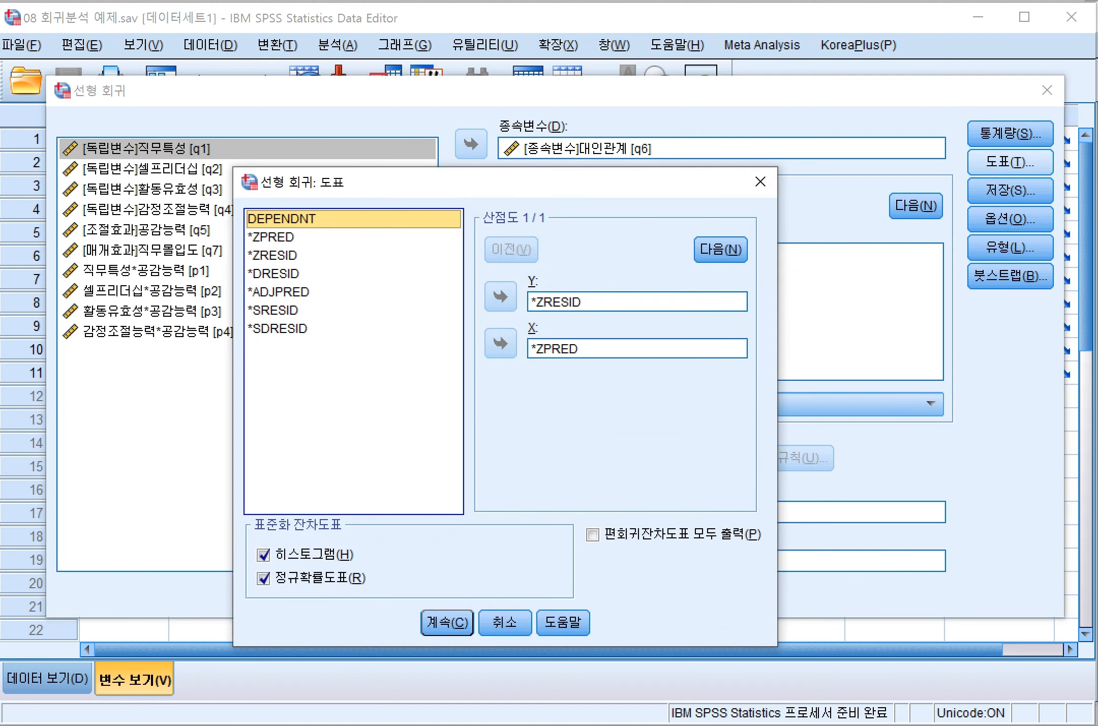
{"action": "left_click_drag", "start_coordinate": [234, 168], "coordinate": [138, 103]}
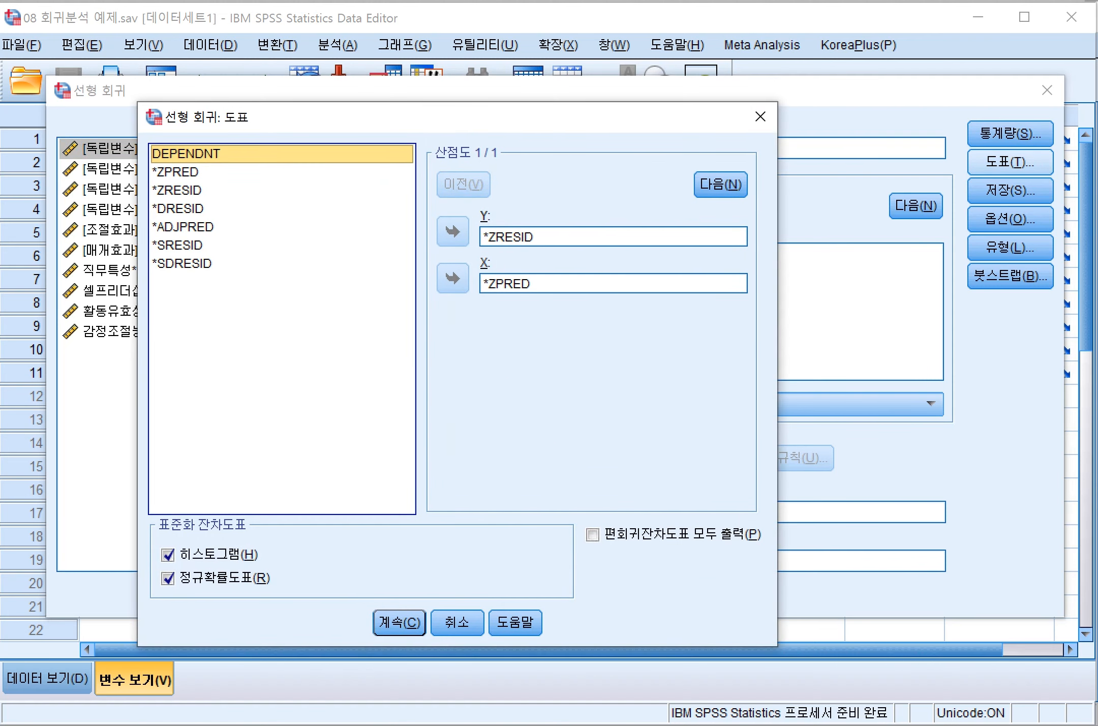
{"action": "left_click", "coordinate": [534, 237]}
{"action": "left_click", "coordinate": [453, 231]}
{"action": "left_click", "coordinate": [186, 153]}
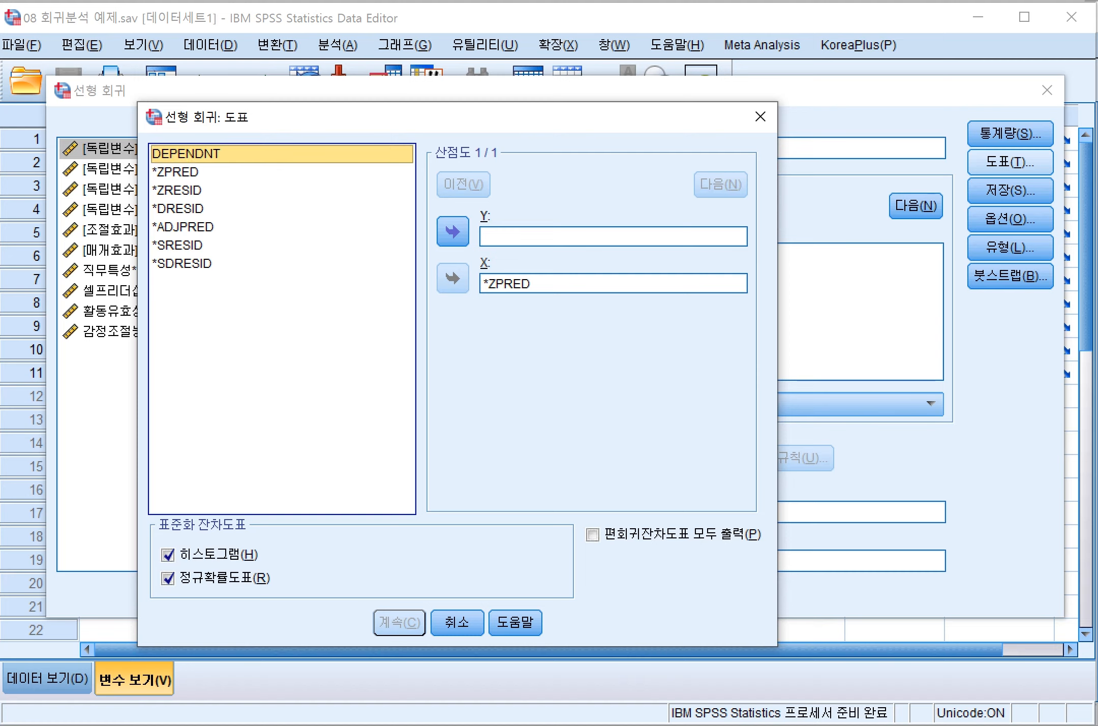
{"action": "left_click", "coordinate": [453, 231]}
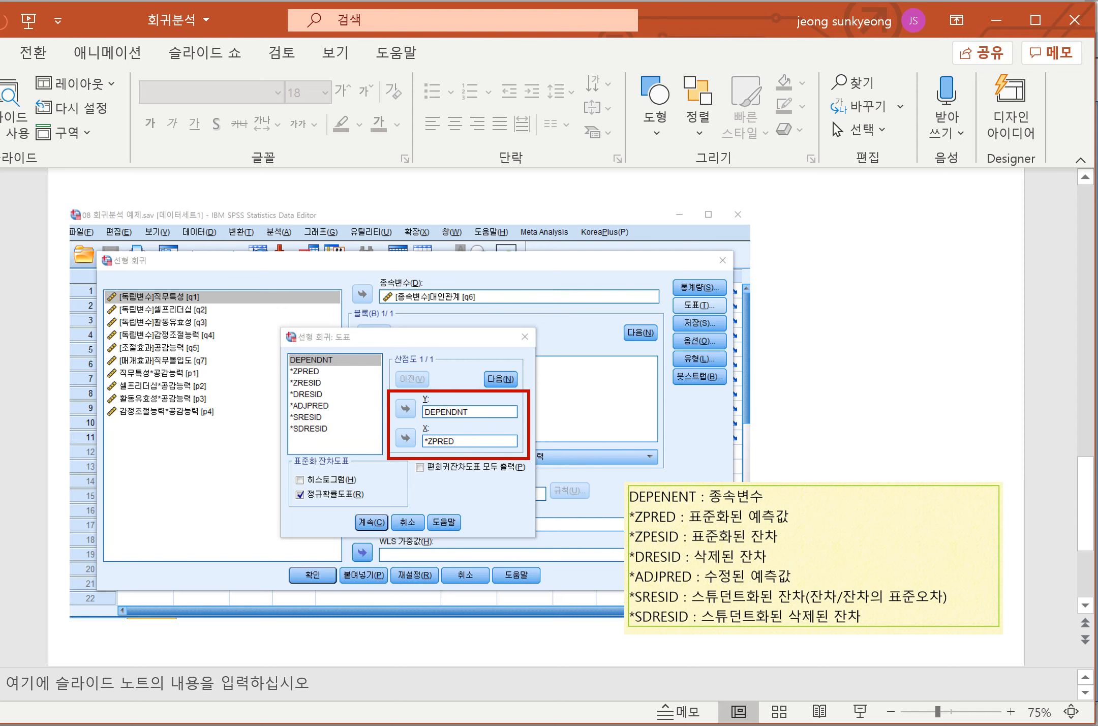
Switch back from PowerPoint to SPSS, accept the plot settings and run the regression of 대인관계 on 활동유효성.
{"action": "left_click", "coordinate": [463, 676]}
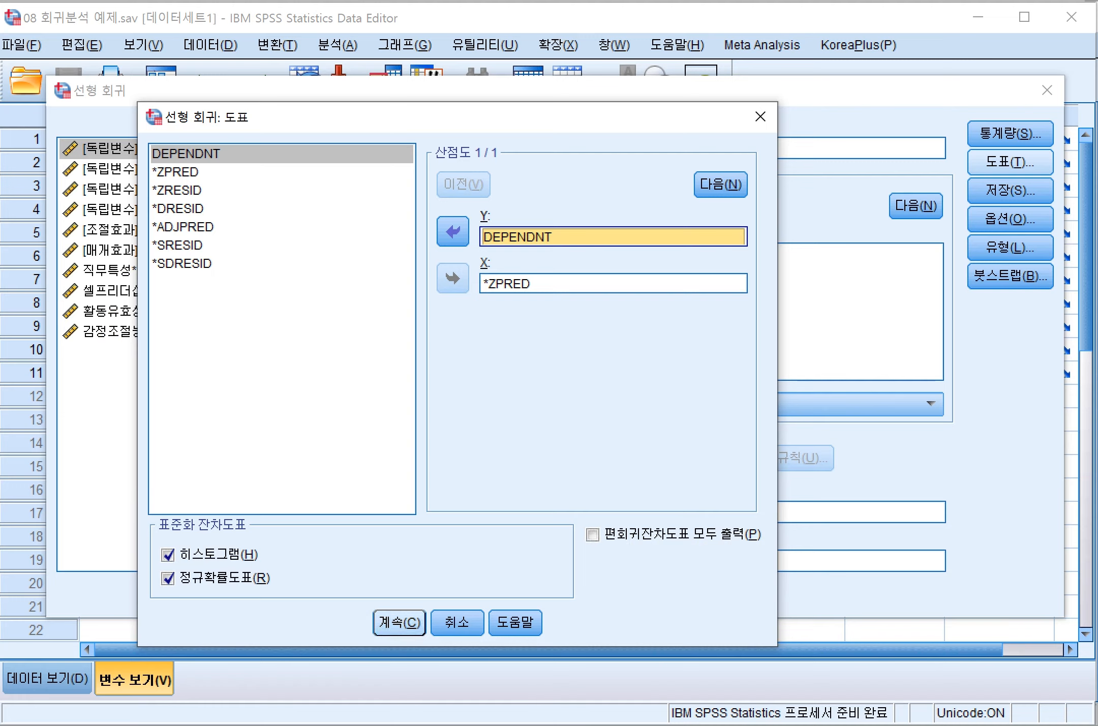
{"action": "left_click", "coordinate": [400, 623]}
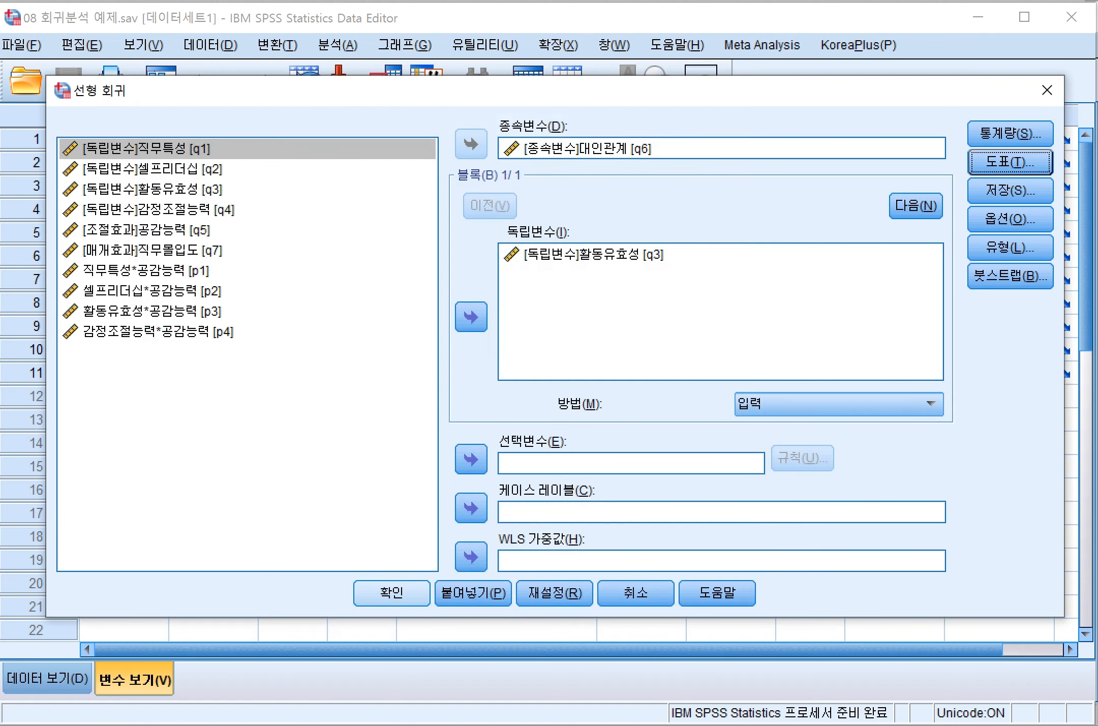
{"action": "left_click", "coordinate": [391, 593]}
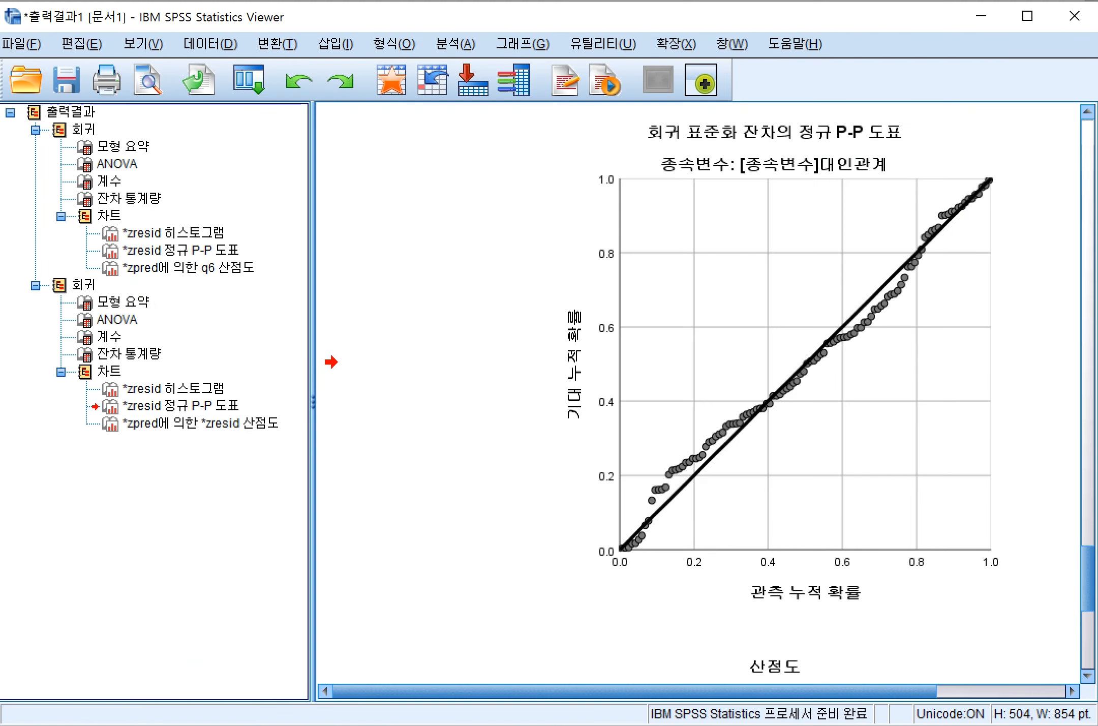
Review the 모형 요약, ANOVA and 잔차 통계량 tables of the first regression in the output.
{"action": "left_click", "coordinate": [123, 147]}
{"action": "left_click", "coordinate": [117, 164]}
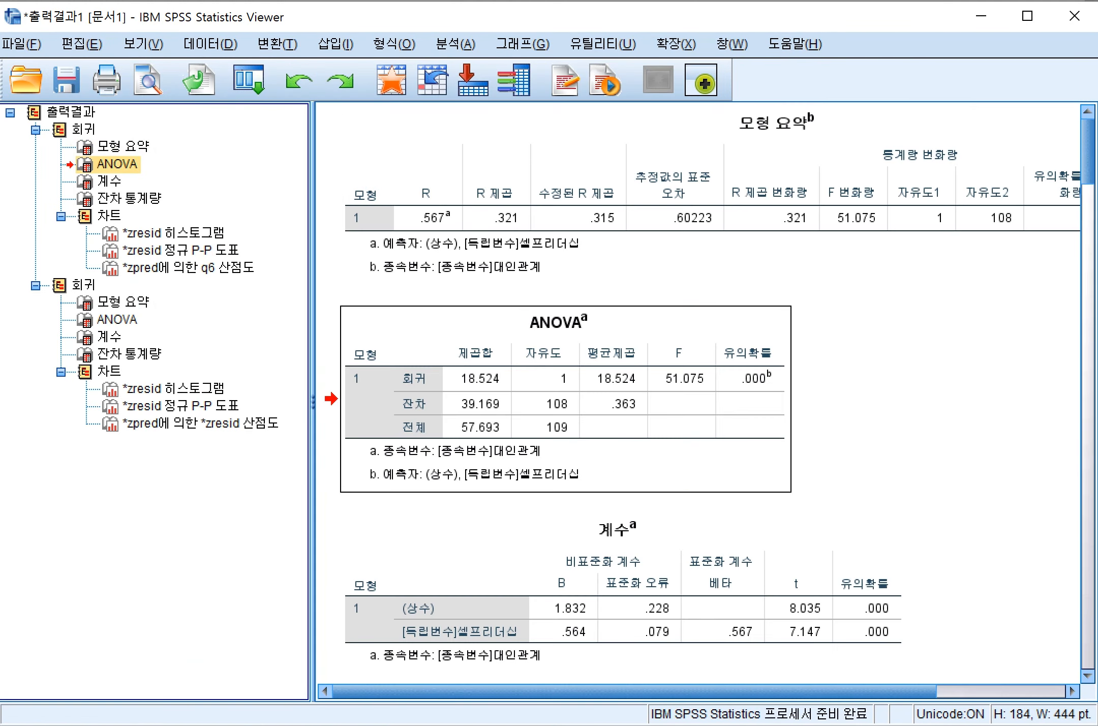
{"action": "left_click", "coordinate": [129, 198]}
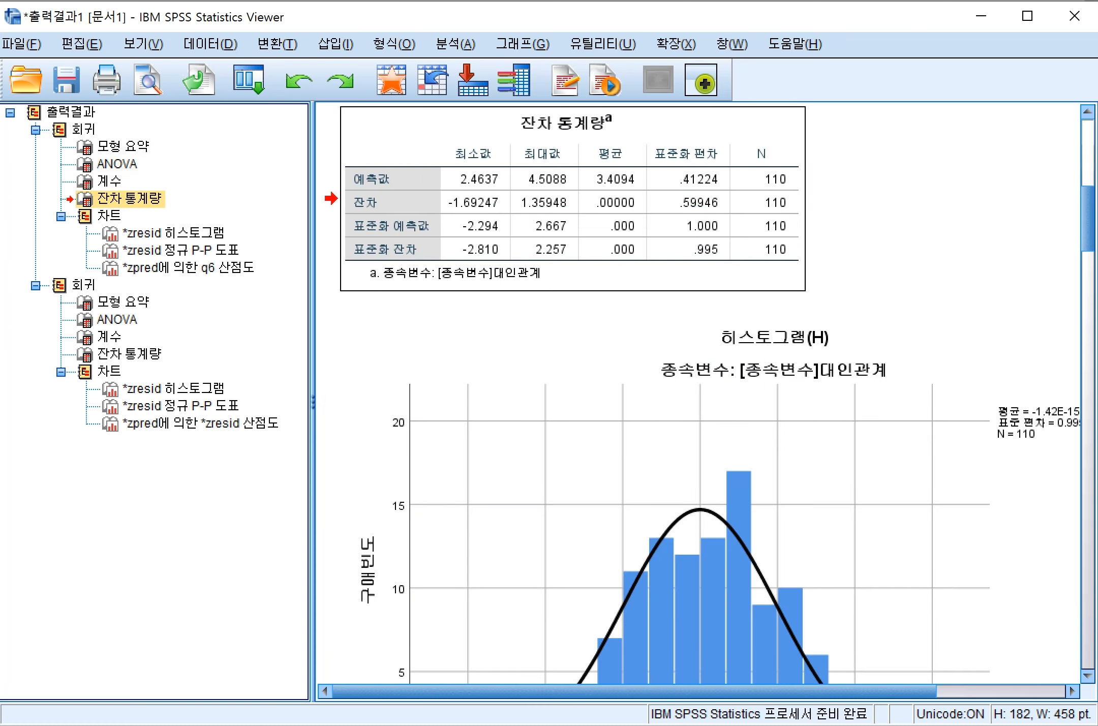
Examine the first regression's residual histogram, normal P-P plot and scatterplot of q6 against the standardized predicted value.
{"action": "left_click", "coordinate": [173, 233]}
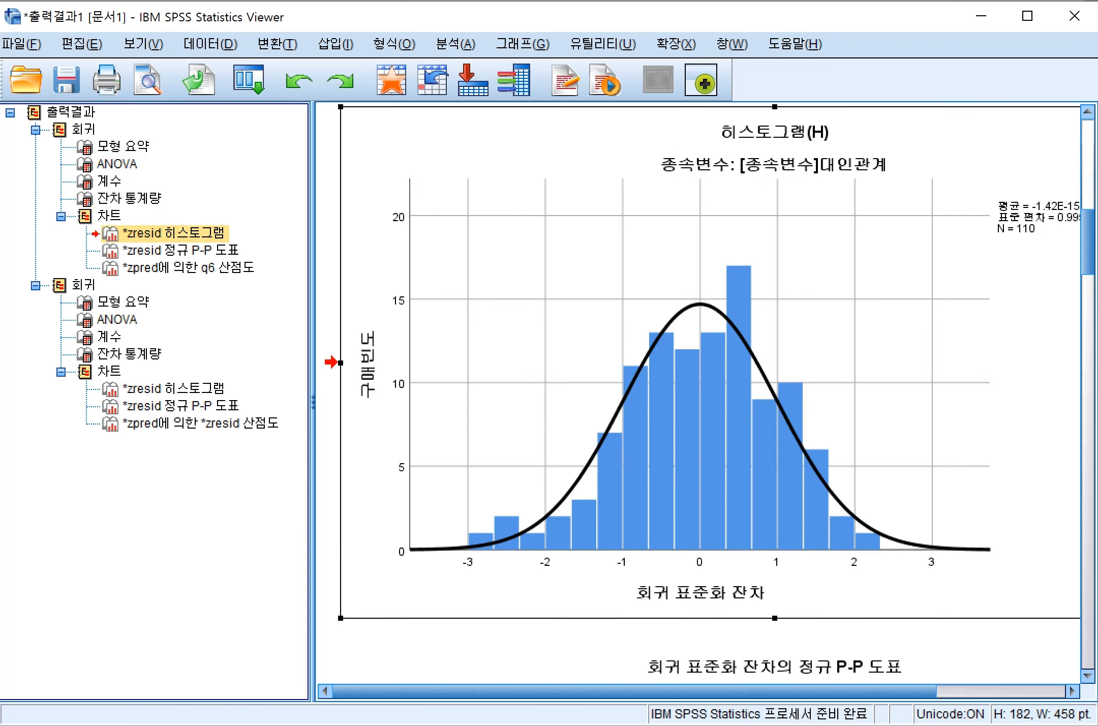
{"action": "left_click", "coordinate": [181, 251]}
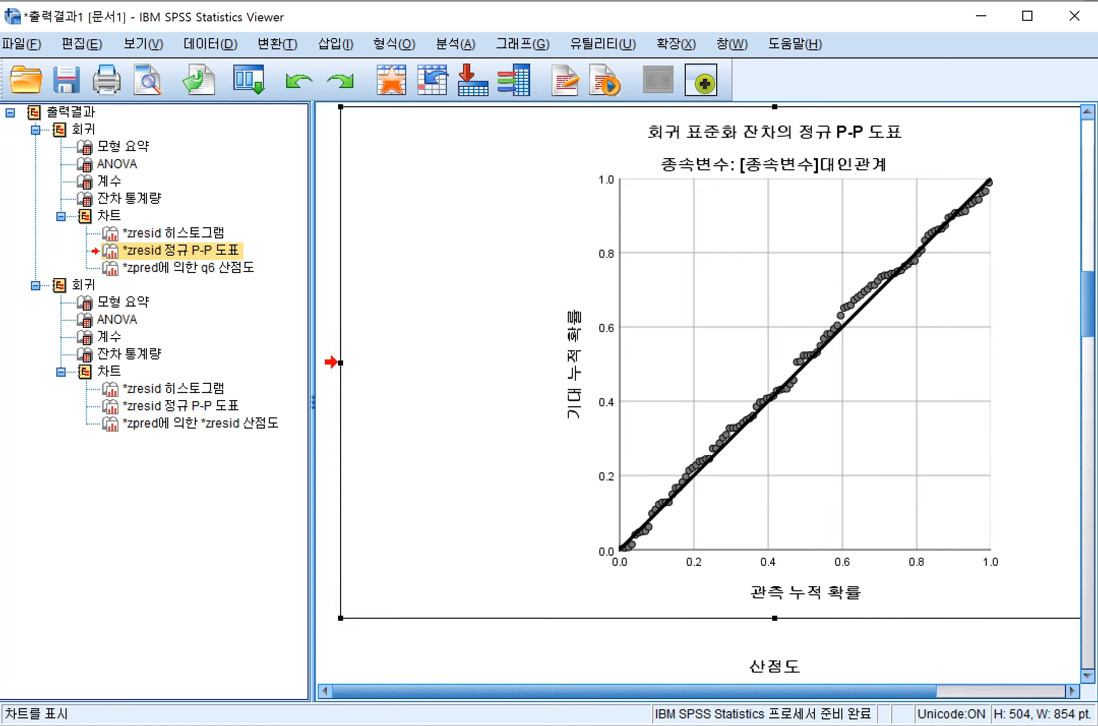
{"action": "left_click", "coordinate": [188, 268]}
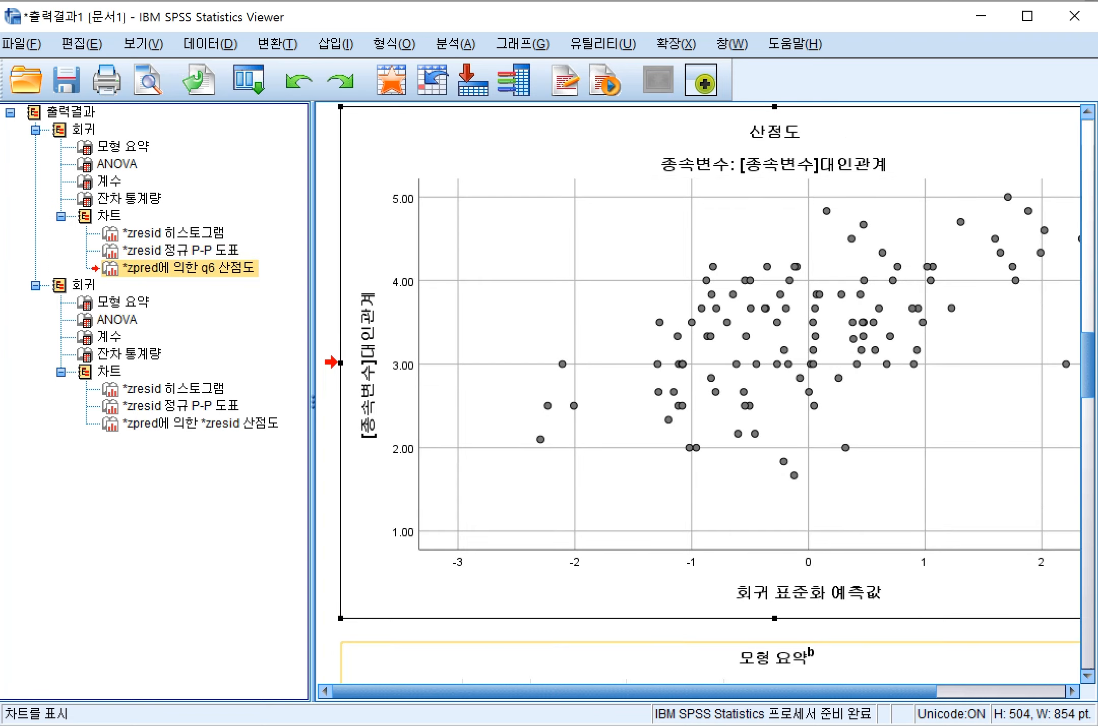
{"action": "left_click_drag", "start_coordinate": [712, 662], "coordinate": [711, 655]}
{"action": "left_click", "coordinate": [188, 268]}
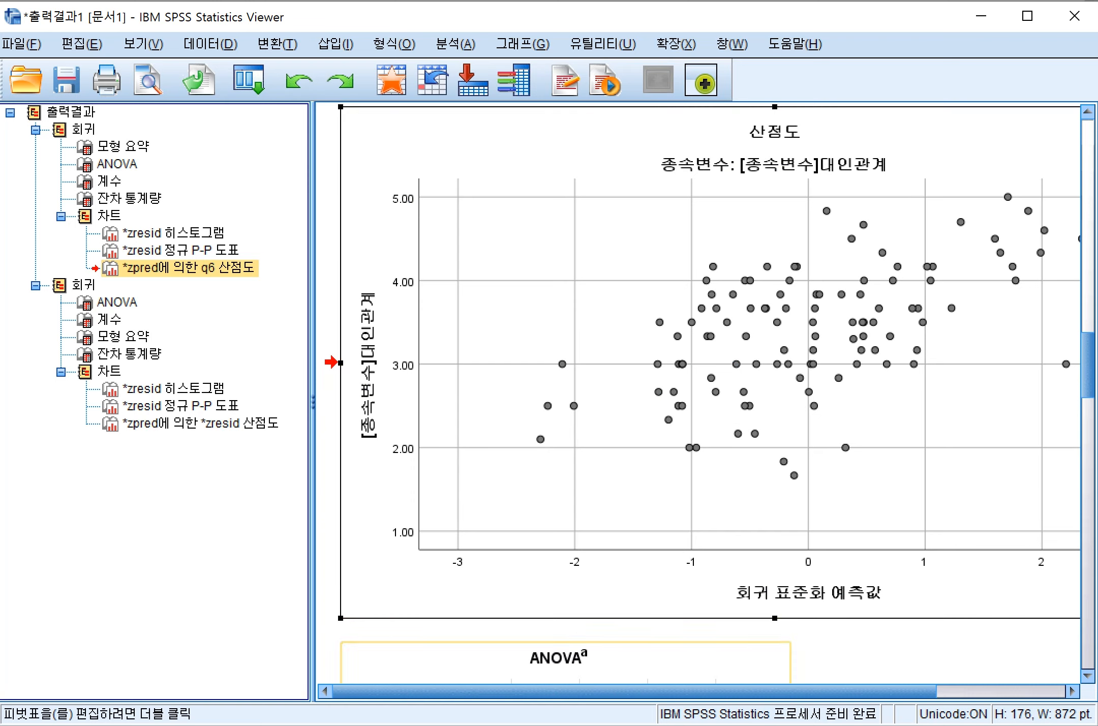
{"action": "mouse_move", "coordinate": [630, 691]}
{"action": "left_mouse_down"}
{"action": "mouse_move", "coordinate": [762, 692]}
{"action": "mouse_move", "coordinate": [641, 691]}
{"action": "left_mouse_up"}
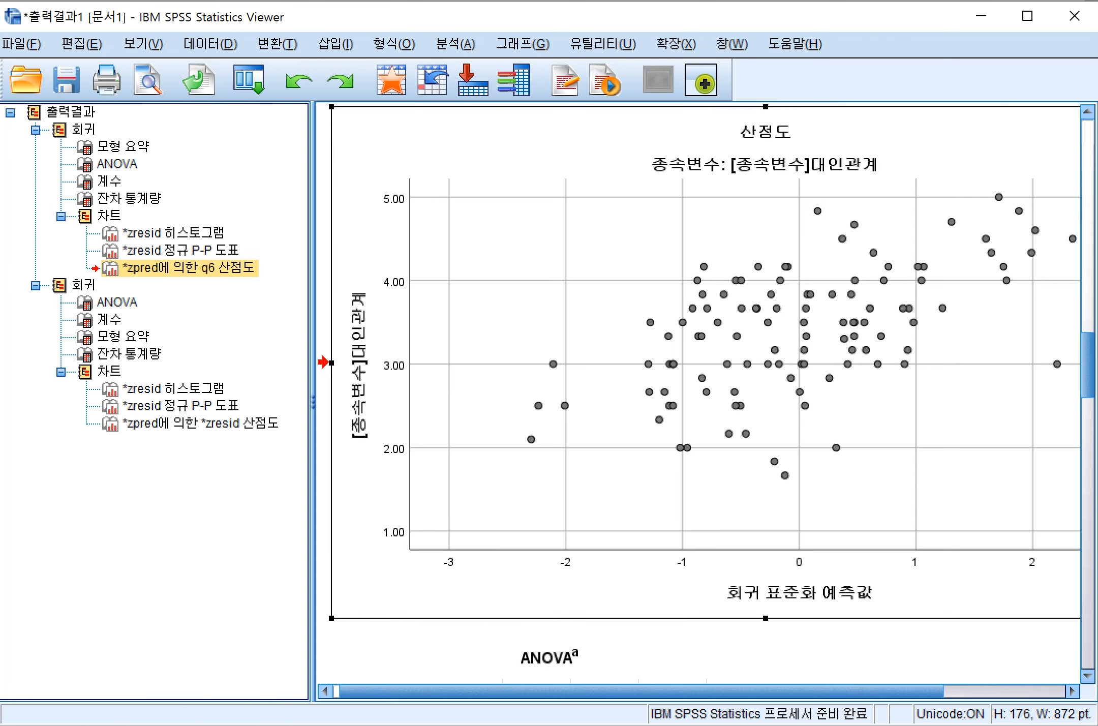
Reopen the linear regression's plot settings and set the scatterplot's Y variable to *ZRESID, keeping *ZPRED as X.
{"action": "left_click", "coordinate": [456, 43]}
{"action": "mouse_move", "coordinate": [488, 275]}
{"action": "mouse_move", "coordinate": [488, 300]}
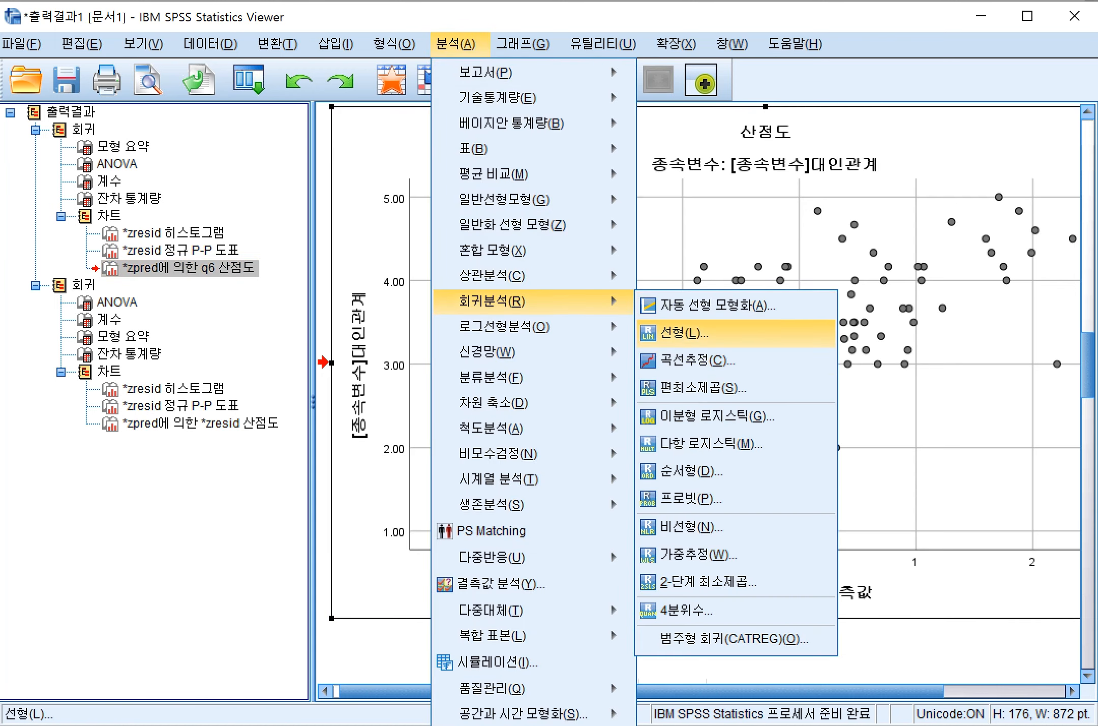
{"action": "left_click", "coordinate": [676, 331]}
{"action": "left_click", "coordinate": [1010, 162]}
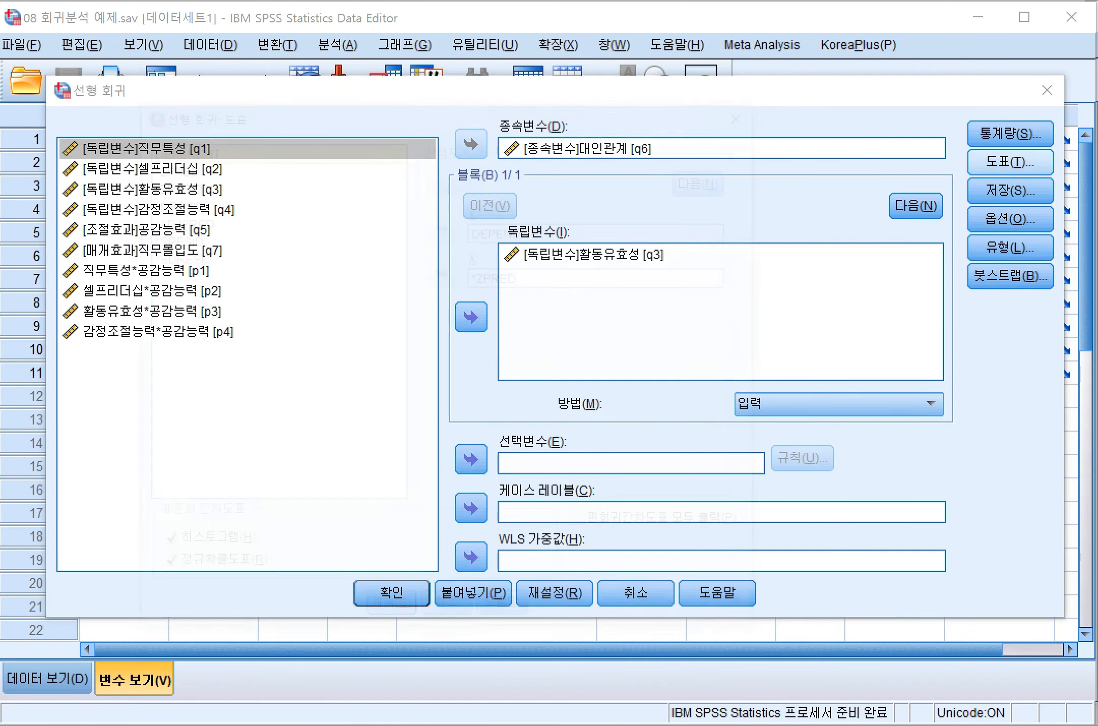
{"action": "left_click", "coordinate": [613, 236]}
{"action": "left_click", "coordinate": [452, 231]}
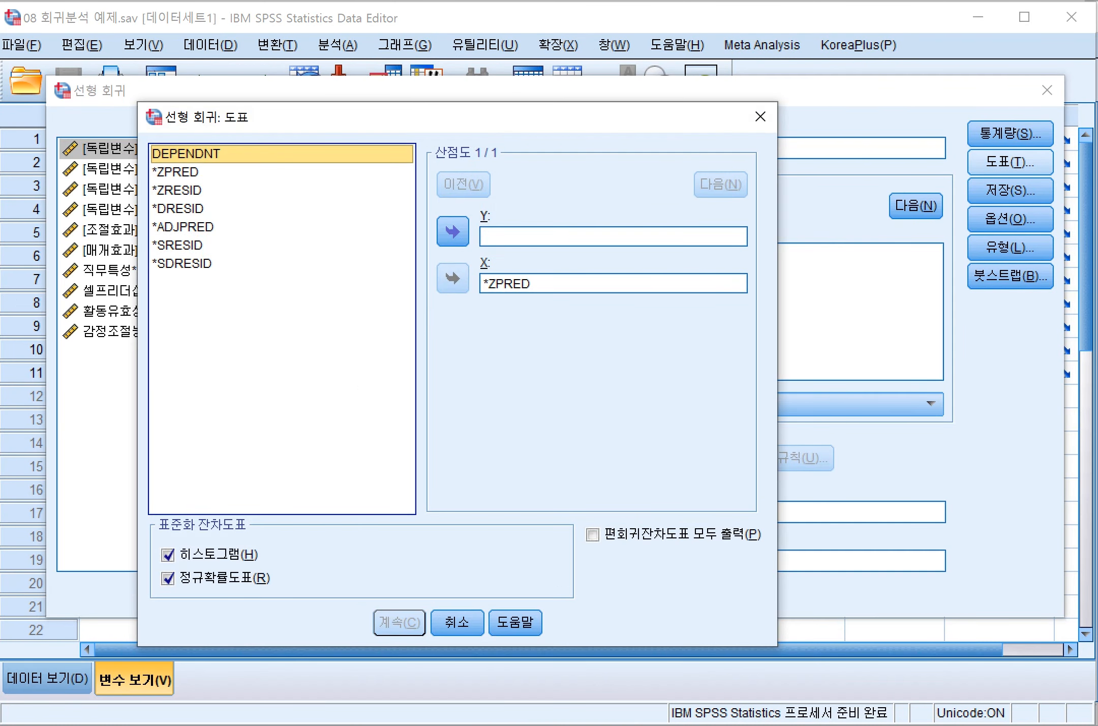
{"action": "left_click", "coordinate": [177, 190]}
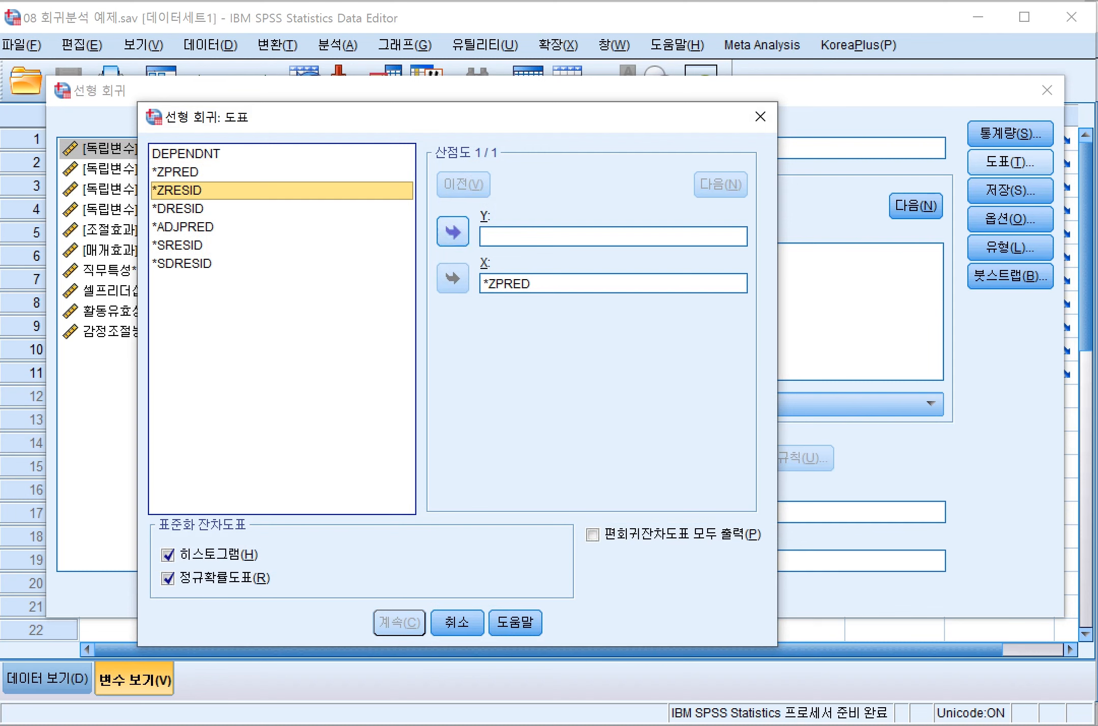
{"action": "left_click", "coordinate": [452, 232]}
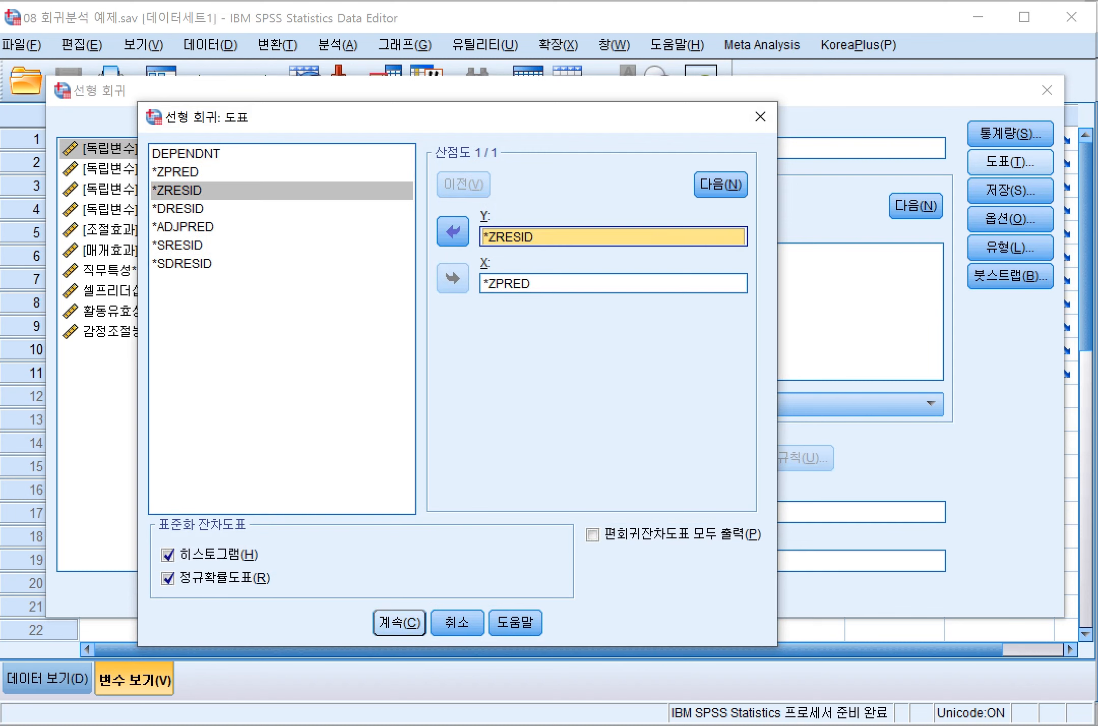
{"action": "left_click", "coordinate": [399, 622]}
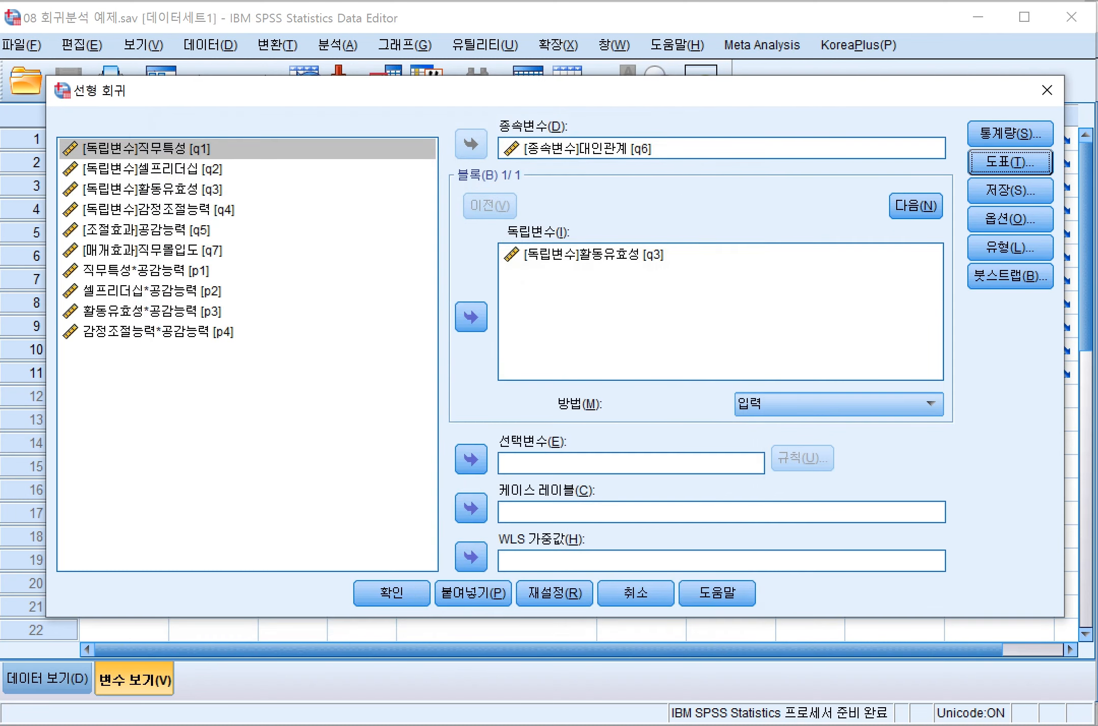
Switch to the output viewer, compare both regressions' normal P-P plots and examine the scatterplot of *zresid against *zpred.
{"action": "left_click", "coordinate": [360, 725]}
{"action": "left_click", "coordinate": [254, 674]}
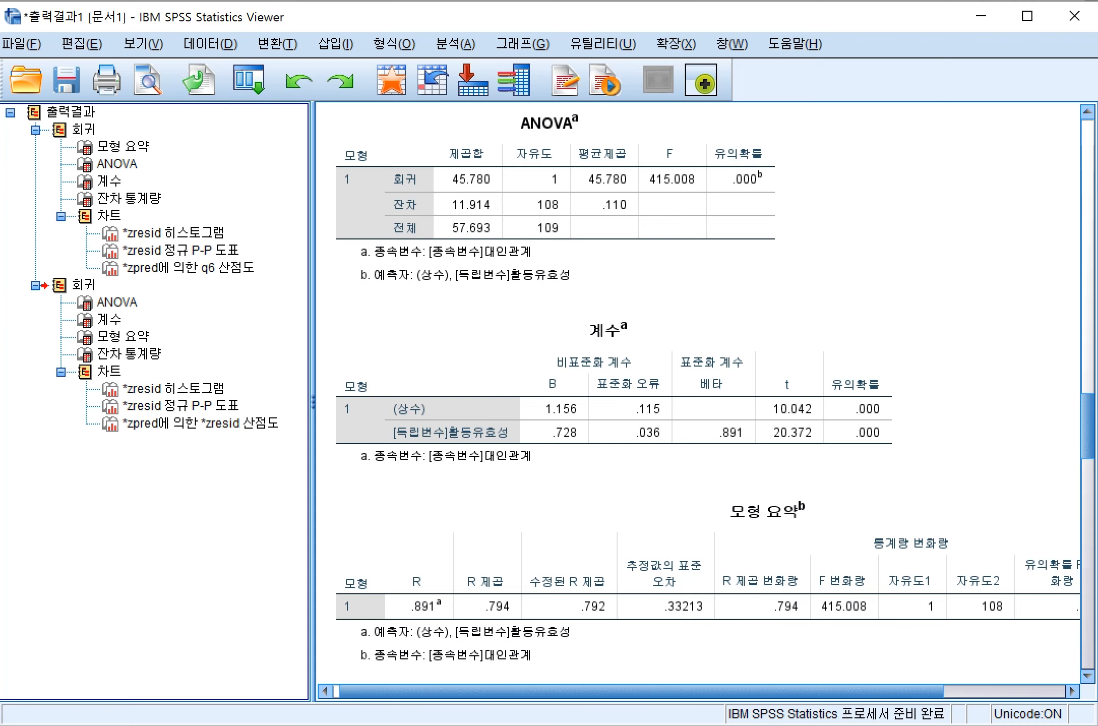
{"action": "left_click", "coordinate": [180, 251]}
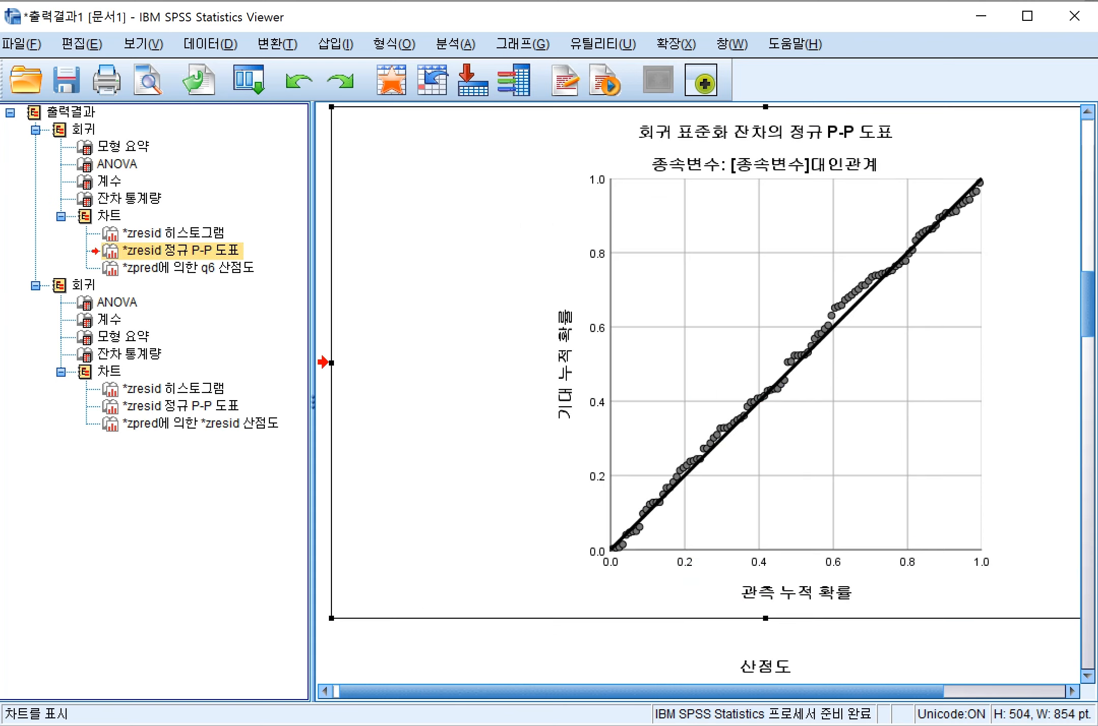
{"action": "left_click", "coordinate": [181, 406]}
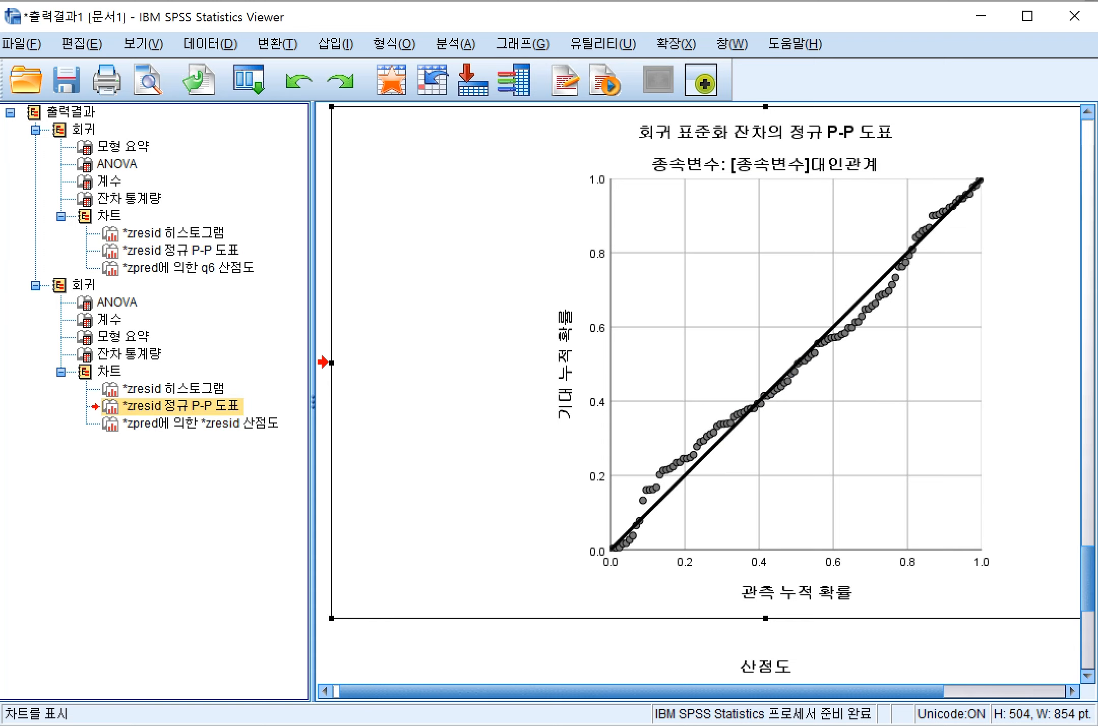
{"action": "left_click", "coordinate": [200, 424]}
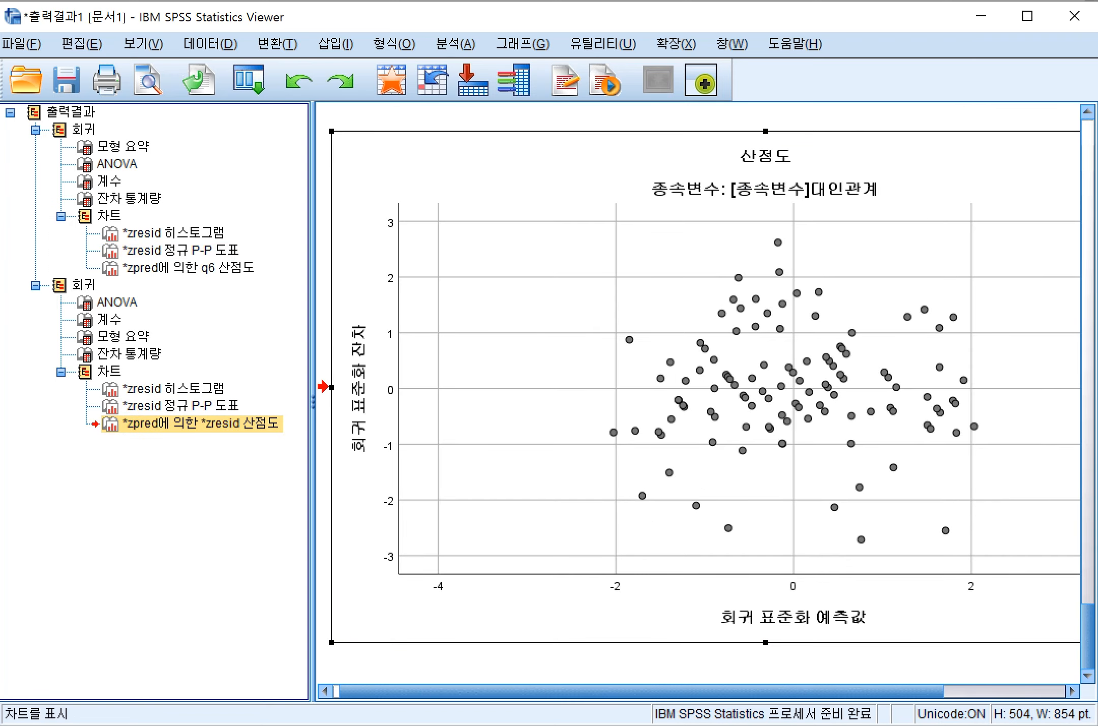
Compare the scatterplots of q6 and *zresid against *zpred, and revisit the second regression's normal P-P plot.
{"action": "left_click", "coordinate": [188, 268]}
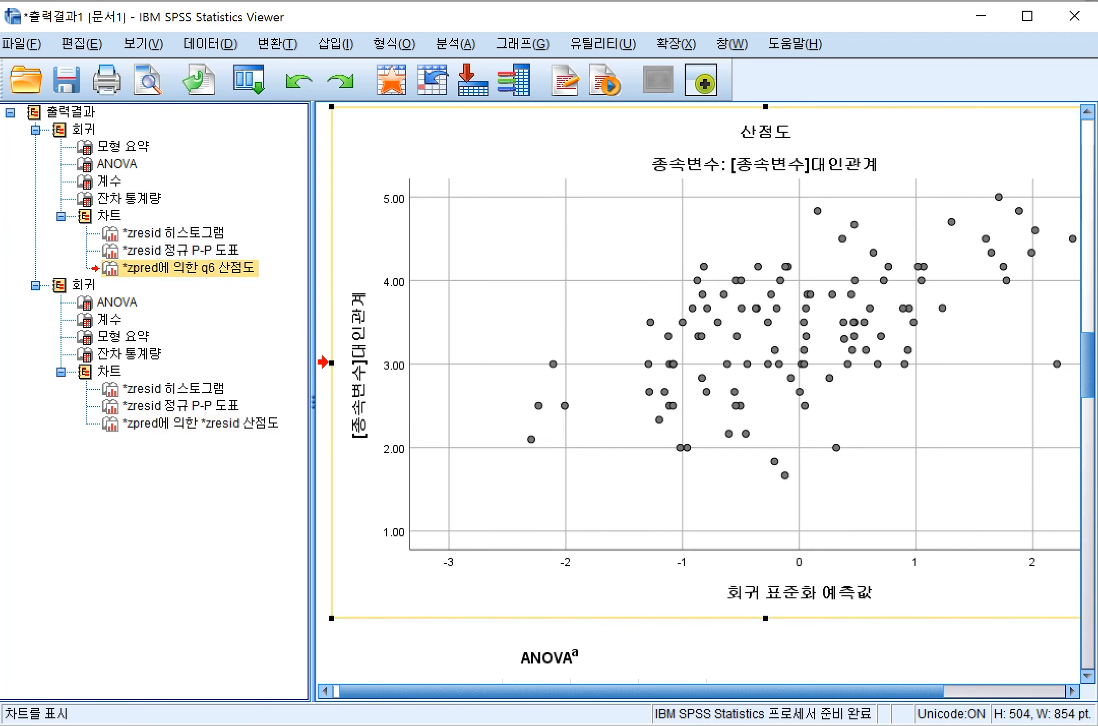
{"action": "left_click_drag", "start_coordinate": [874, 691], "coordinate": [982, 691]}
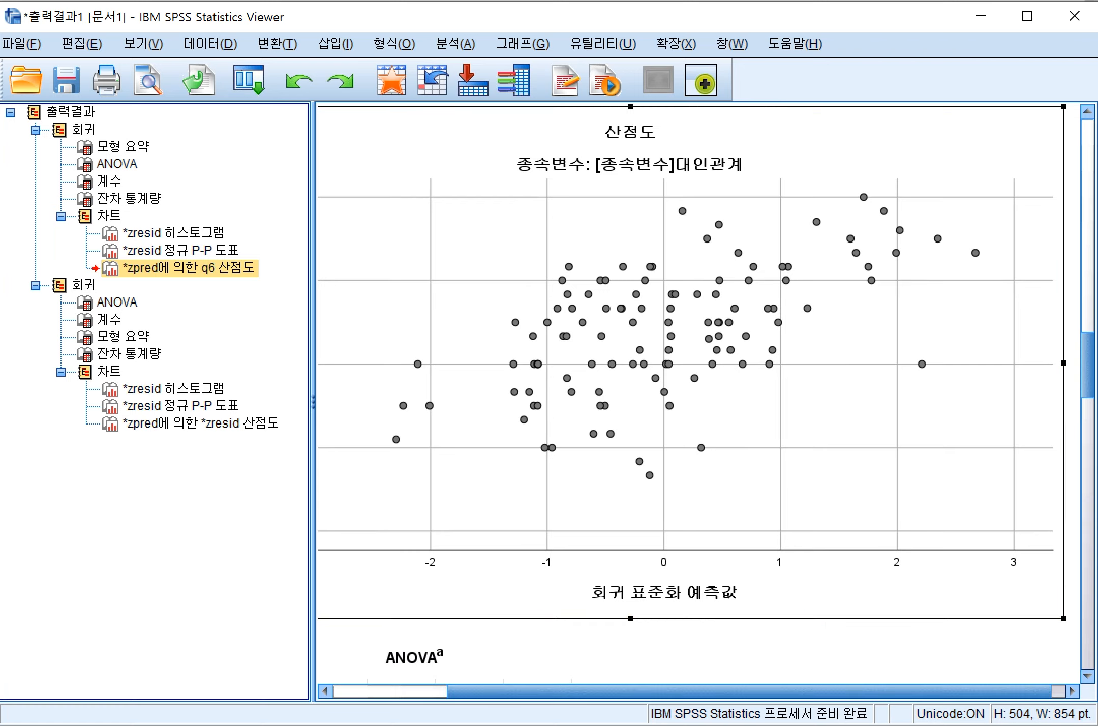
{"action": "left_click", "coordinate": [200, 423]}
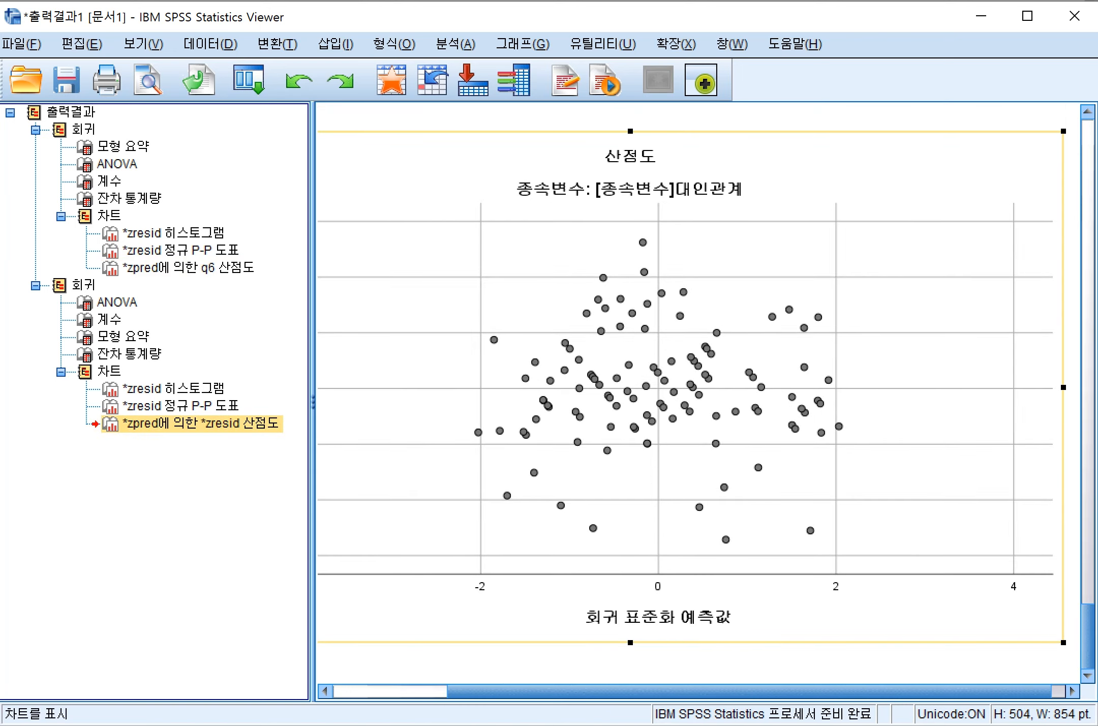
{"action": "mouse_move", "coordinate": [823, 691]}
{"action": "left_mouse_down"}
{"action": "mouse_move", "coordinate": [709, 700]}
{"action": "mouse_move", "coordinate": [812, 692]}
{"action": "left_mouse_up"}
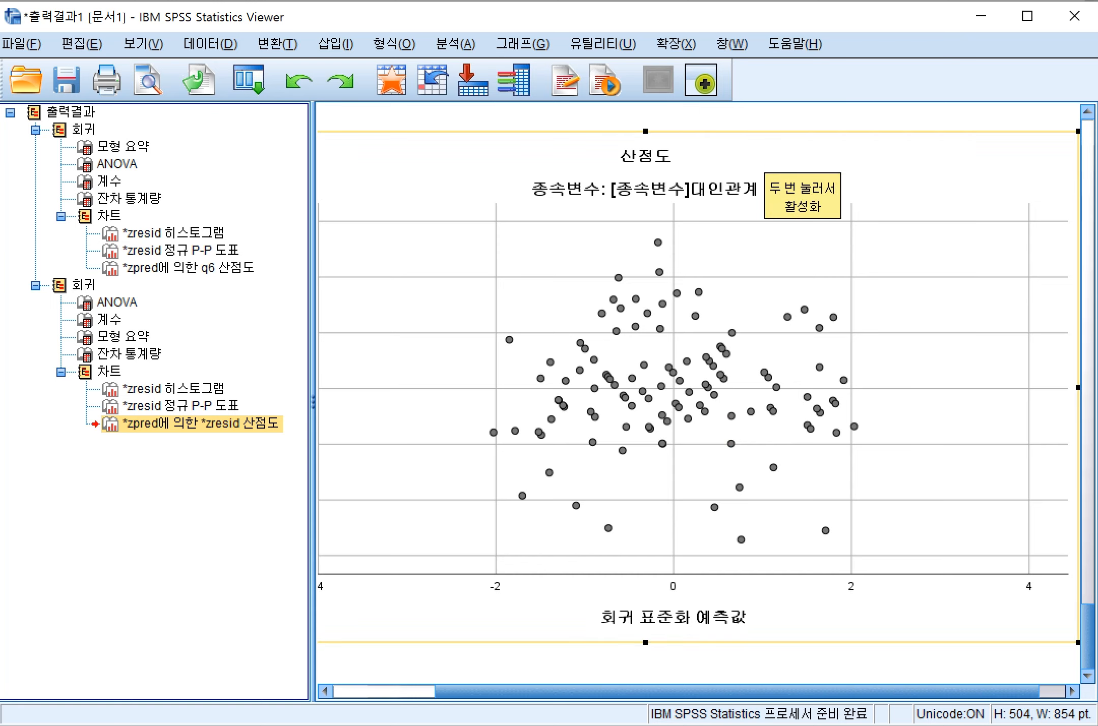
{"action": "scroll", "coordinate": [763, 163], "scroll_direction": "up", "scroll_amount": 5}
{"action": "scroll", "coordinate": [762, 162], "scroll_direction": "up", "scroll_amount": 3}
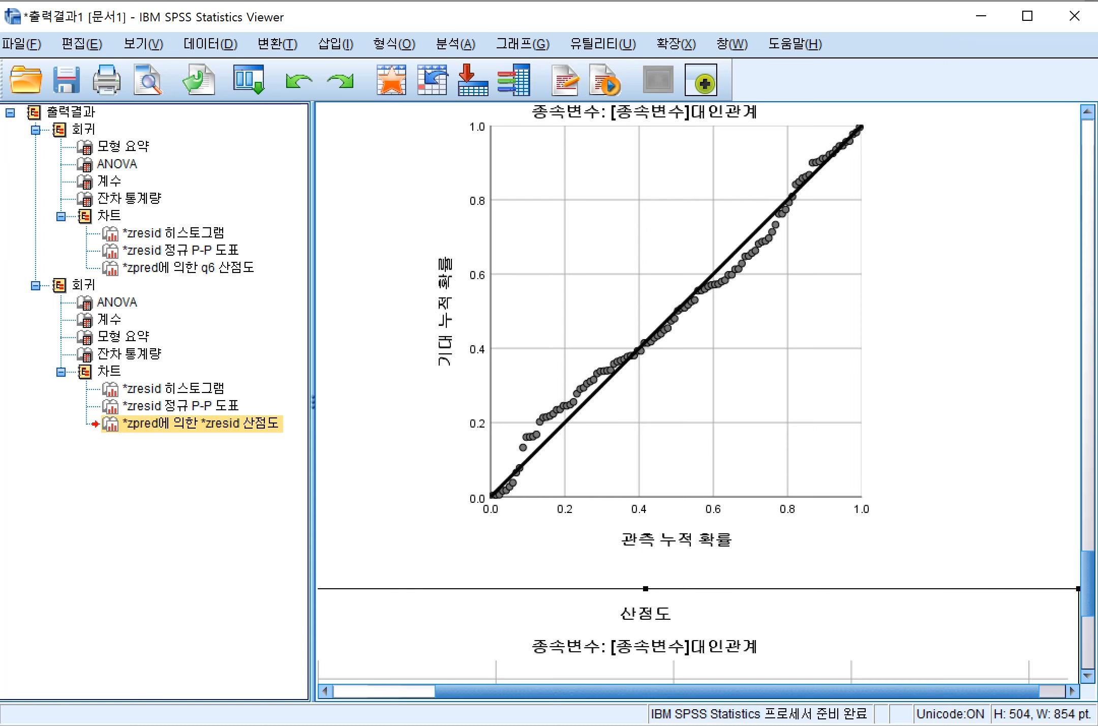
Switch to the data editor of 08 회귀분석 예제.sav and dismiss the open linear regression setup.
{"action": "mouse_move", "coordinate": [360, 721]}
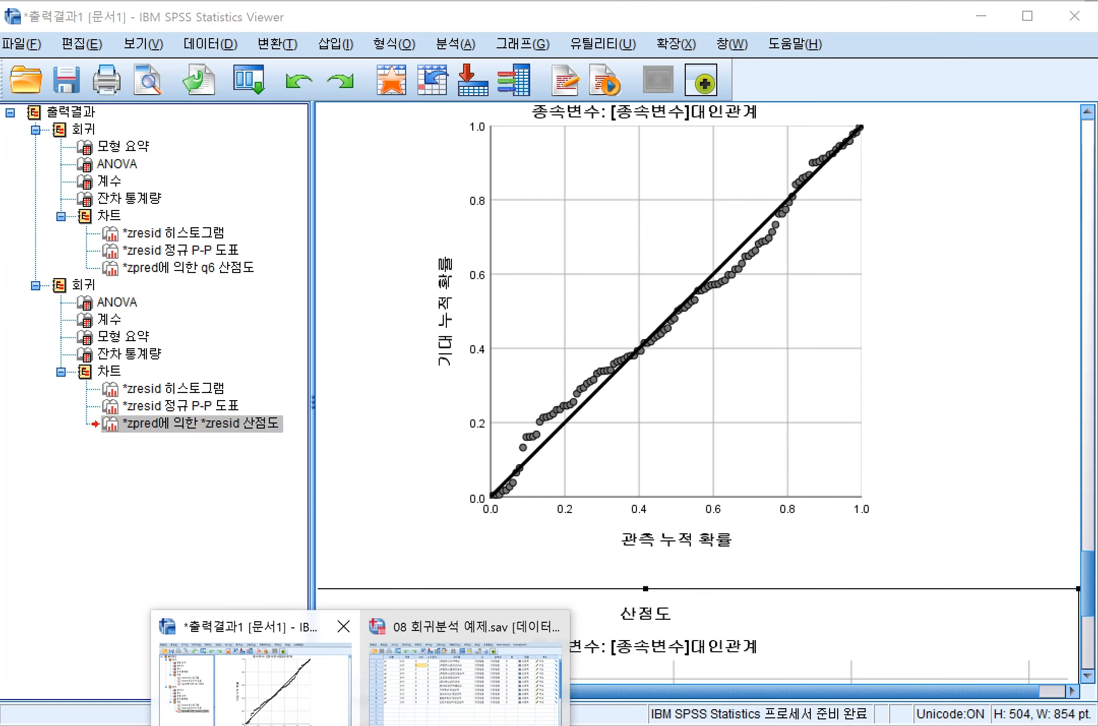
{"action": "left_click", "coordinate": [465, 661]}
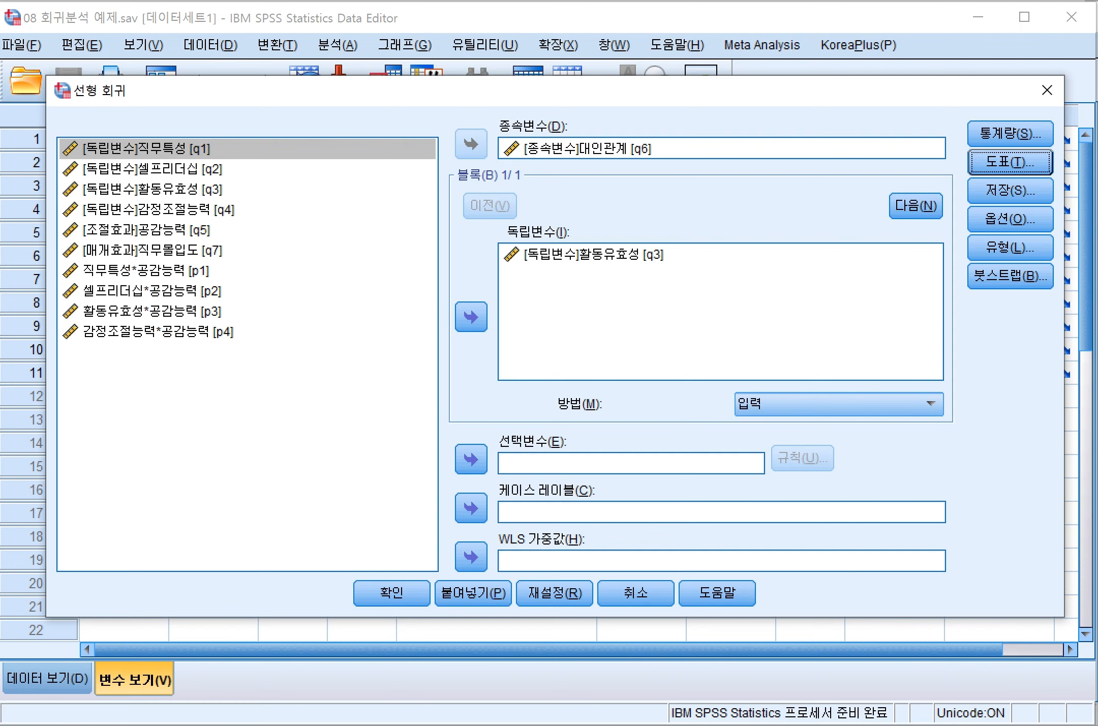
{"action": "key", "text": "Escape"}
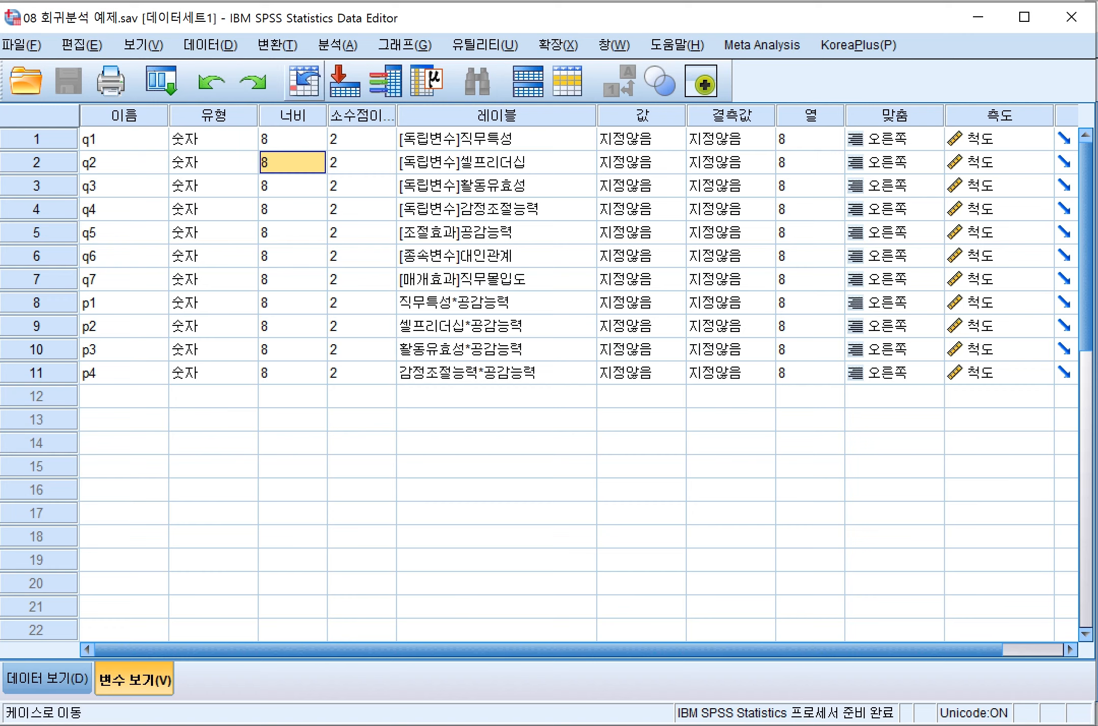
Reopen linear regression, replace the independent variable q3 with q1 to q4, and set the method to 단계 선택.
{"action": "key", "text": "alt+a"}
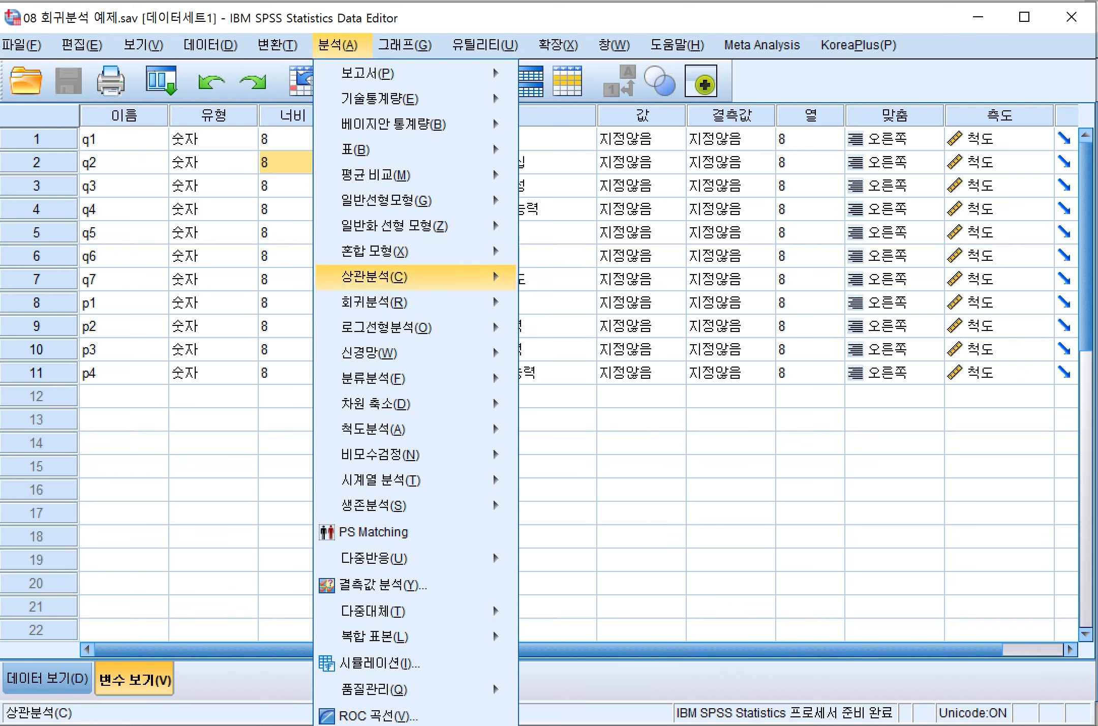
{"action": "mouse_move", "coordinate": [407, 302]}
{"action": "key", "text": "Return"}
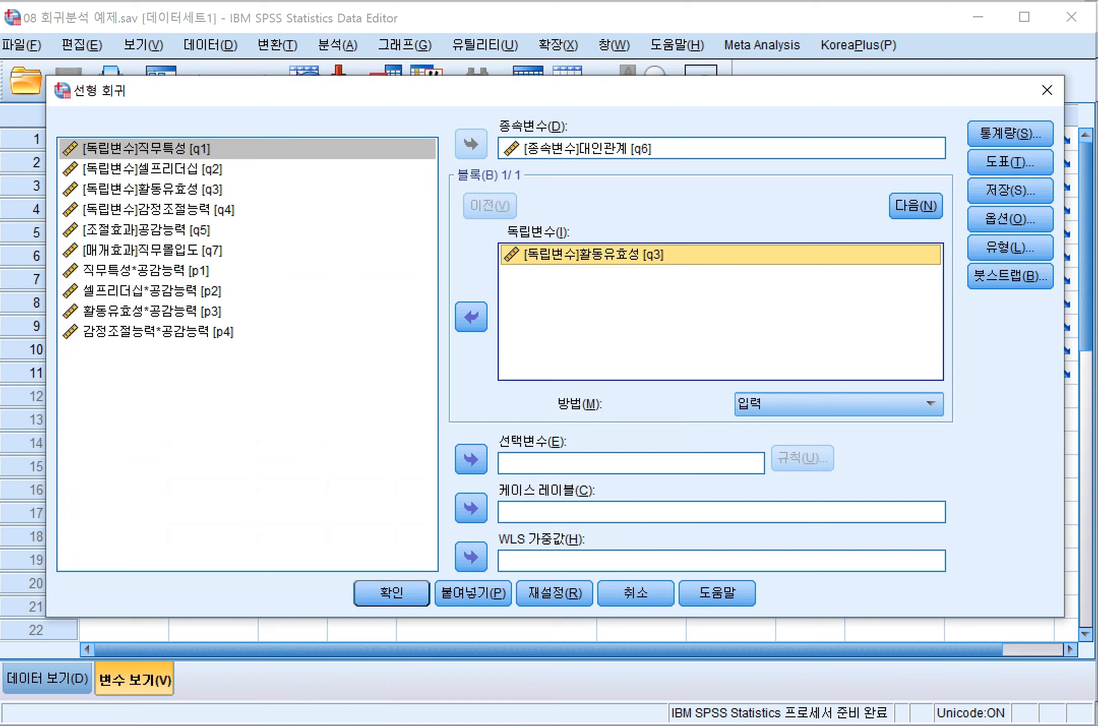
{"action": "left_click", "coordinate": [471, 317]}
{"action": "left_click", "coordinate": [147, 148]}
{"action": "left_click", "coordinate": [157, 209], "text": "shift"}
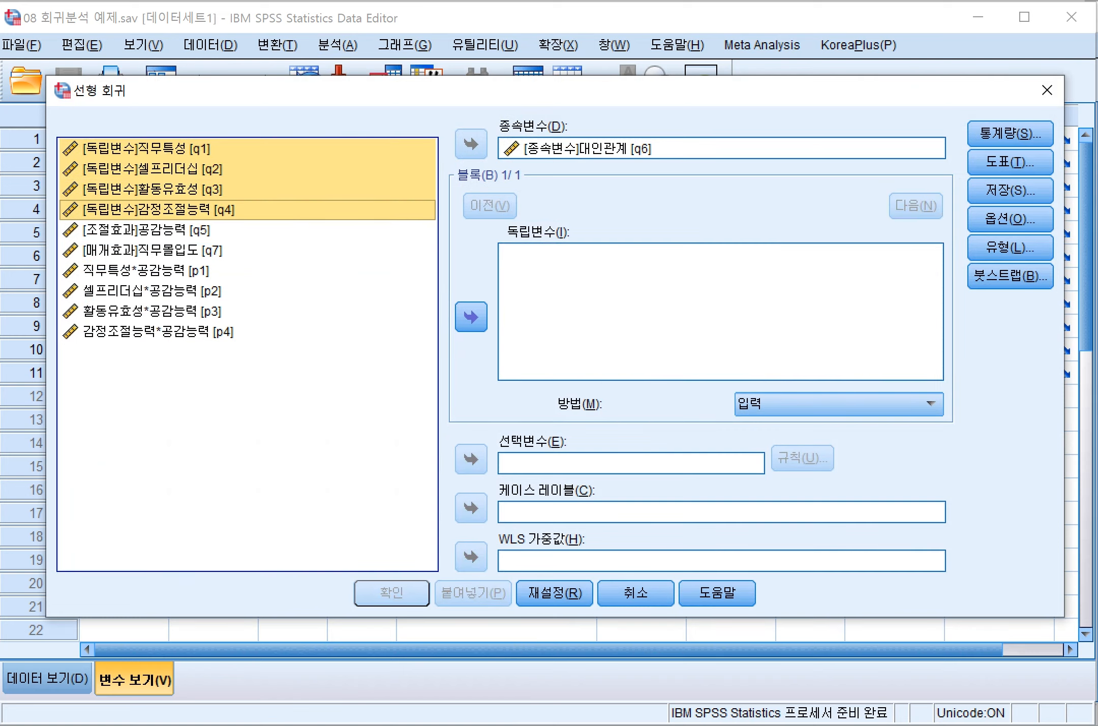
{"action": "left_click", "coordinate": [472, 317]}
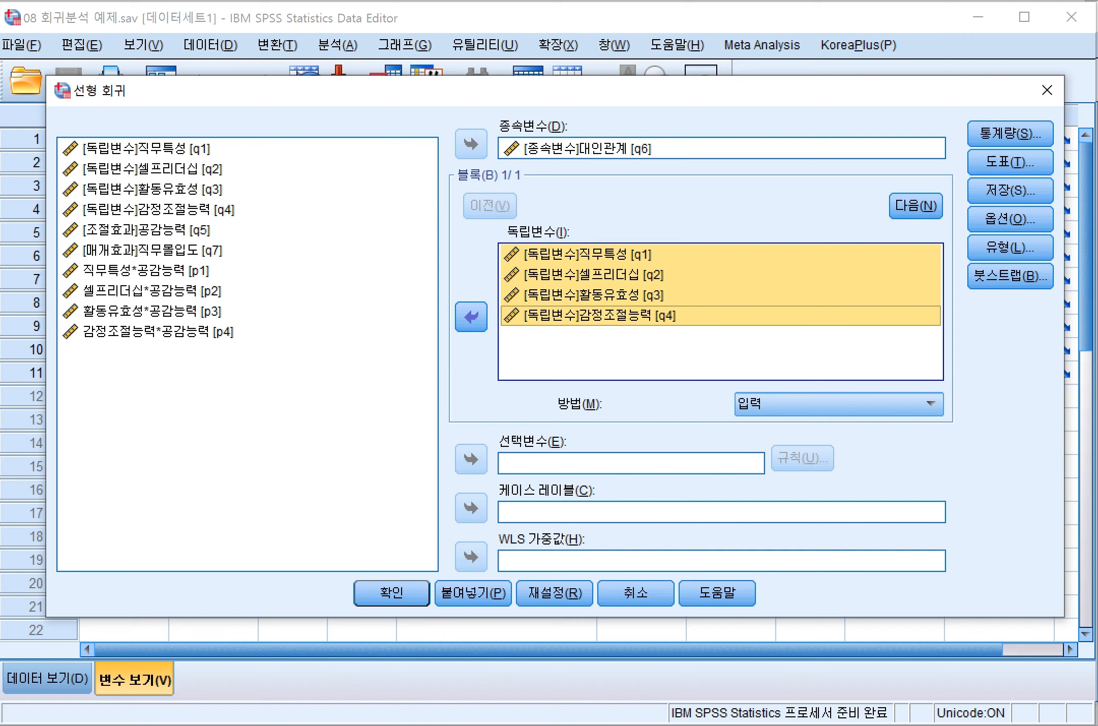
{"action": "left_click", "coordinate": [839, 404]}
{"action": "left_click", "coordinate": [833, 447]}
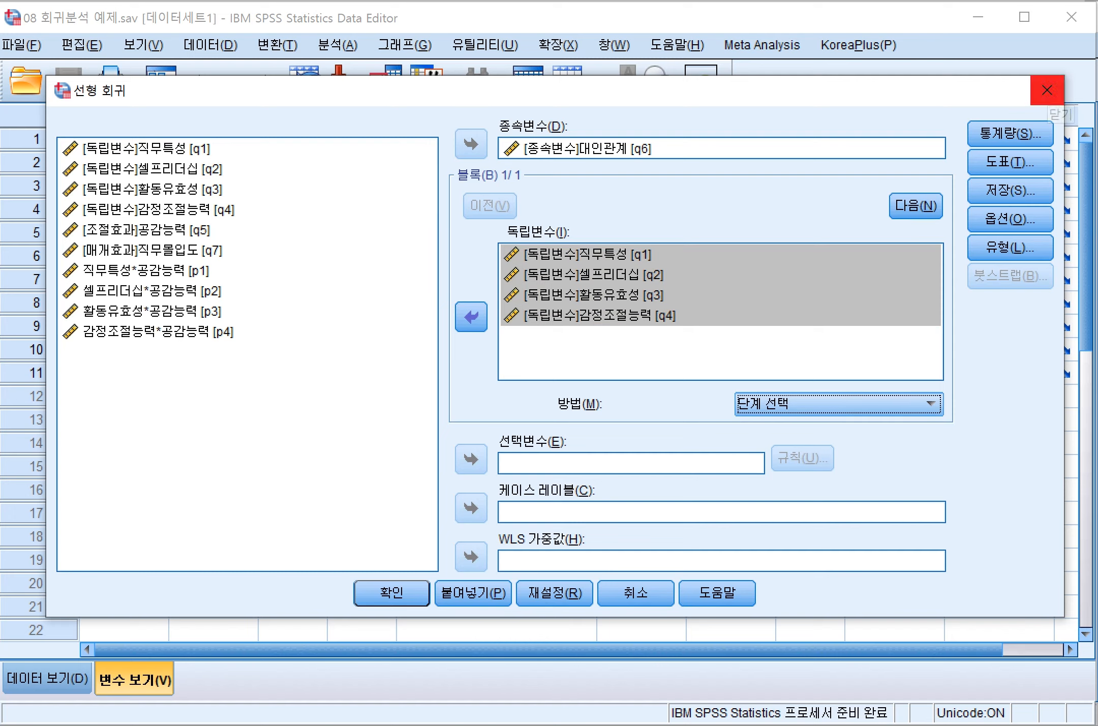
Clear the scatterplot's Y and X variables, turn off the histogram and normal probability plot, and close the regression setup without running it.
{"action": "left_click", "coordinate": [1010, 163]}
{"action": "left_click", "coordinate": [613, 237]}
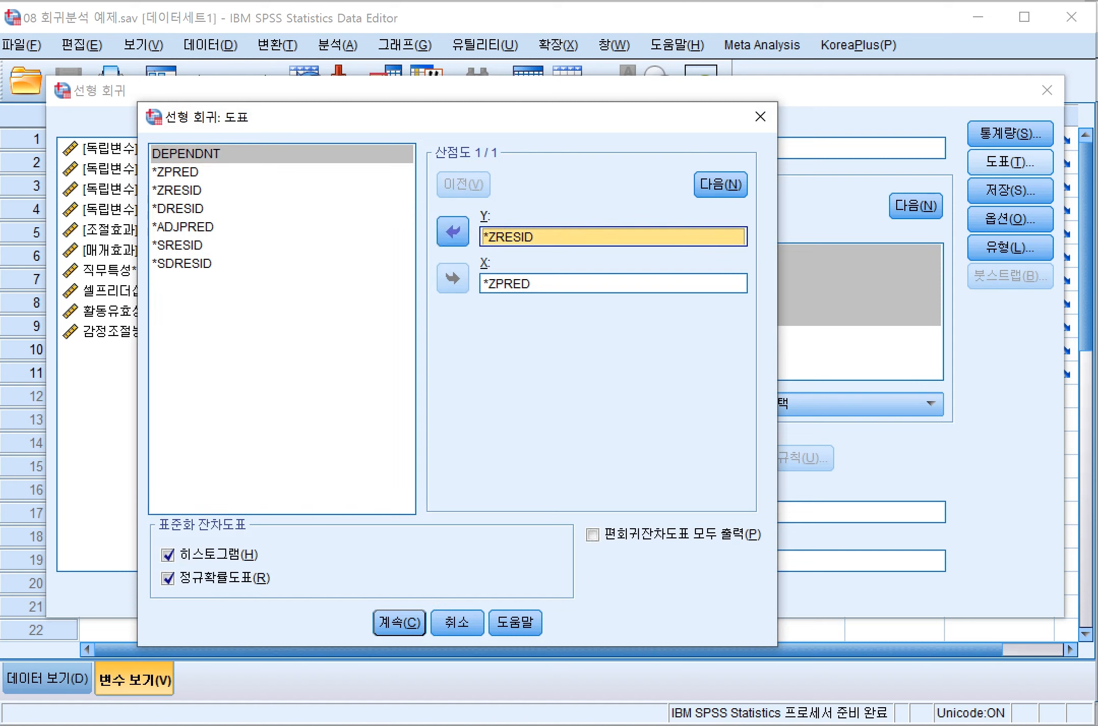
{"action": "left_click", "coordinate": [452, 231]}
{"action": "left_click", "coordinate": [613, 283]}
{"action": "left_click", "coordinate": [453, 278]}
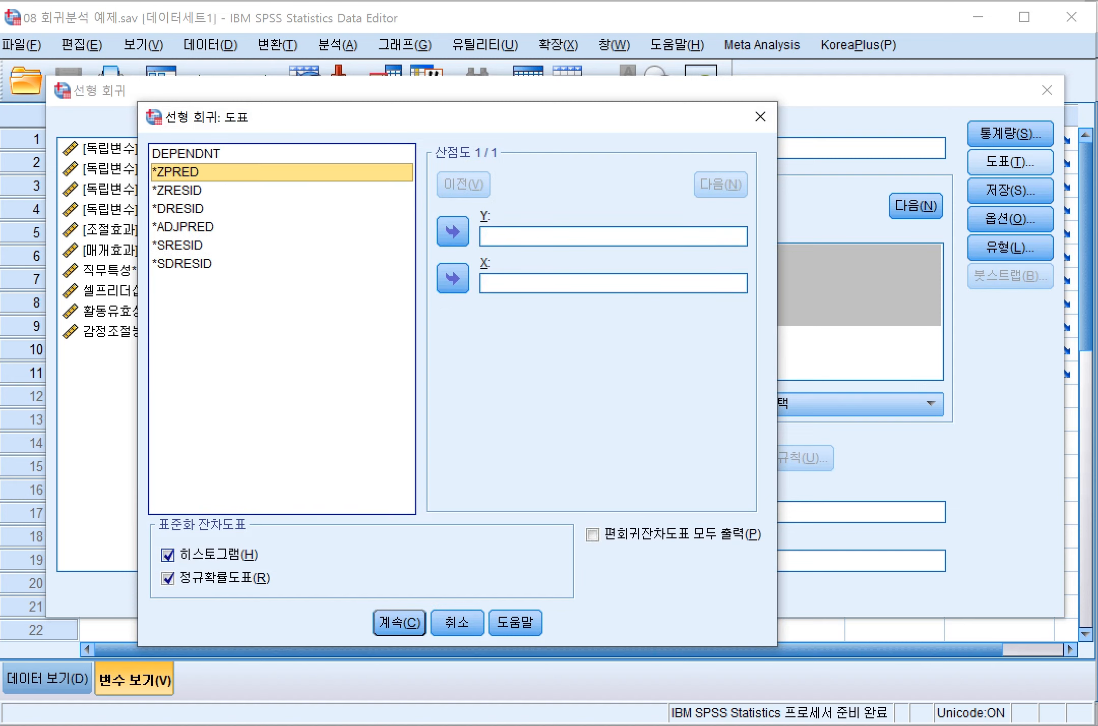
{"action": "left_click", "coordinate": [168, 555]}
{"action": "left_click", "coordinate": [168, 579]}
{"action": "left_click", "coordinate": [400, 623]}
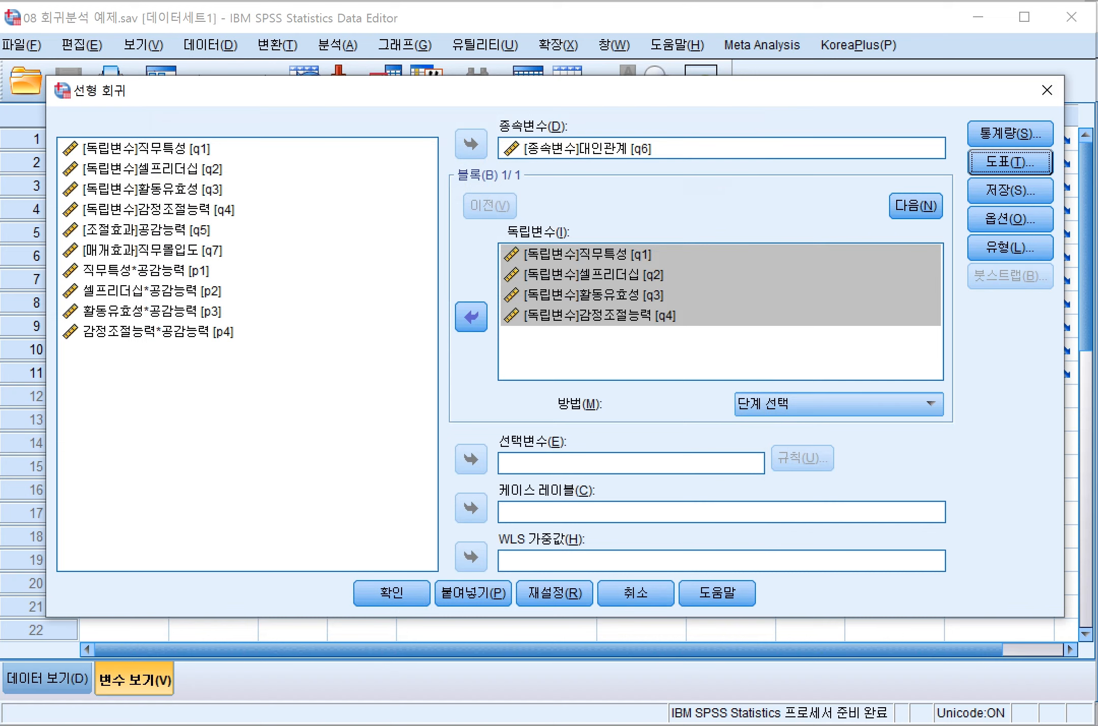
{"action": "left_click", "coordinate": [1046, 90]}
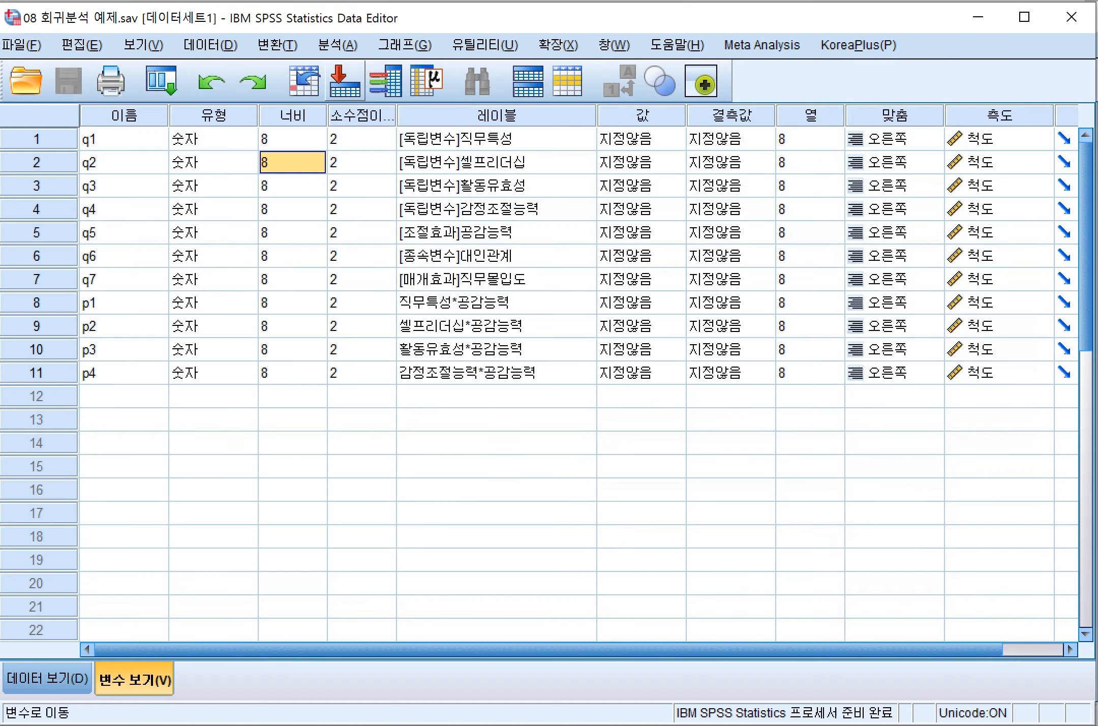